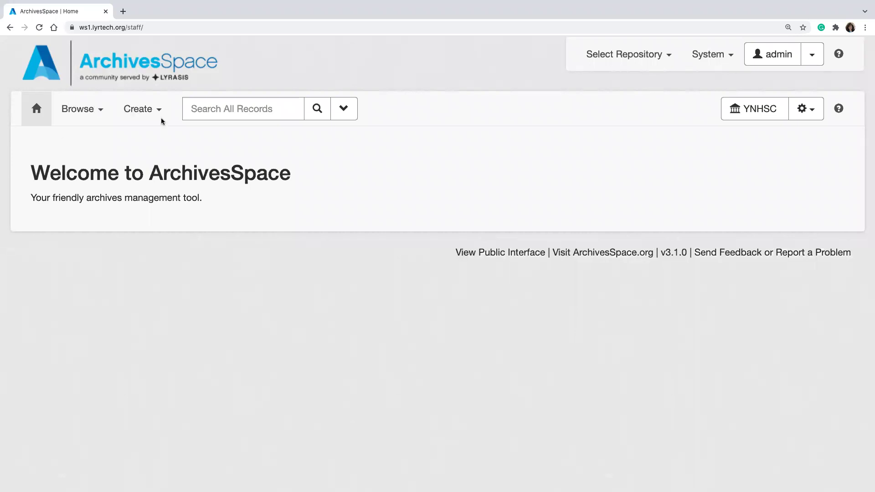
- Search all records for the collection creator's name and open resource MS0112 for editing
left_click(224, 108)
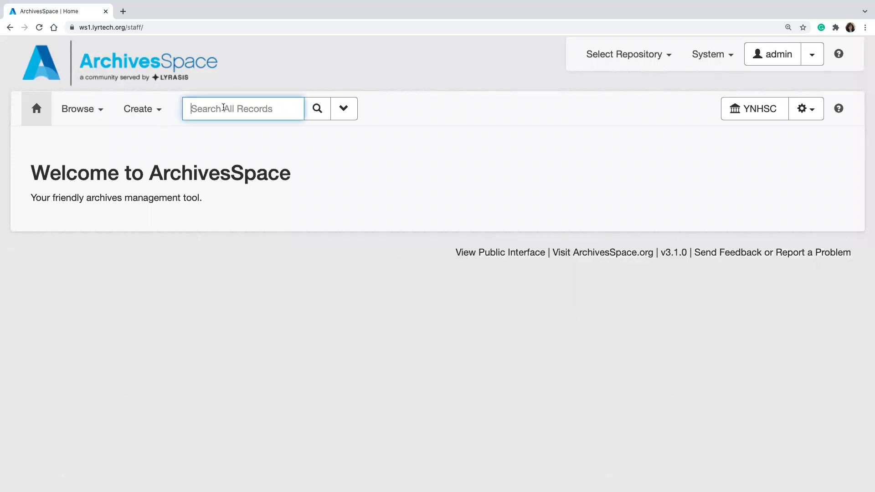
type("jane doe")
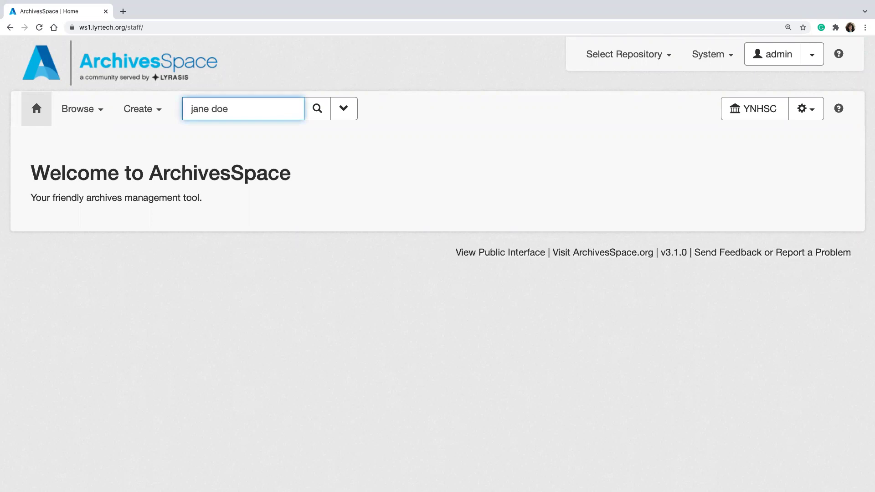
left_click(316, 111)
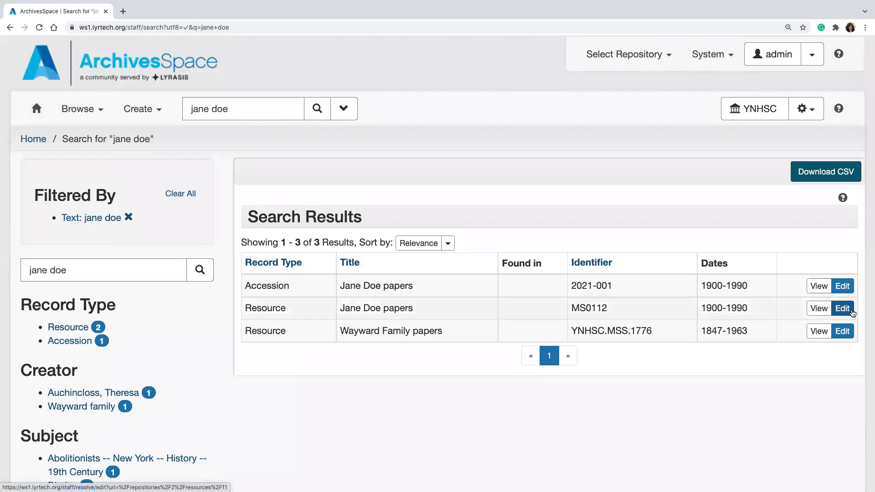
left_click(851, 310)
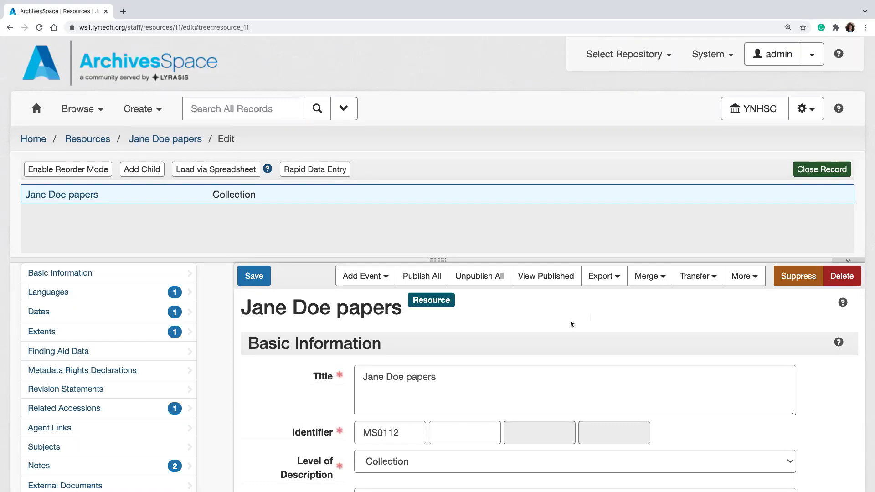
- Examine the resource record's basic information and the additional actions available for it
scroll(569, 355, "down", 1)
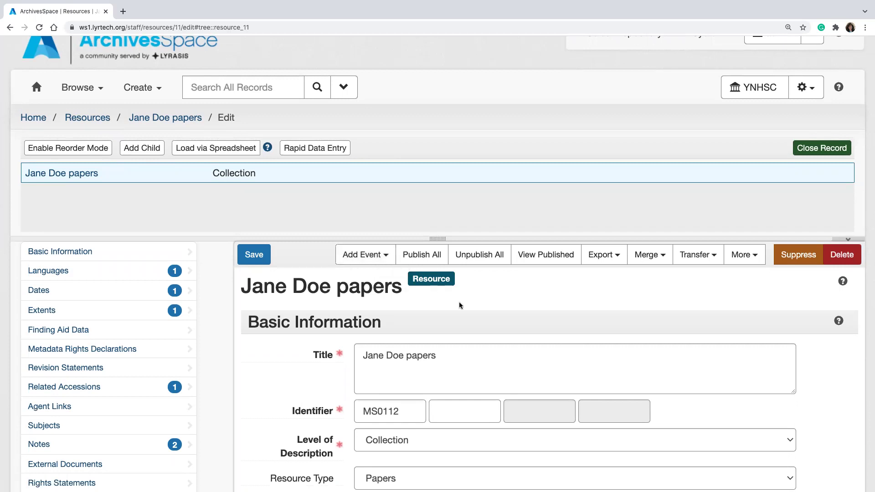
scroll(484, 330, "down", 1)
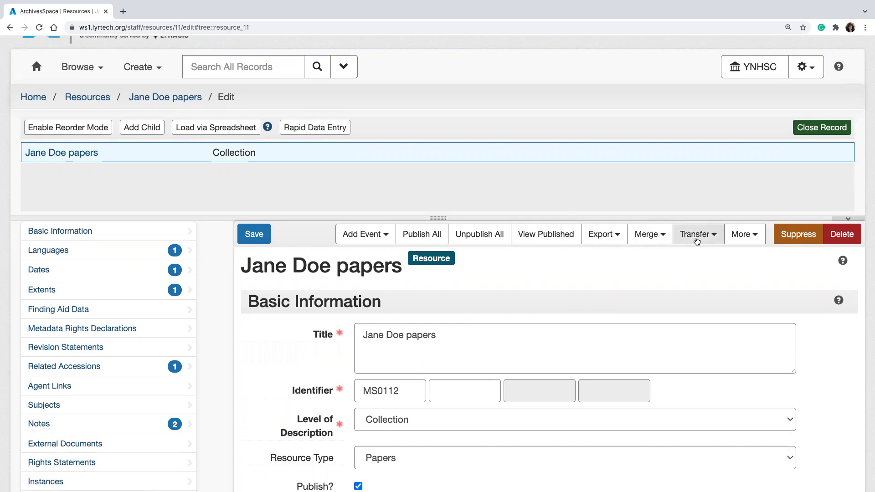
left_click(745, 233)
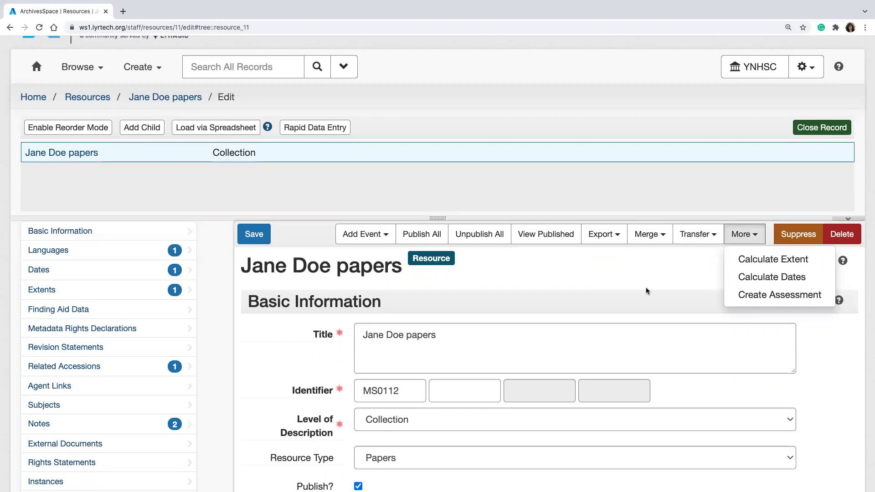
left_click(612, 292)
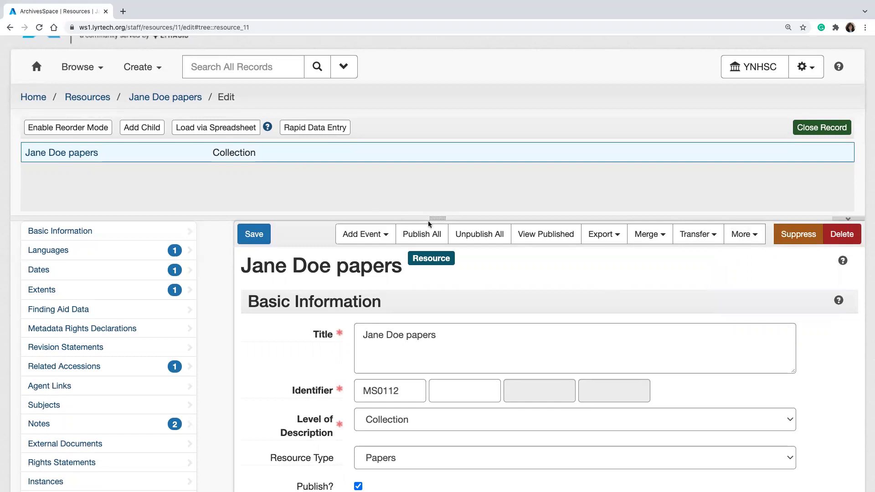
- Enlarge the hierarchy pane above the record form and add a child archival object to the collection
left_click_drag(437, 218, 431, 267)
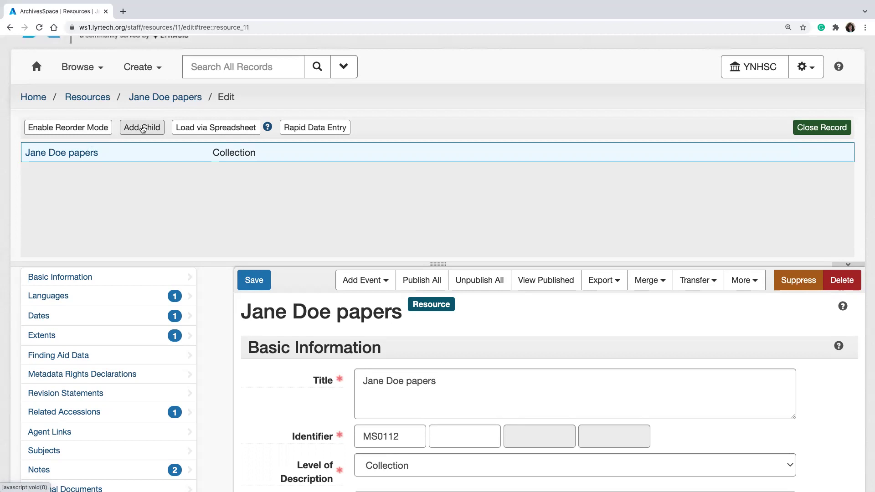
left_click(143, 128)
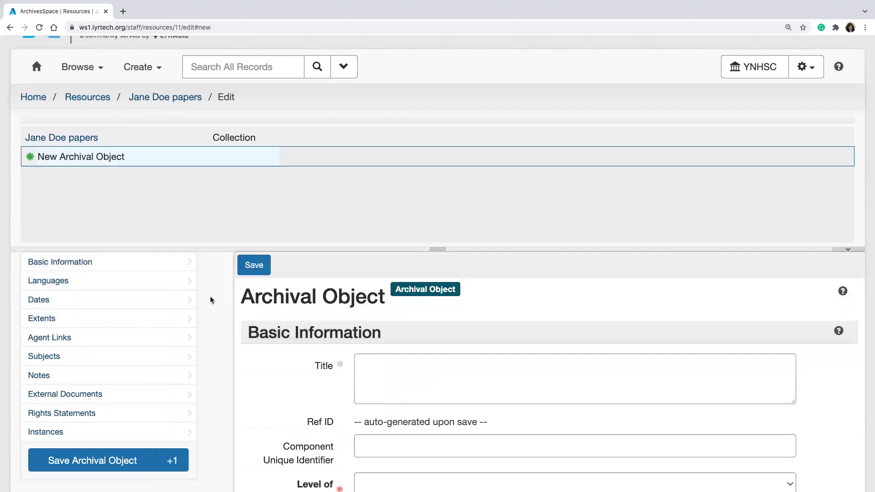
- Examine the new archival object's form, including its section list, the Title field guidance and the basic information fields
scroll(211, 299, "down", 1)
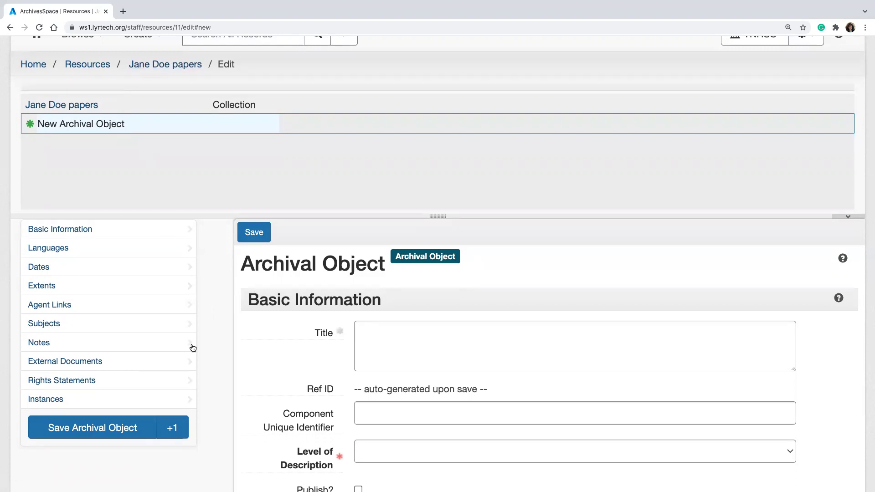
mouse_move(251, 338)
scroll(228, 319, "down", 2)
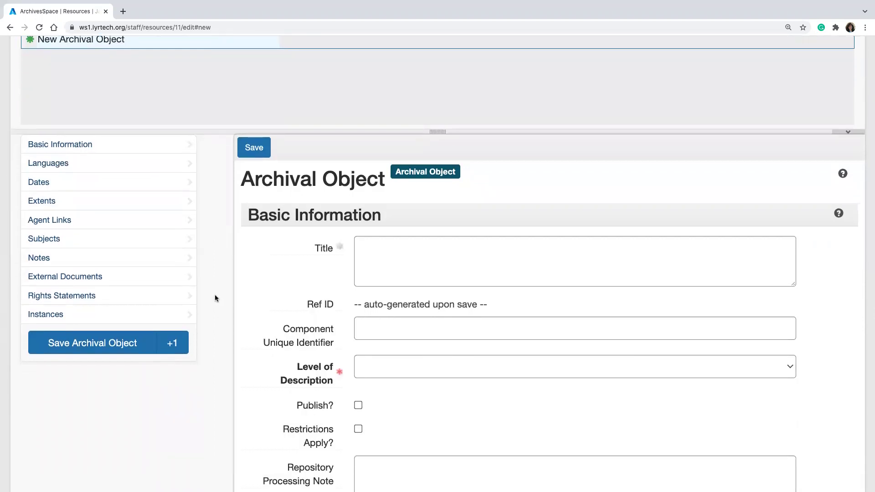
scroll(230, 273, "up", 2)
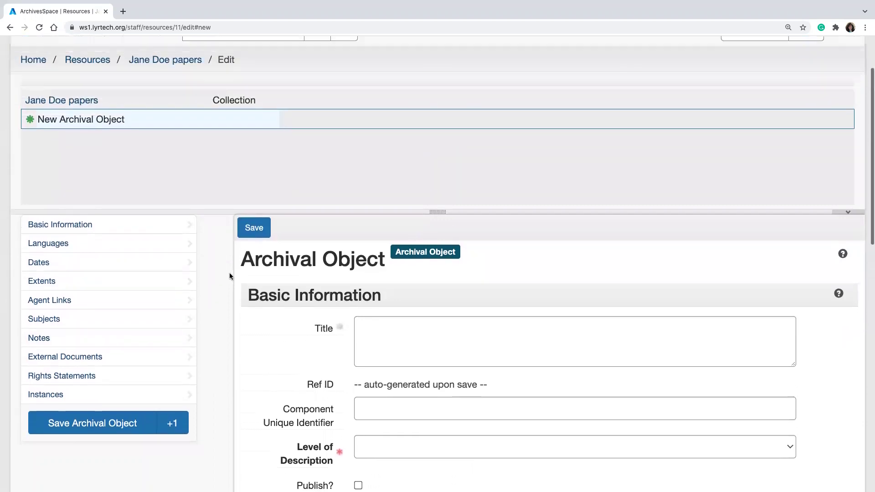
scroll(220, 368, "down", 1)
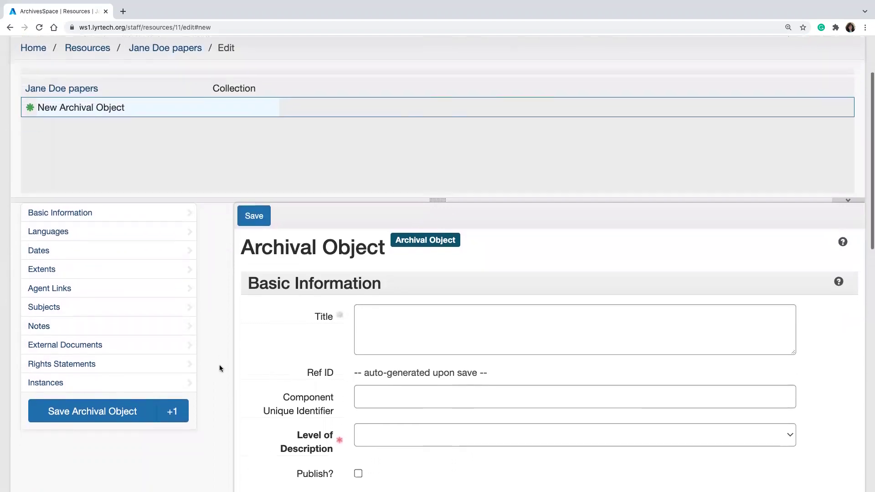
scroll(220, 368, "down", 3)
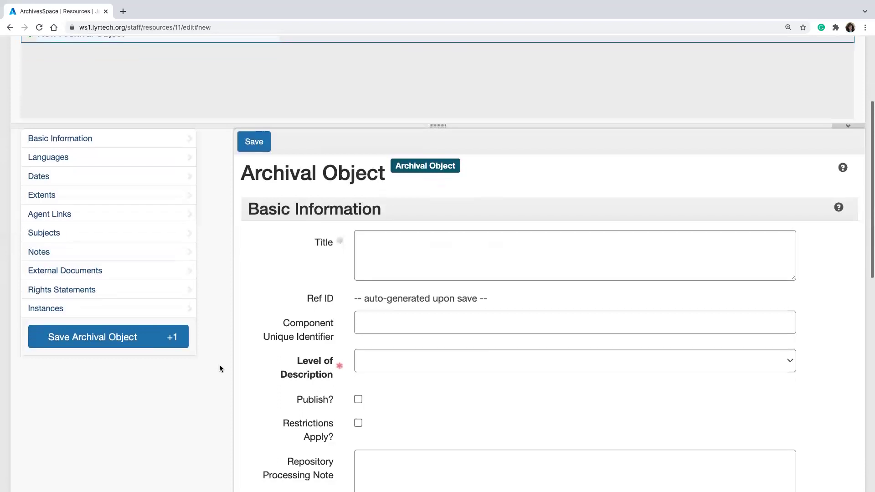
scroll(220, 369, "down", 2)
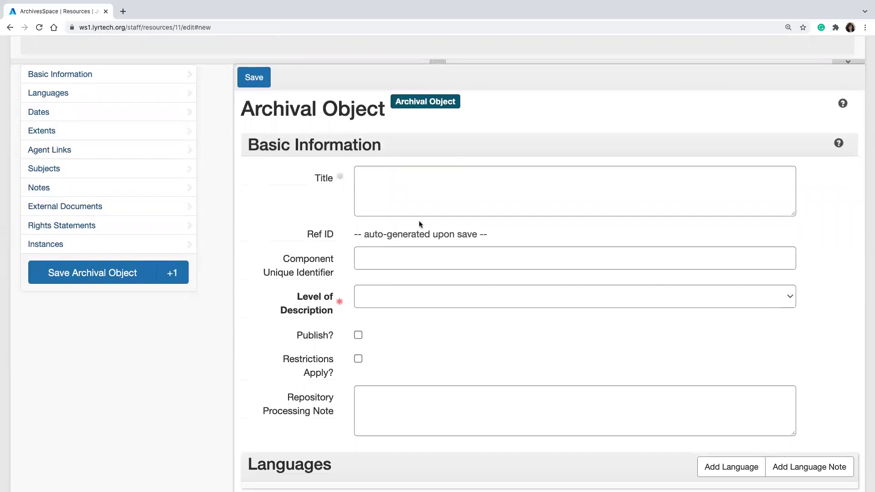
scroll(419, 222, "down", 2)
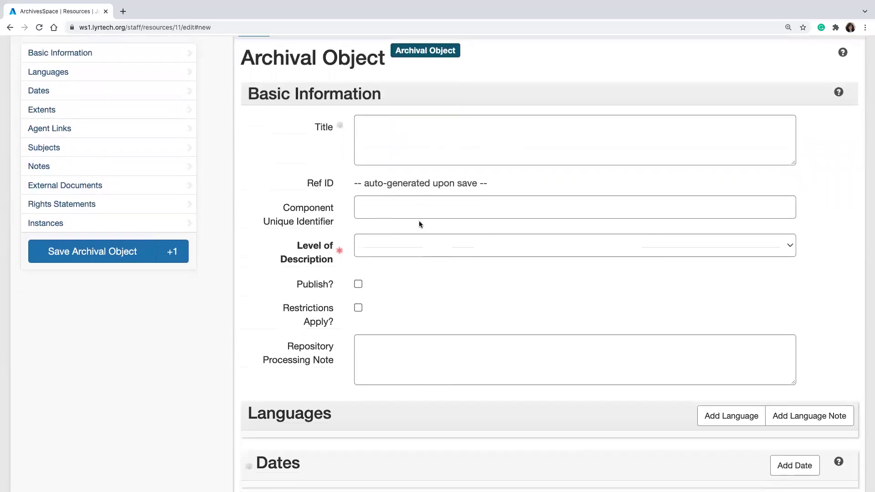
mouse_move(327, 125)
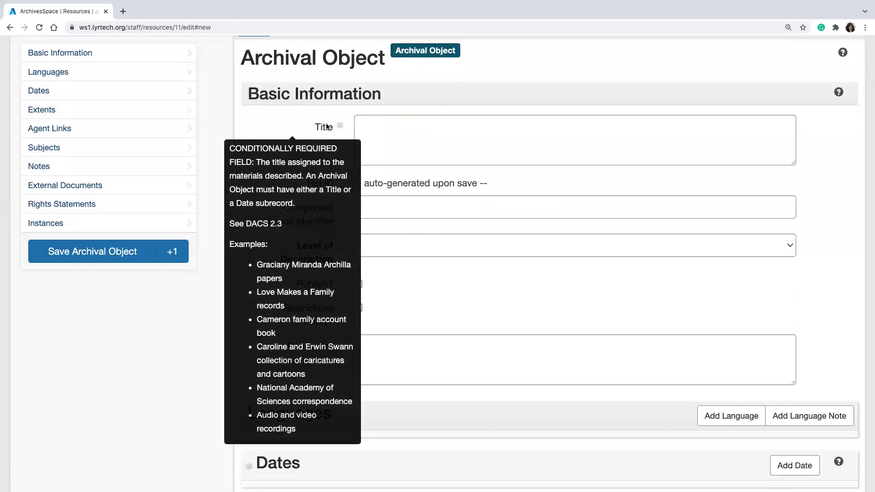
scroll(349, 305, "down", 4)
mouse_move(286, 350)
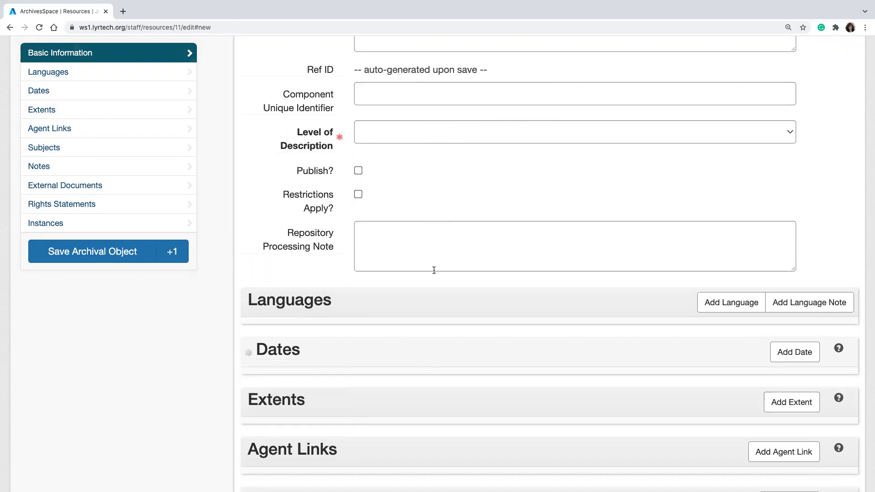
scroll(434, 277, "up", 4)
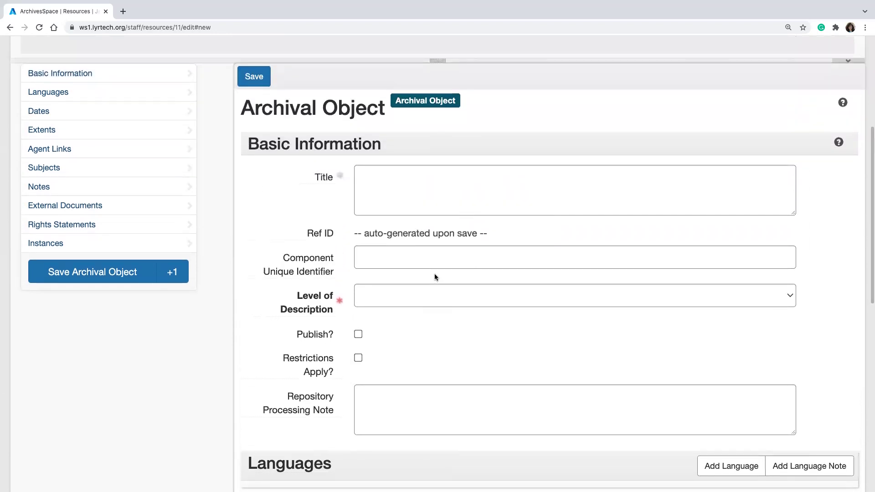
- Title the archival object "Biographical Materials" and set its component unique identifier to "Series 1"
left_click(439, 203)
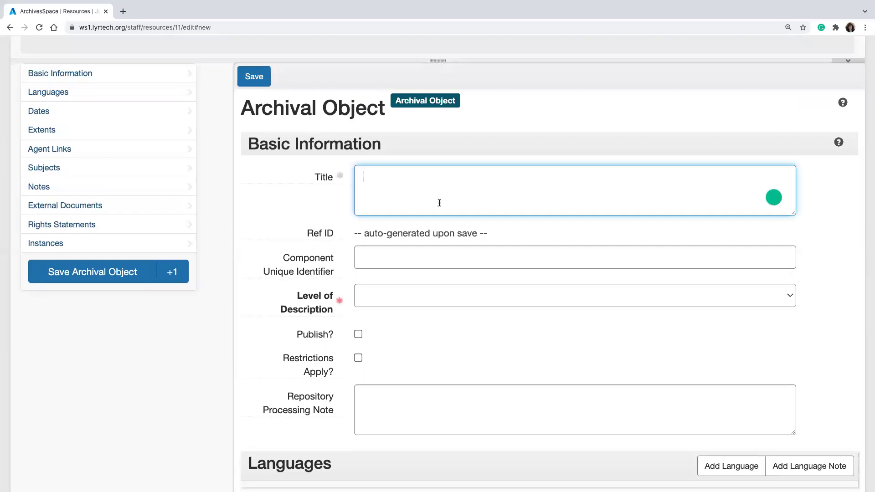
scroll(440, 202, "up", 1)
scroll(440, 203, "up", 1)
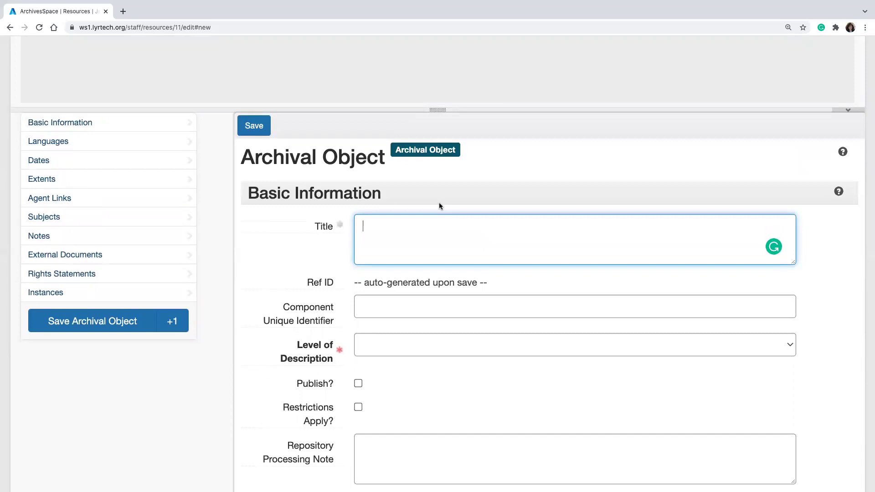
type("Biographical Materials")
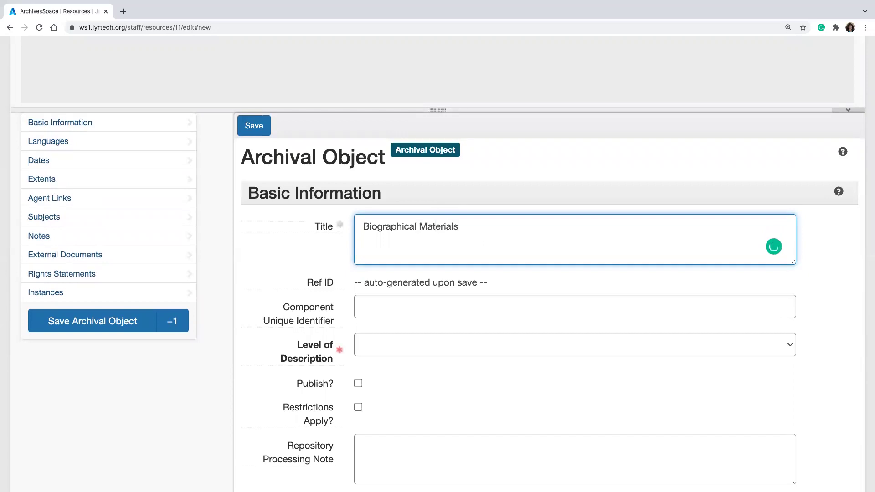
left_click(386, 310)
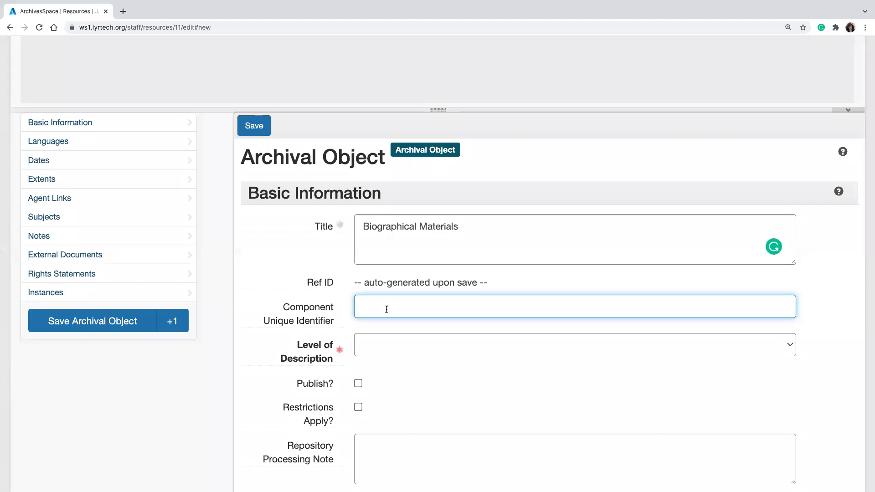
mouse_move(326, 315)
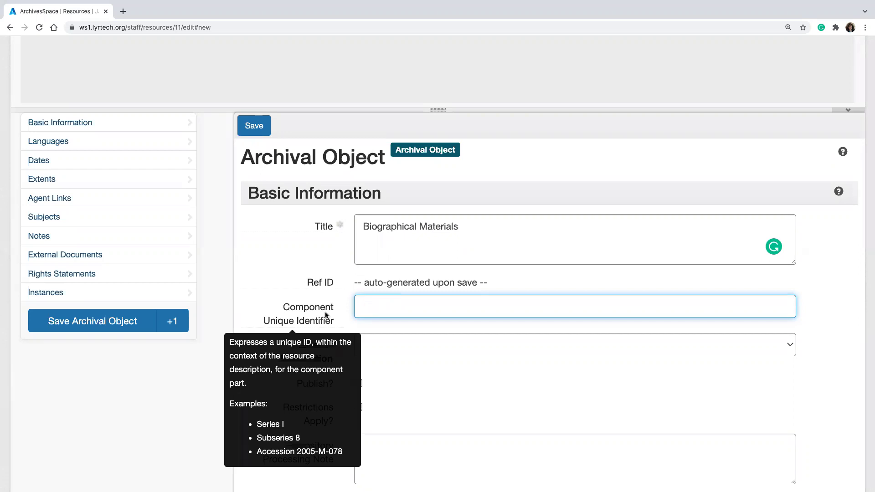
type("Series 1")
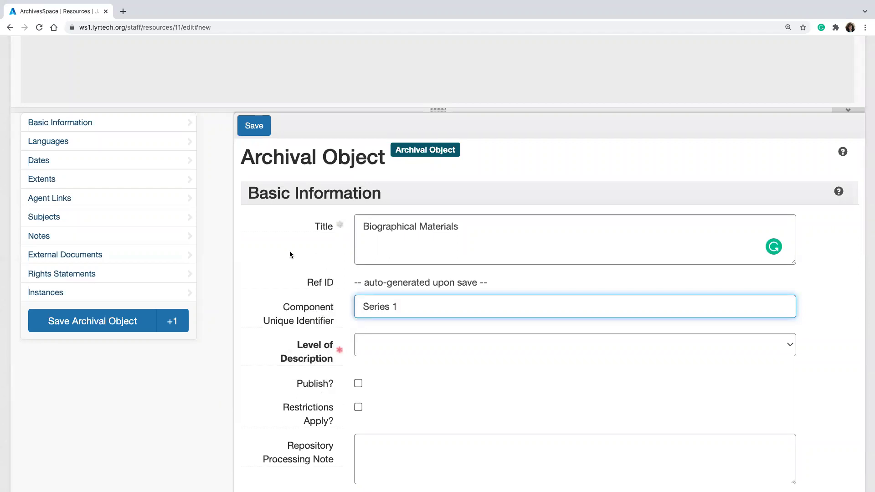
scroll(428, 337, "down", 1)
left_click(402, 325)
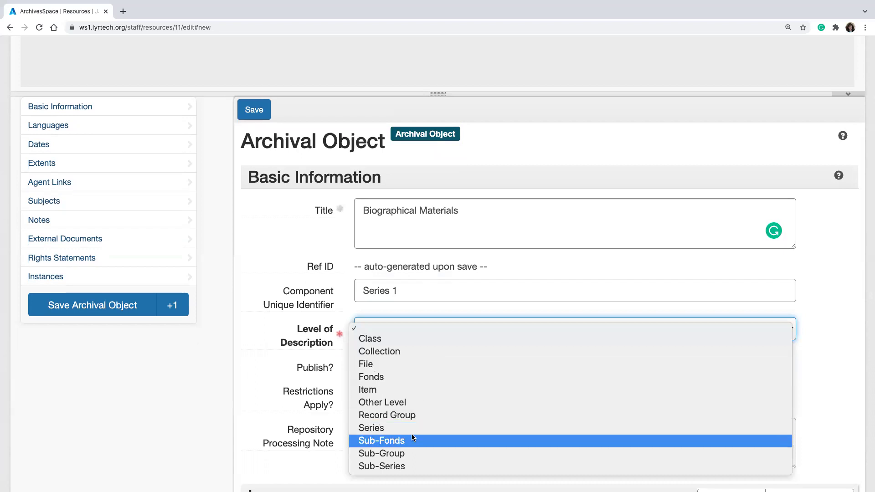
left_click(412, 403)
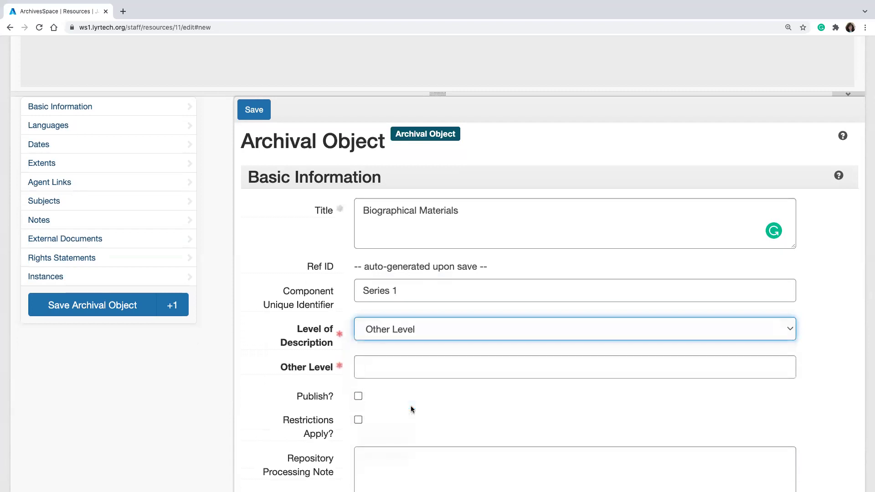
left_click(391, 370)
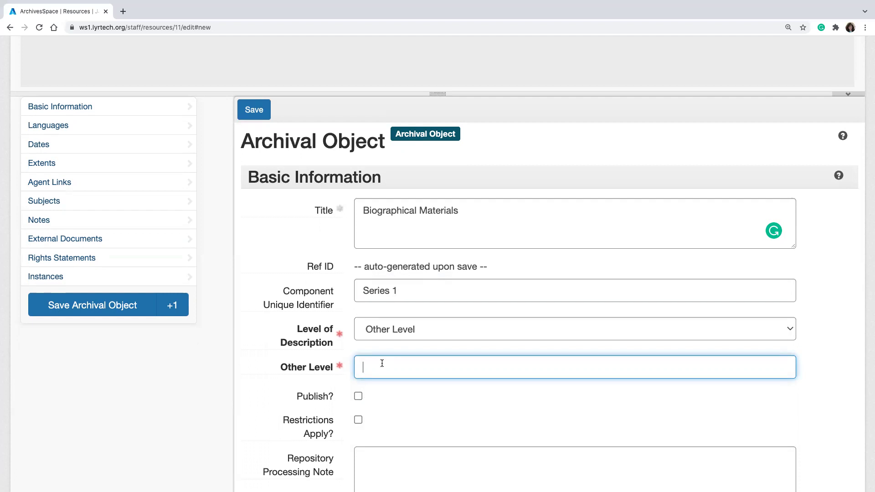
type("subsubseries")
key("BackSpace")
key("BackSpace")
key("BackSpace")
key("BackSpace")
key("BackSpace")
key("BackSpace")
key("BackSpace")
key("BackSpace")
key("BackSpace")
key("BackSpace")
key("BackSpace")
key("BackSpace")
- Set the archival object's level of description to Series
left_click(389, 330)
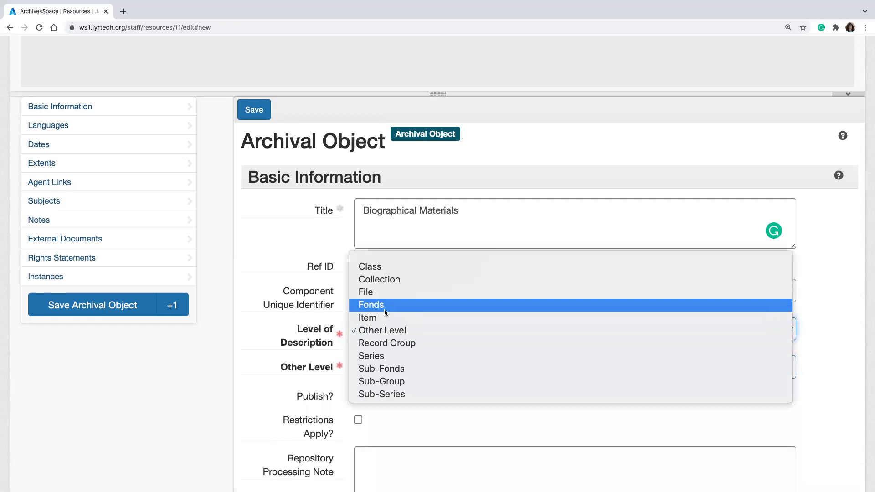
left_click(385, 357)
- Examine the publish and restrictions options, the processing note and the form sections from Languages to External Documents
scroll(394, 390, "down", 2)
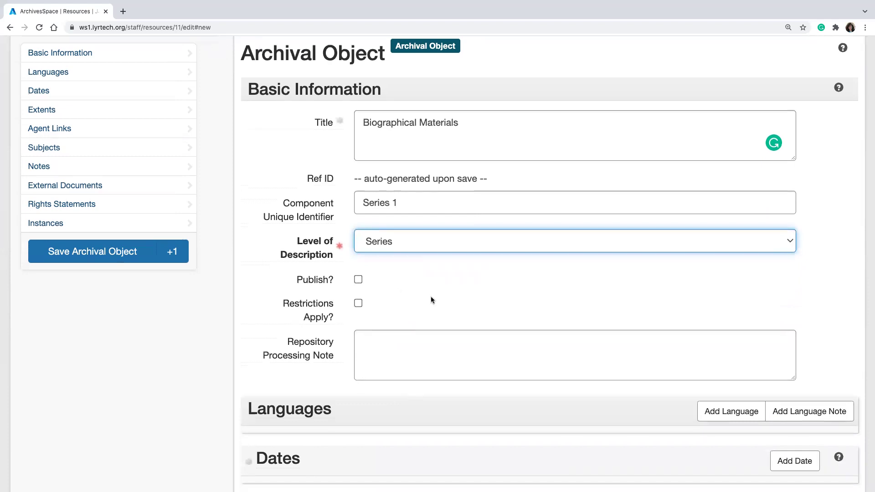
scroll(431, 300, "down", 1)
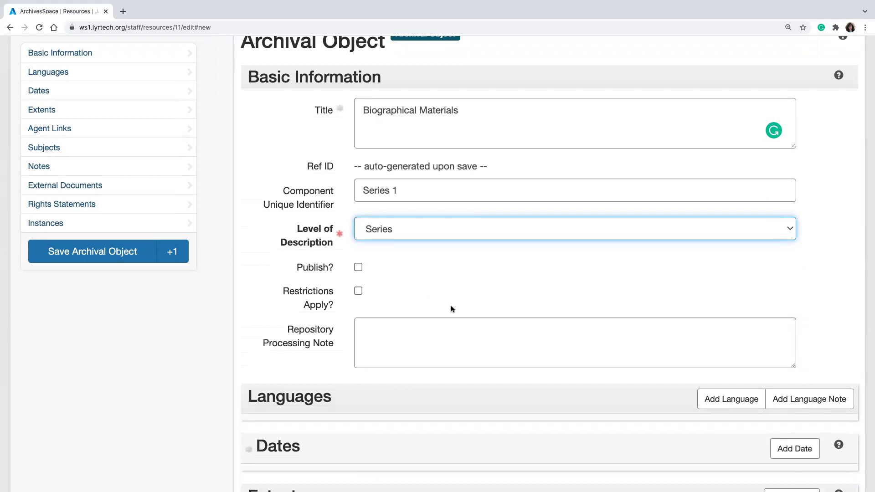
scroll(450, 307, "down", 1)
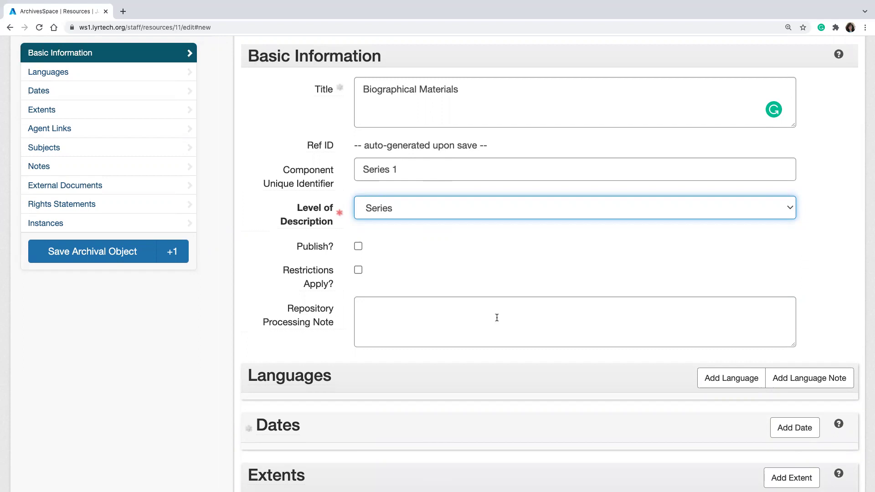
scroll(497, 317, "down", 1)
scroll(497, 317, "down", 5)
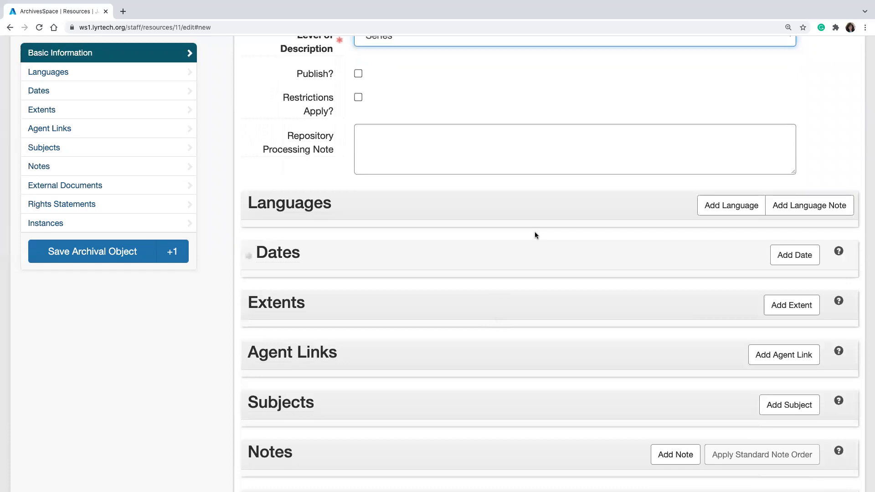
scroll(535, 235, "down", 1)
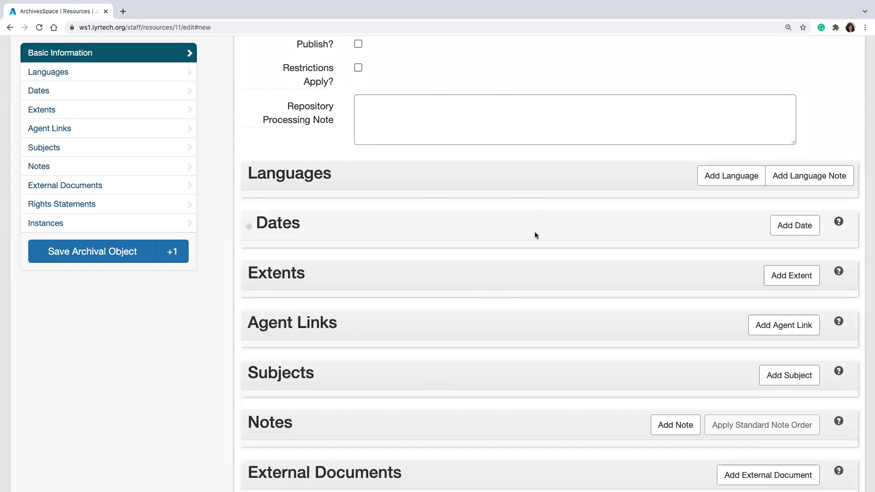
- Add a Creation date of type Inclusive Dates to the archival object, with begin 1905 and end 1930
scroll(323, 256, "down", 1)
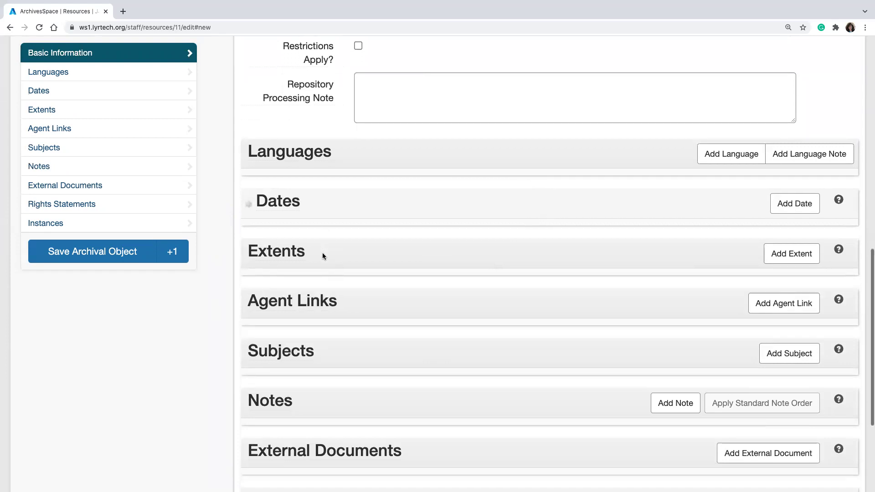
left_click(793, 210)
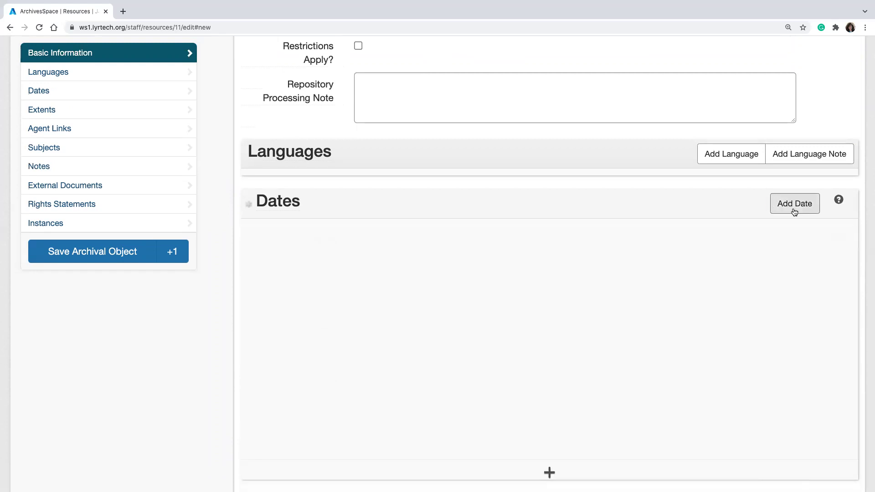
left_click(439, 276)
left_click(406, 325)
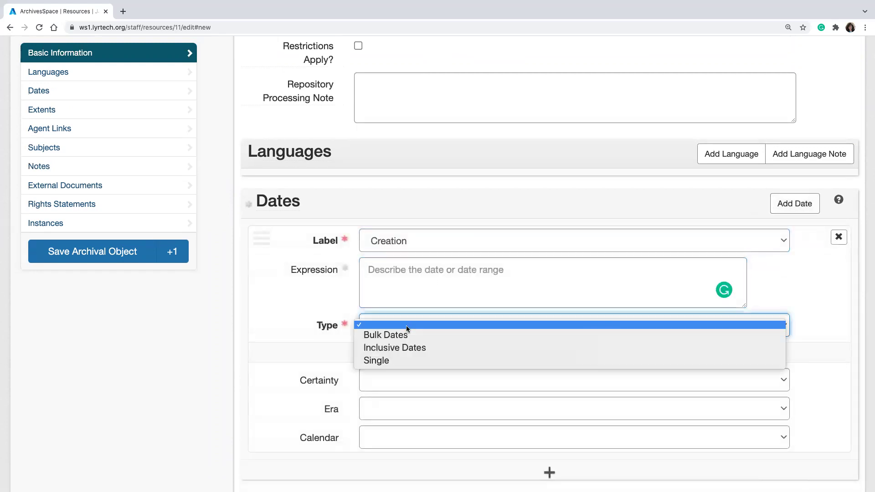
left_click(400, 347)
left_click(397, 352)
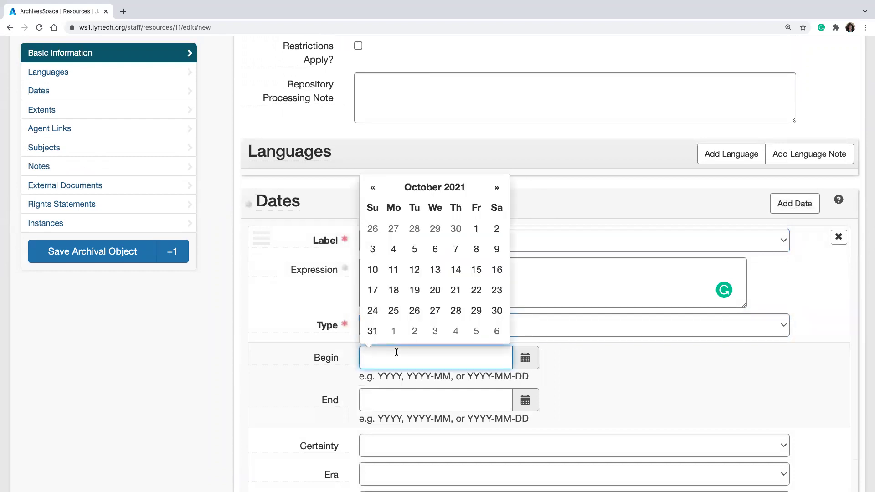
type("1905")
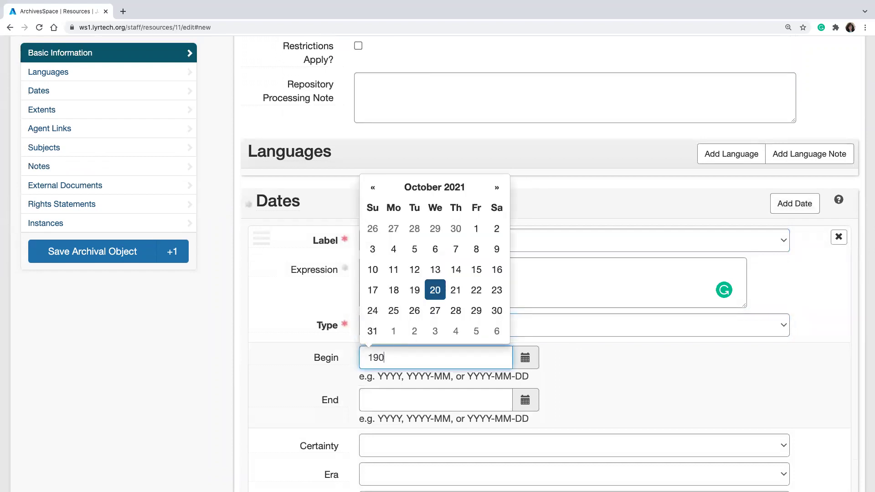
left_click(392, 402)
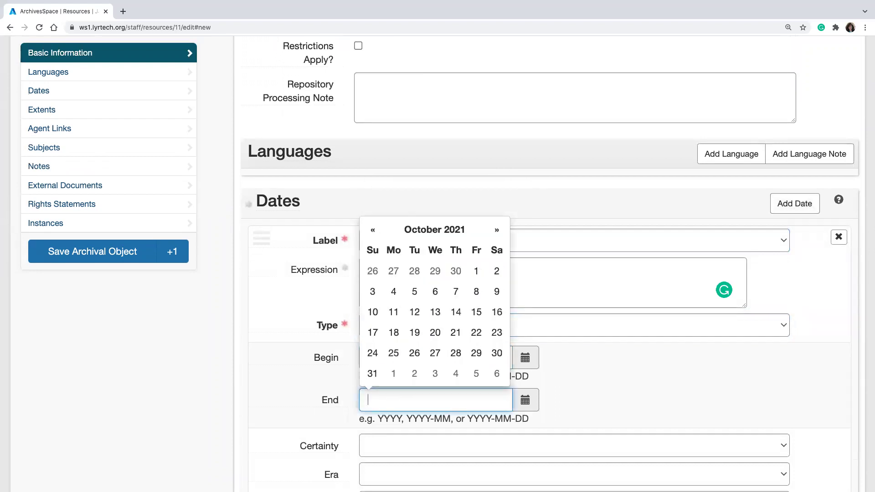
type("1930")
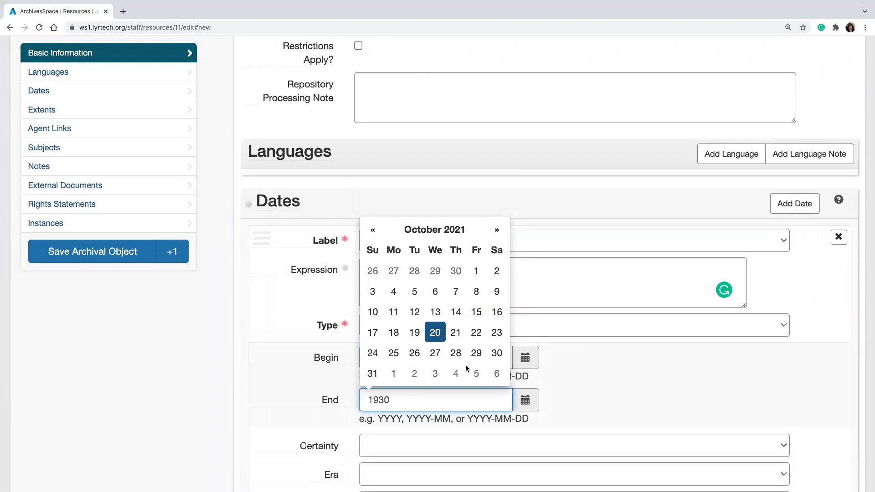
- Enter "1915-1930" as the expression of the archival object's creation date
left_click(636, 276)
type("1915")
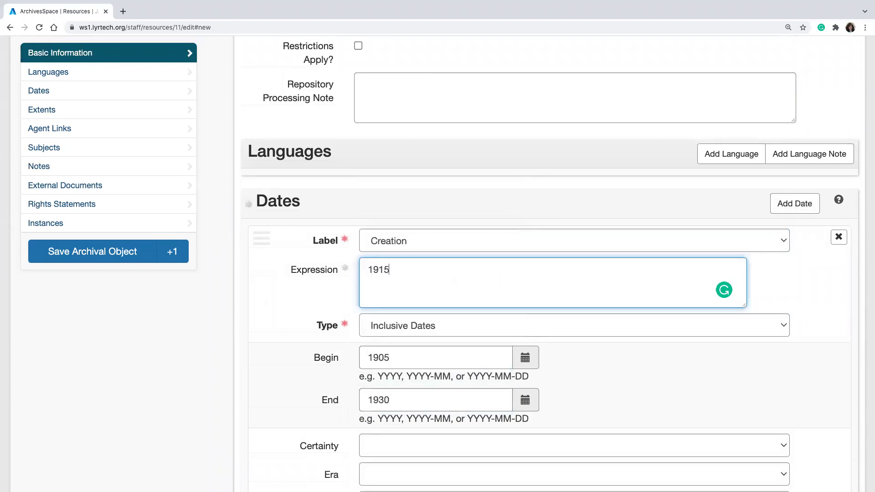
type("-1930")
left_click(609, 375)
scroll(609, 377, "down", 2)
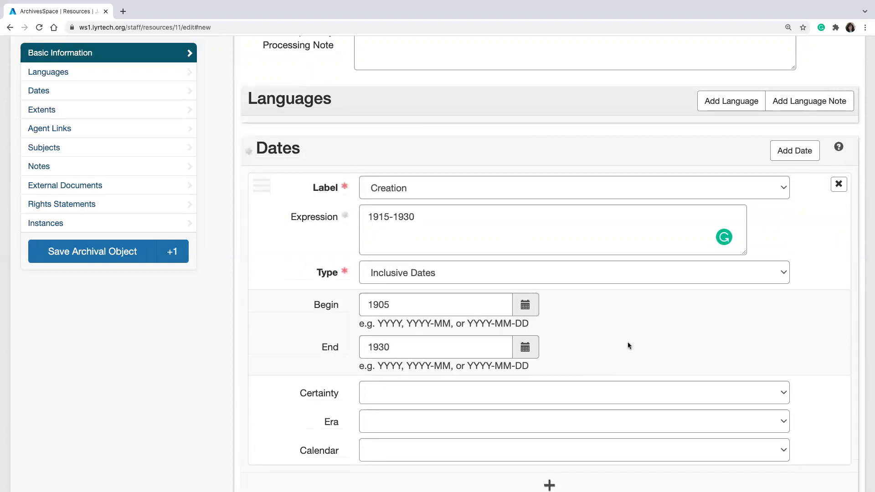
- Add a note of type Scope and Contents to the archival object
scroll(628, 346, "down", 6)
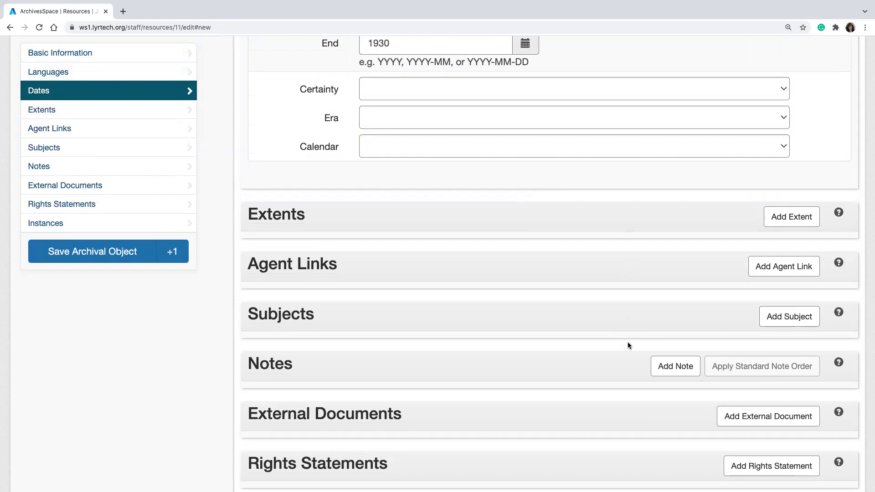
scroll(524, 340, "down", 3)
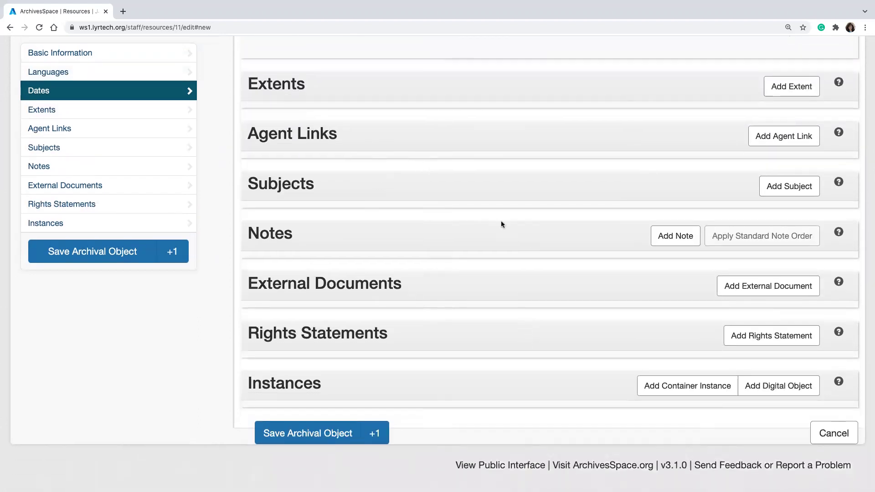
left_click(655, 236)
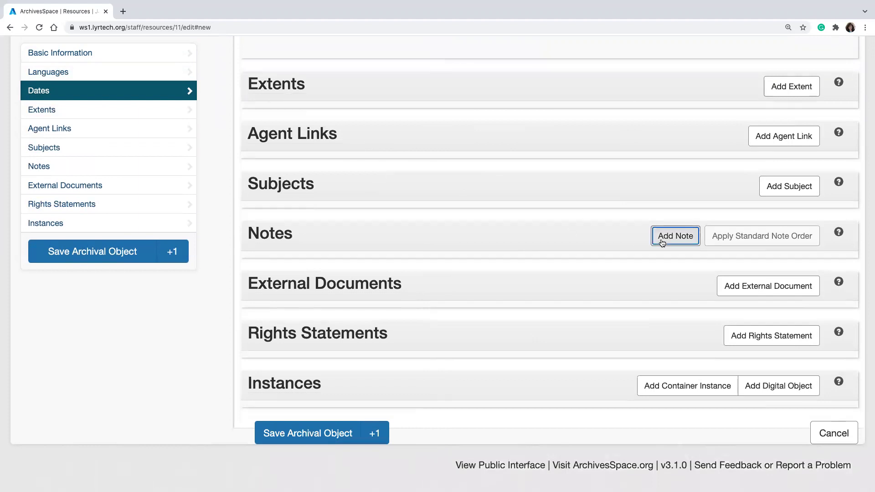
left_click(502, 273)
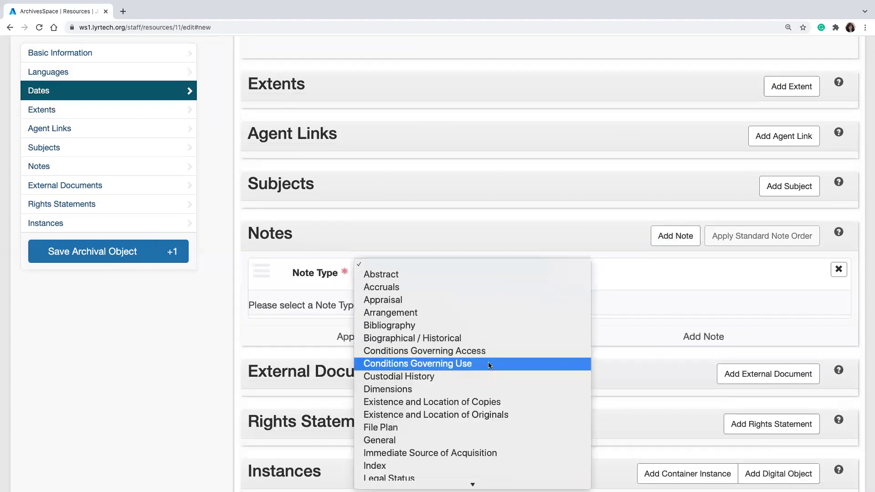
scroll(489, 363, "down", 5)
scroll(488, 363, "down", 1)
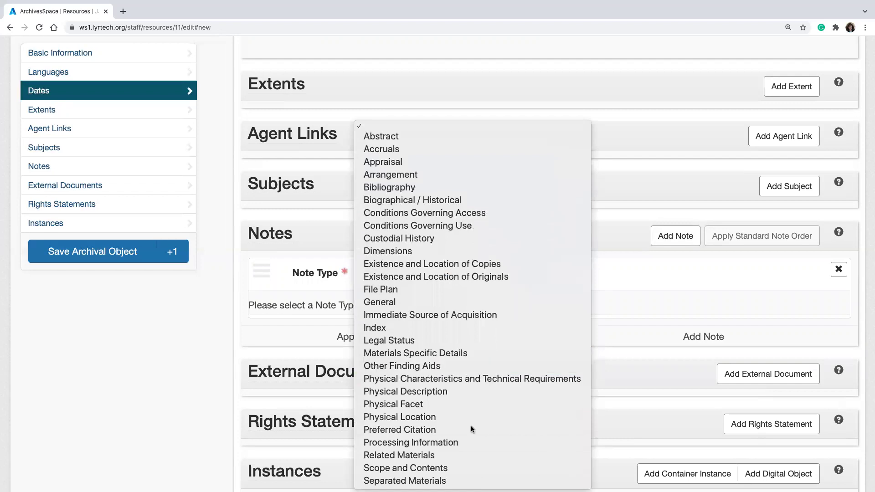
left_click(458, 468)
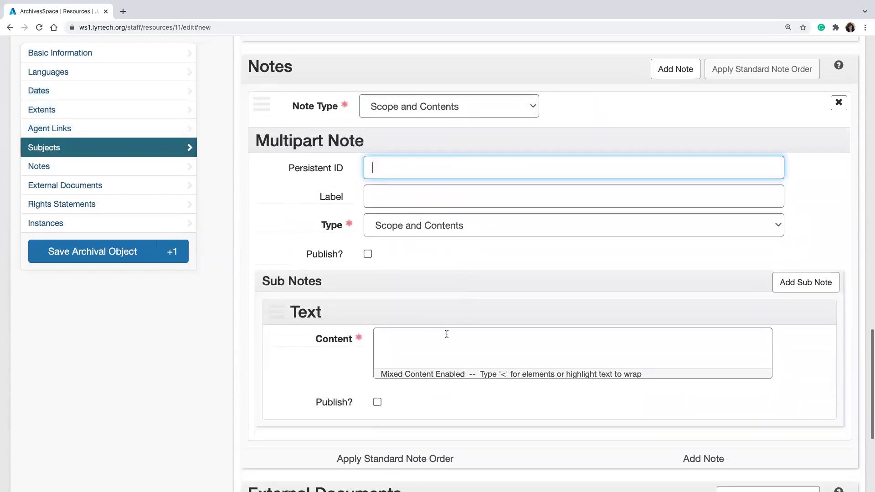
- Fill the Scope and Contents note's text with "contains biographical information about" followed by the person's full name and a period
left_click(432, 336)
type("contain")
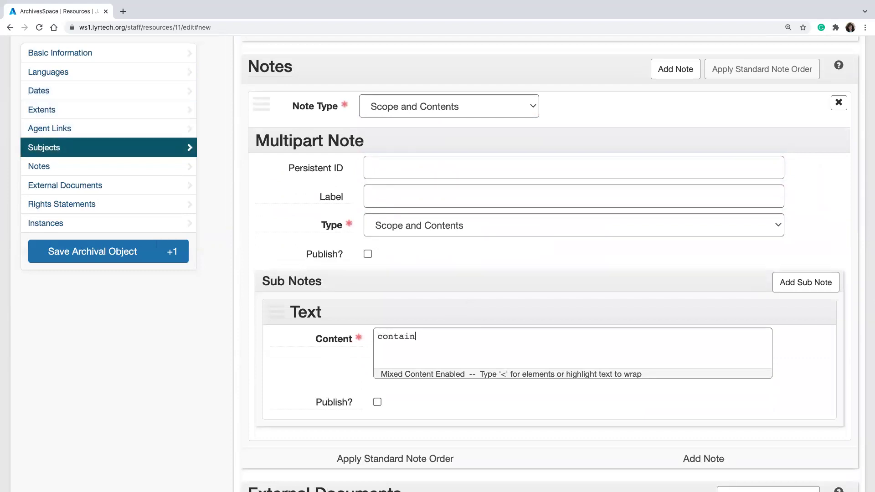
type("s biographical information")
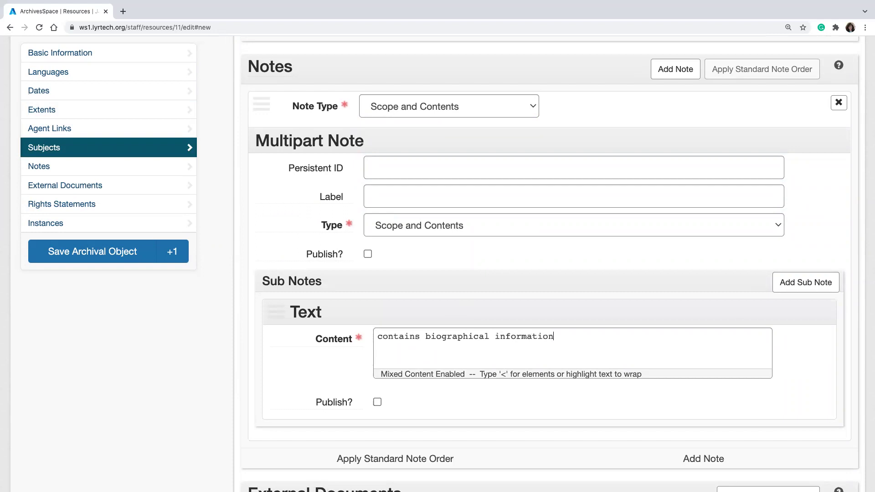
type(" about Jan ")
type(" Doe.")
- Add a second note to the archival object and set its note type to General
scroll(583, 426, "down", 3)
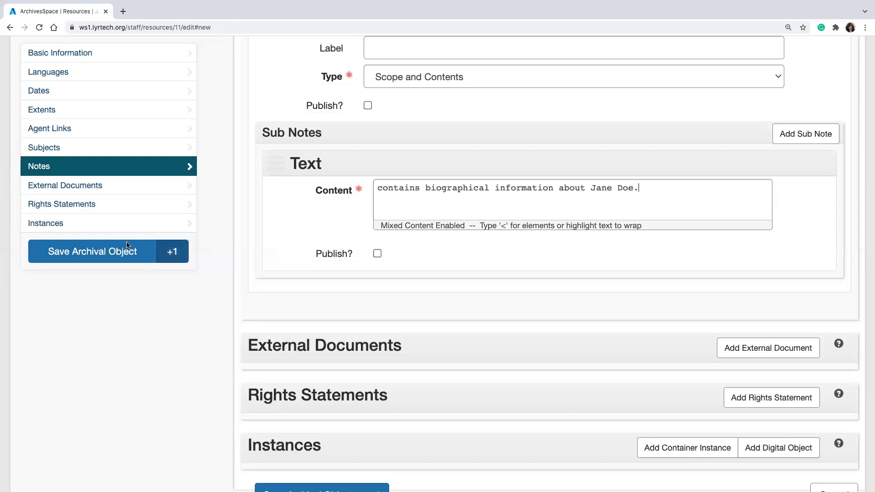
mouse_move(279, 347)
scroll(280, 348, "down", 2)
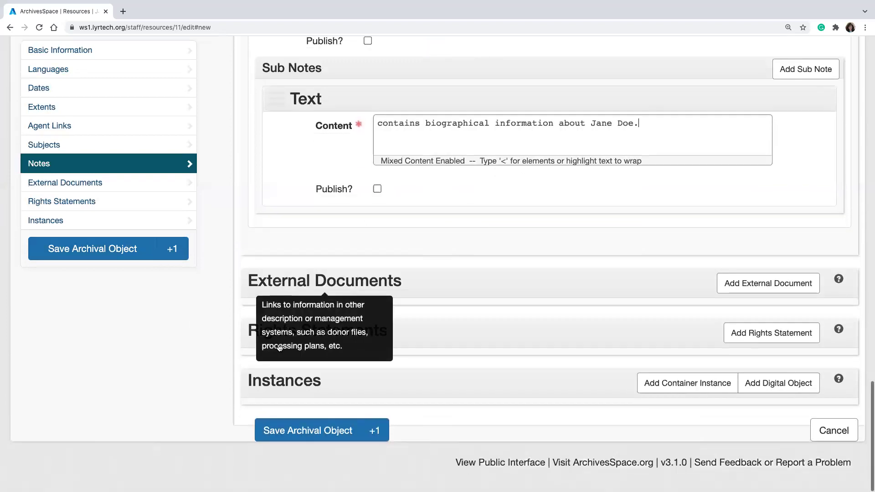
scroll(512, 258, "up", 3)
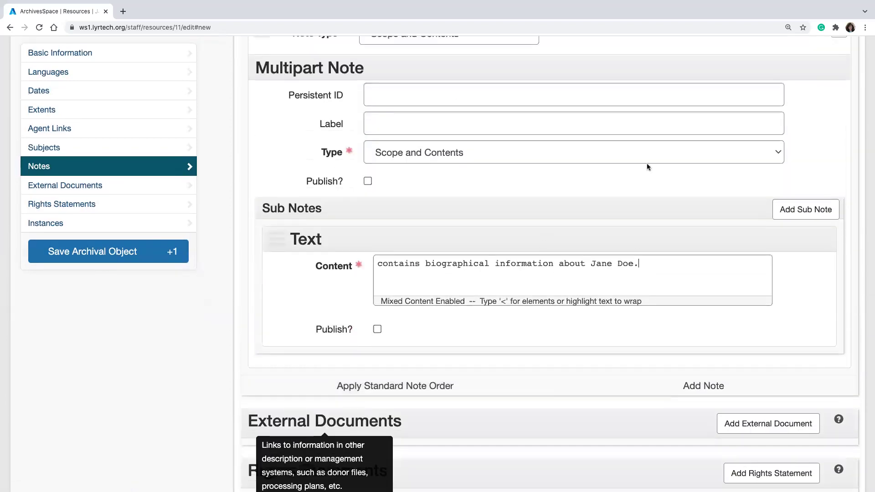
scroll(647, 163, "up", 3)
left_click(674, 146)
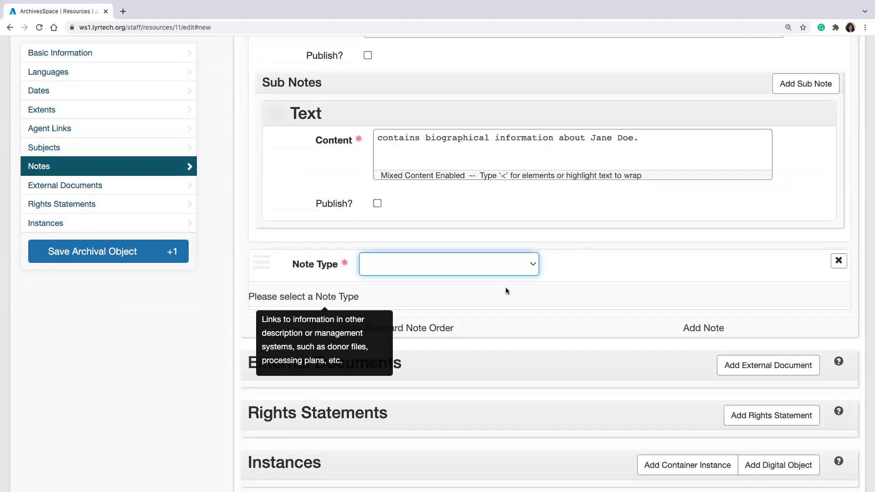
left_click(496, 270)
scroll(490, 355, "down", 2)
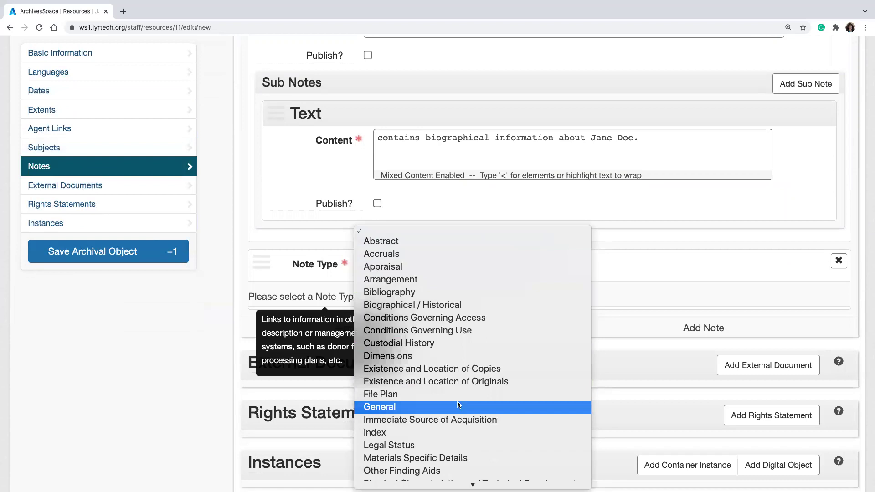
scroll(465, 410, "down", 3)
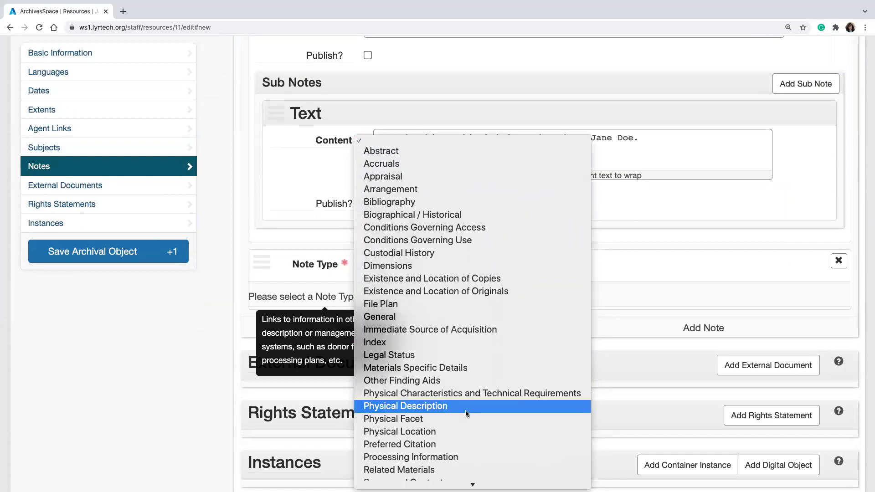
scroll(466, 410, "down", 1)
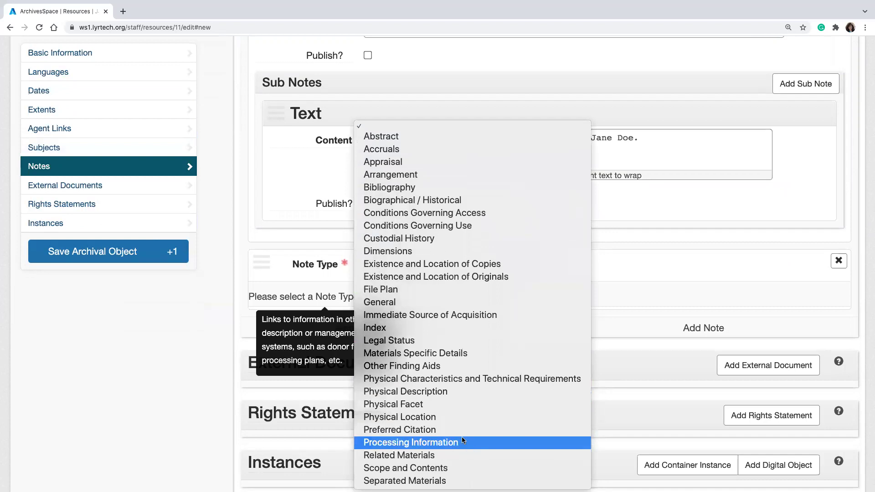
left_click(467, 303)
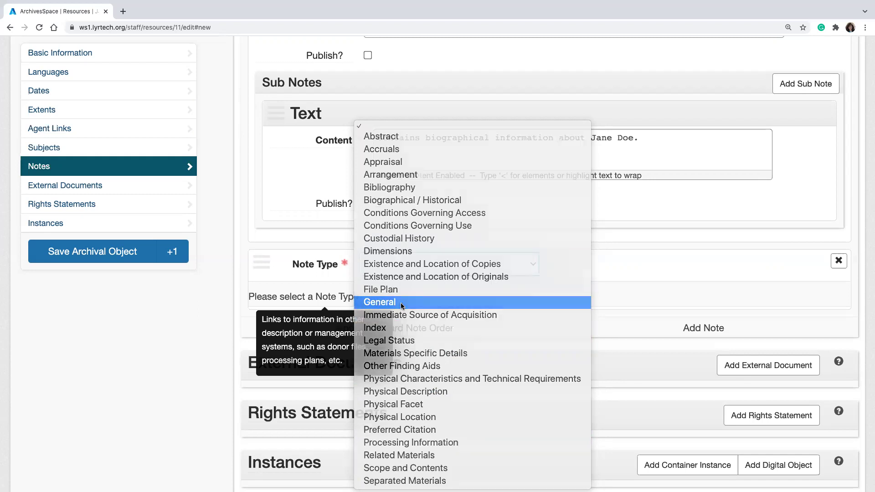
scroll(456, 296, "down", 2)
left_click(412, 257)
left_click(411, 202)
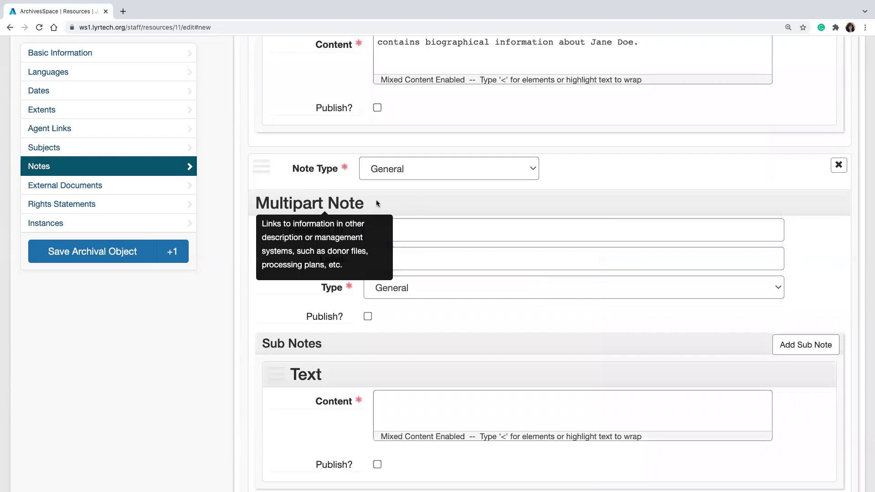
- Enter a label for the General note and place the cursor in its empty sub note content
left_click(450, 257)
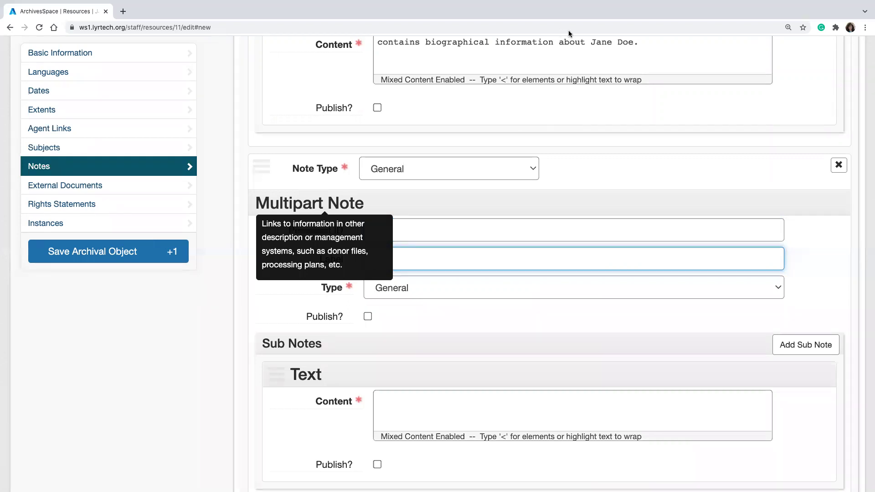
scroll(457, 362, "up", 1)
left_click(439, 413)
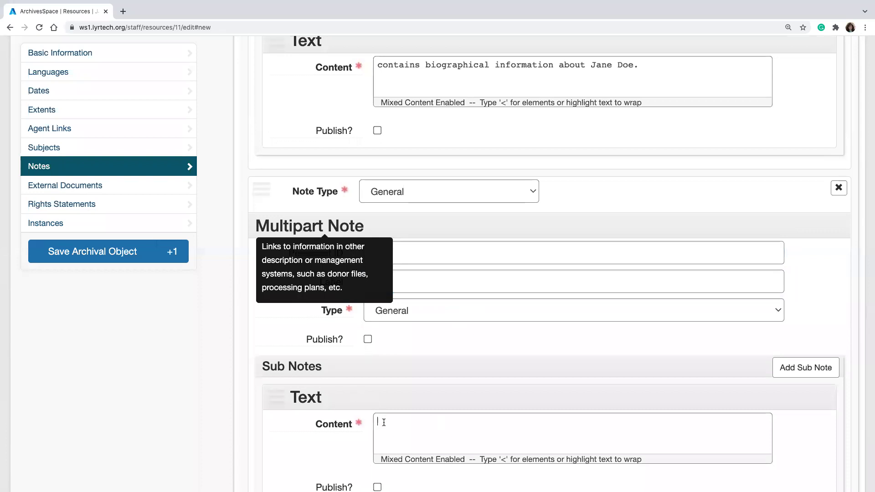
left_click(444, 279)
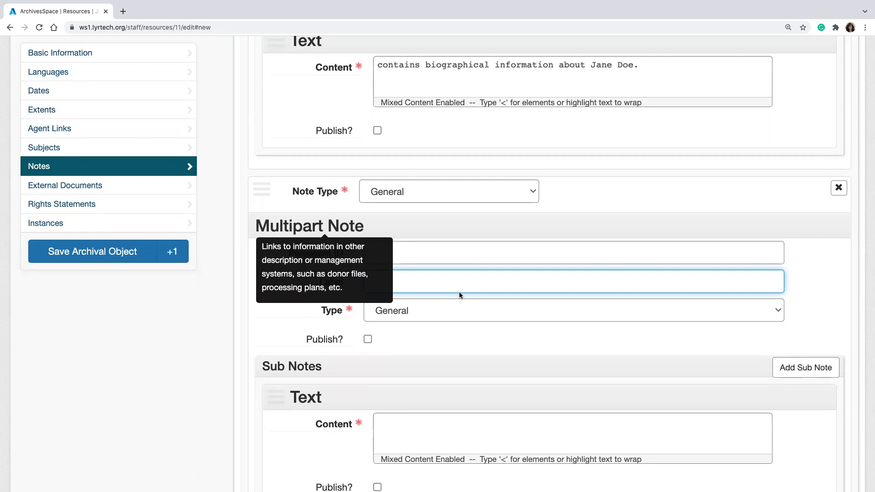
type("arn")
left_click(488, 432)
scroll(488, 433, "down", 3)
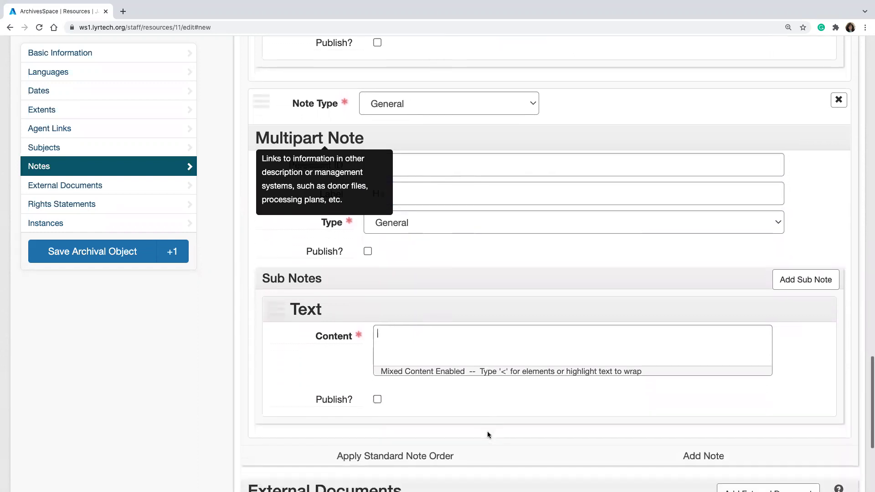
- Remove the General note from the archival object and confirm its removal
scroll(527, 389, "up", 3)
left_click(837, 211)
left_click(836, 217)
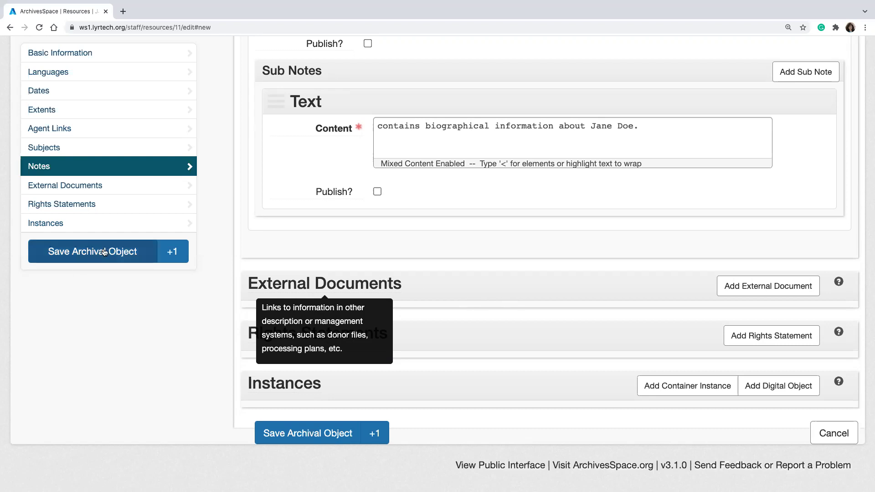
- Save the Biographical Materials archival object and start another new archival object at the same level
left_click(177, 257)
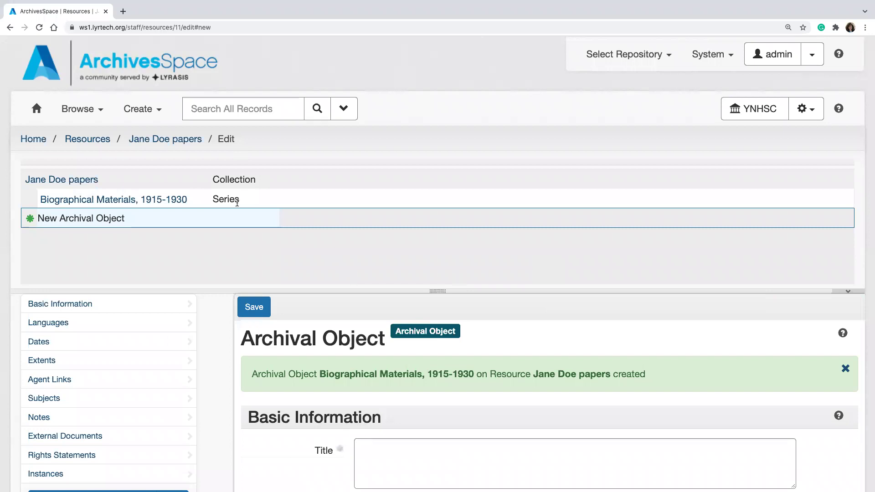
scroll(275, 360, "down", 2)
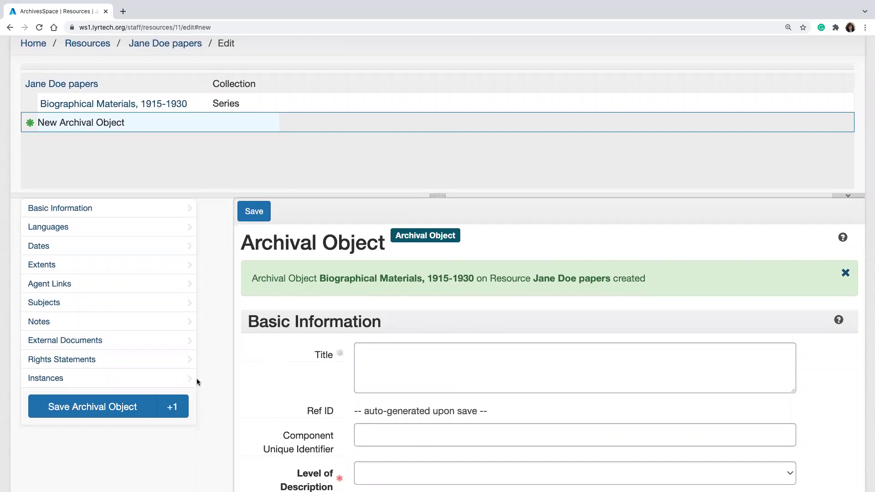
scroll(356, 396, "down", 2)
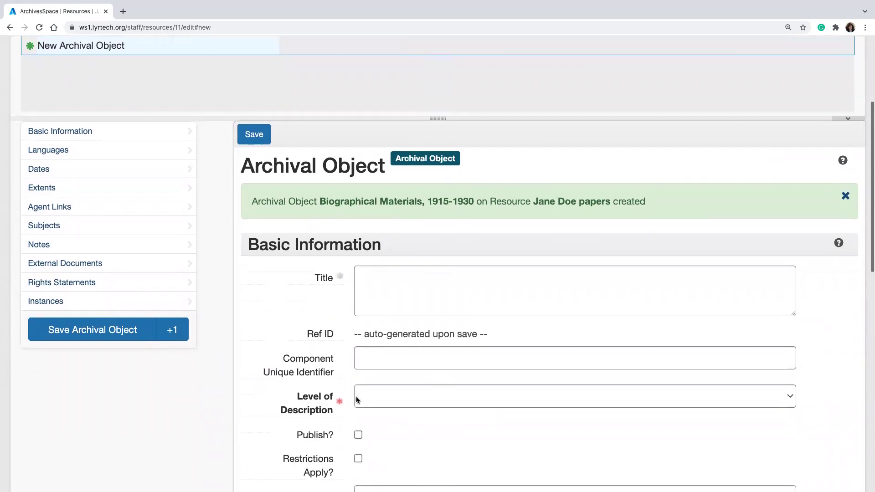
scroll(279, 291, "up", 2)
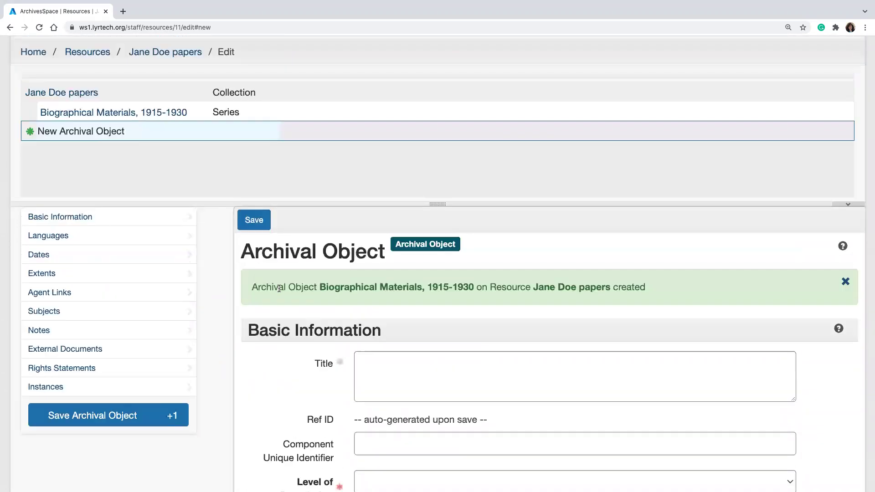
- Title the new archival object Correspondence, with component unique identifier Series 2 and level of description Series
left_click(375, 380)
type("Correspon")
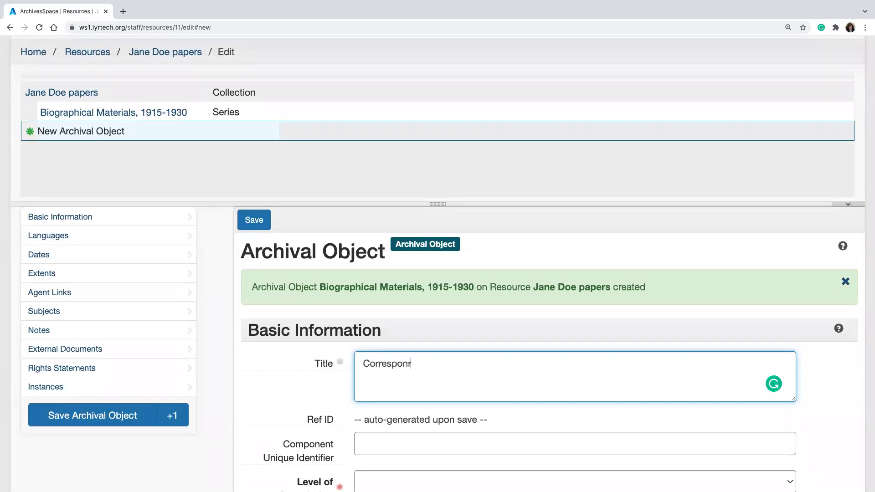
type("dence")
left_click(386, 440)
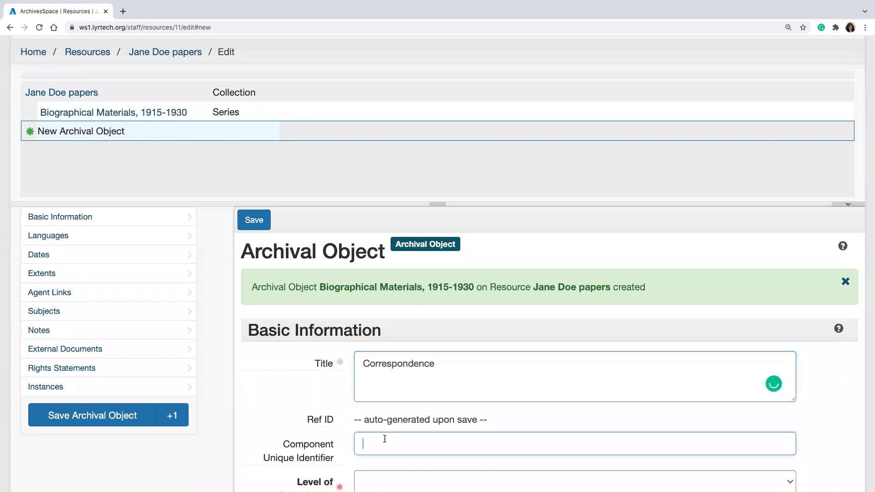
type("Series 2")
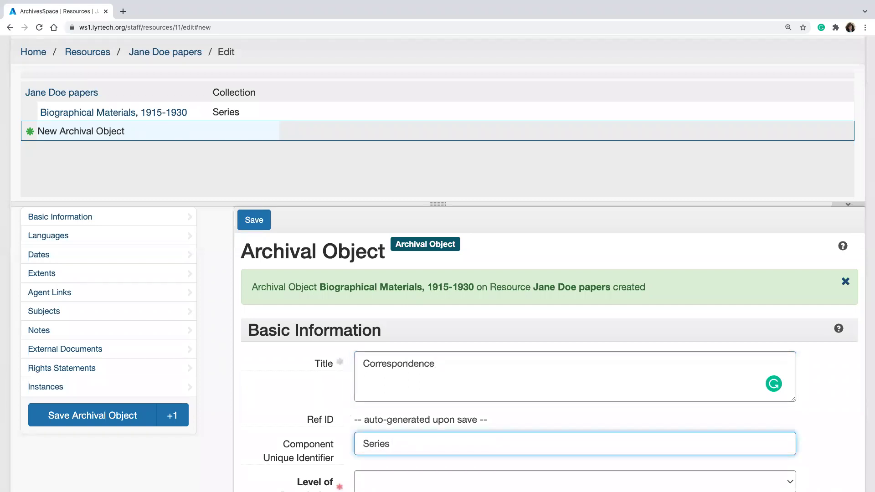
scroll(441, 450, "down", 1)
scroll(441, 450, "down", 5)
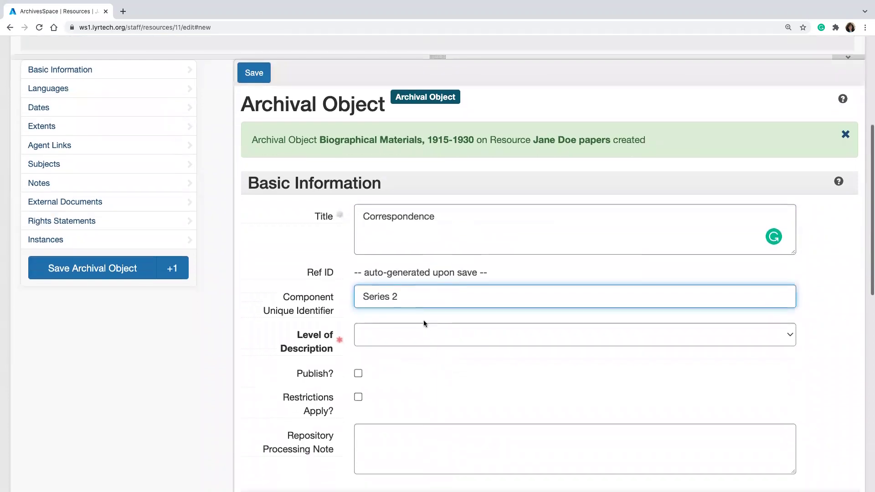
left_click(411, 337)
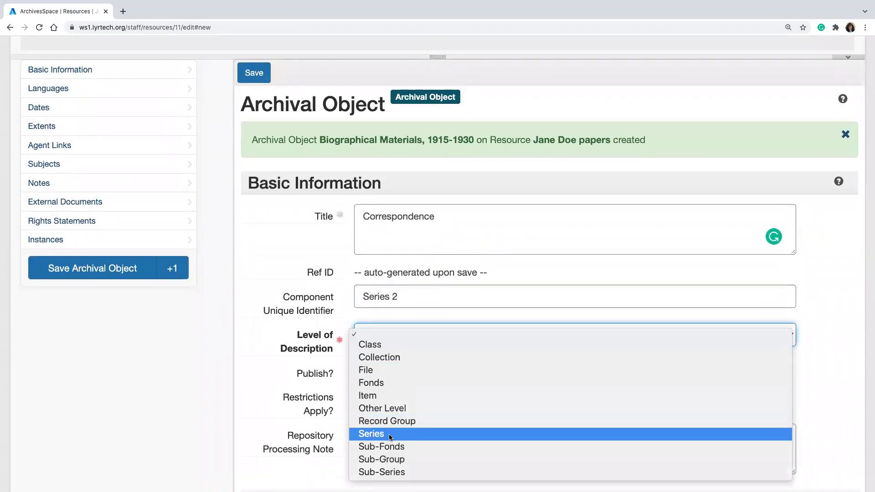
left_click(452, 432)
- Add a creation date to the Correspondence series with the expression 1900-1950
scroll(452, 425, "down", 3)
scroll(452, 425, "down", 4)
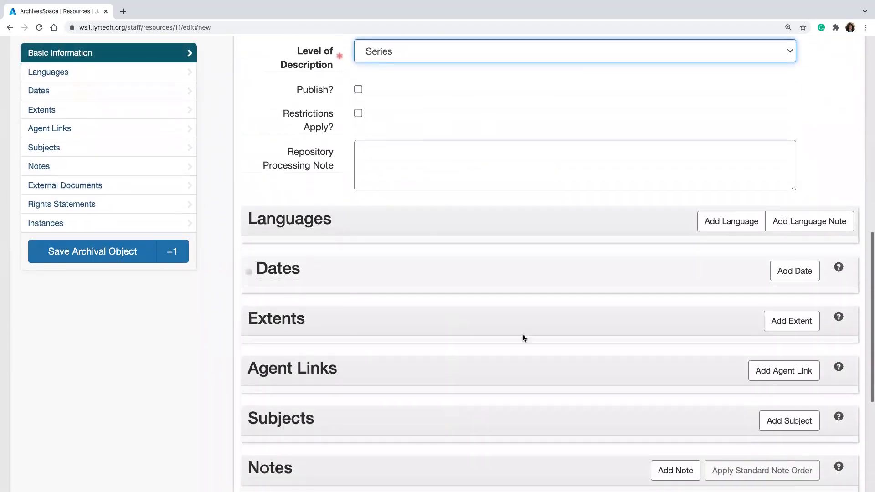
left_click(773, 272)
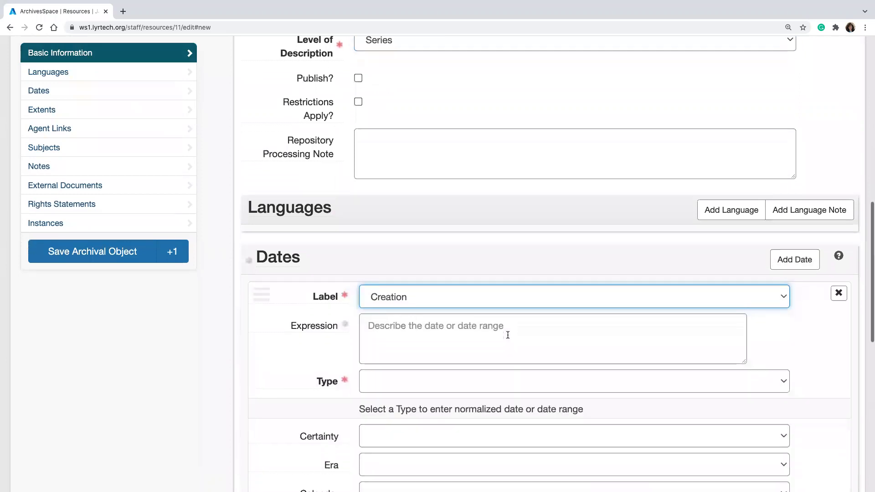
left_click(476, 310)
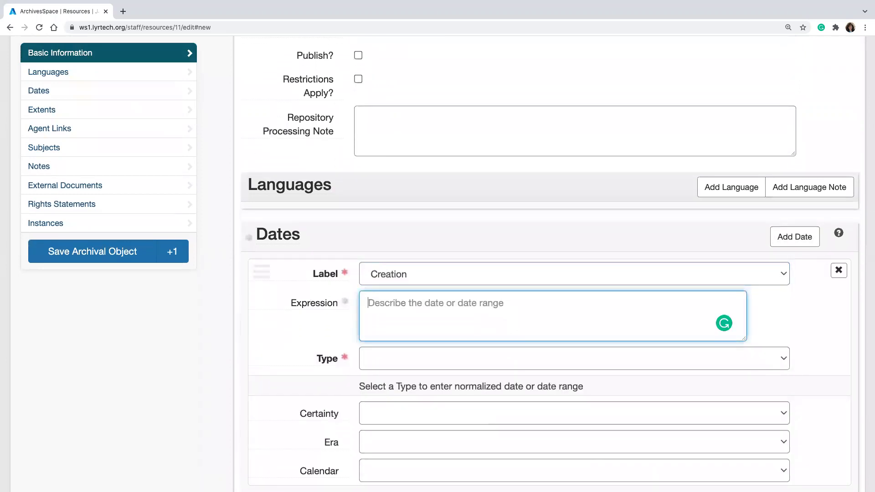
type("190")
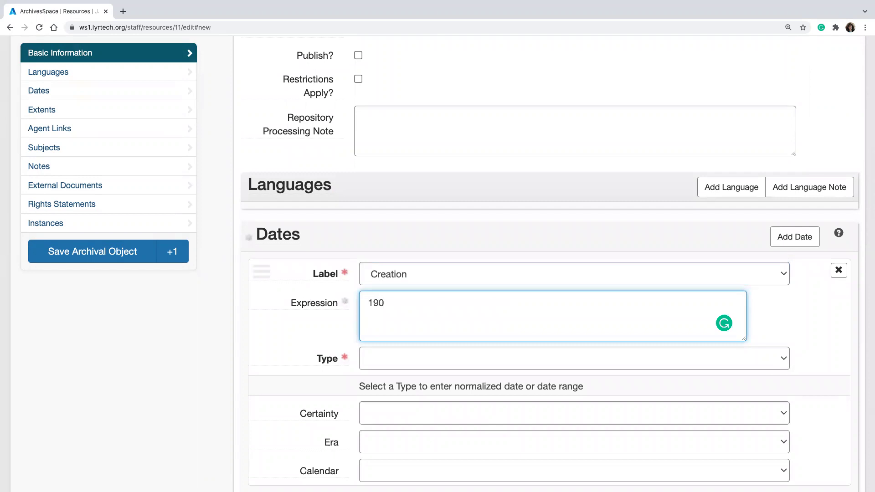
type("0-1950")
- Set the date type to Inclusive Dates, beginning in 1900 and ending in 1950
left_click(419, 360)
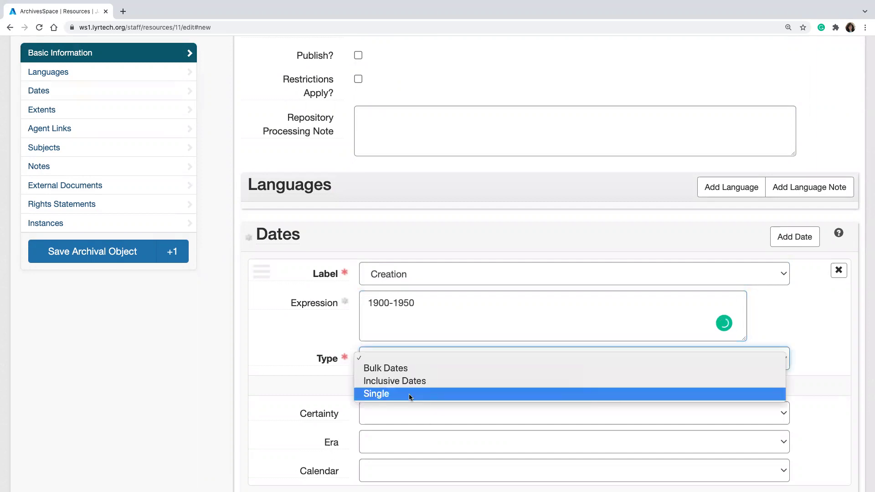
left_click(414, 384)
left_click(398, 391)
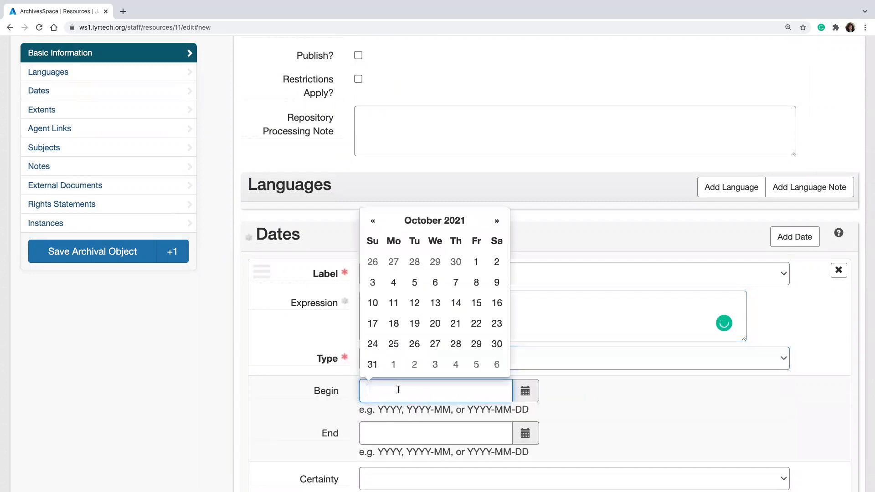
type("1900")
key("Tab")
type("1950")
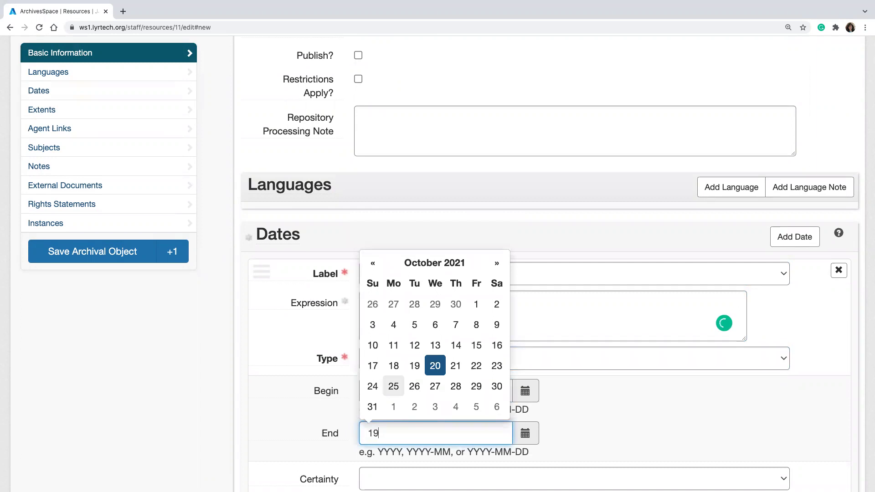
left_click(270, 416)
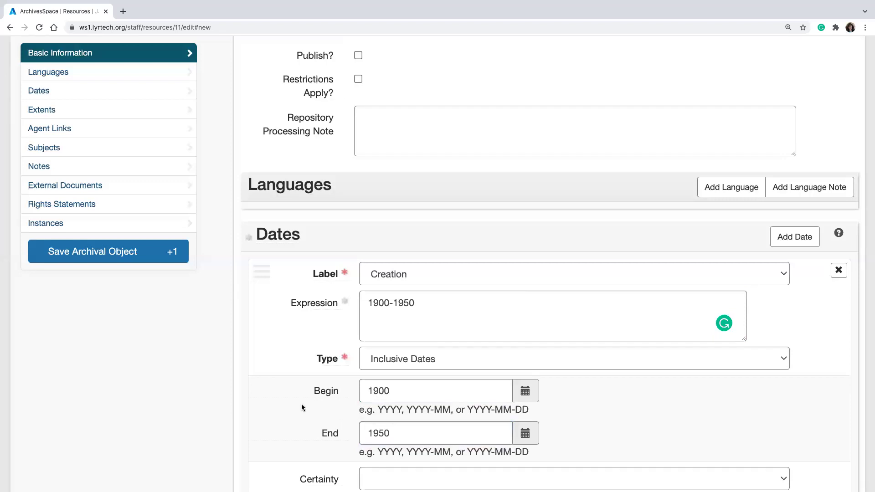
- Save the Correspondence series and start another new archival object at the same level
scroll(301, 404, "down", 5)
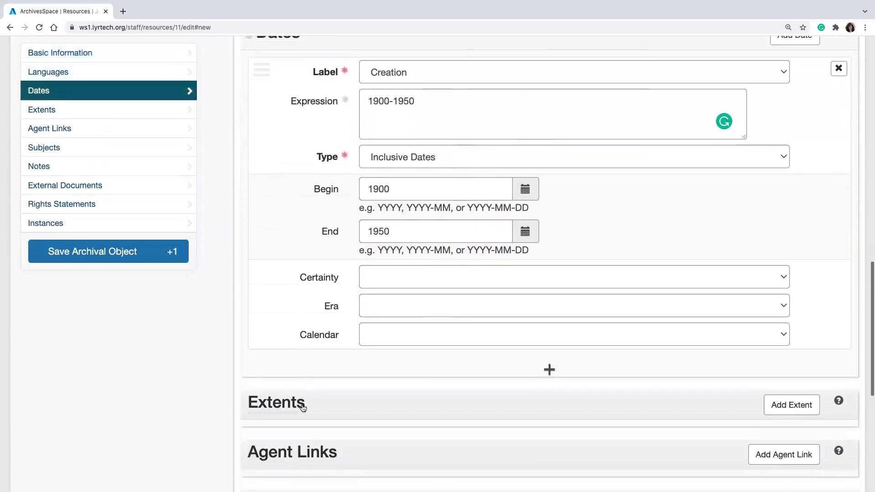
mouse_move(303, 407)
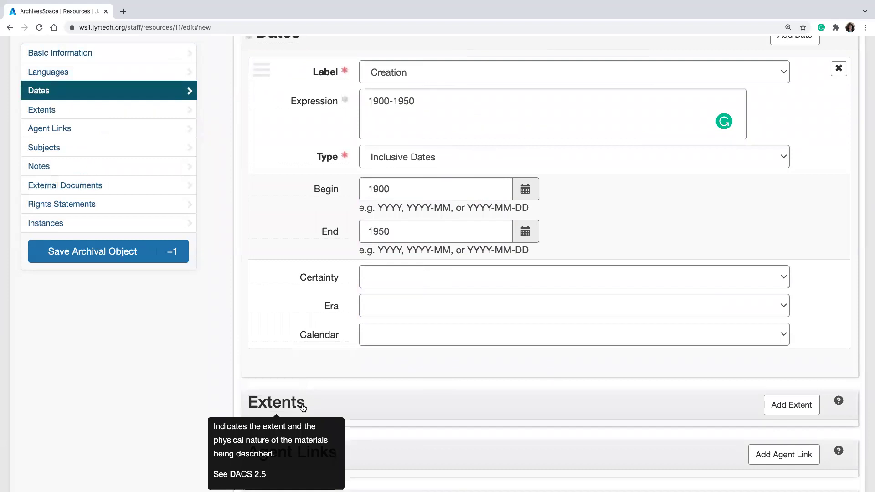
scroll(278, 330, "down", 2)
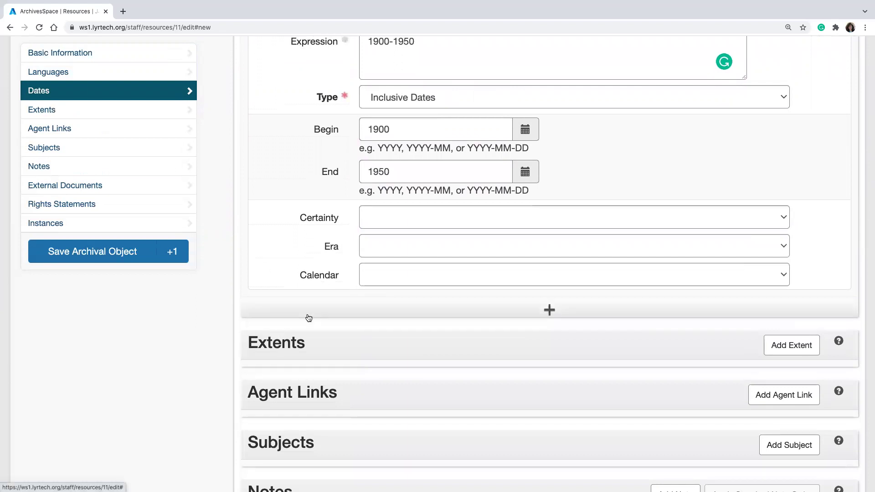
left_click(184, 254)
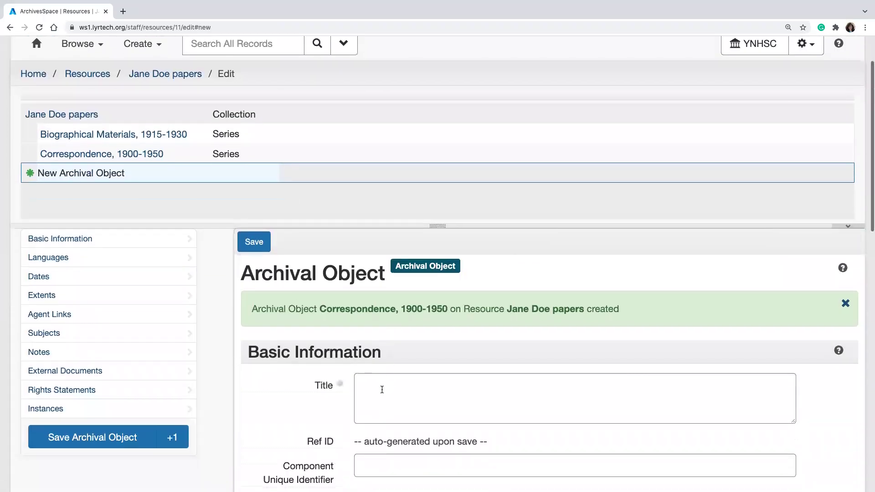
- Title the new archival object Printed and Published Materials and enter Series 3 as its component unique identifier
left_click(383, 390)
type("Printed and P")
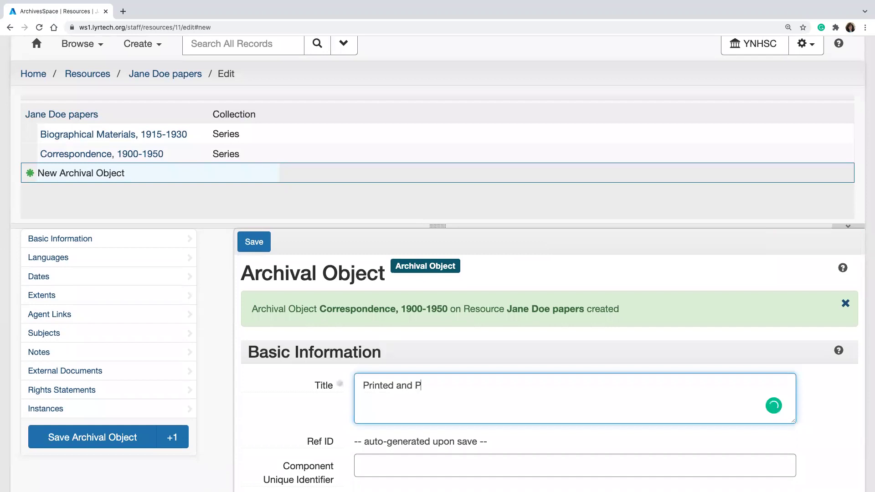
type("ublished Materials")
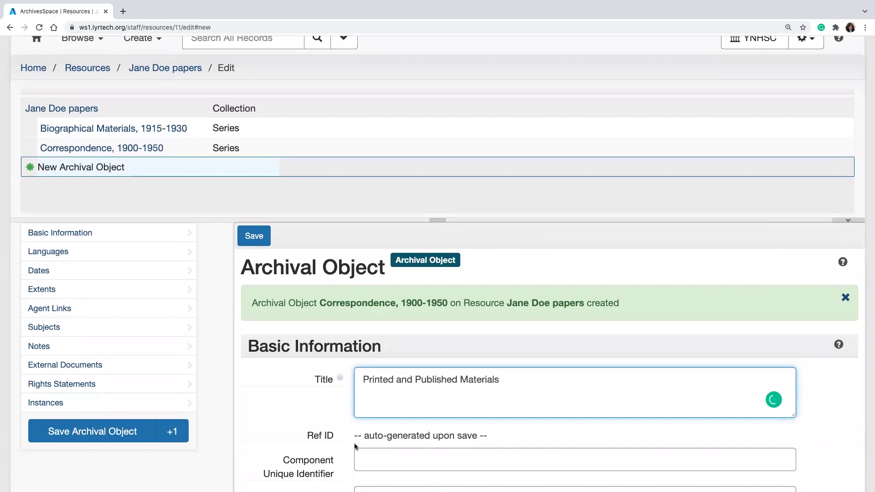
left_click(373, 464)
type("ies")
key("BackSpace")
key("BackSpace")
key("BackSpace")
key("BackSpace")
type("eries 3")
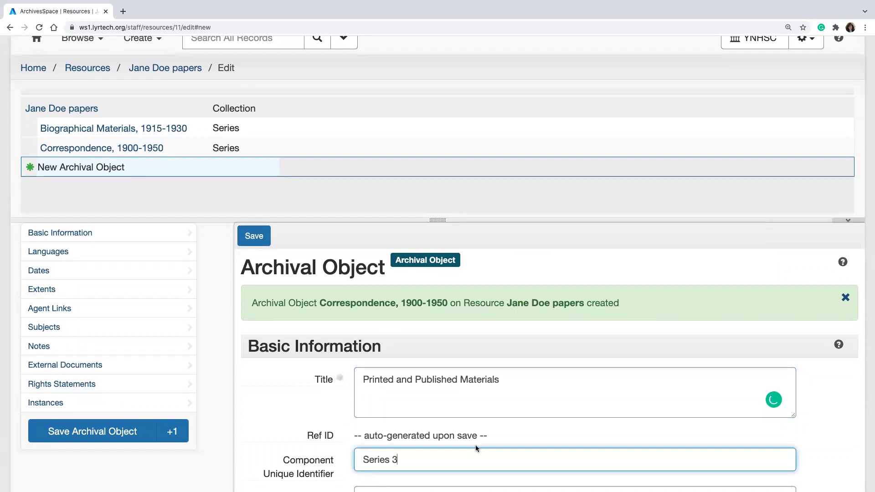
- Set the level of description to Series and save the Printed and Published Materials archival object
scroll(475, 445, "down", 2)
scroll(475, 445, "down", 5)
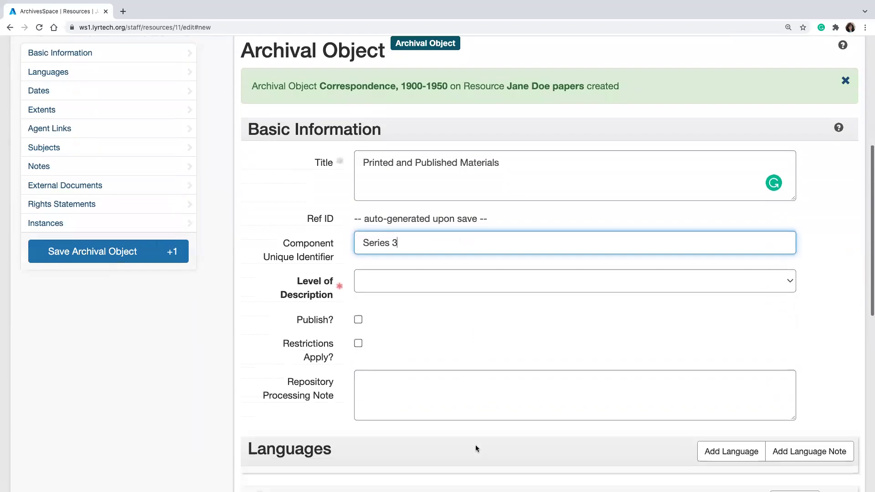
left_click(414, 267)
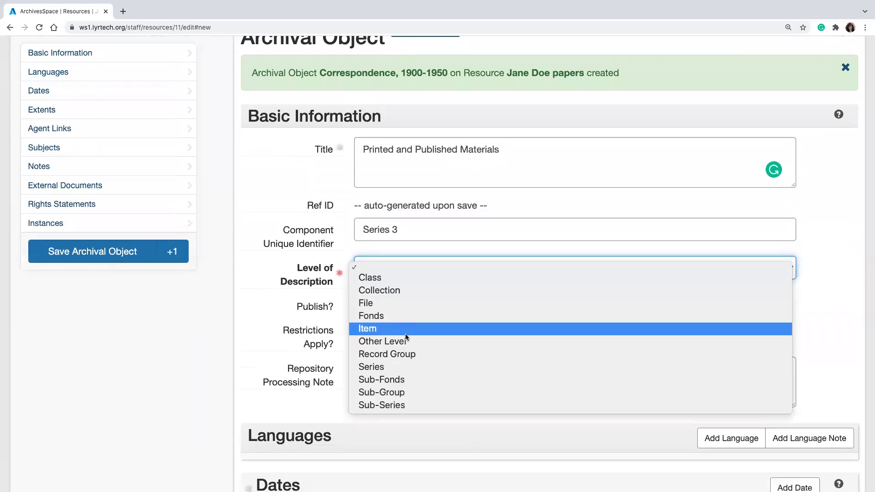
left_click(406, 367)
scroll(249, 315, "down", 2)
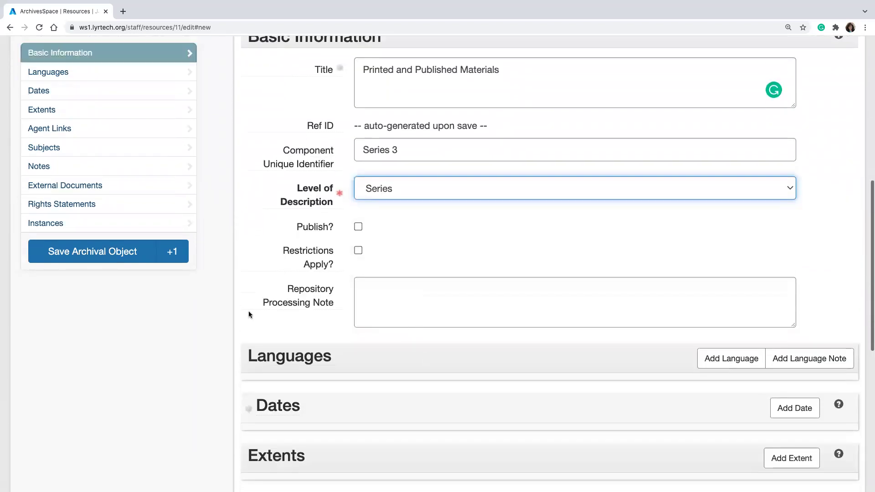
left_click(126, 258)
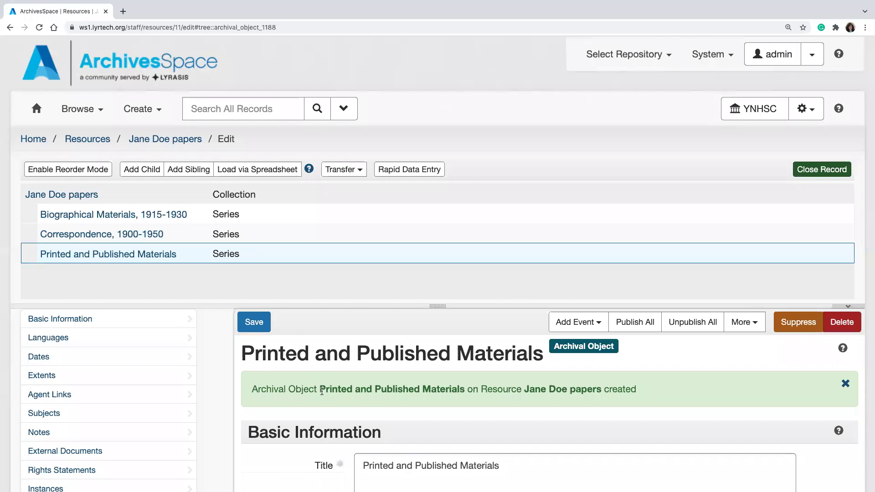
- Open the Biographical Materials series and add a child archival object beneath it
left_click(132, 215)
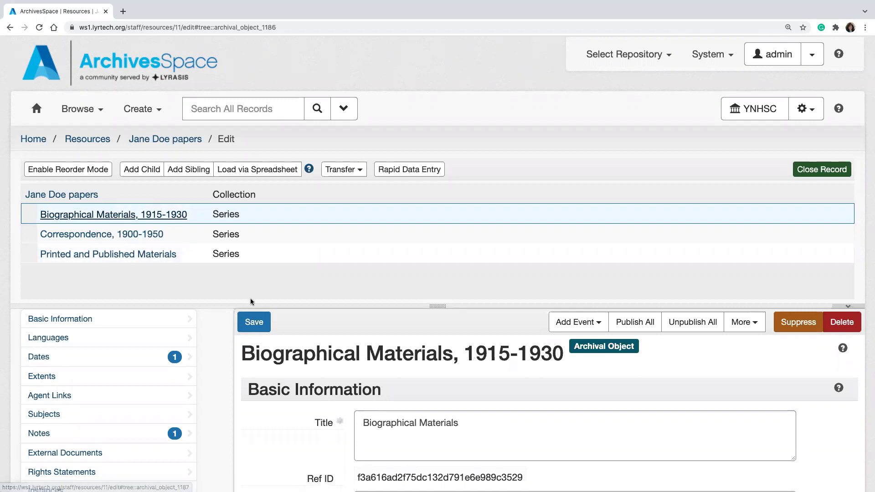
scroll(250, 298, "down", 1)
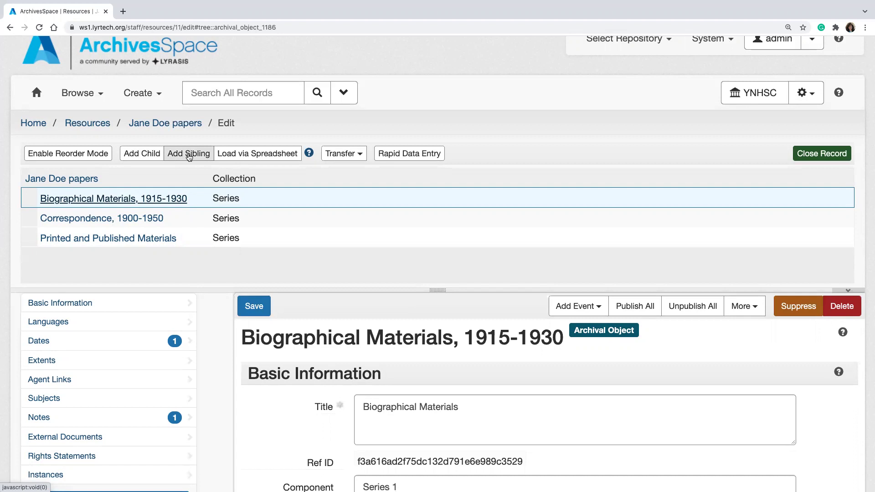
left_click(144, 153)
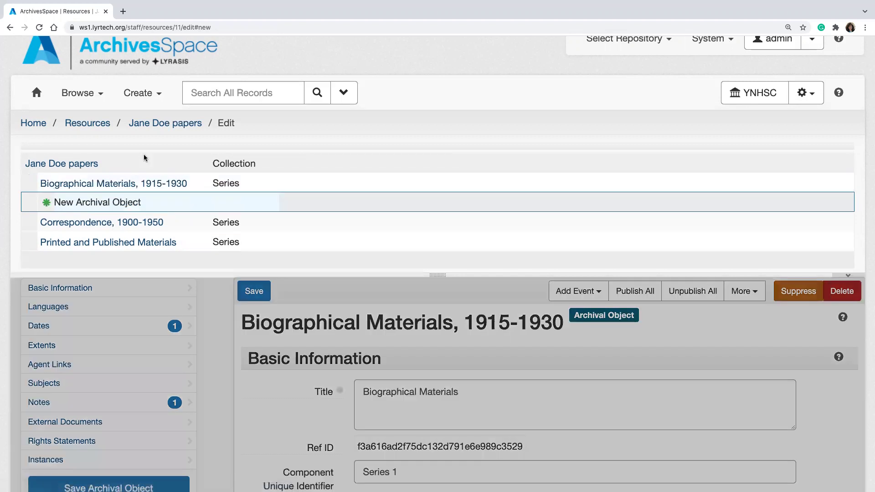
scroll(342, 313, "down", 2)
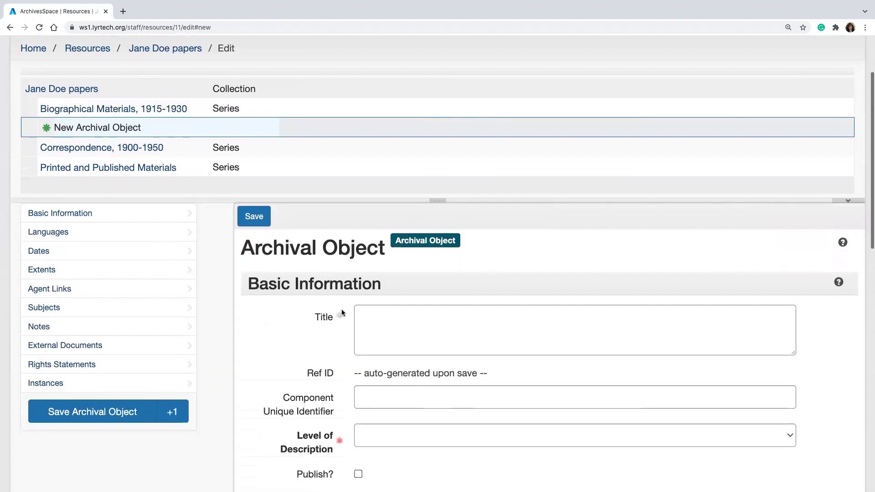
- Title the child archival object Birth Certificate and set its level of description to File
left_click(408, 320)
scroll(408, 320, "down", 1)
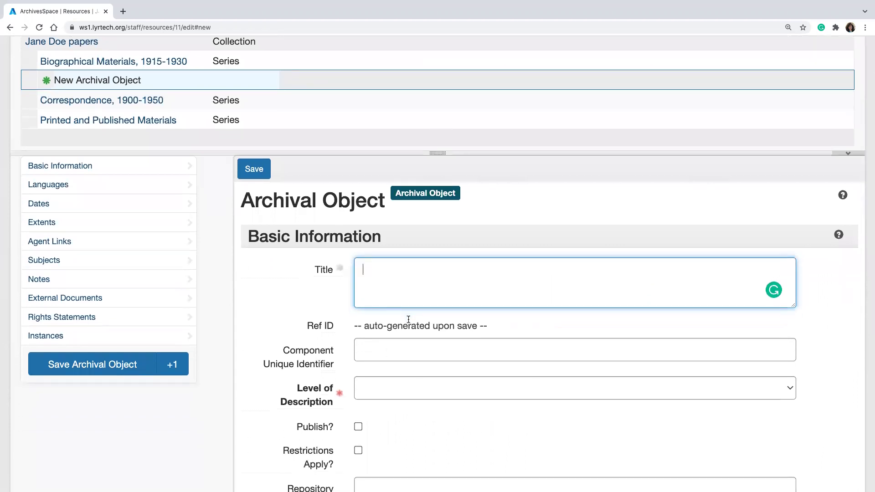
type("Birth Certificate")
scroll(415, 381, "down", 3)
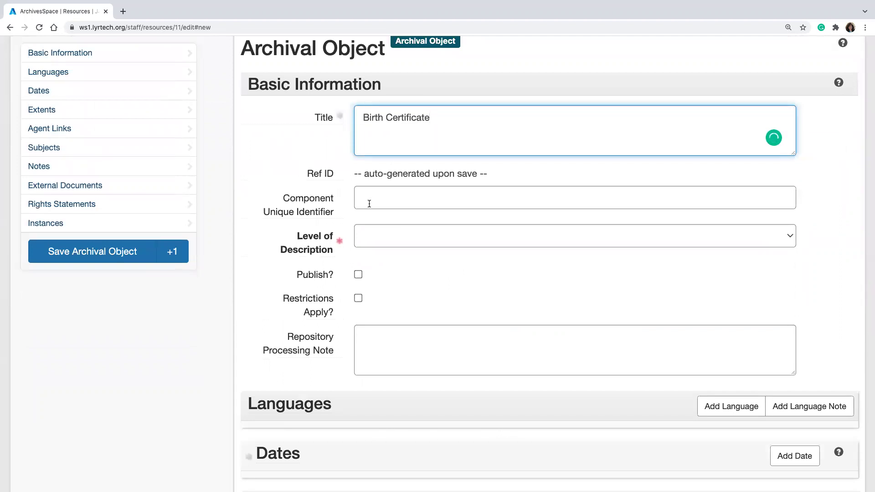
left_click(388, 235)
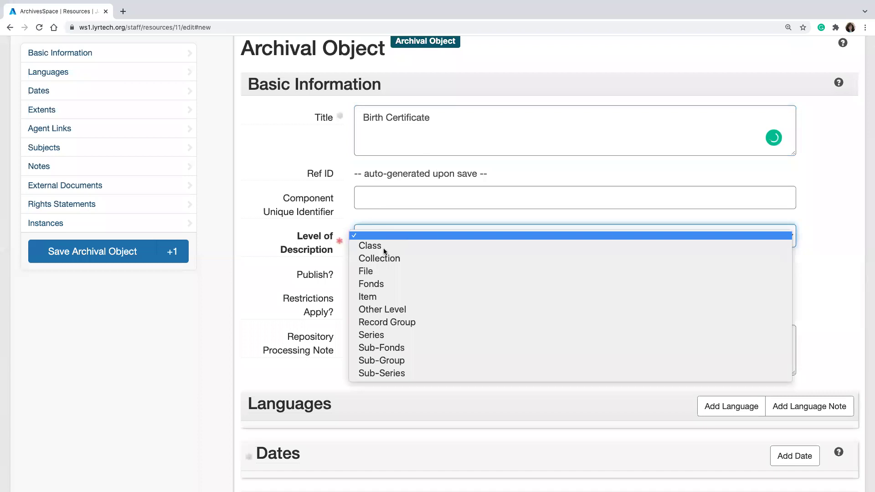
left_click(379, 267)
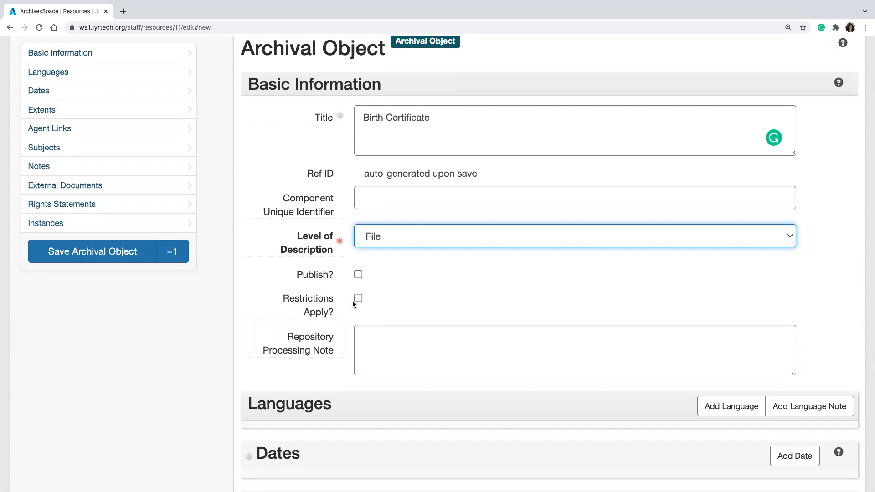
left_click(364, 337)
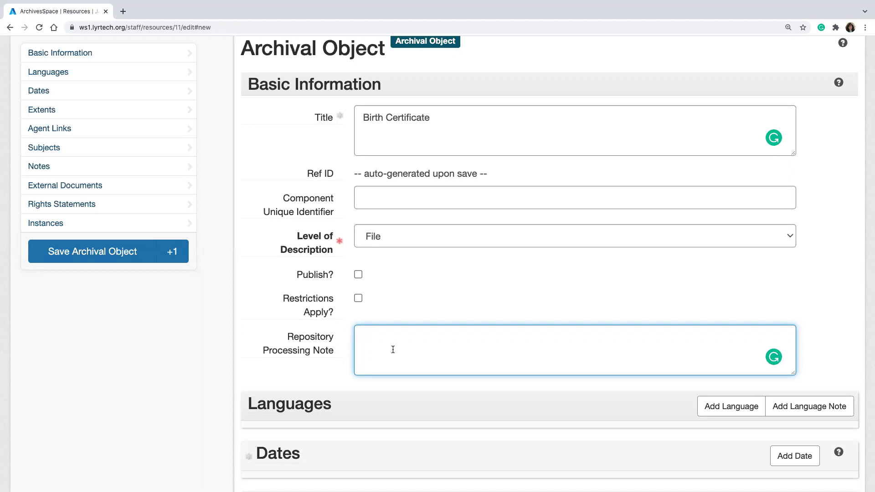
scroll(464, 314, "down", 2)
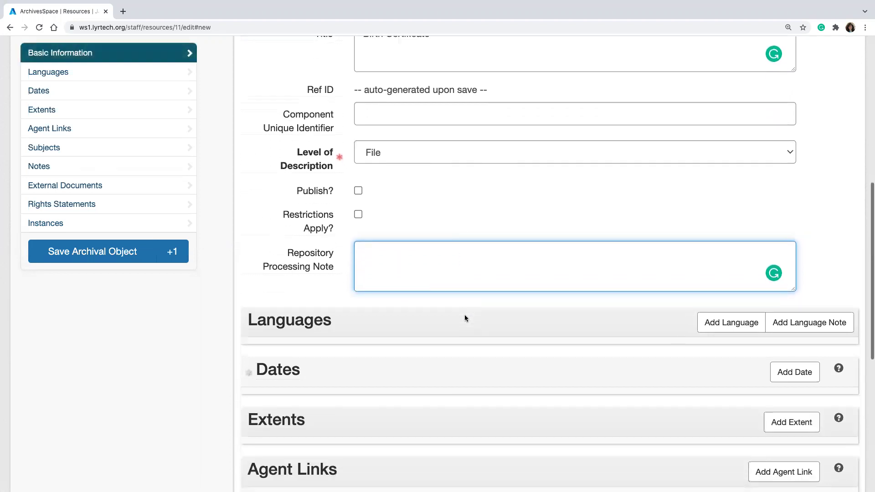
scroll(464, 314, "up", 2)
scroll(464, 315, "down", 3)
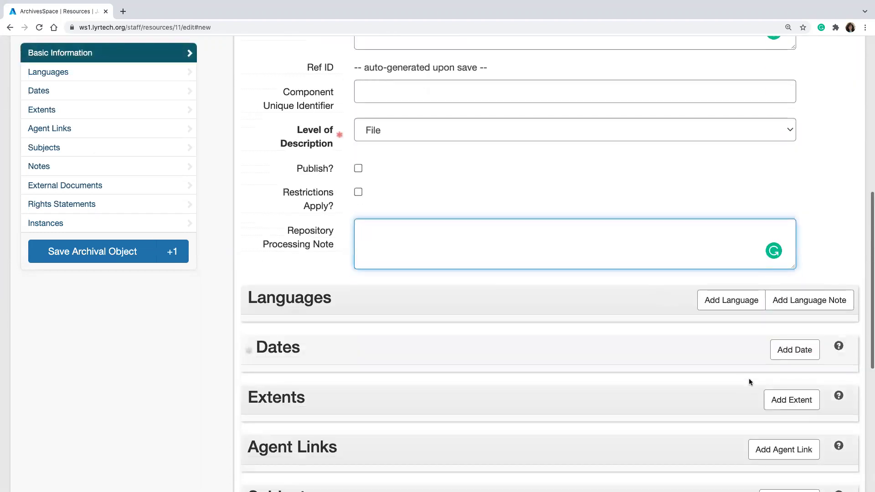
- Add a creation date to the Birth Certificate file with the expression 1900 May 1
left_click(795, 349)
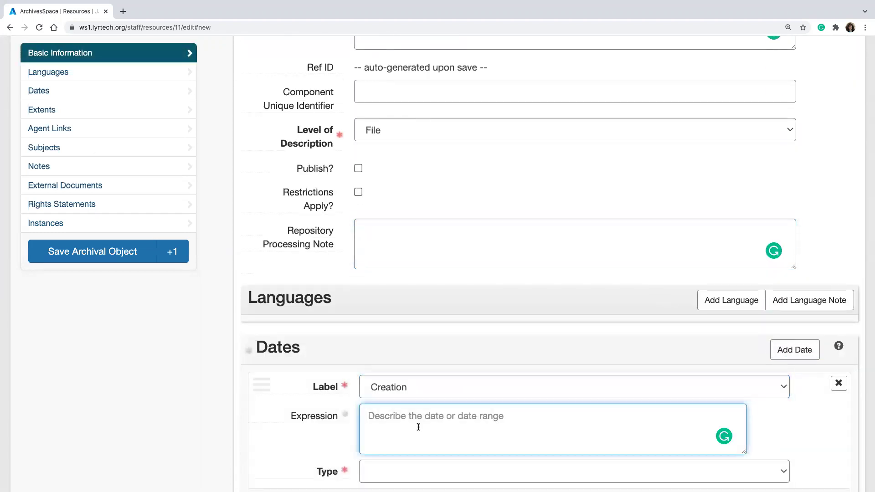
type("1900 Ma")
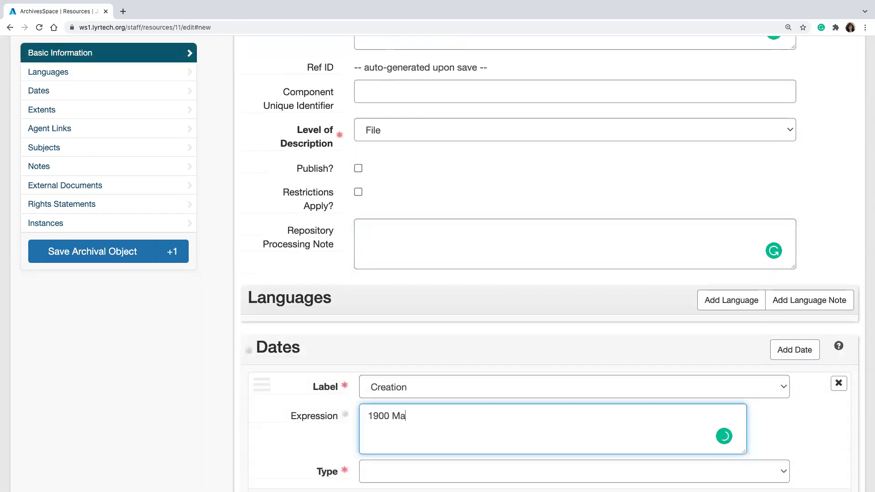
type("y 1")
scroll(428, 435, "down", 2)
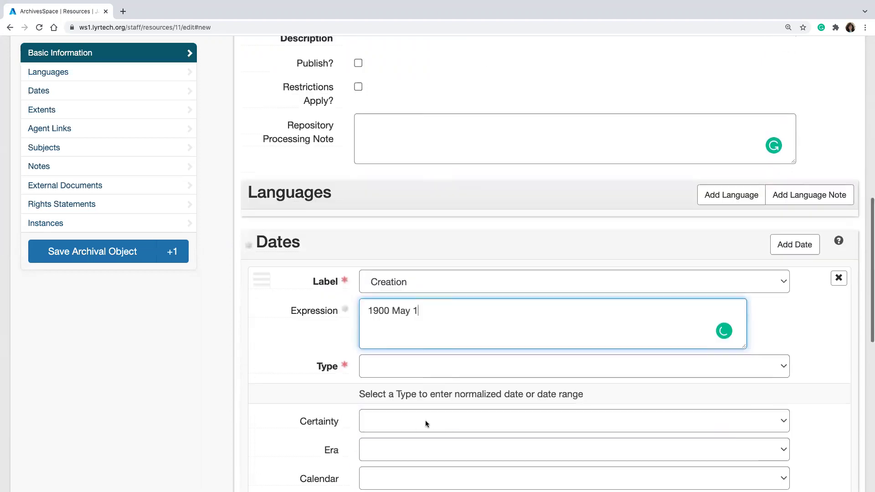
- Set the date type to Single with begin date 1900-05-01, and save the file while starting another archival object
left_click(417, 363)
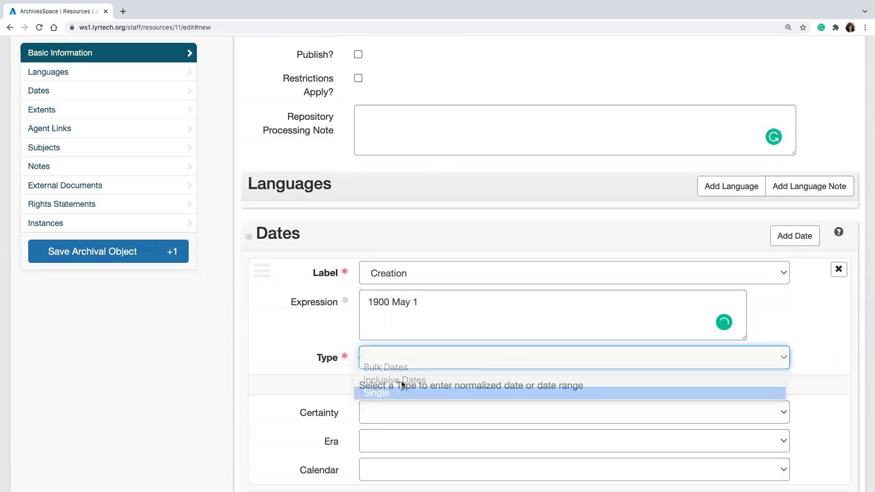
left_click(403, 392)
left_click(398, 390)
type("1")
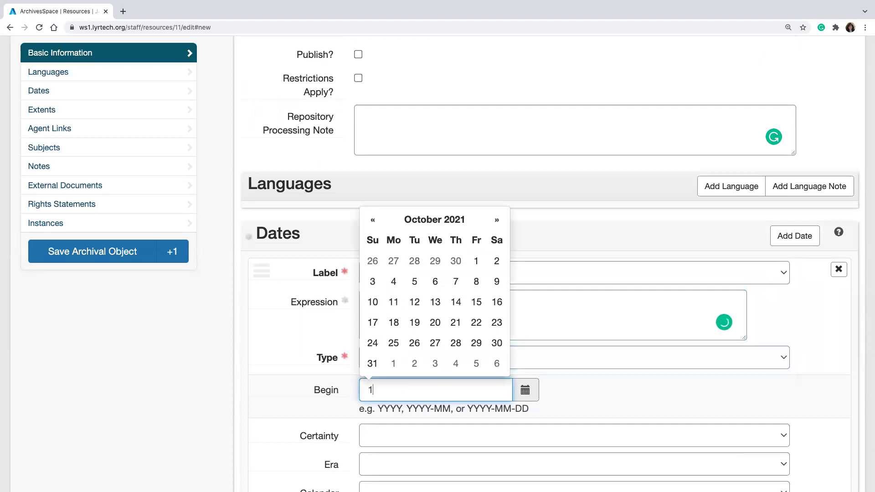
type("900-05")
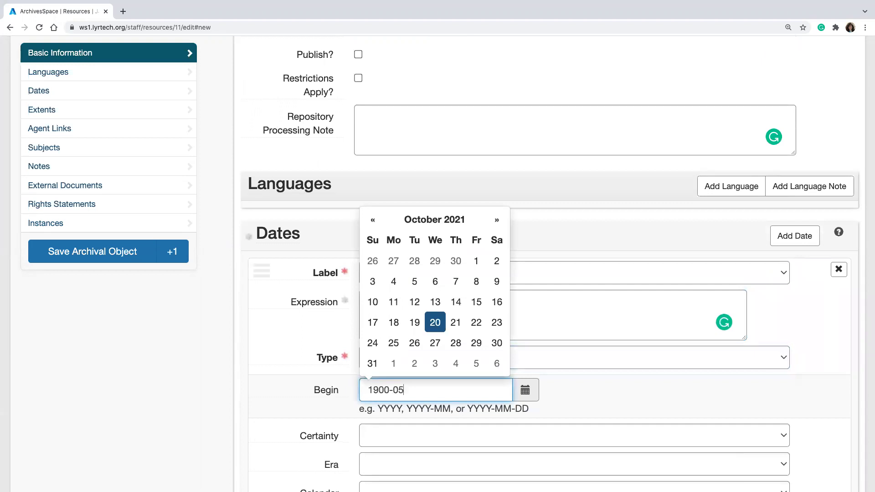
type("-01")
left_click(172, 252)
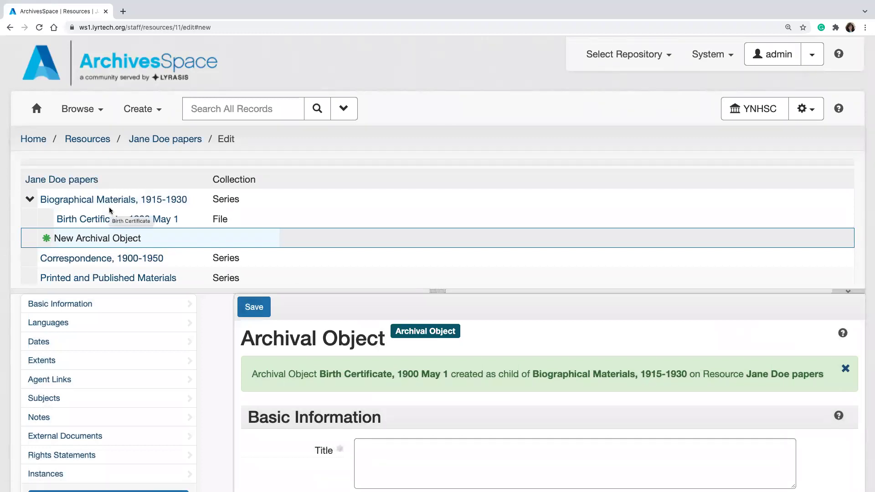
- Try enlarging the hierarchy pane and shrink it back to about its former height
left_click(29, 201)
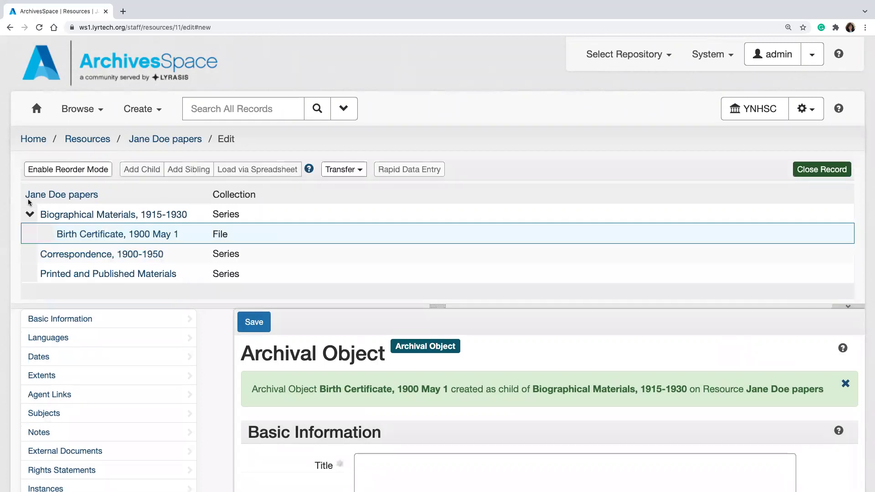
left_click(30, 214)
left_click(29, 215)
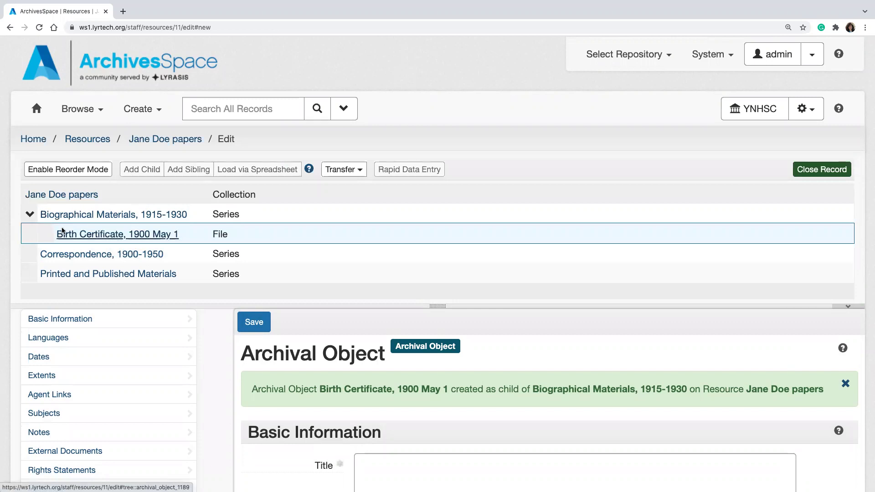
left_click_drag(438, 307, 433, 367)
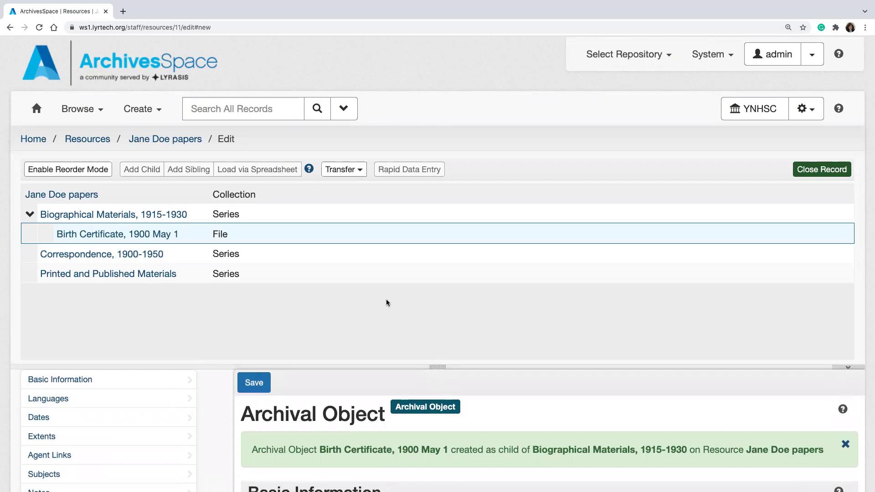
left_click_drag(436, 368, 438, 314)
- Open the Correspondence series and dismiss the outstanding changes of the blank archival object
scroll(337, 246, "down", 1)
scroll(338, 247, "down", 2)
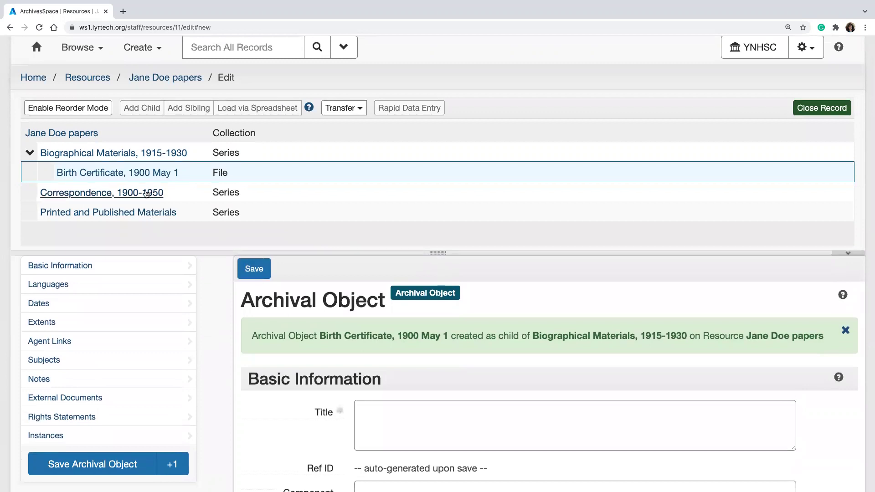
left_click(151, 193)
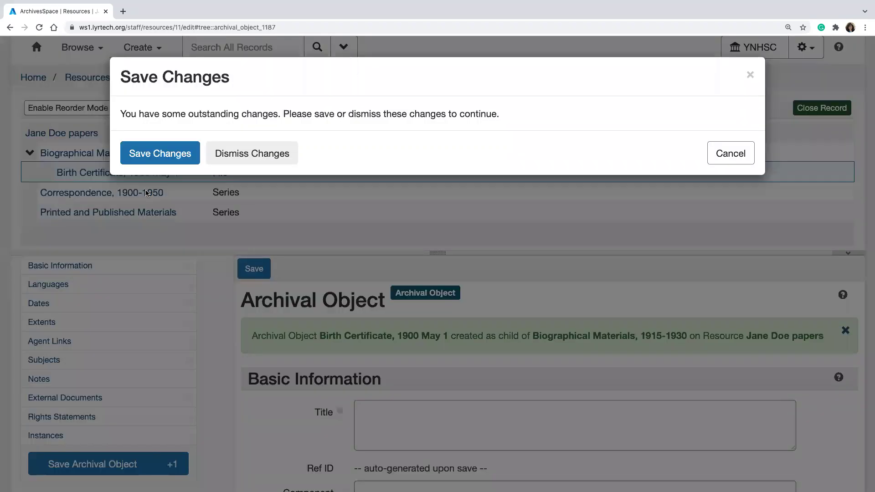
left_click(231, 159)
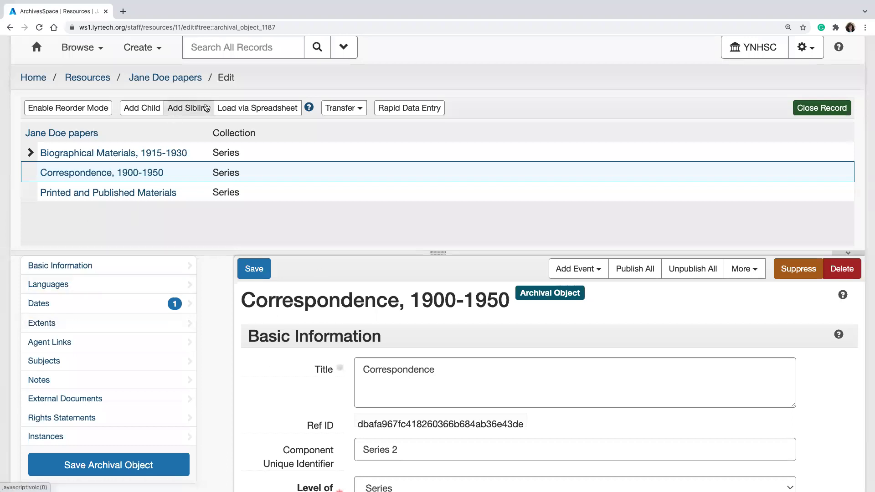
left_click(189, 107)
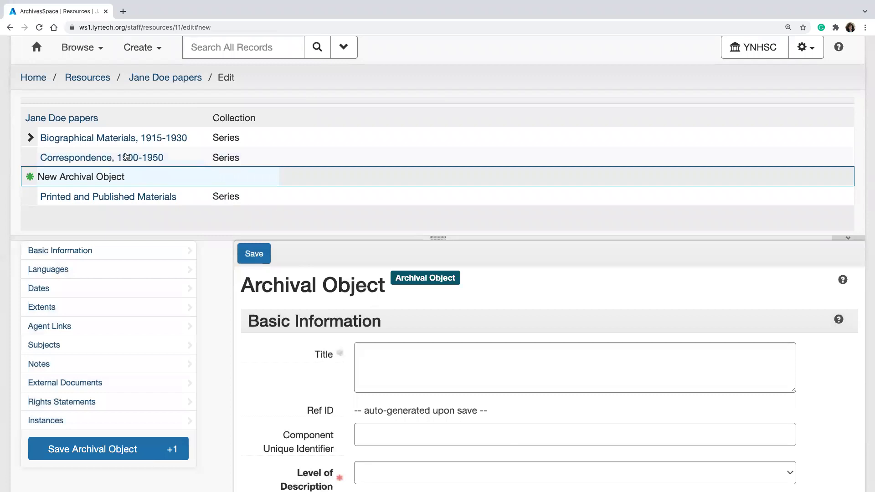
scroll(122, 149, "up", 1)
left_click(118, 169)
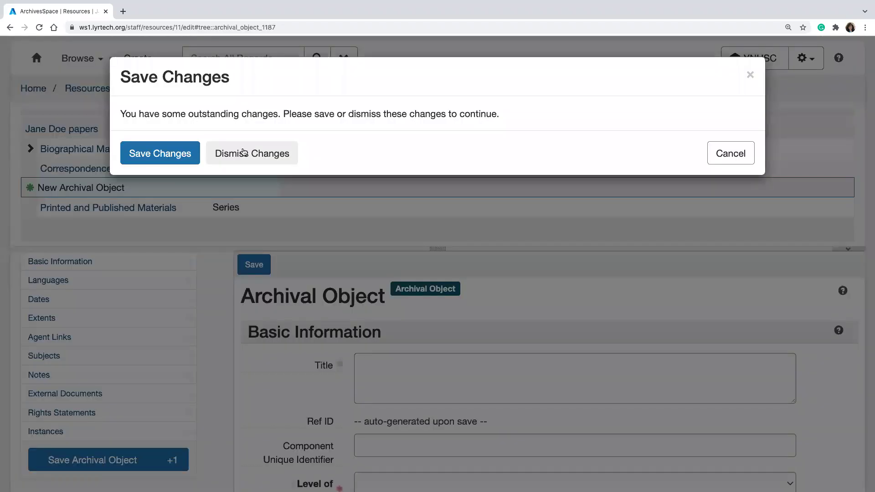
left_click(244, 152)
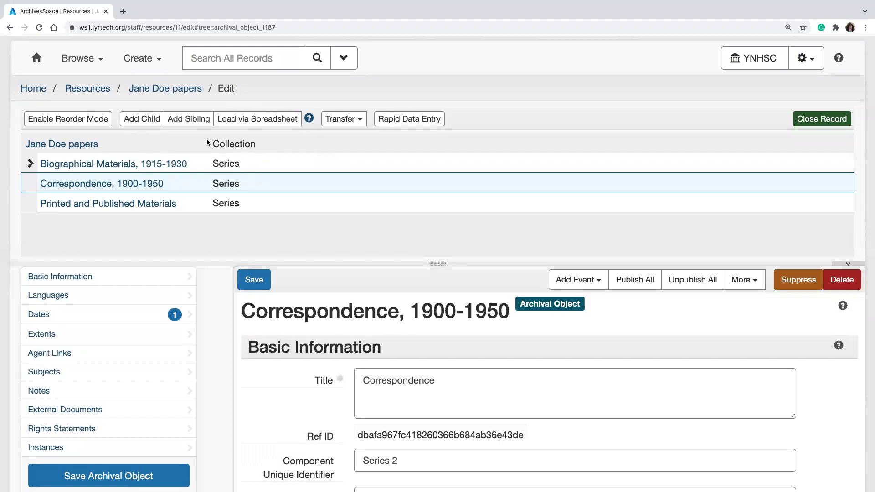
- Add a child archival object beneath the Correspondence series and set its level of description to File
left_click(147, 118)
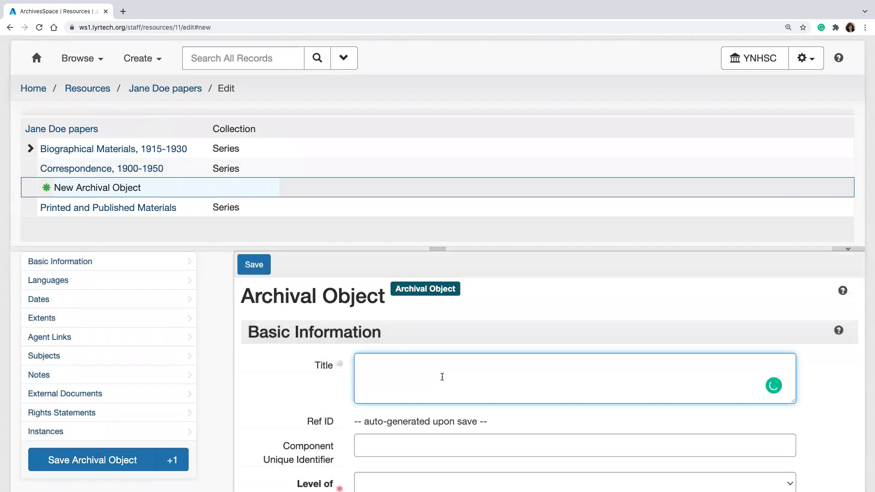
scroll(442, 377, "down", 1)
scroll(442, 374, "down", 7)
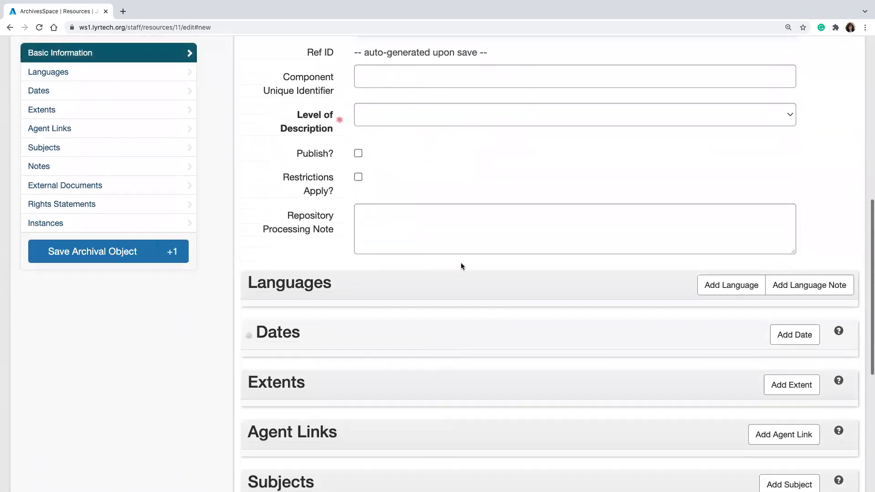
left_click(403, 114)
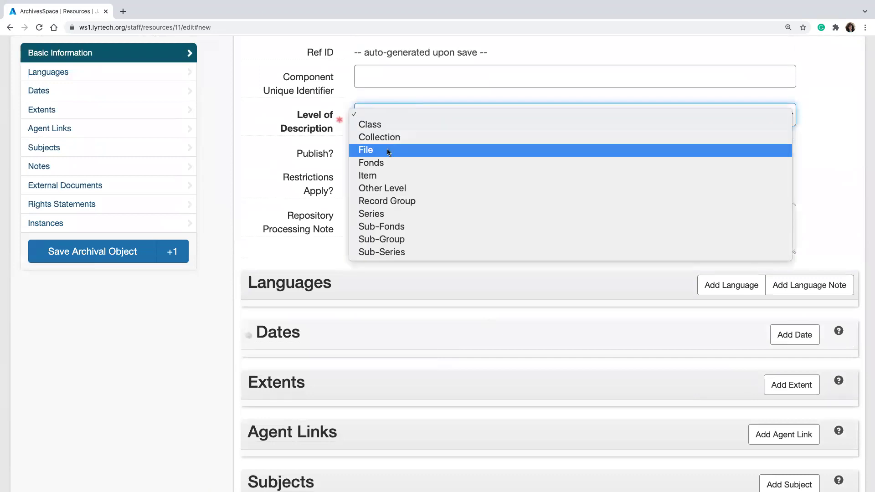
left_click(399, 151)
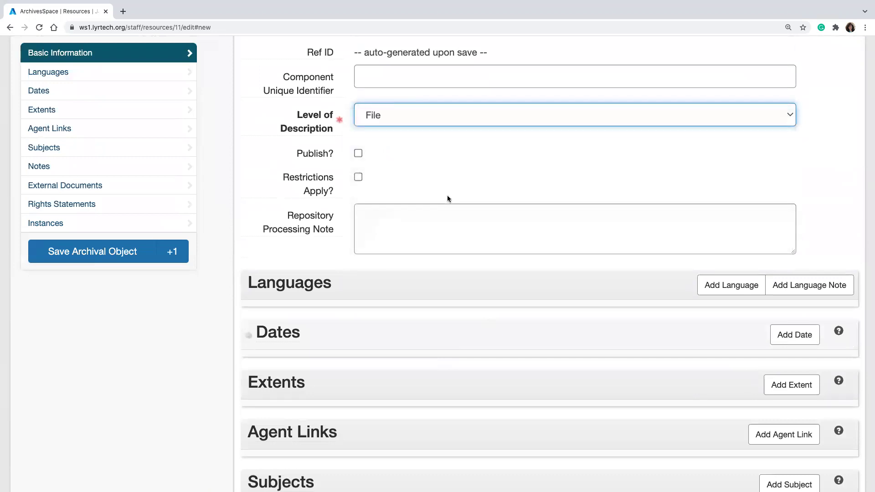
- Add a creation date to the untitled Correspondence file with the expression 1900
scroll(548, 262, "down", 2)
left_click(778, 257)
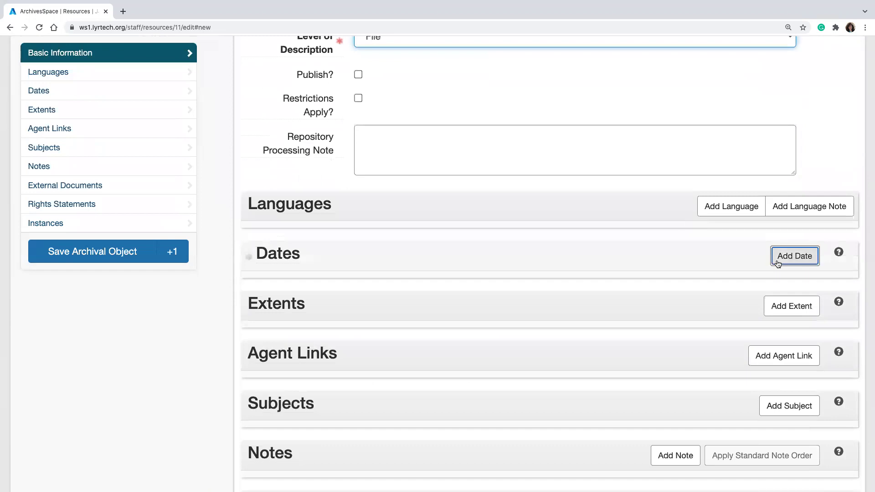
left_click(442, 323)
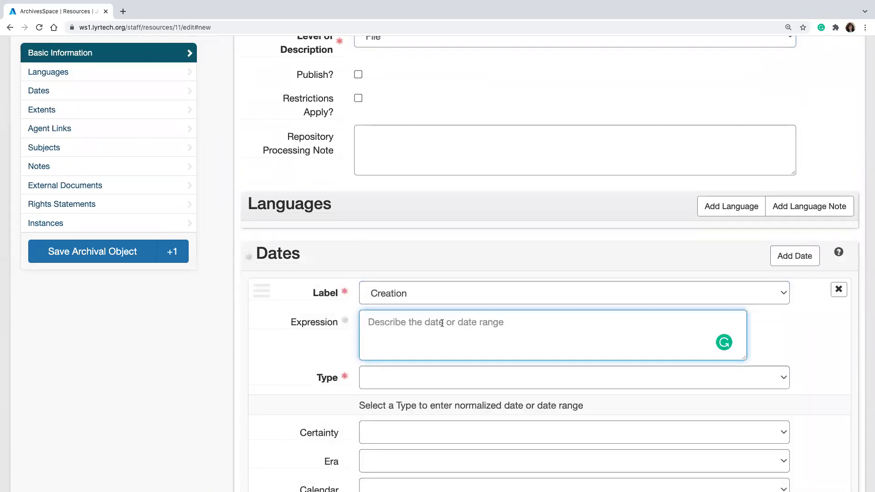
type("1900")
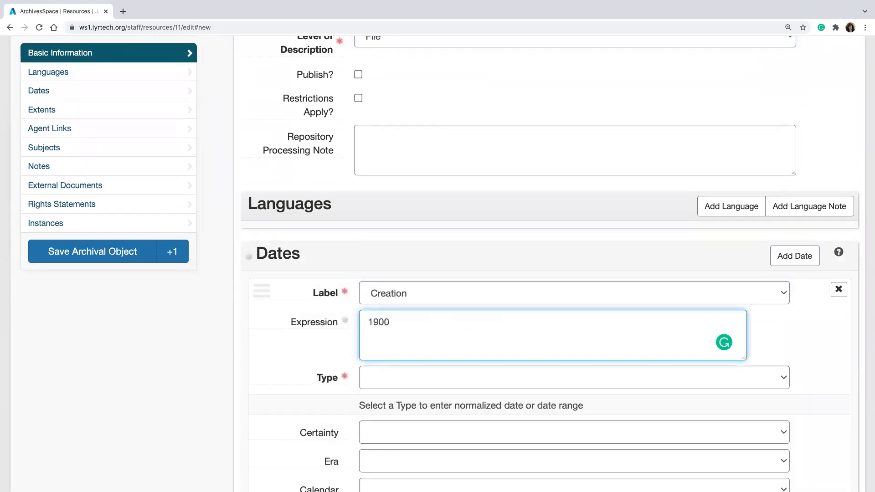
- Set the date type to Inclusive Dates with begin and end both 1900, and save the archival object
left_click(401, 377)
left_click(393, 400)
left_click(389, 405)
type("1900")
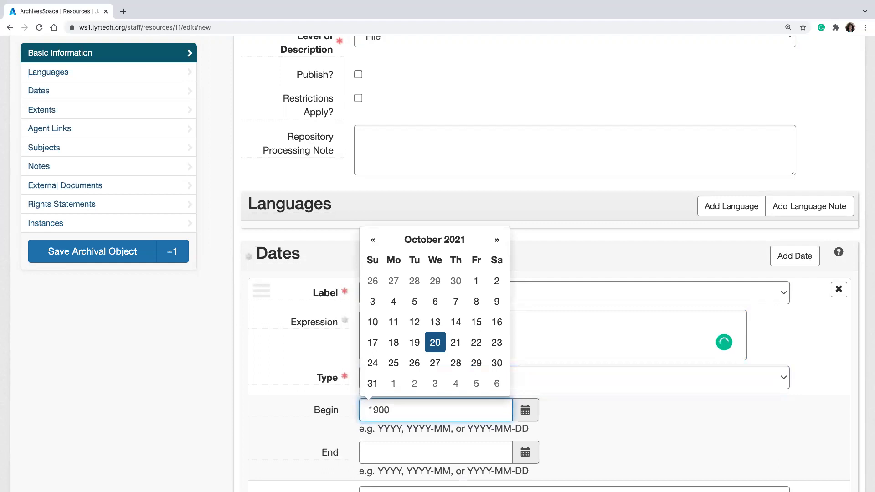
key("Tab")
type("1900")
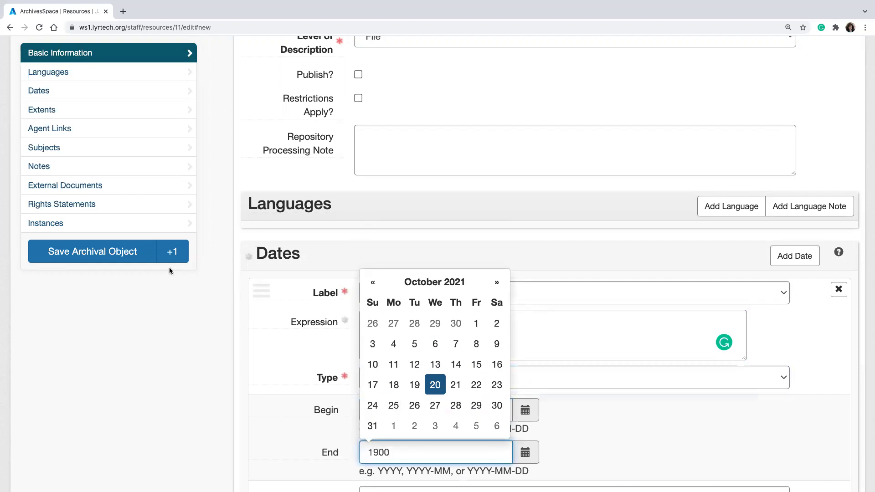
left_click(126, 251)
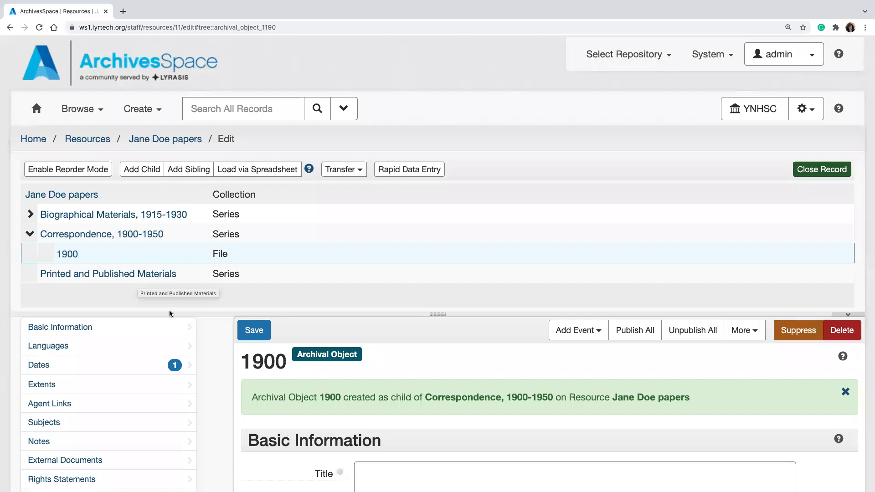
- Enable reorder mode for the hierarchy and check the move options for the 1900 file
scroll(190, 363, "down", 1)
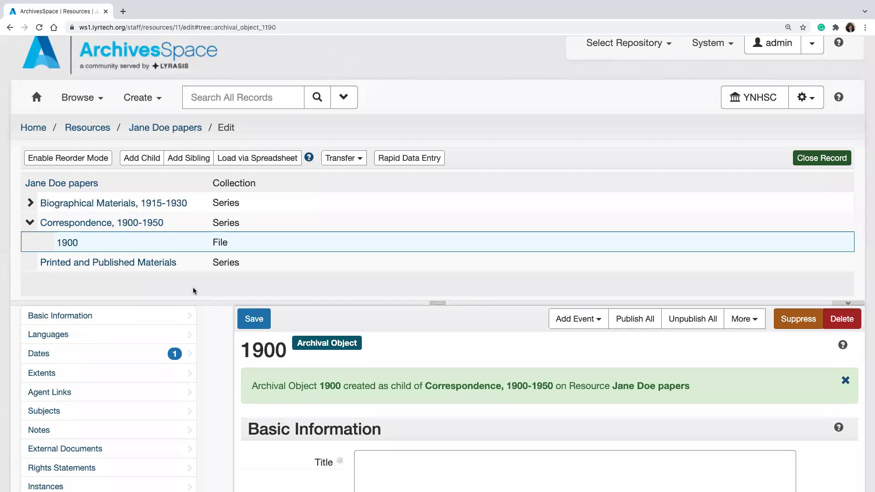
left_click(89, 158)
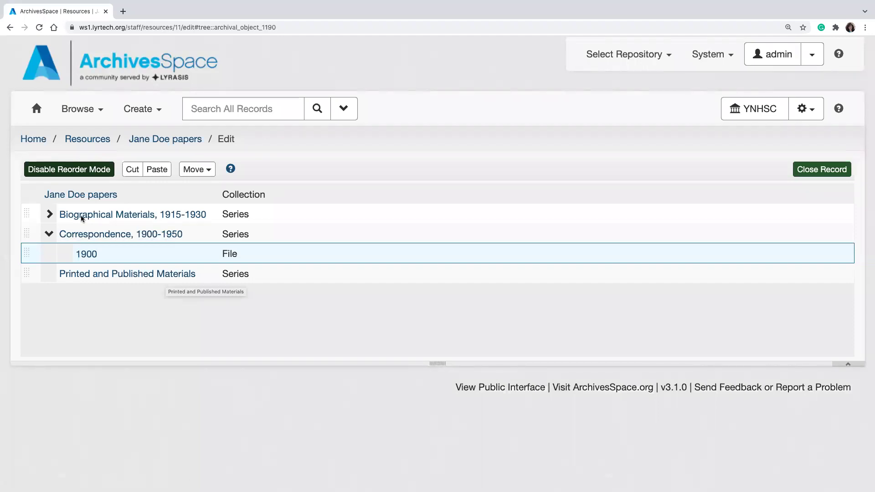
left_click(198, 173)
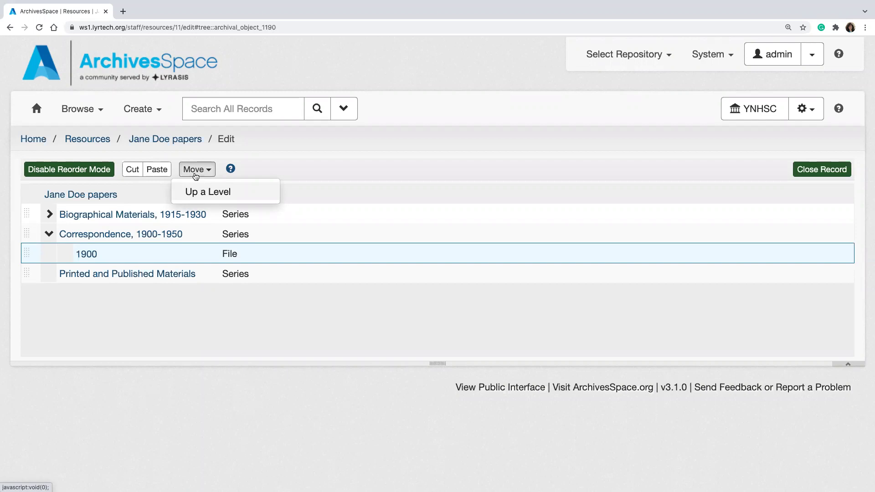
left_click(196, 169)
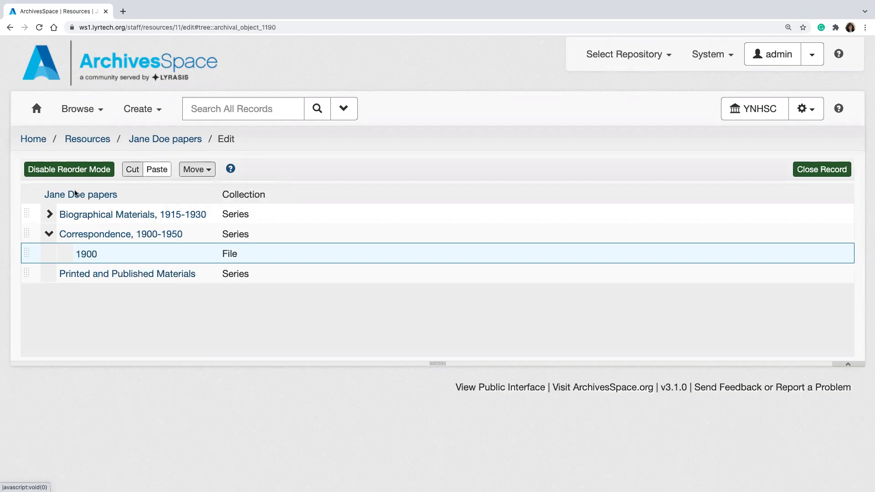
- Move the 1900 file to series level directly after Biographical Materials and return it as a child of Correspondence
left_click_drag(26, 254, 29, 230)
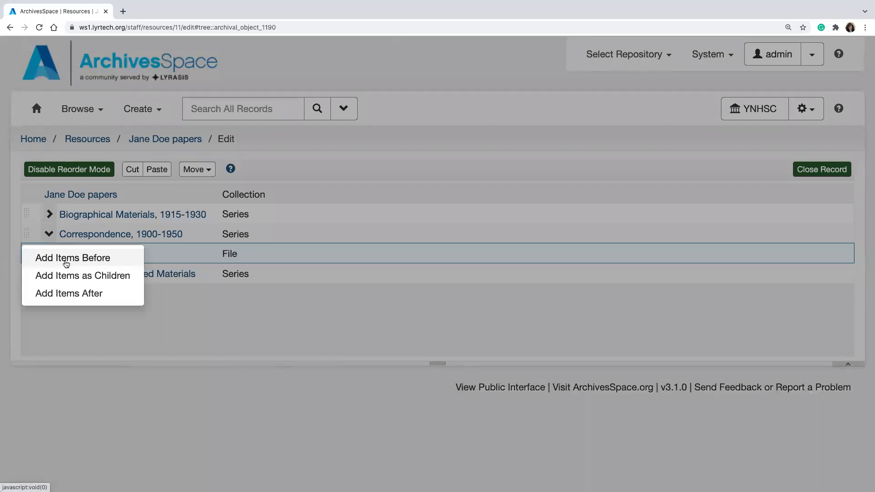
left_click(65, 294)
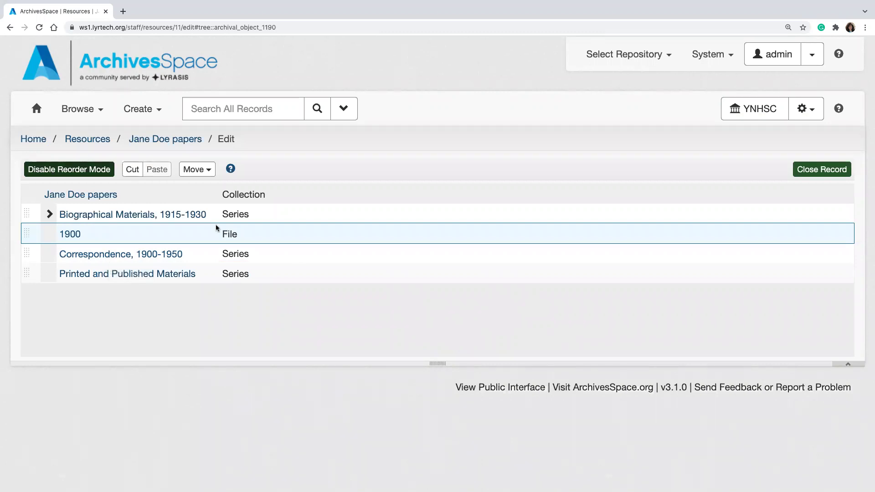
left_click_drag(28, 233, 63, 258)
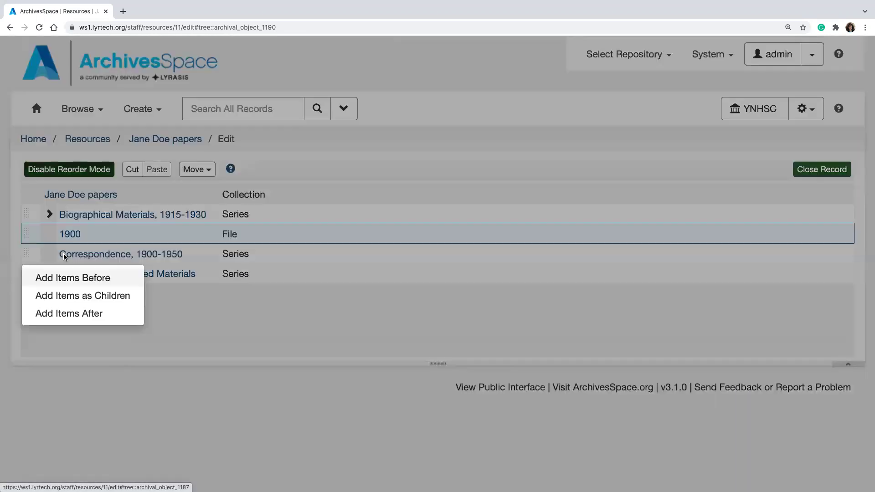
left_click(83, 296)
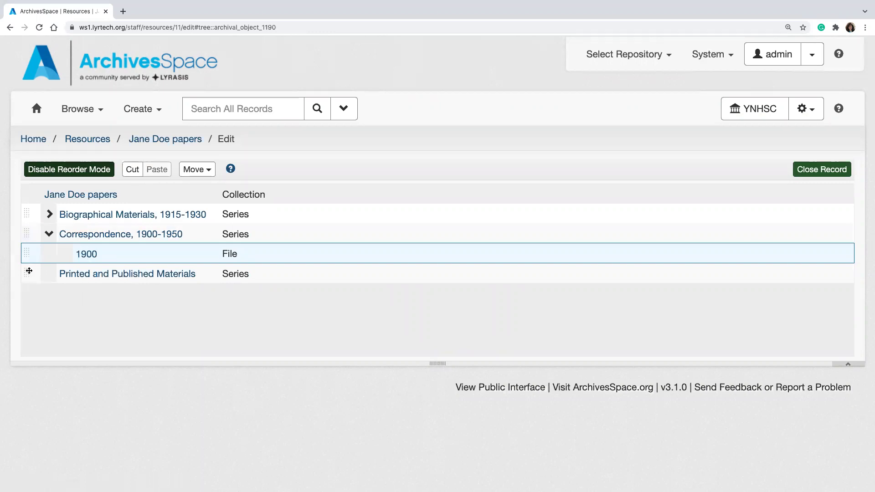
- Select Printed and Published Materials, Correspondence and Biographical Materials in that order, try moving them together around the 1900 file, and leave reorder mode
left_click(28, 271)
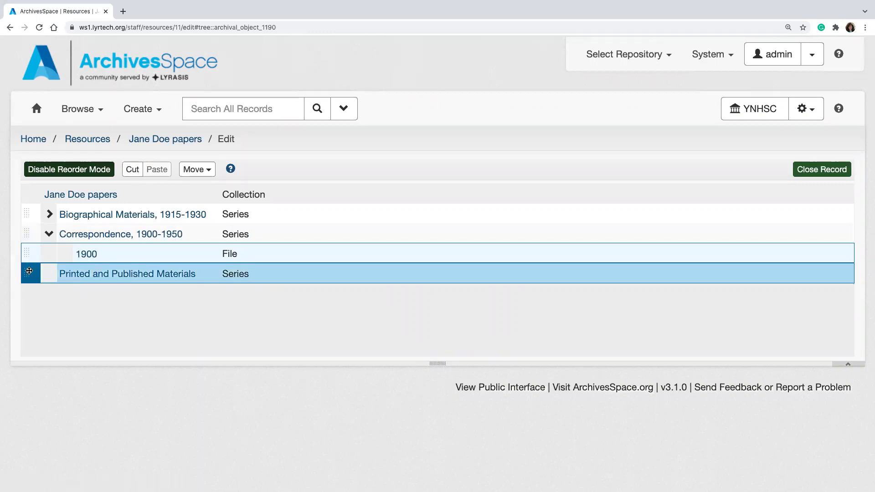
left_click(23, 230, "ctrl")
left_click(28, 212, "ctrl")
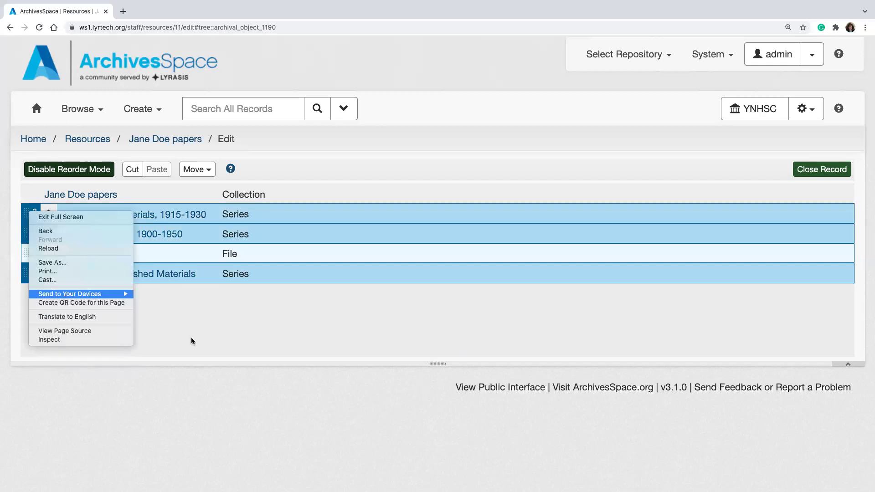
left_click(220, 358)
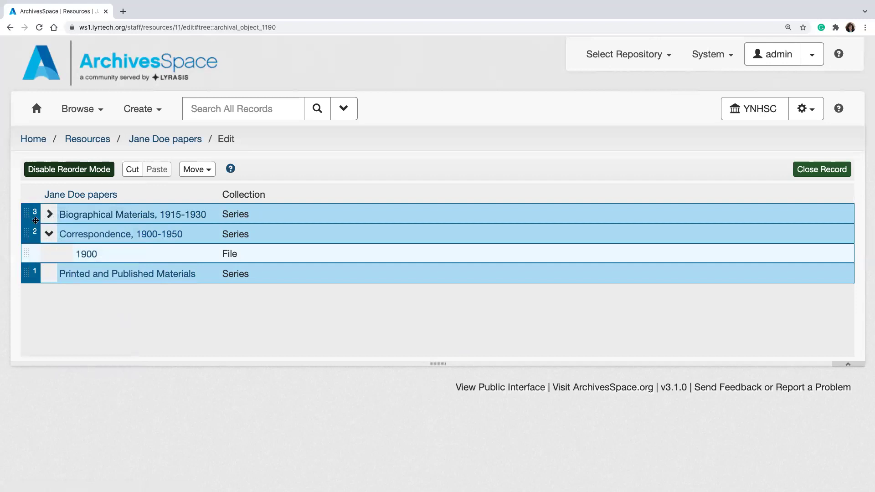
left_click_drag(37, 215, 86, 252)
left_click(84, 297)
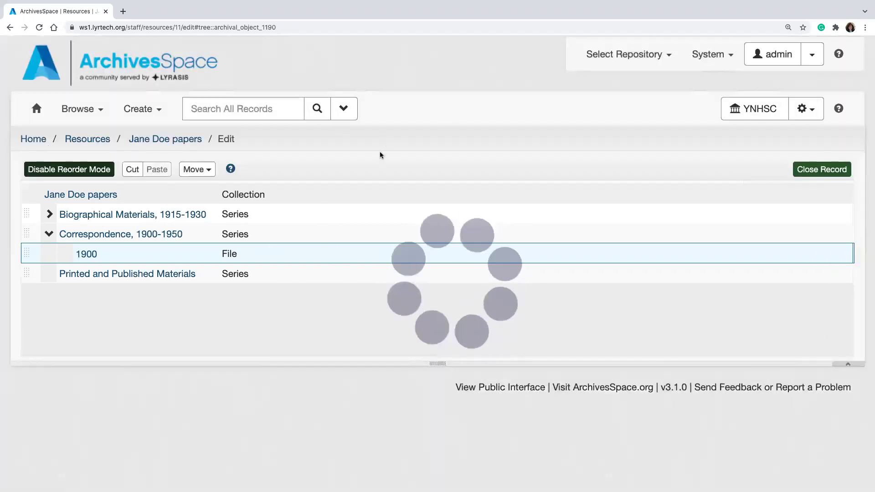
left_click(108, 172)
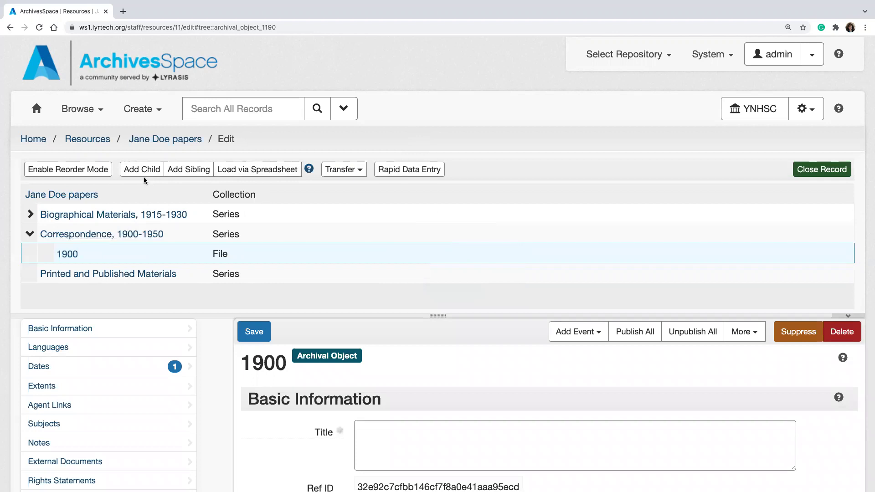
- Open the Correspondence series outside reorder mode and check its delete confirmation without deleting the record
left_click(93, 172)
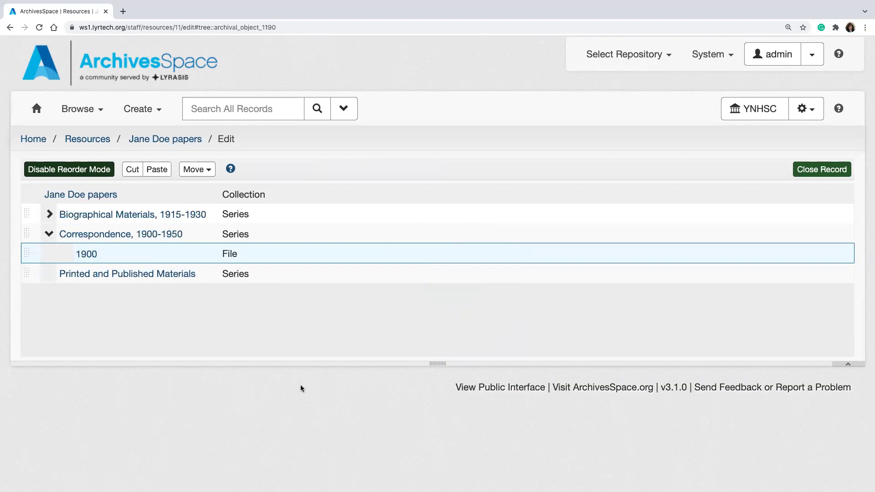
left_click(61, 171)
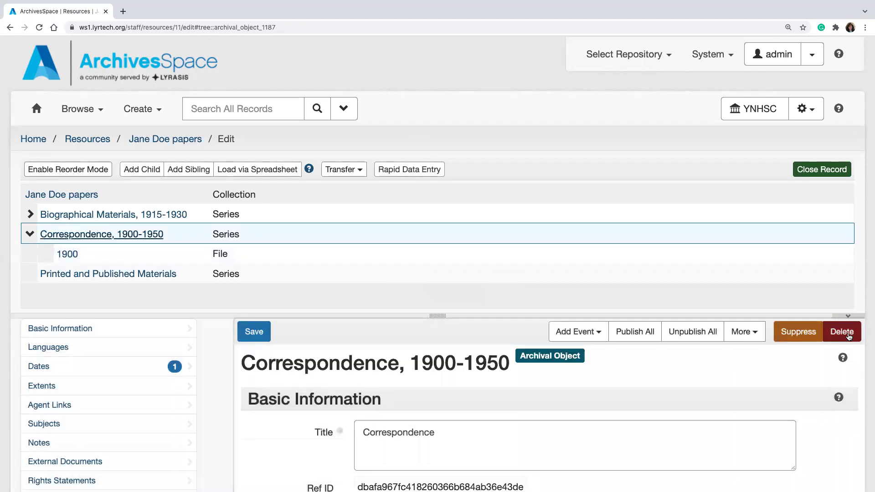
left_click(841, 332)
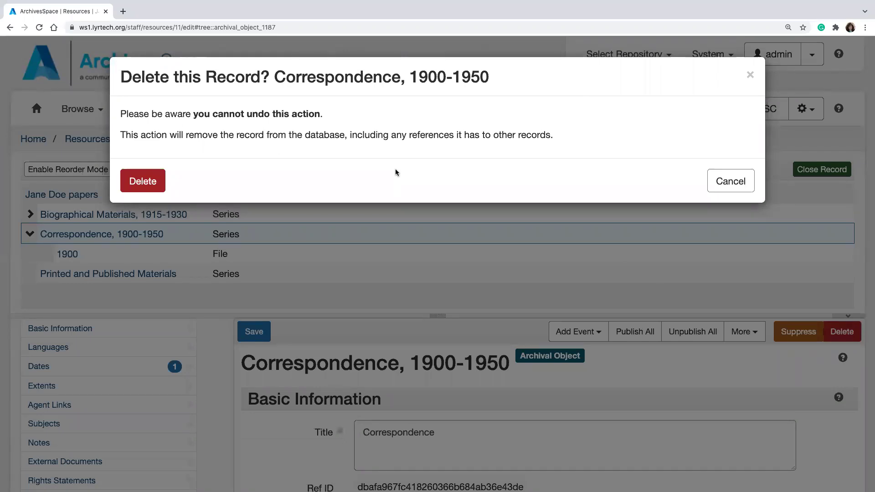
left_click(713, 183)
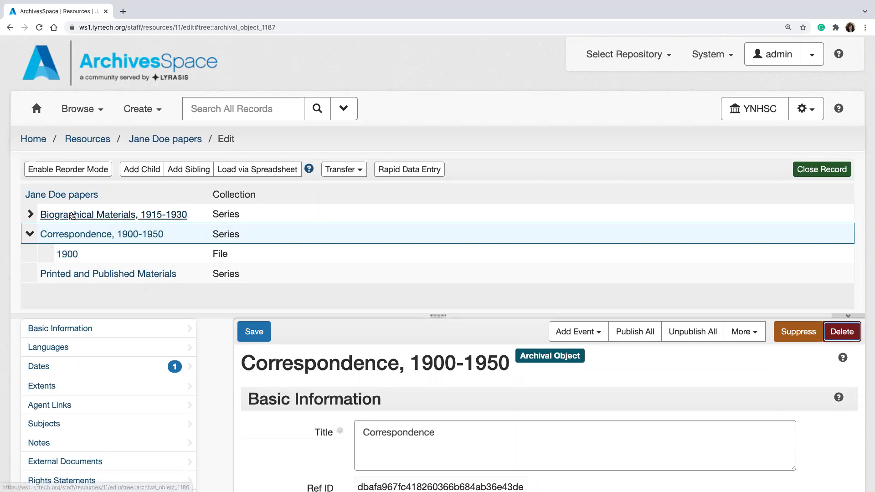
- Expand Correspondence and Biographical Materials in reorder mode to examine their child files, and leave reorder mode
left_click(65, 169)
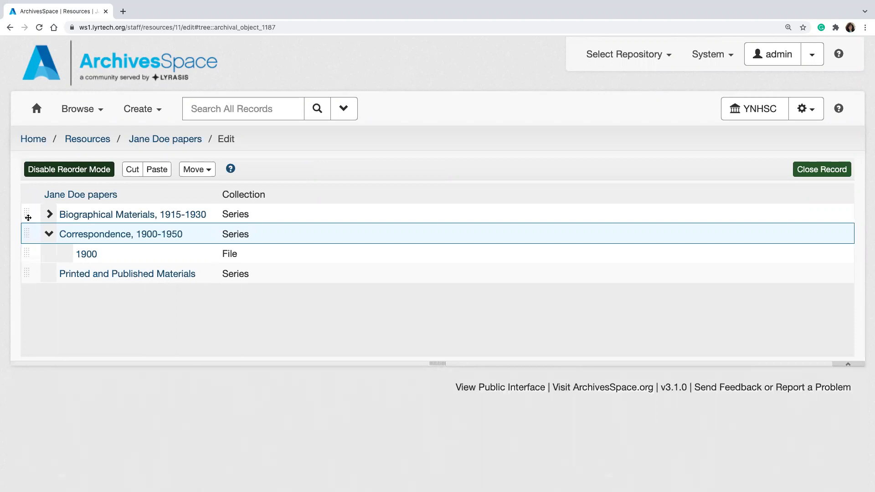
left_click_drag(28, 218, 29, 260)
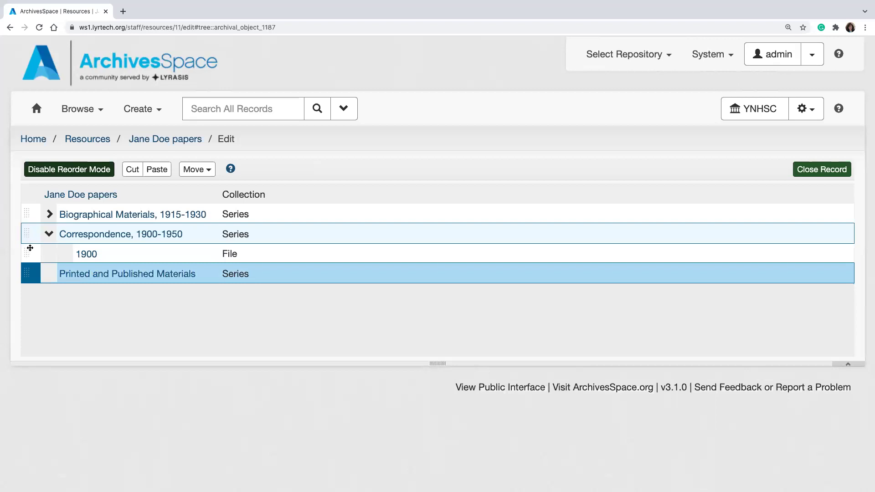
left_click(49, 233)
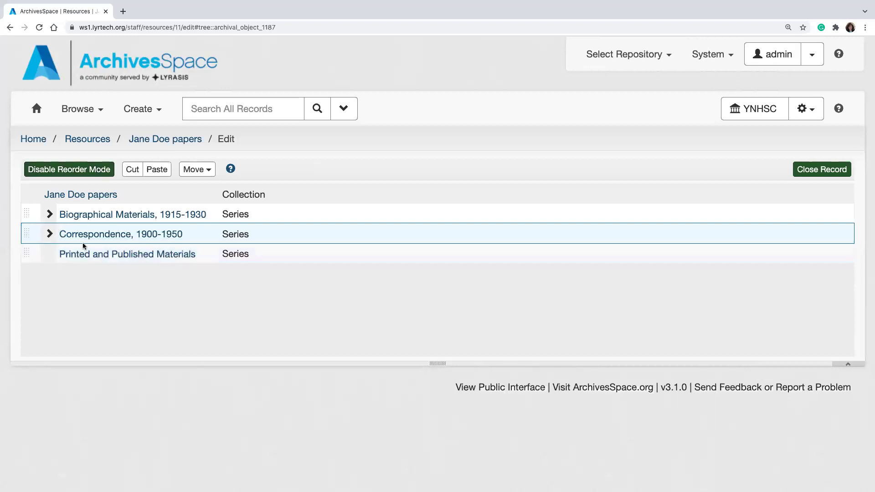
left_click(50, 233)
left_click(50, 214)
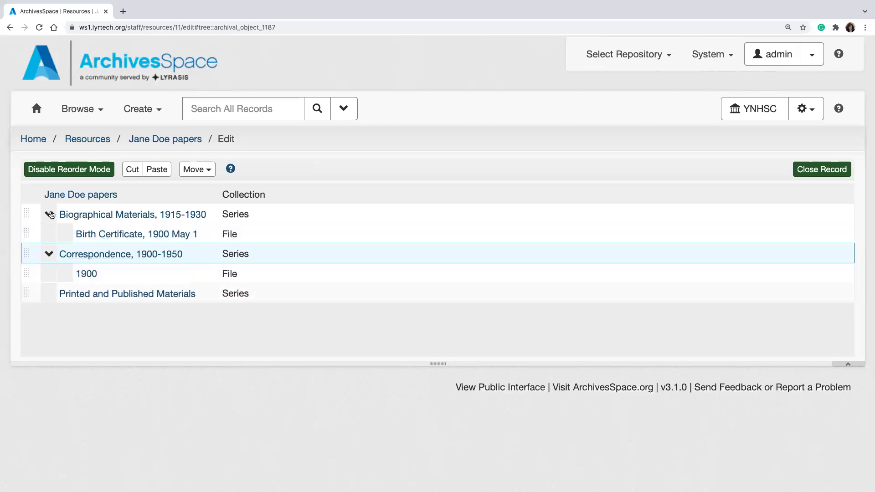
left_click(68, 169)
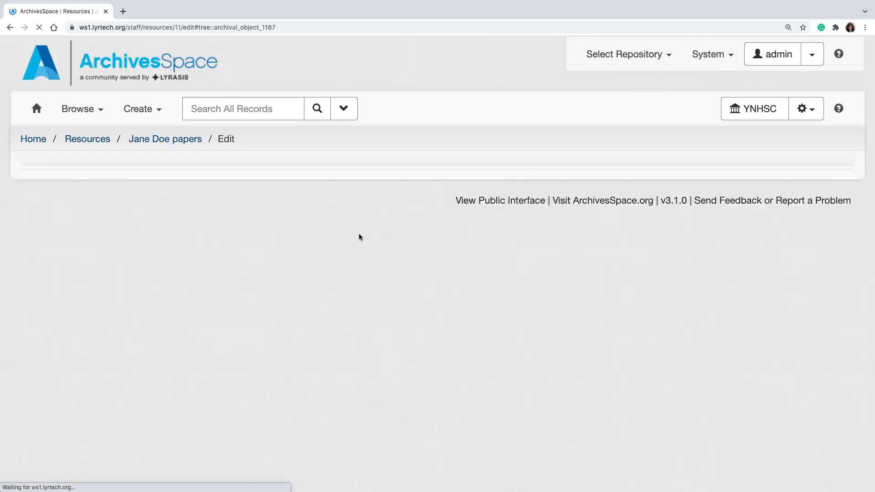
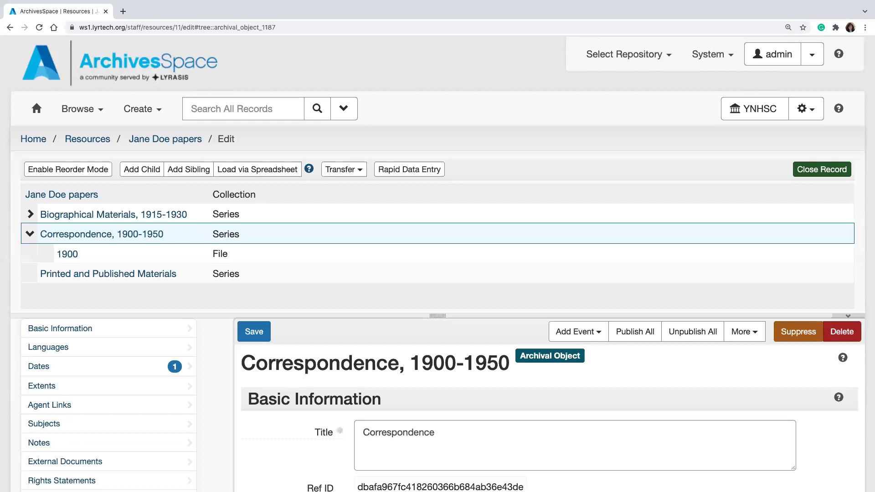
- Try adding a Related Materials note to the Correspondence series and revert the unsaved changes
left_click(73, 441)
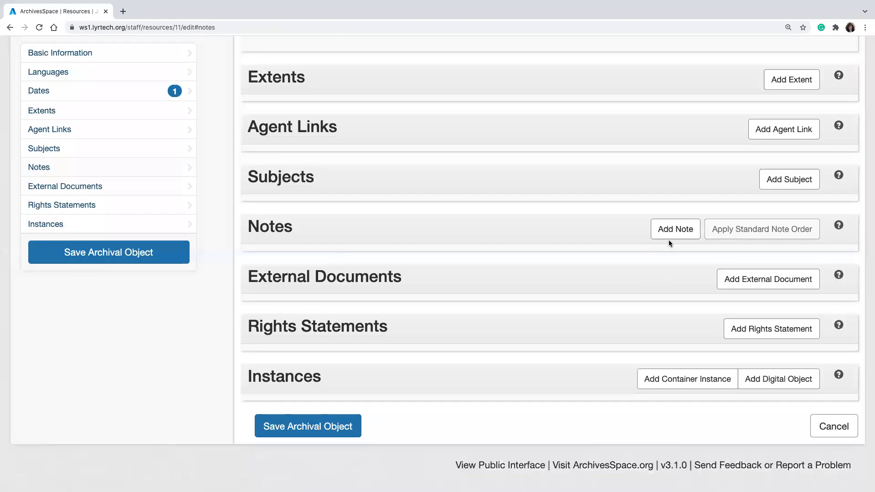
left_click(671, 229)
left_click(527, 272)
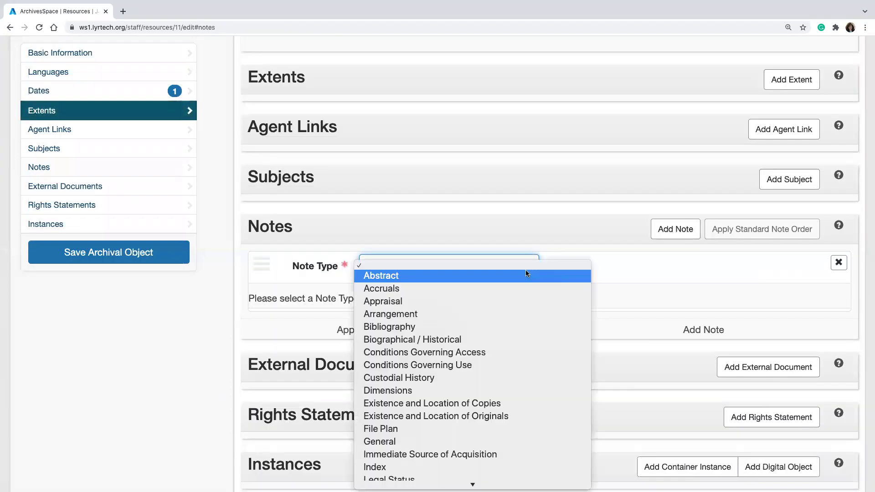
scroll(506, 382, "down", 5)
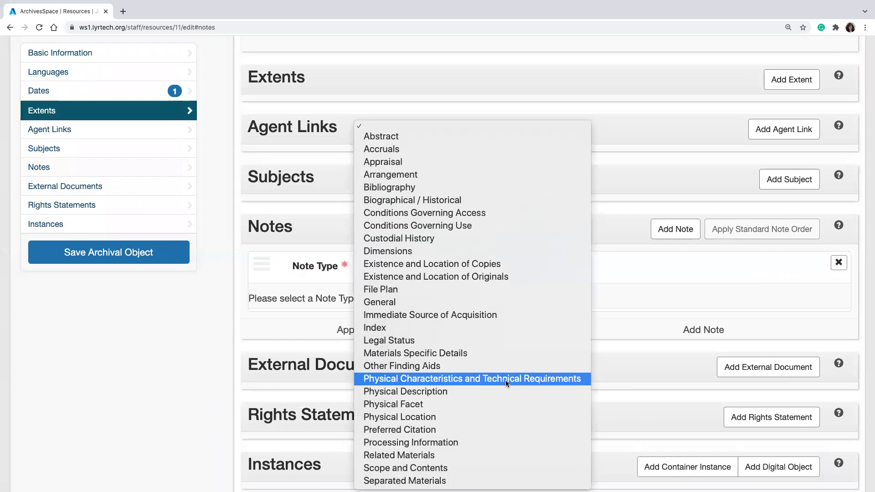
left_click(472, 454)
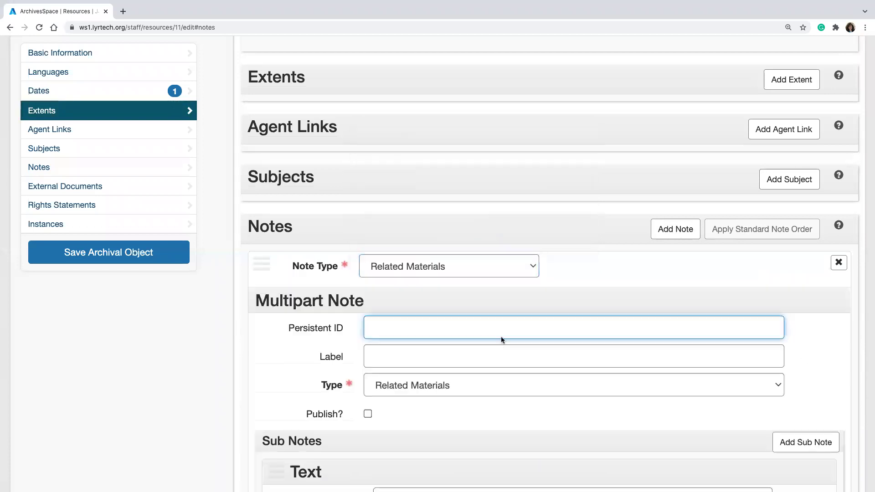
scroll(589, 299, "down", 1)
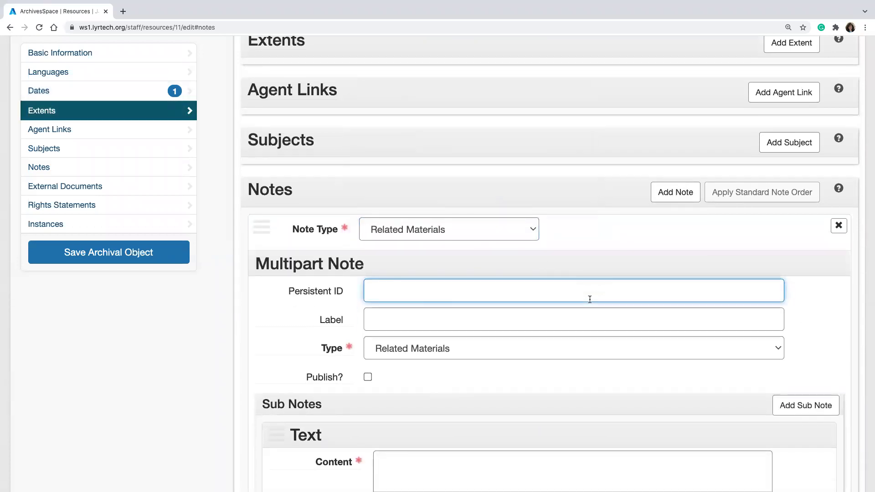
scroll(589, 300, "down", 3)
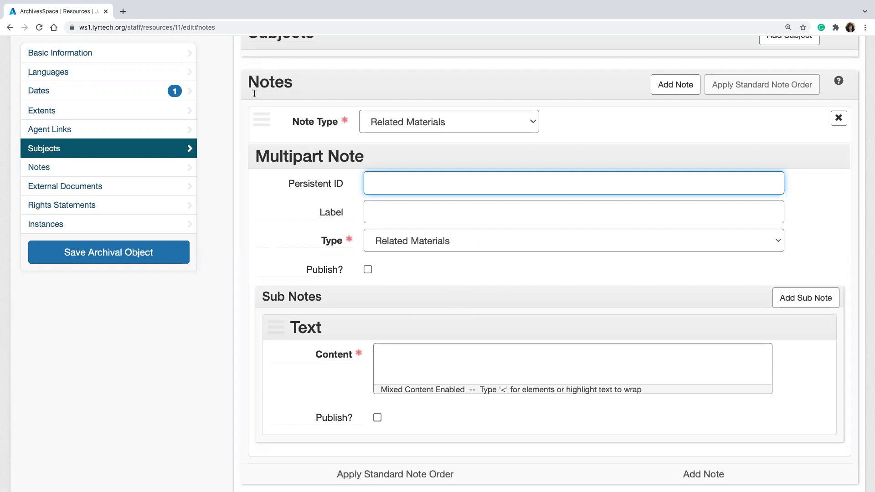
scroll(299, 174, "up", 20)
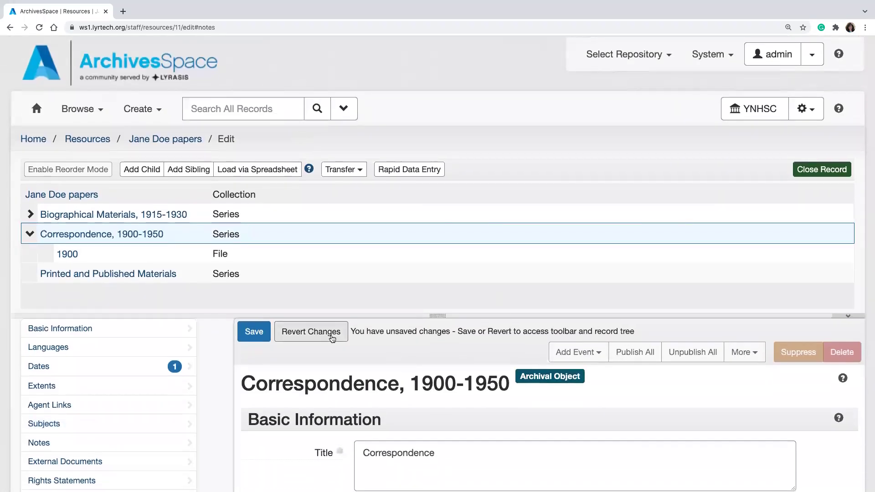
left_click(292, 332)
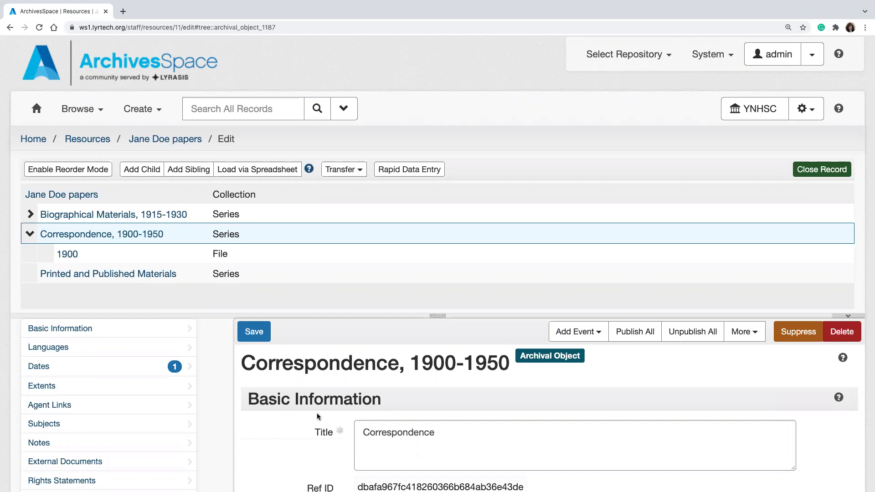
- Open the Birth Certificate file under Biographical Materials and add a container instance to it
left_click(31, 215)
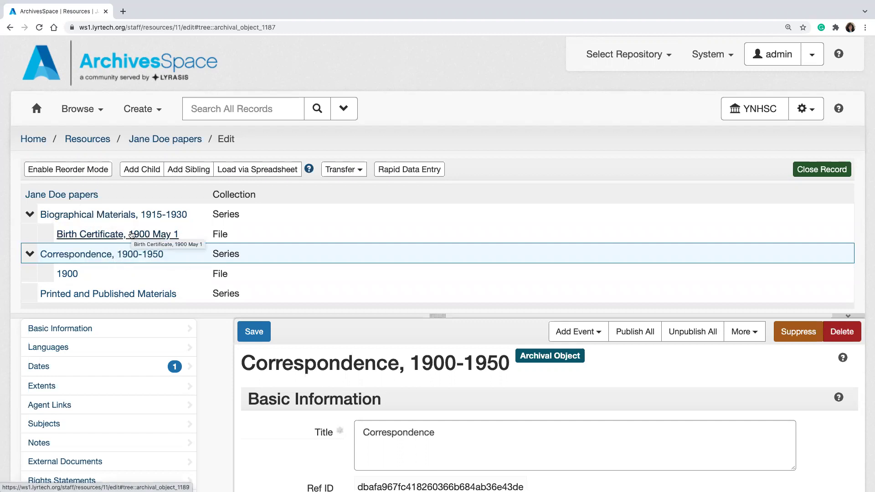
left_click(132, 235)
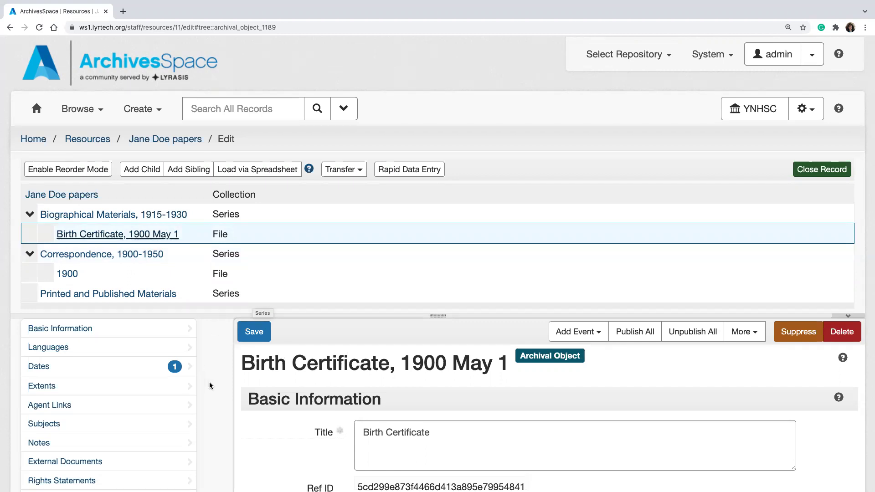
scroll(209, 383, "down", 4)
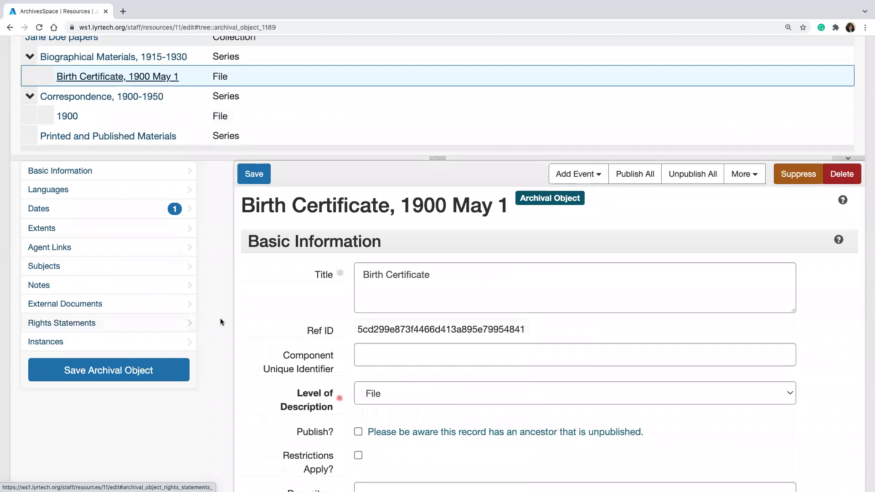
left_click(176, 343)
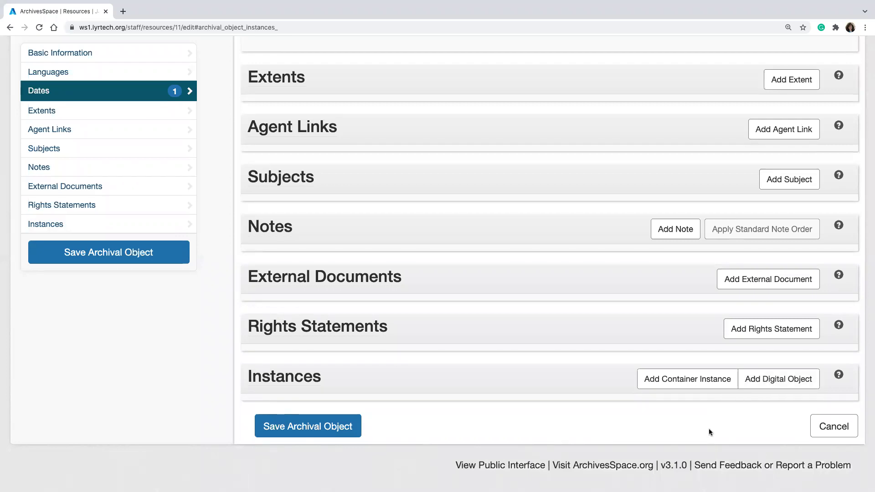
left_click(665, 389)
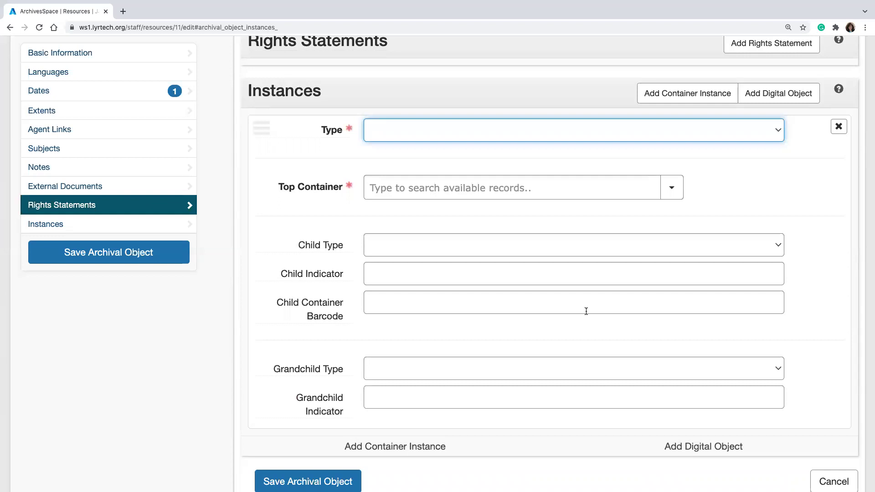
- Check the description of the instance type and set the type to Mixed Materials
left_click(506, 137)
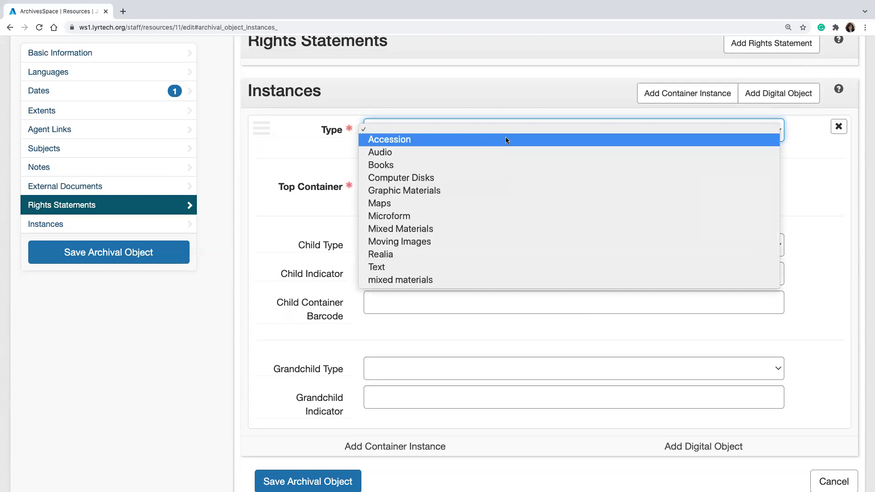
left_click(329, 131)
mouse_move(333, 132)
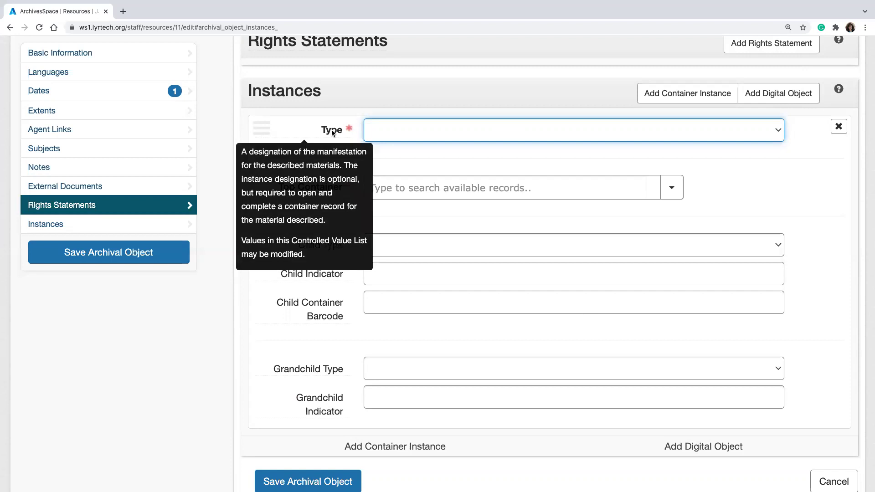
left_click(383, 130)
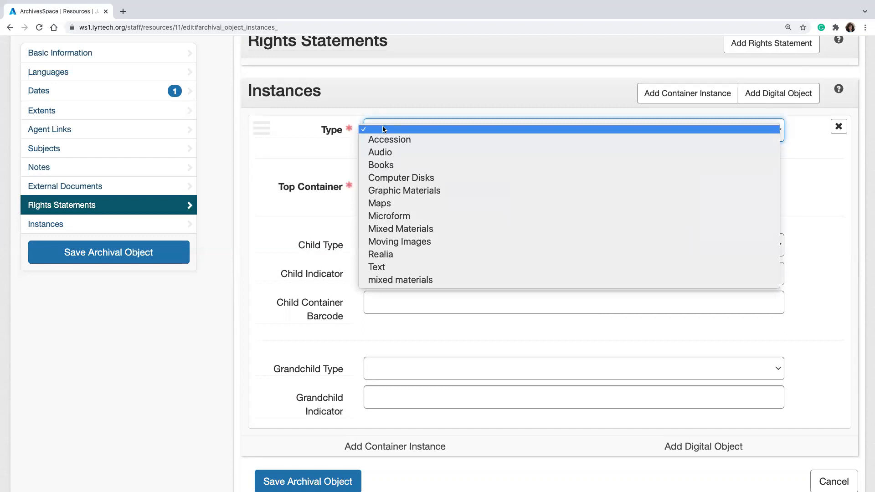
left_click(388, 227)
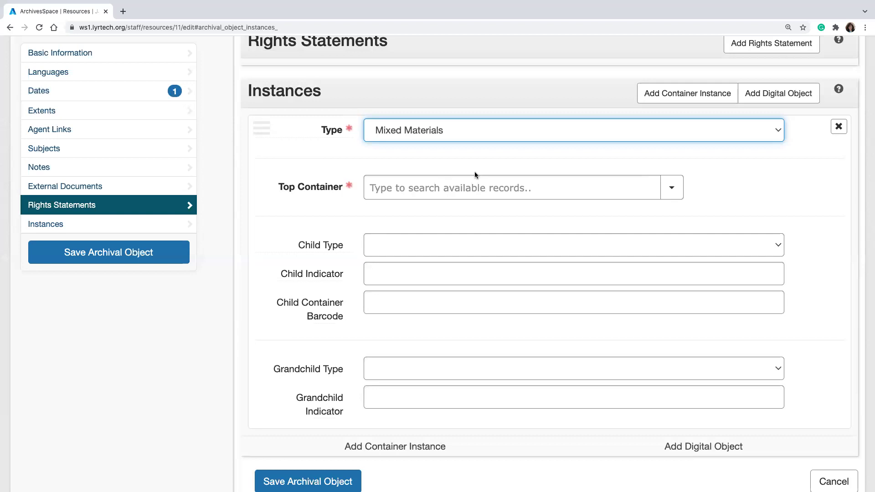
left_click(544, 188)
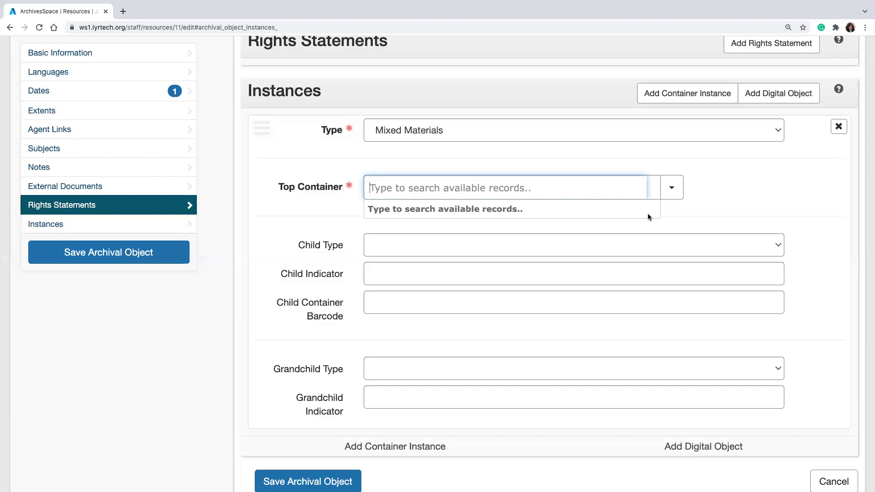
left_click(678, 192)
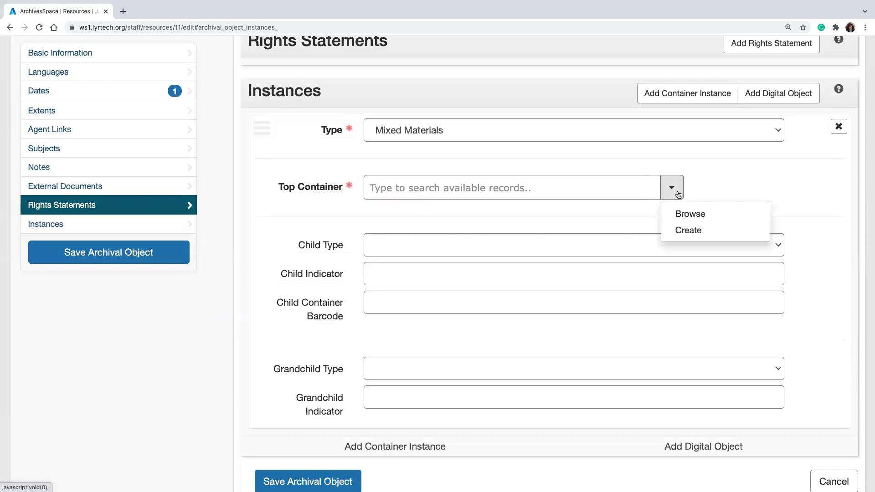
left_click(618, 187)
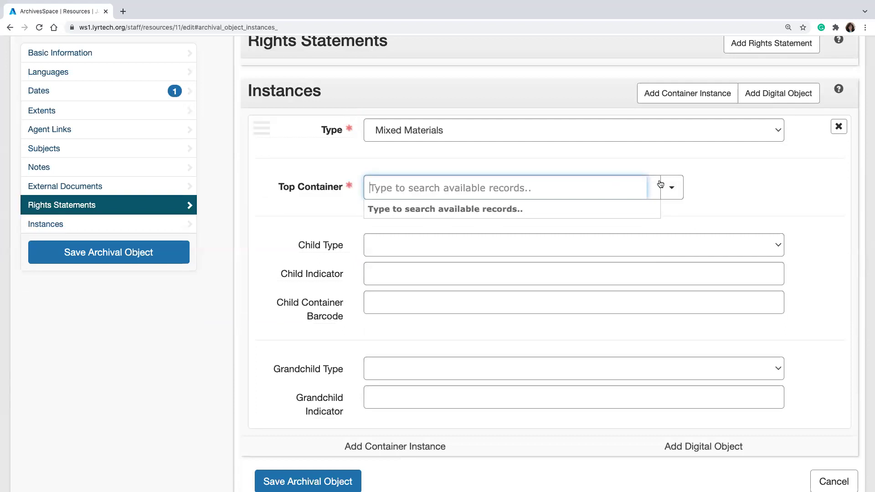
left_click(669, 187)
left_click(603, 185)
left_click(671, 188)
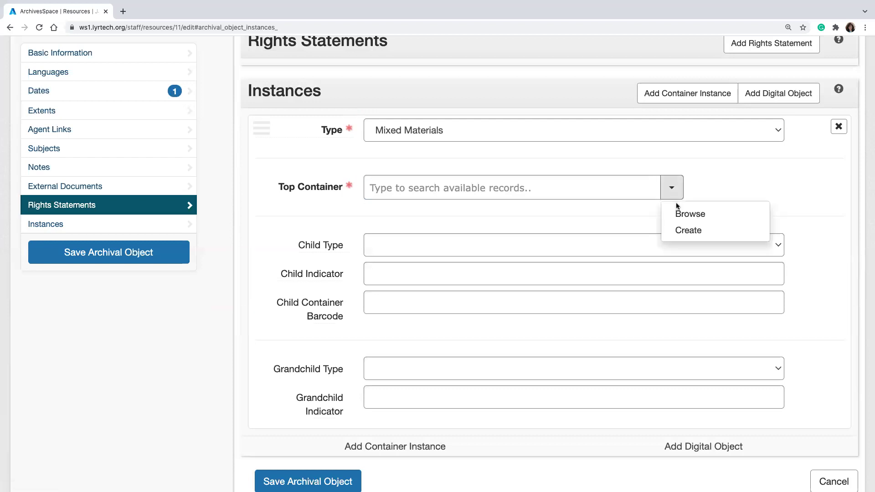
left_click(588, 177)
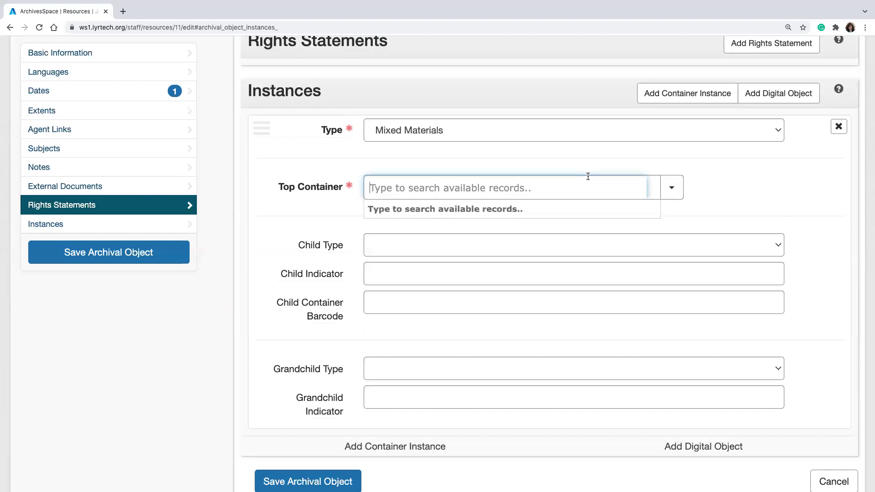
- Start creating a new top container for the Mixed Materials instance and set its indicator to 1
left_click(678, 194)
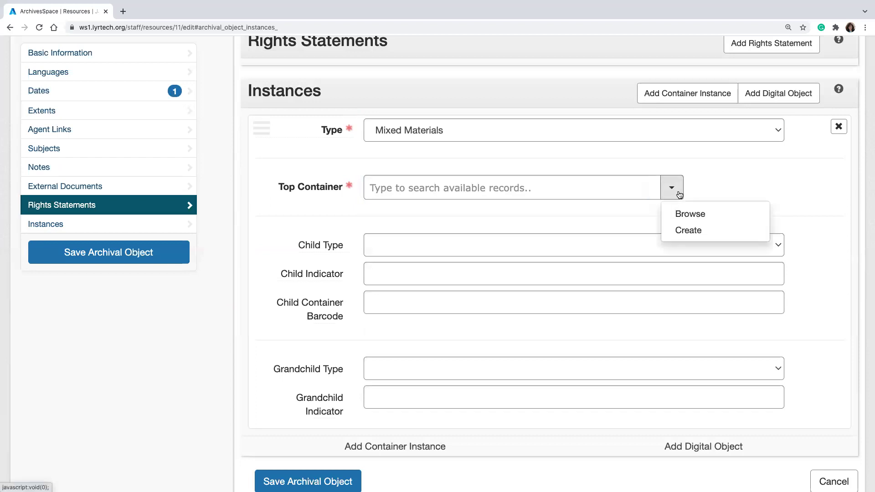
left_click(678, 230)
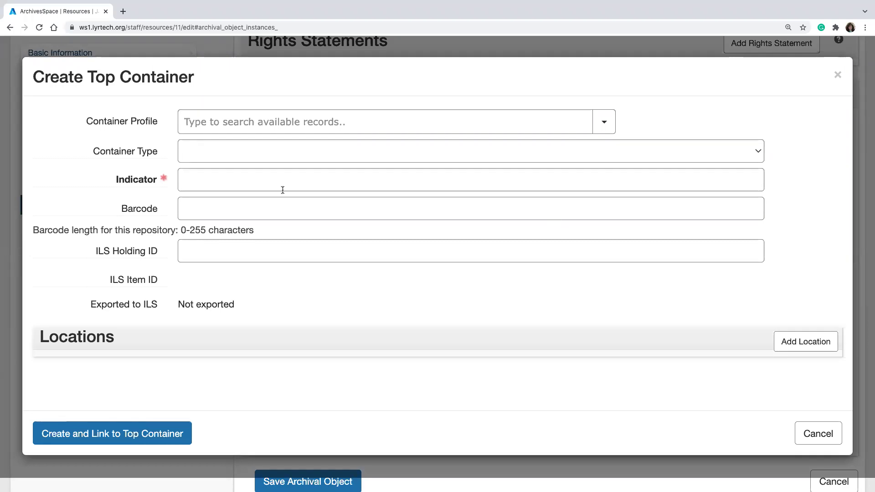
mouse_move(150, 181)
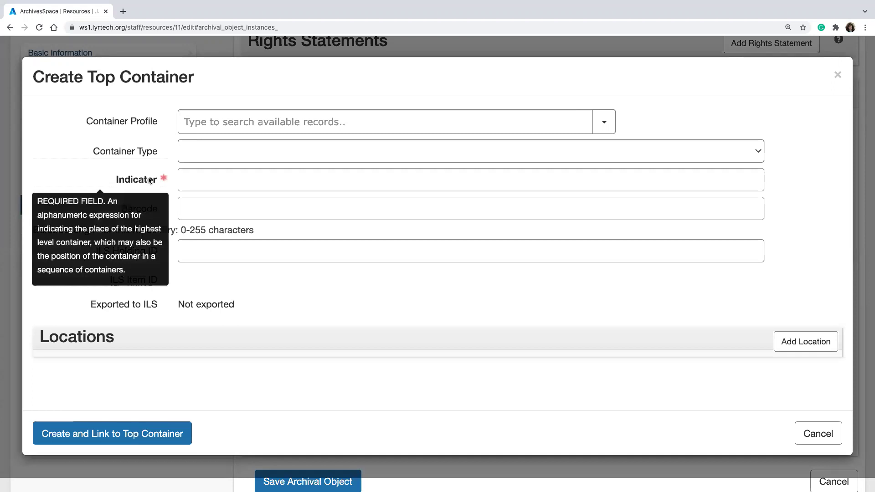
left_click(203, 178)
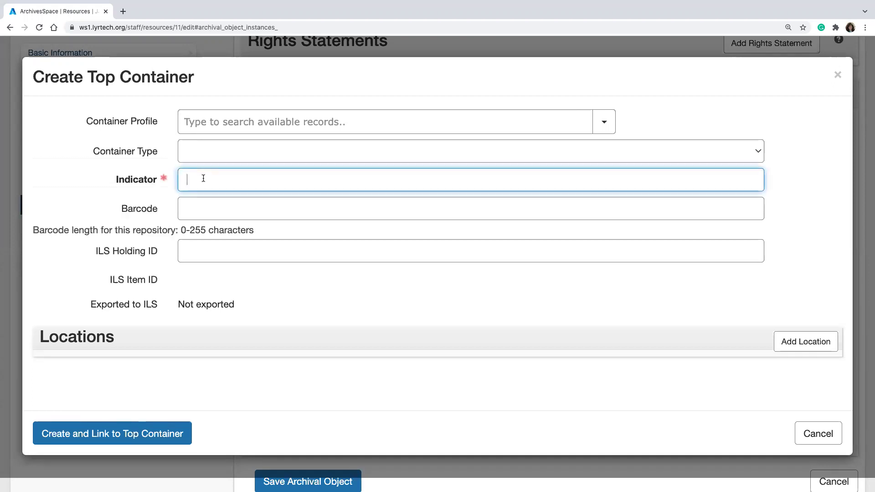
type("1")
- Examine the new container profile form, including its dimension unit and extent dimension choices, and cancel it
left_click(385, 126)
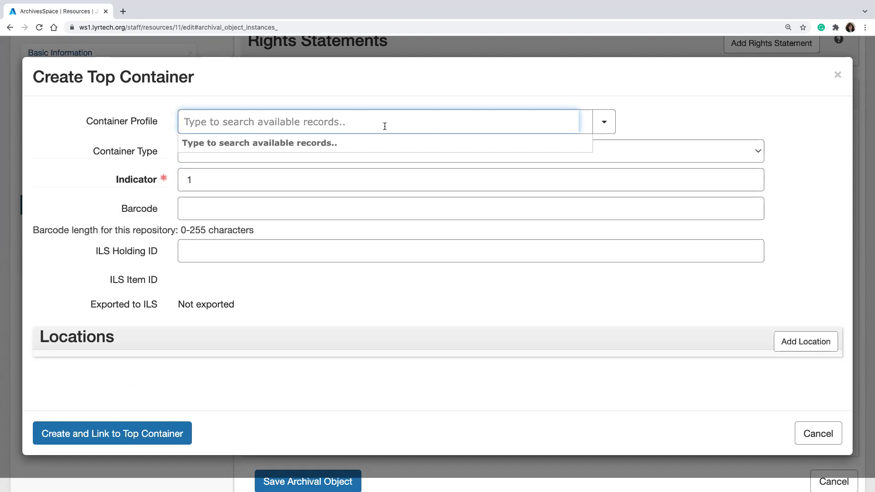
left_click(169, 125)
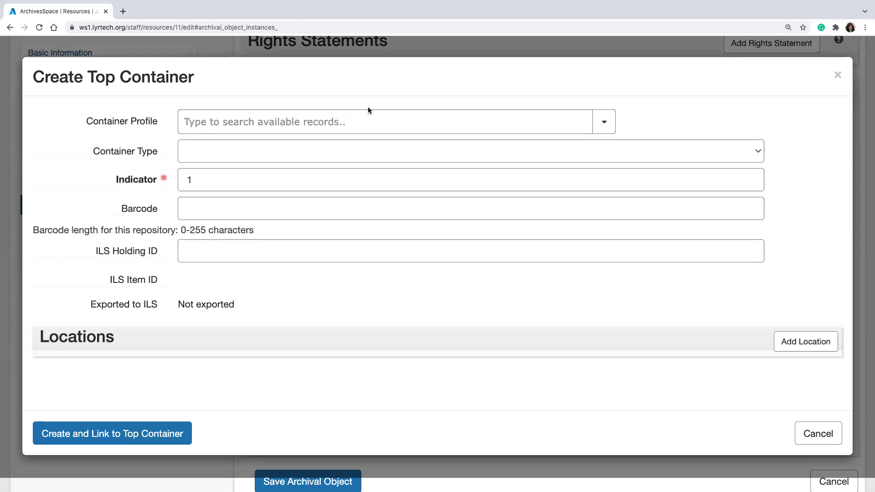
left_click(610, 126)
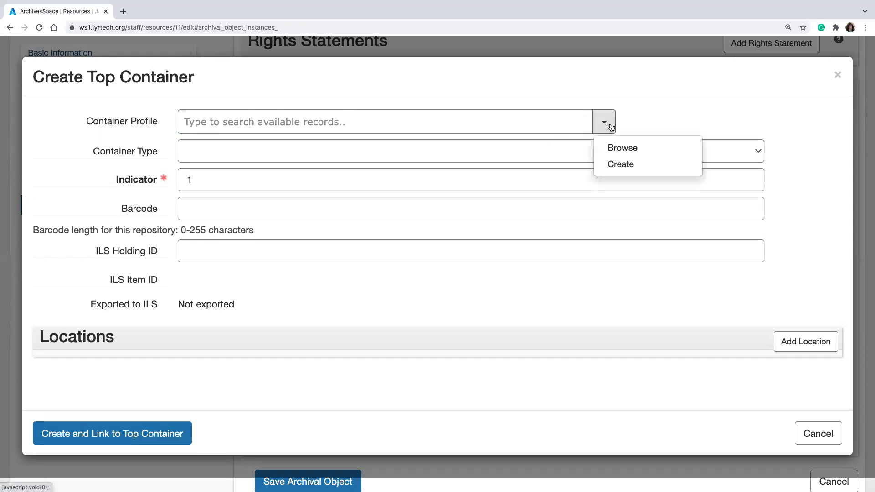
left_click(621, 165)
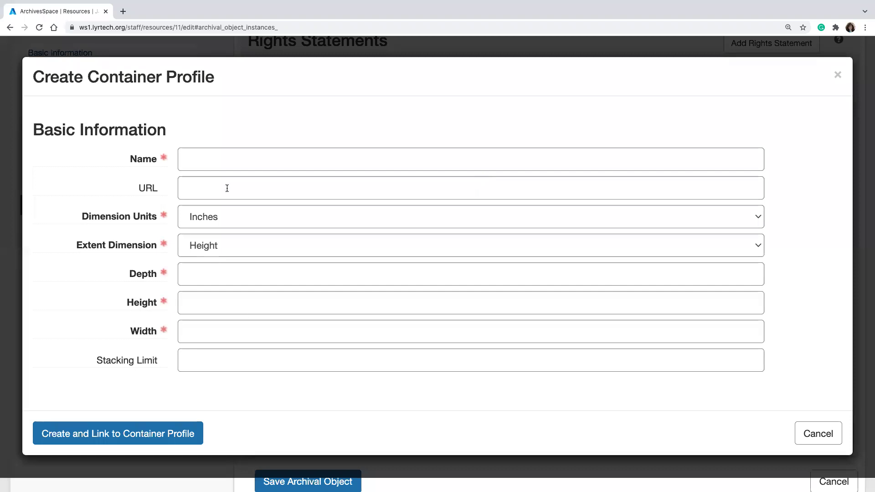
left_click(221, 160)
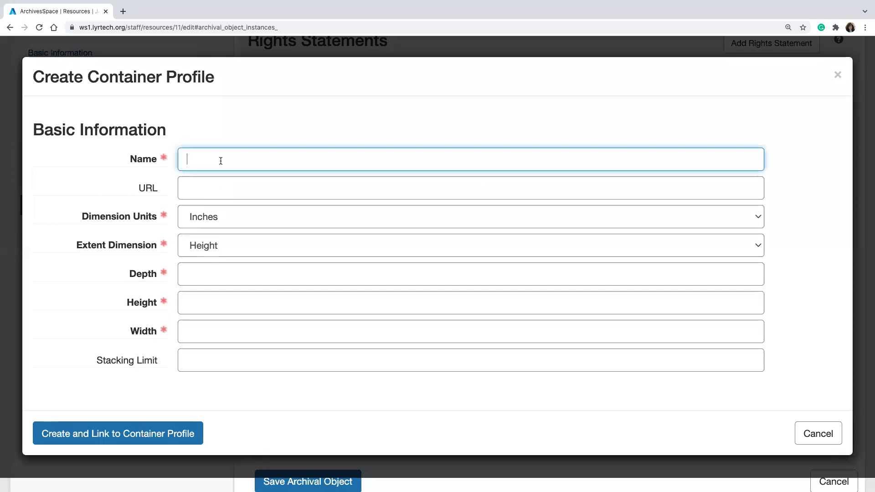
left_click(224, 190)
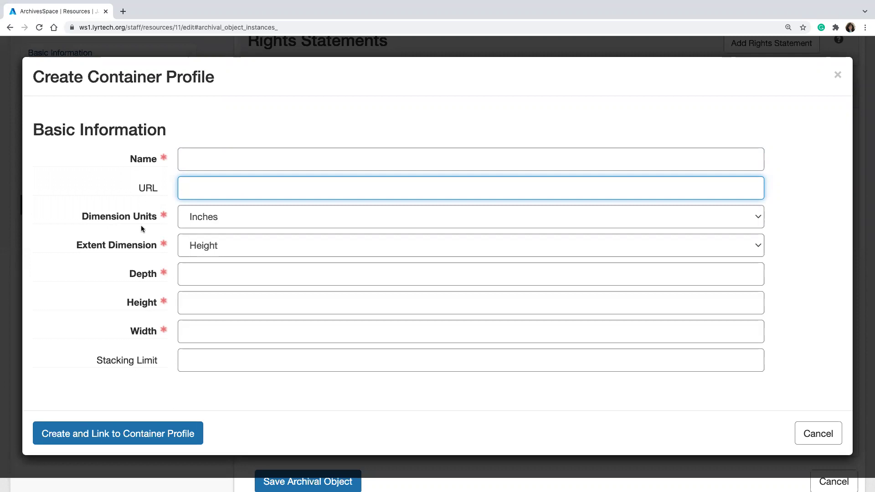
left_click(193, 220)
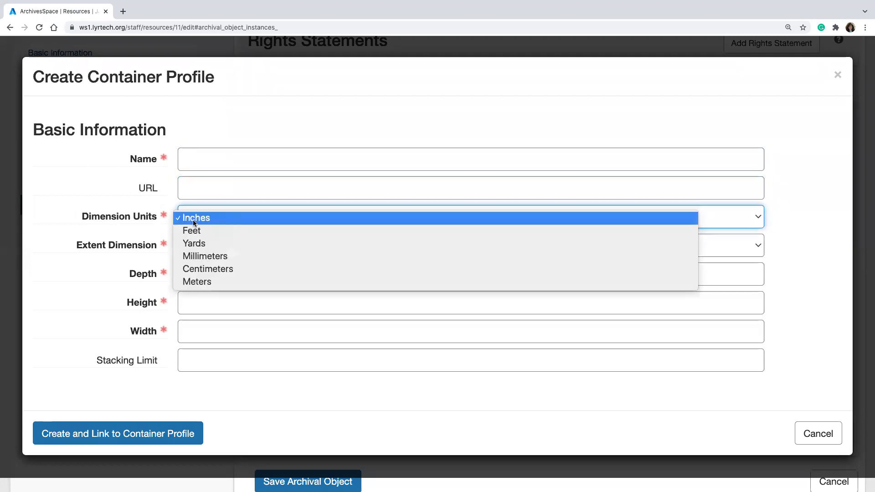
left_click(184, 222)
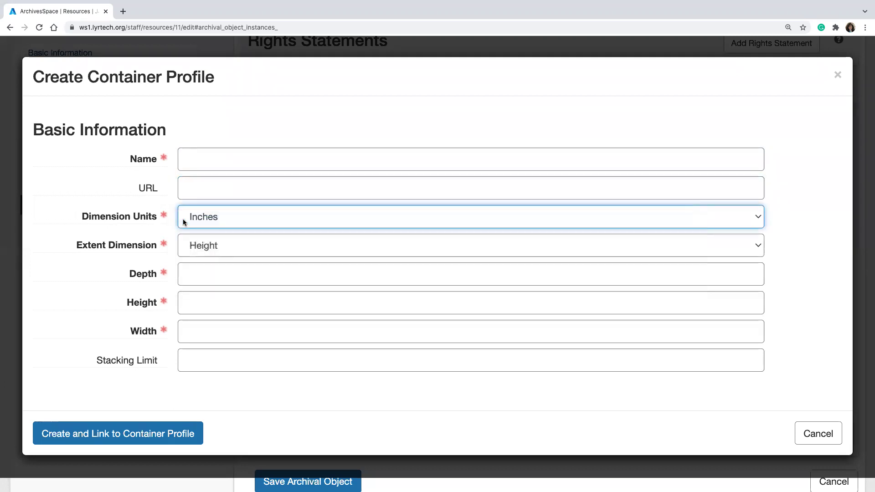
left_click(204, 246)
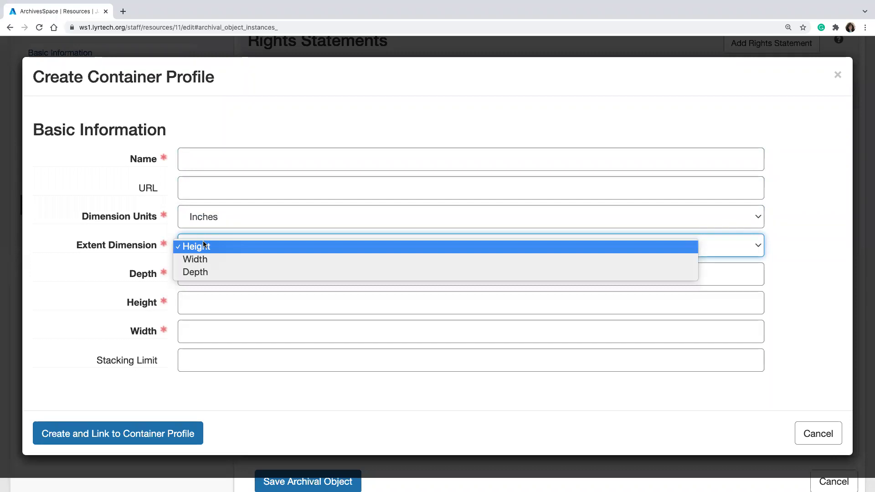
left_click(170, 225)
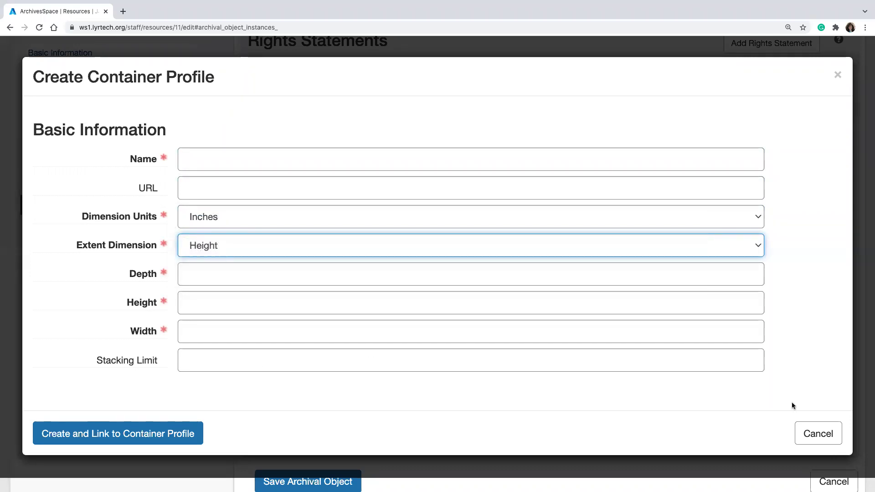
left_click(811, 439)
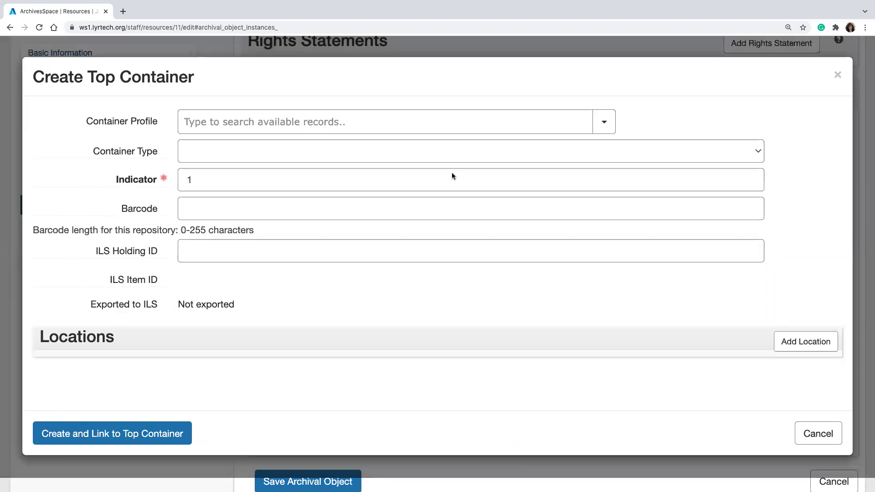
- Find and assign the Hollinger Legal Document Box container profile to the new top container
left_click(413, 115)
type("hol")
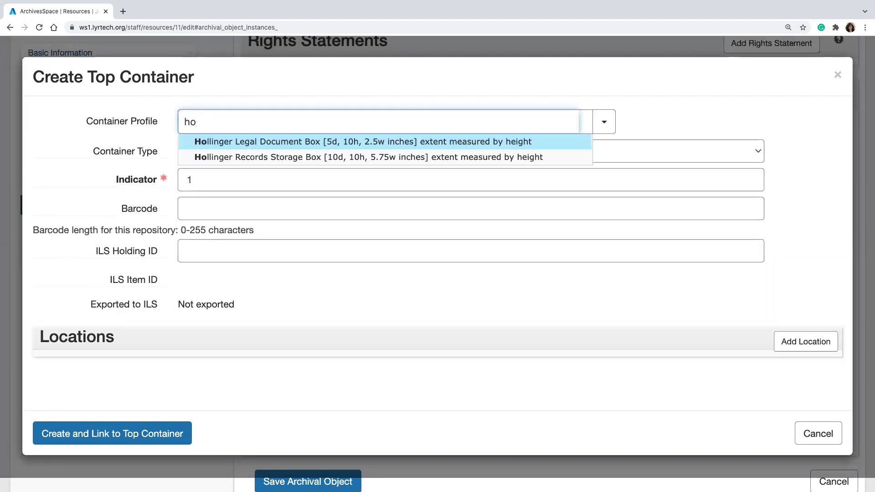
left_click(347, 141)
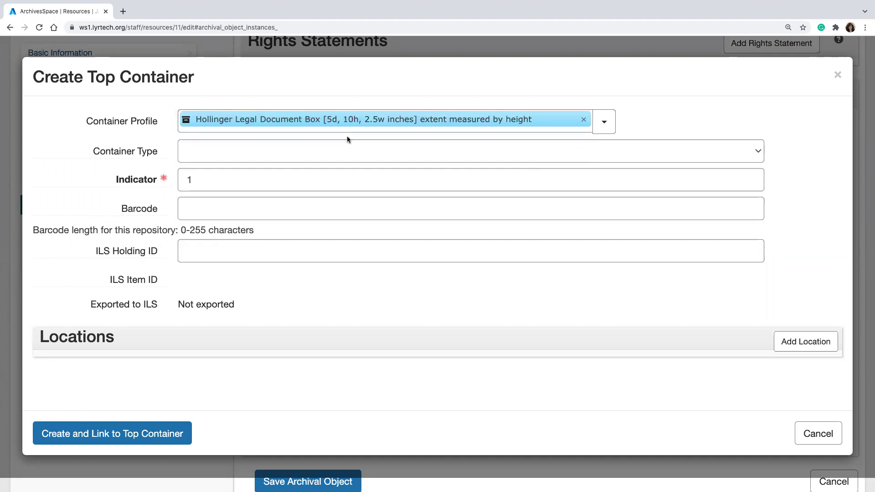
mouse_move(350, 122)
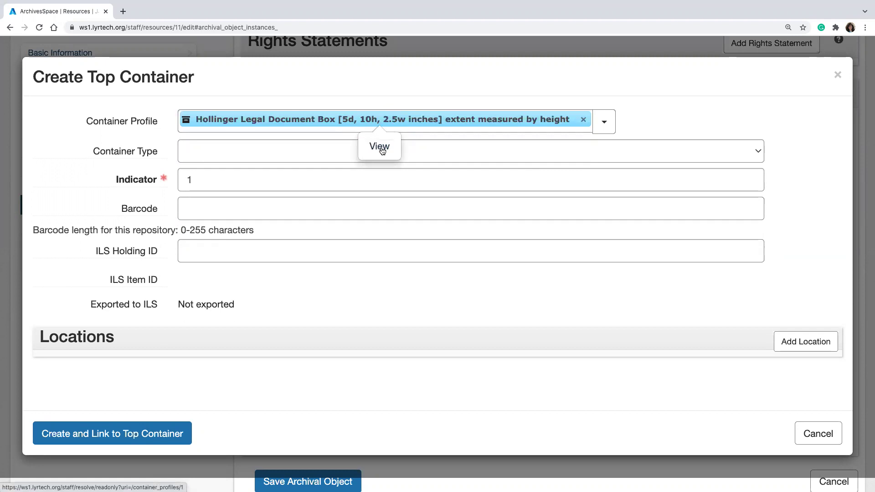
- Set the container type to Box, leave the barcode empty, and create and link the top container
left_click(318, 151)
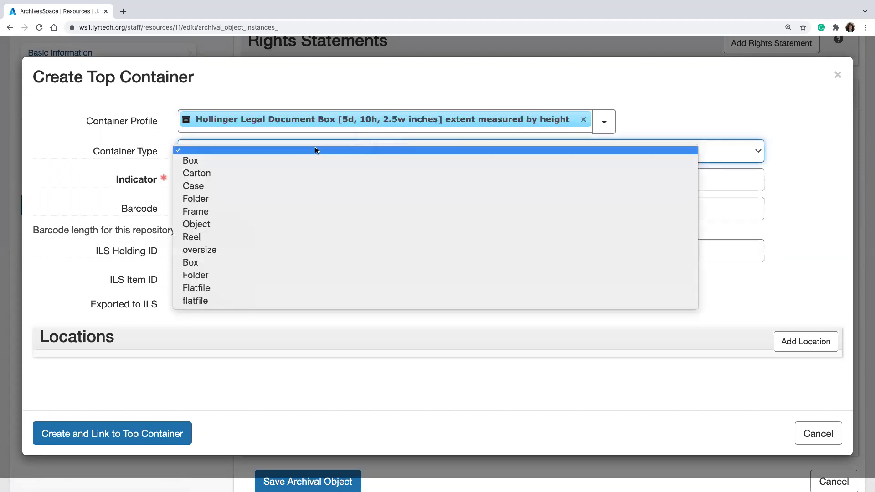
left_click(307, 85)
left_click(675, 109)
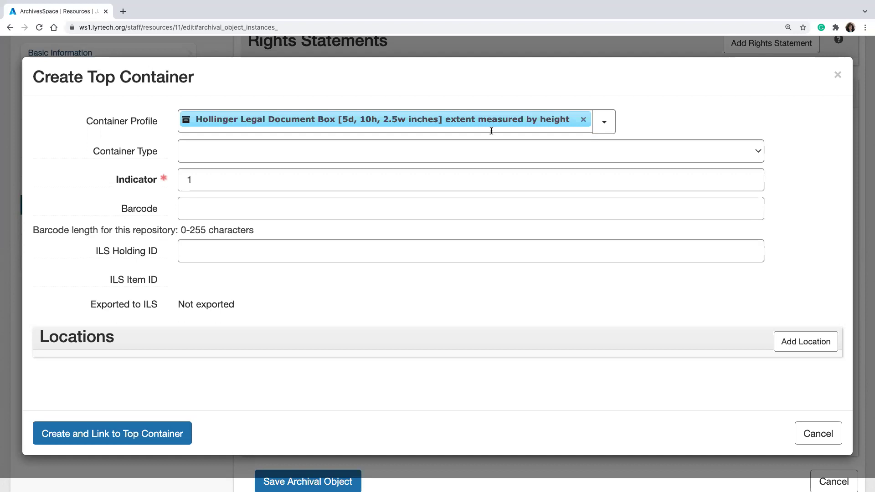
left_click(452, 150)
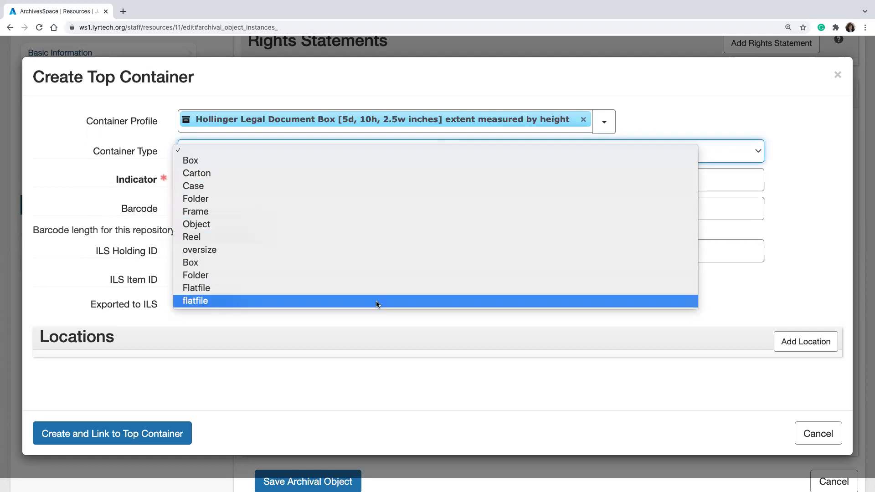
left_click(260, 163)
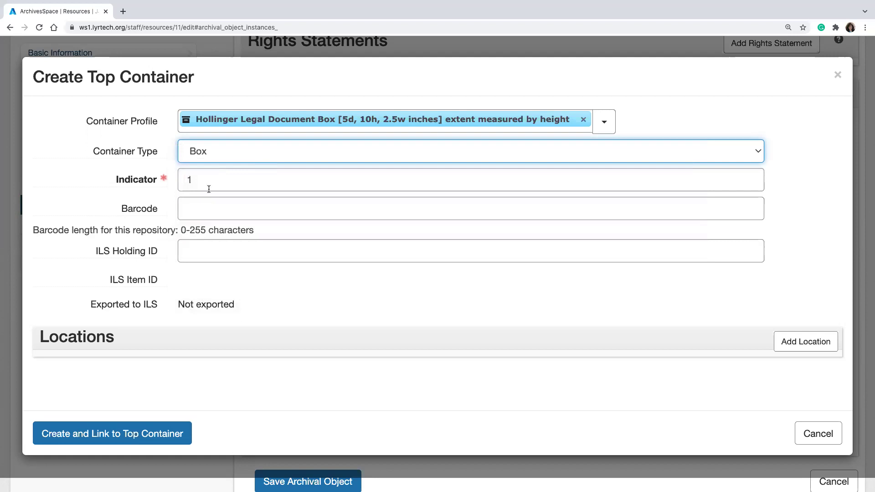
left_click(196, 204)
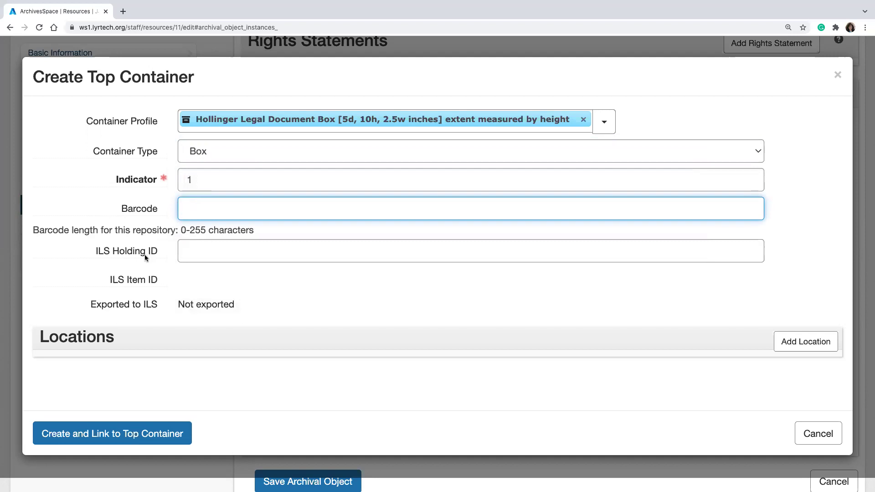
mouse_move(144, 256)
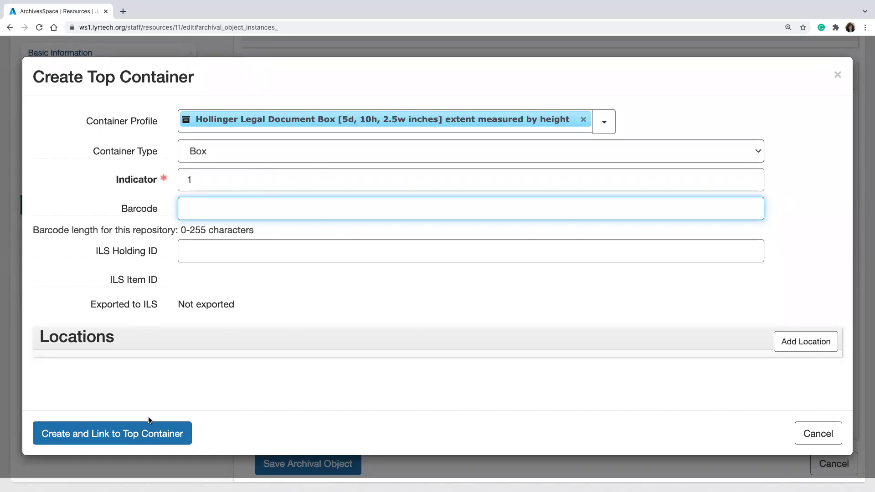
left_click(119, 434)
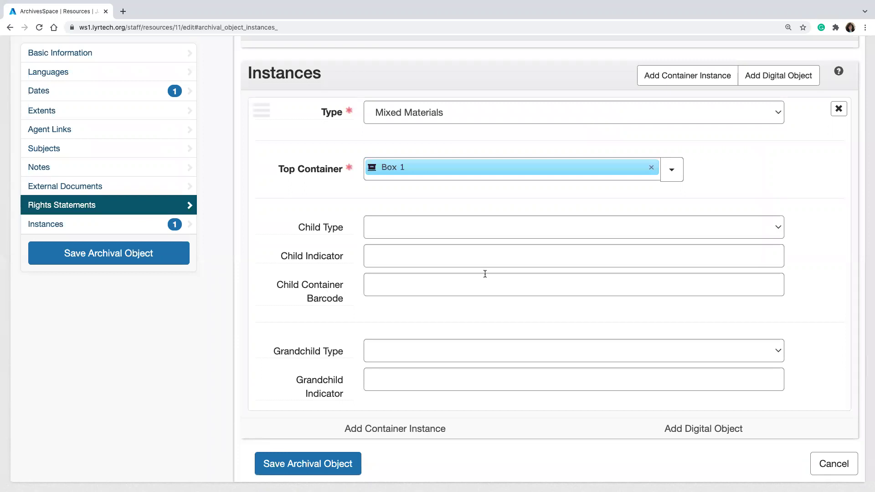
- Set the instance's child type to Folder and its child indicator to 1
left_click(421, 228)
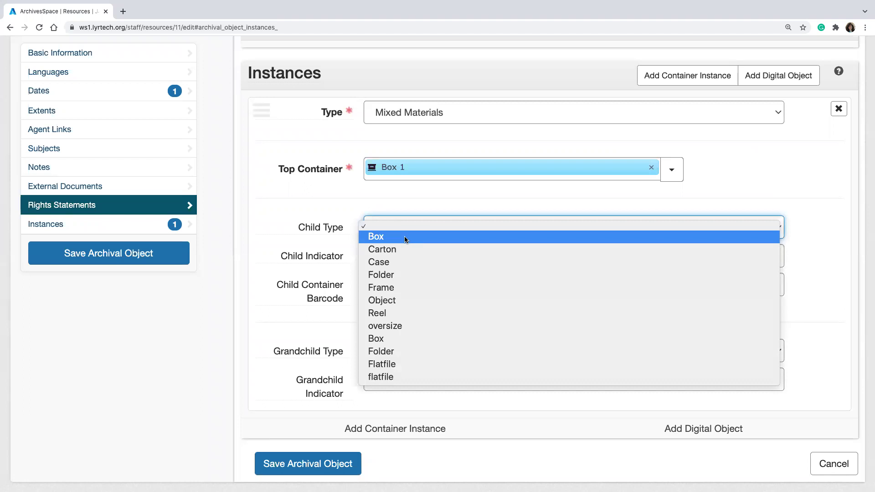
left_click(398, 275)
left_click(438, 259)
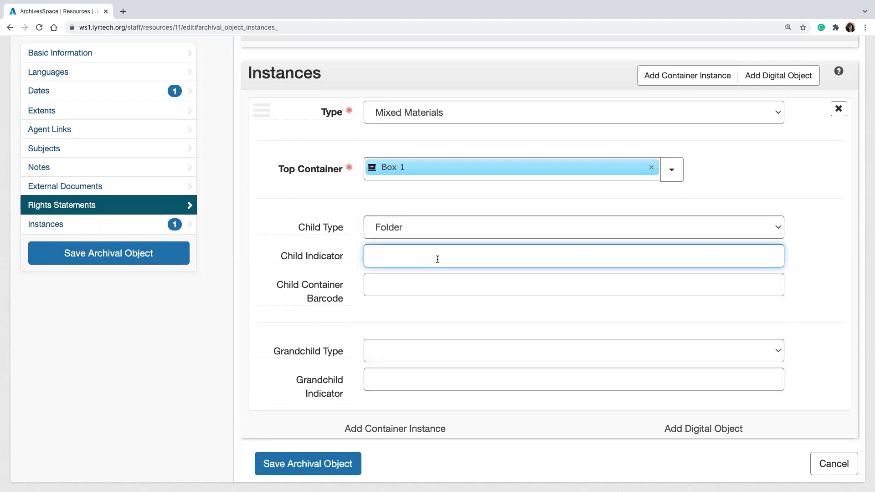
type("1")
type("-2")
key("BackSpace")
- Review the grandchild type choices, leave the child barcode and grandchild fields empty, and save the Birth Certificate archival object
left_click(460, 281)
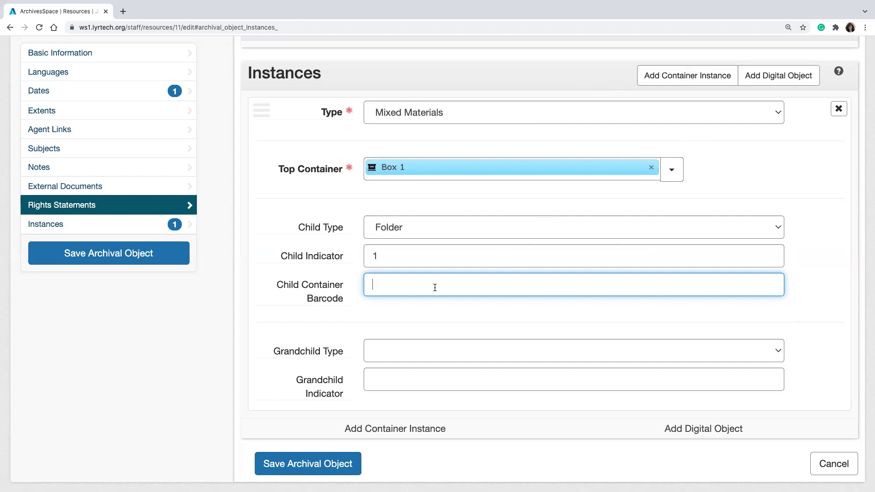
scroll(417, 317, "down", 1)
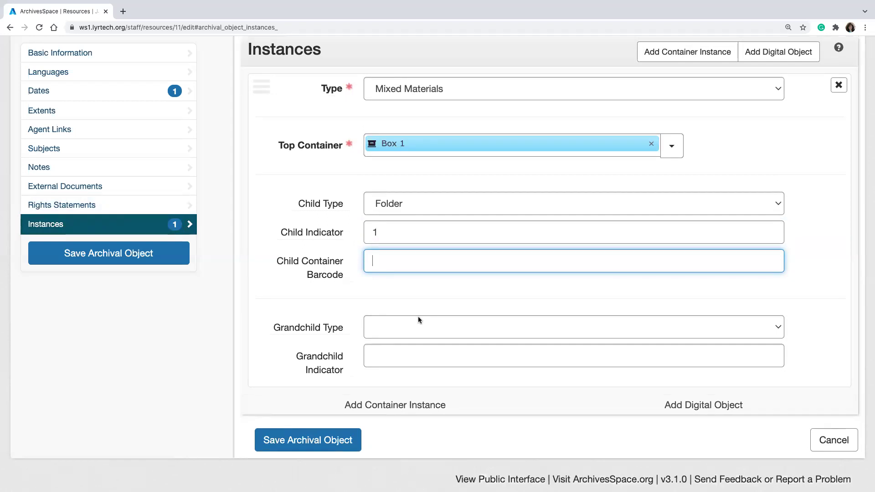
left_click(418, 321)
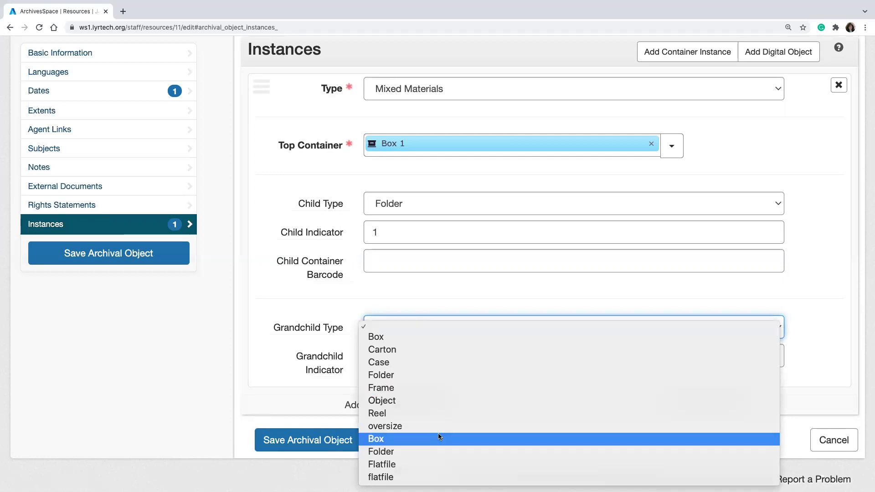
left_click(345, 312)
left_click(386, 355)
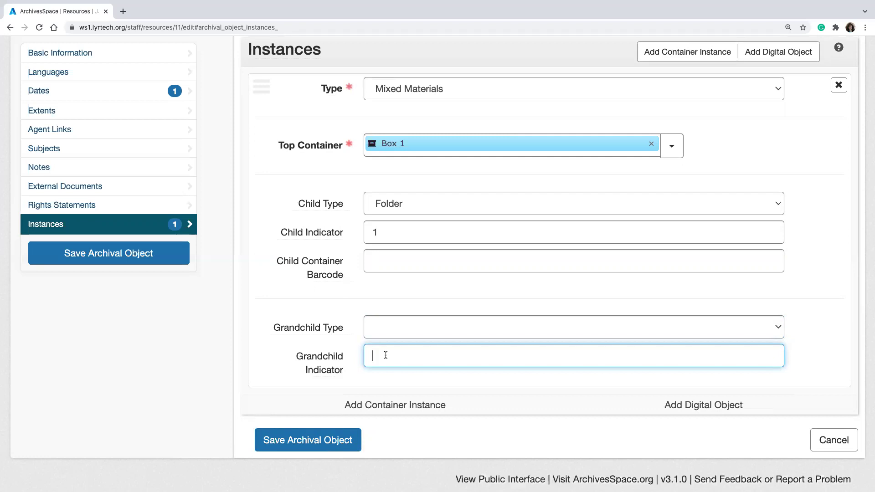
left_click(158, 255)
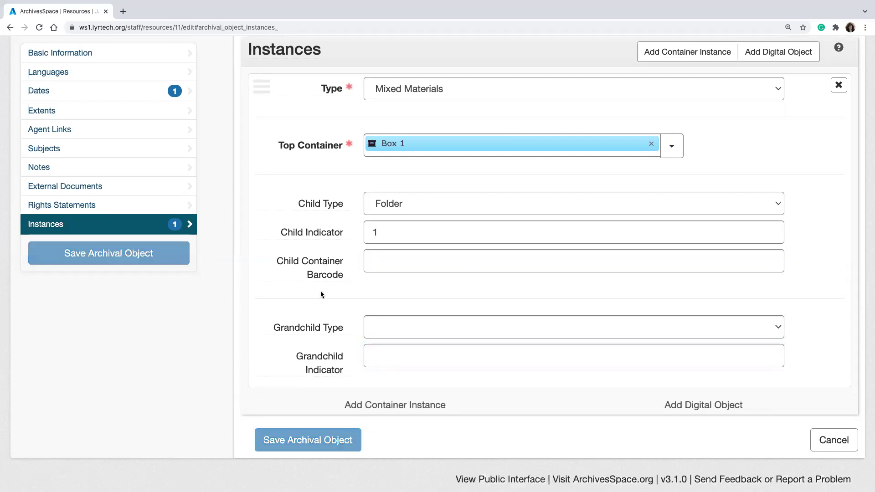
scroll(349, 346, "down", 3)
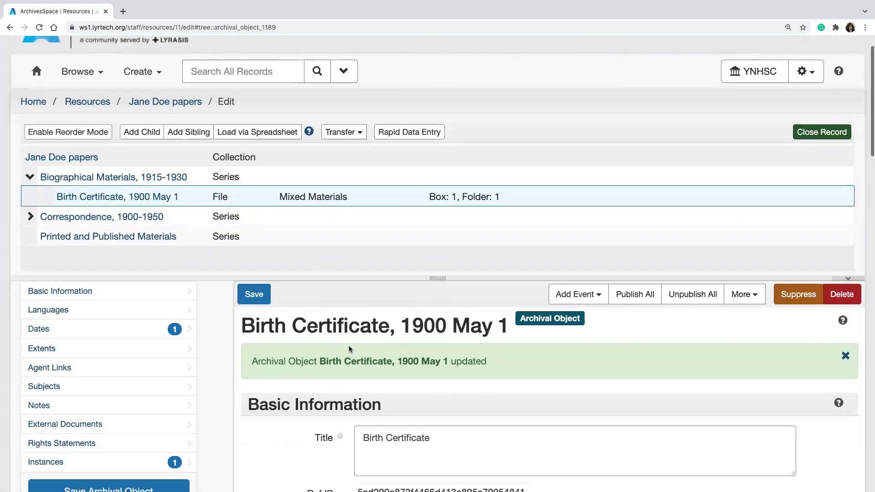
- Open the 1900 file under the Correspondence series and add a container instance to it
left_click(30, 151)
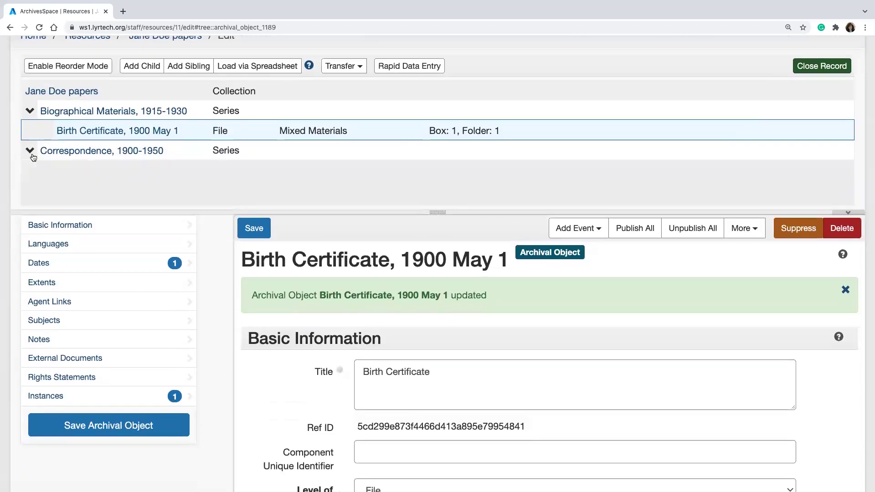
left_click(75, 170)
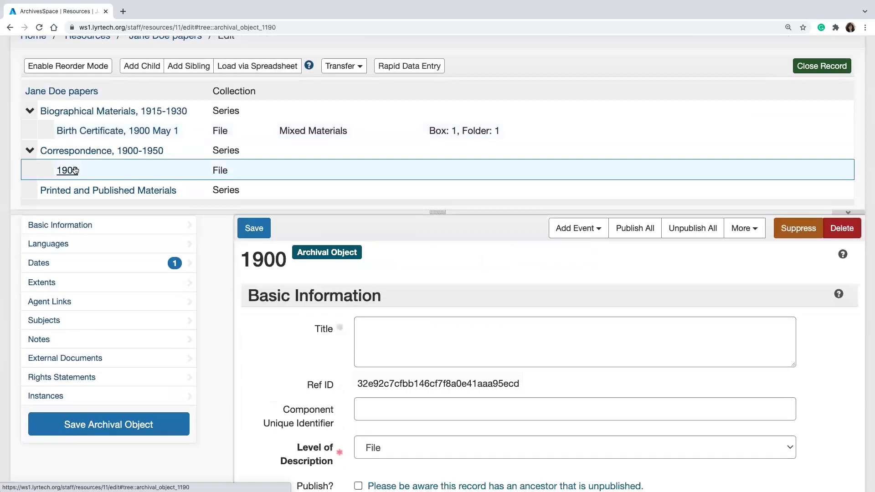
left_click(100, 397)
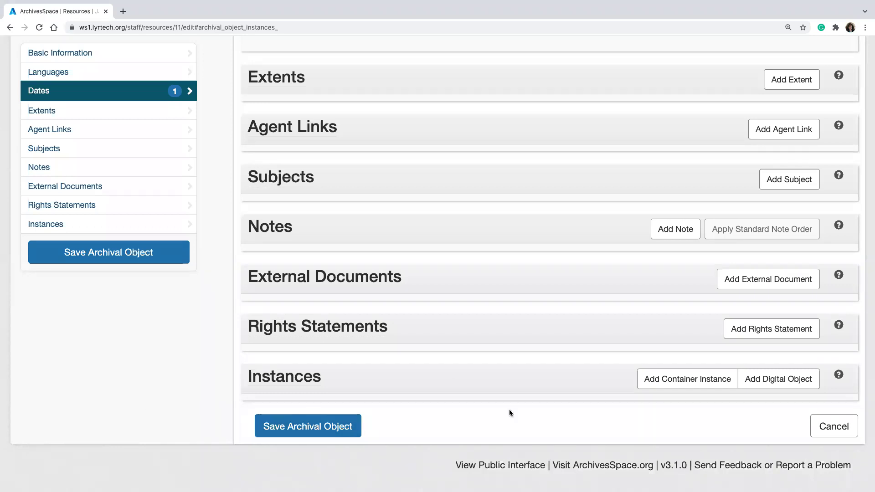
scroll(582, 414, "down", 1)
left_click(663, 385)
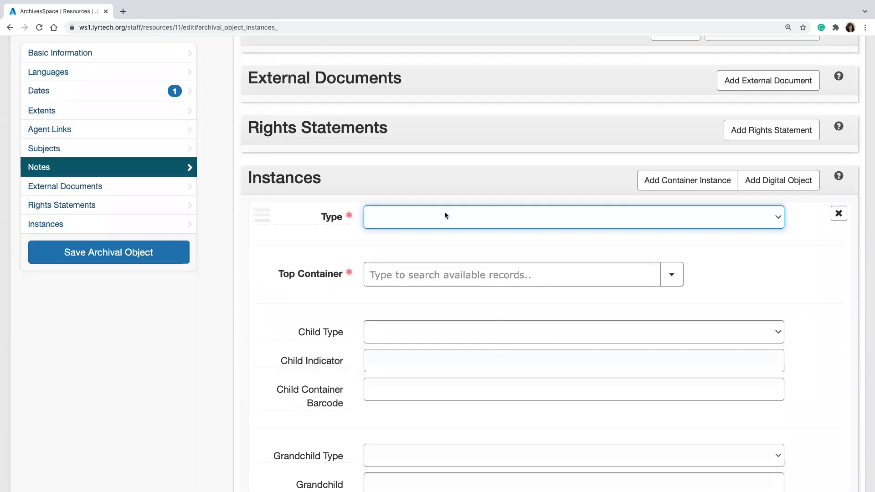
- Set the instance type to Mixed Materials and link the existing top container Box 1: Series Series 1
left_click(445, 216)
left_click(429, 316)
left_click(410, 281)
type("1")
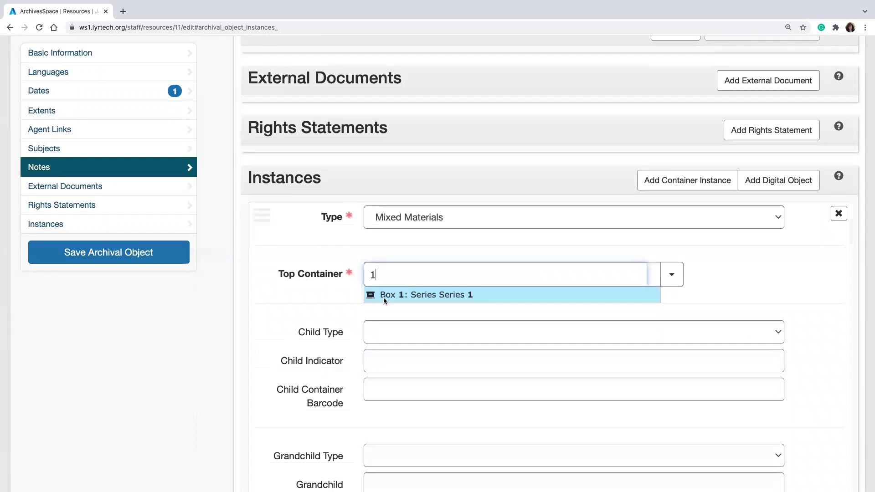
left_click(454, 299)
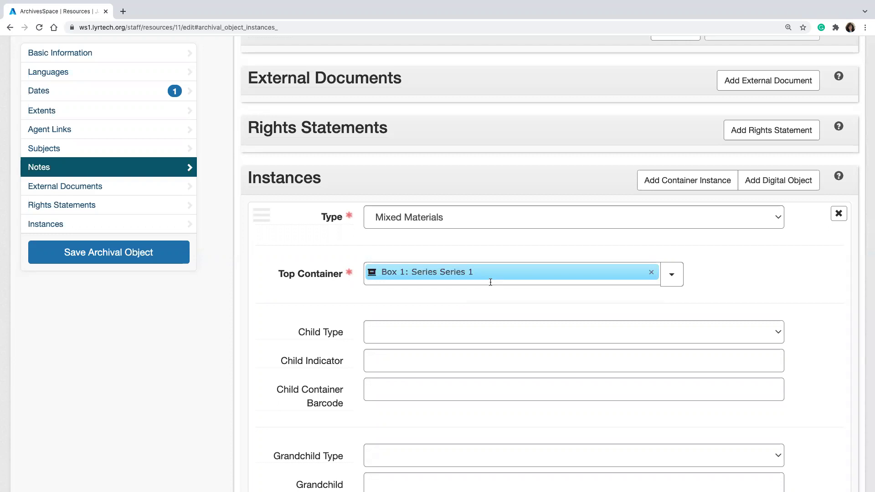
- Set the Box 1 instance's child type to Folder and its child indicator to 2
scroll(446, 290, "down", 1)
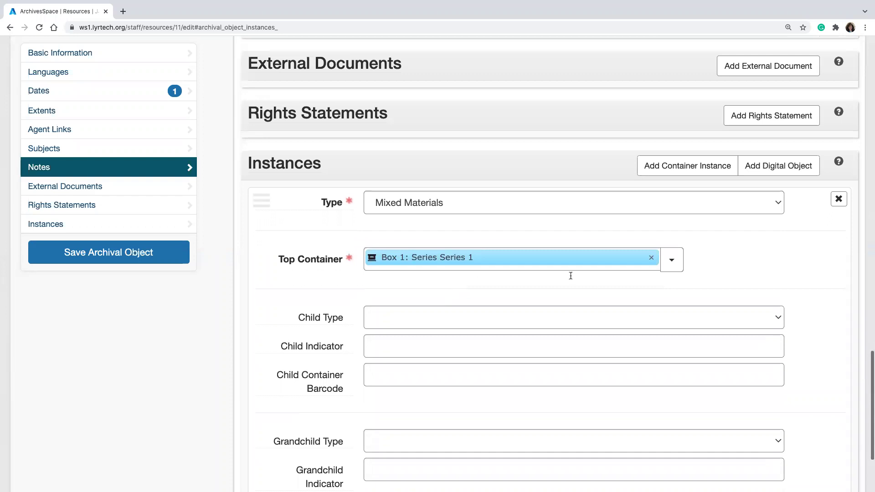
scroll(677, 327, "down", 2)
left_click(609, 288)
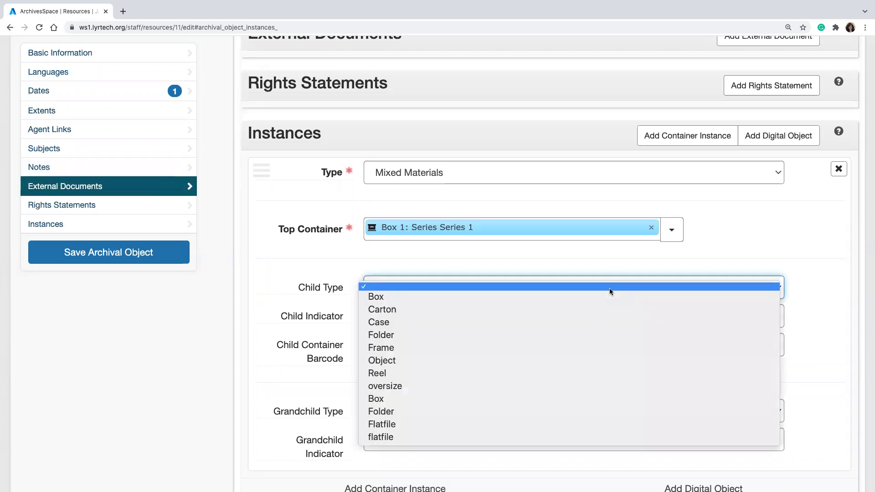
left_click(569, 335)
left_click(540, 318)
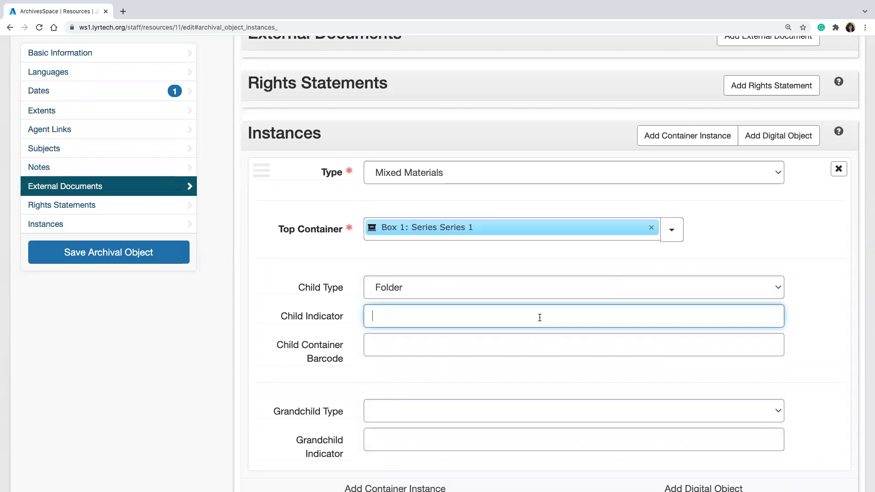
type("2")
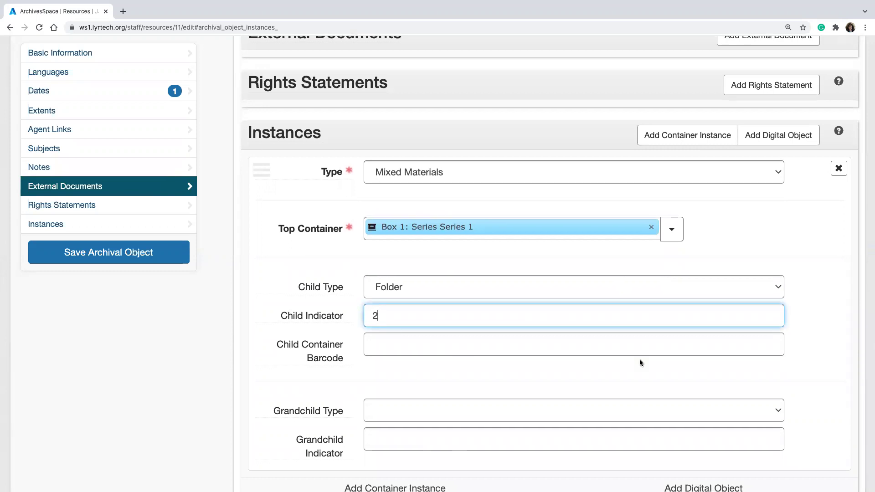
- Add a second container instance to the 1900 file and set its type to Mixed Materials
scroll(640, 363, "down", 1)
scroll(640, 362, "down", 4)
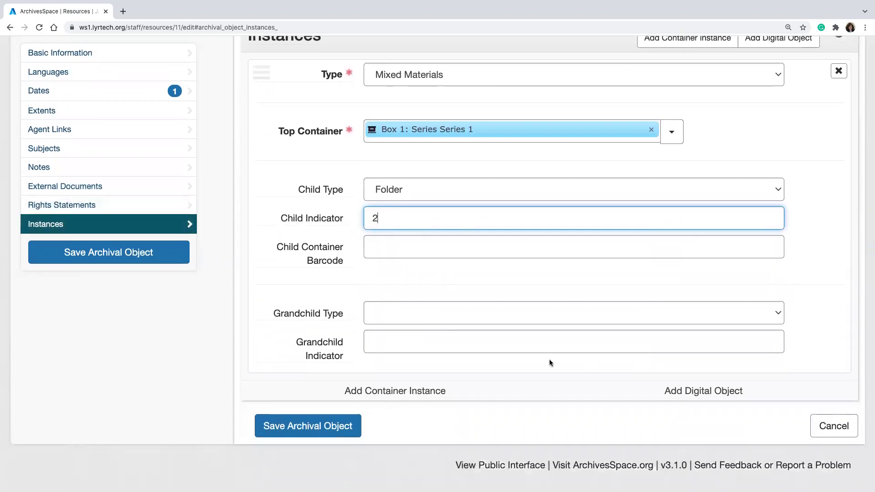
scroll(647, 190, "up", 2)
left_click(645, 88)
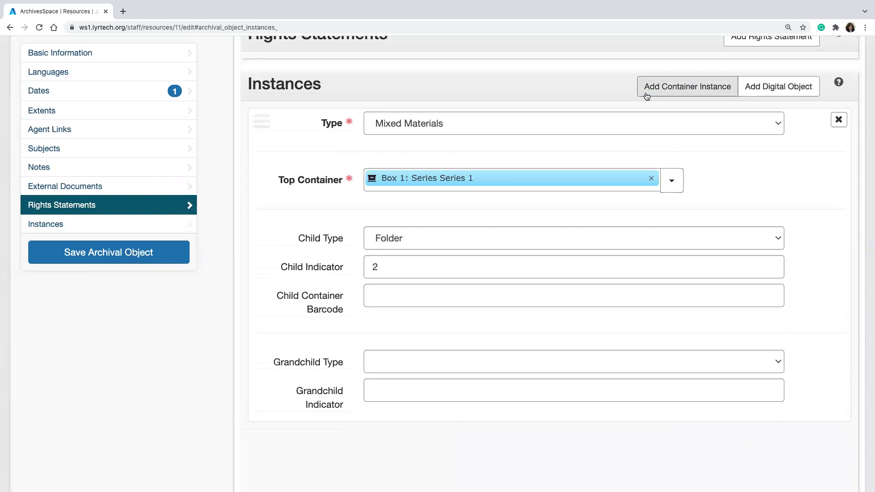
scroll(624, 241, "down", 5)
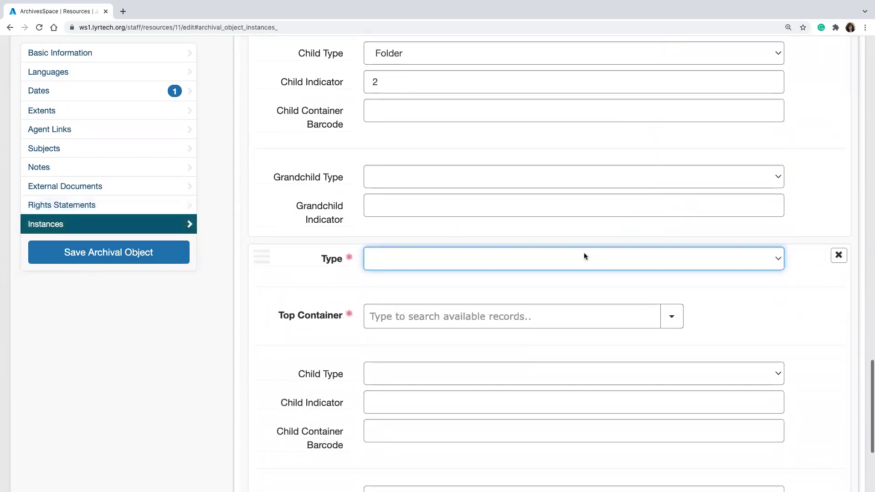
left_click(577, 258)
left_click(531, 358)
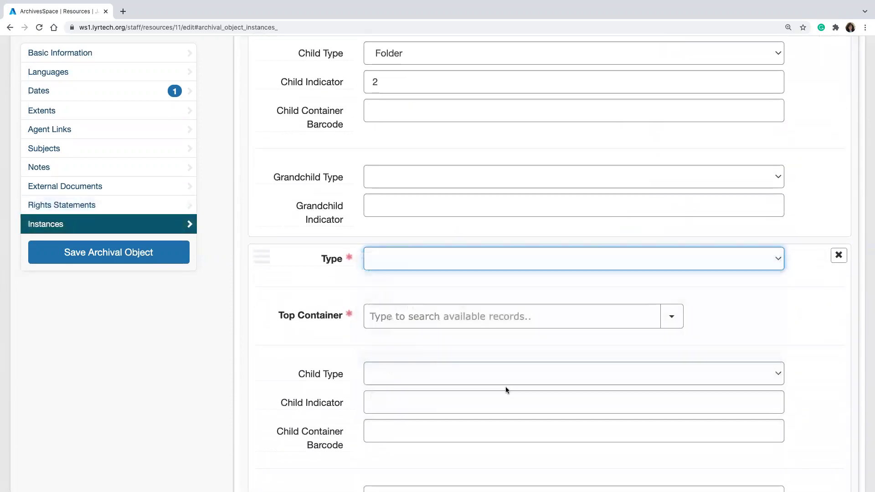
- Browse top containers for the second instance, searching by the resource YNHSC.MS.292, the fly fishing correspondence and photographs collection
scroll(499, 393, "down", 2)
scroll(499, 396, "down", 1)
left_click(671, 220)
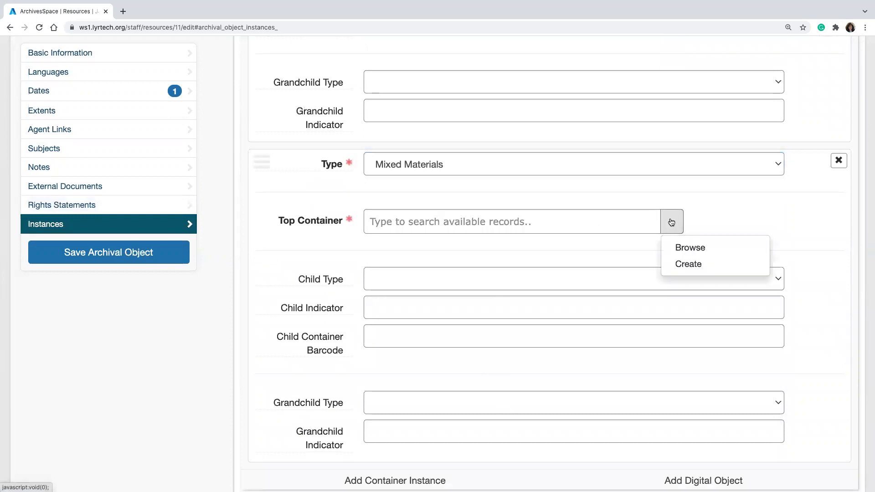
left_click(679, 247)
scroll(390, 229, "down", 2)
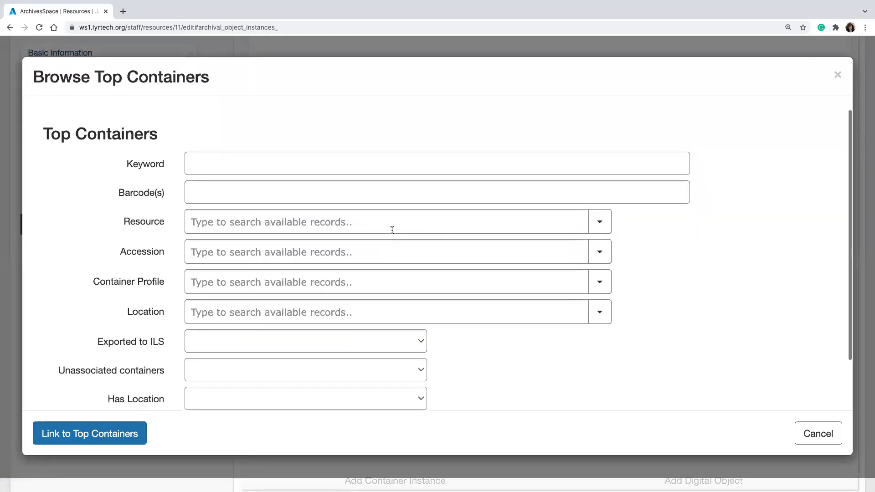
left_click(339, 156)
type("je")
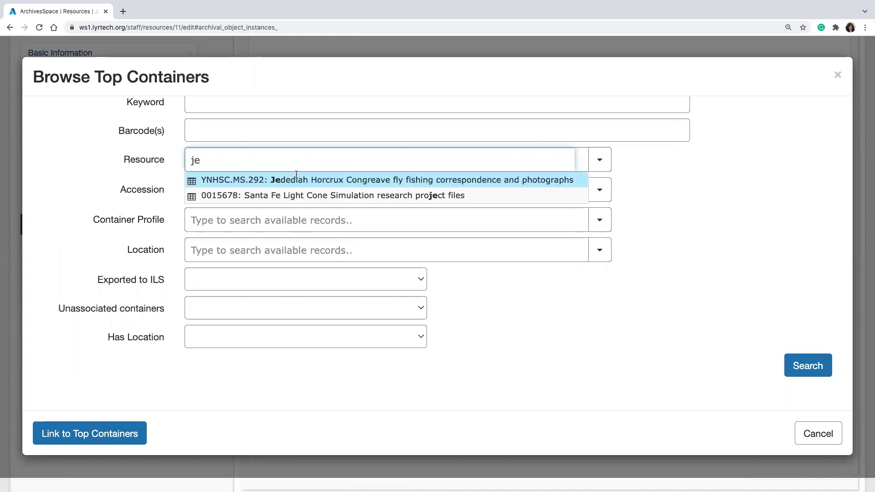
left_click(296, 177)
scroll(386, 278, "down", 1)
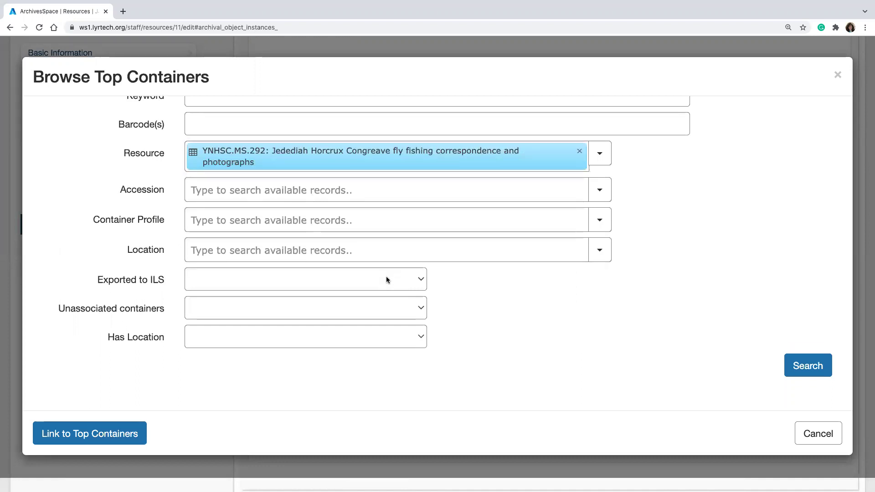
scroll(374, 209, "up", 2)
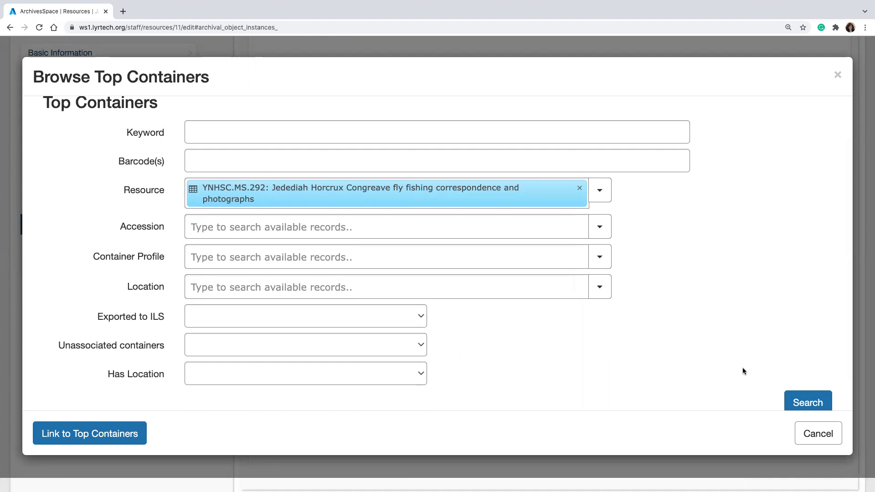
scroll(743, 368, "down", 2)
left_click(811, 367)
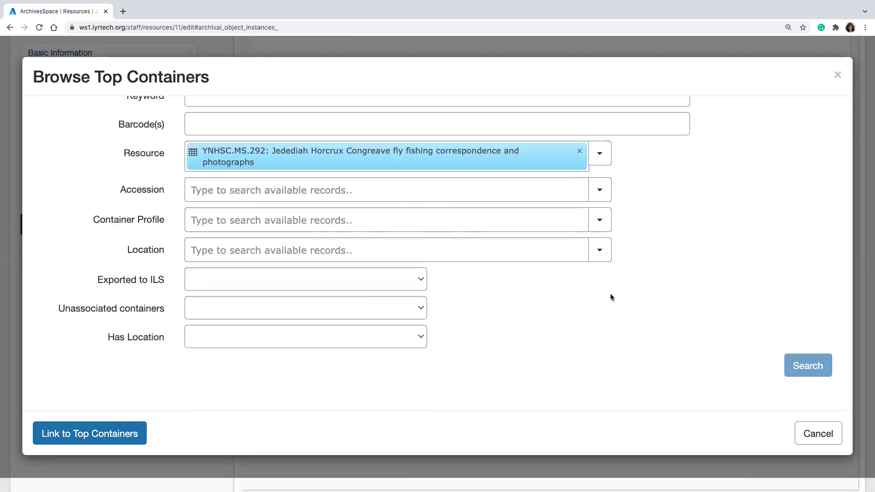
- Link the carton with indicator 1 to the second instance, leave its child fields empty, and save the 1900 archival object
scroll(606, 294, "down", 3)
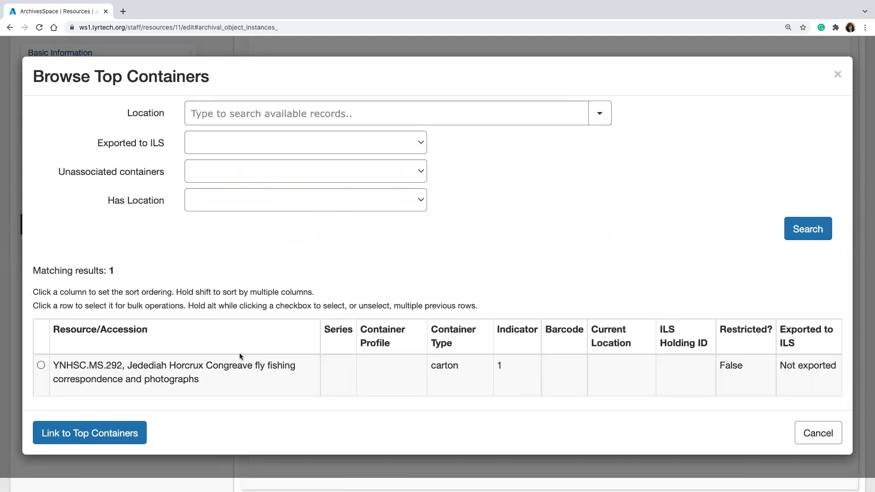
left_click(41, 365)
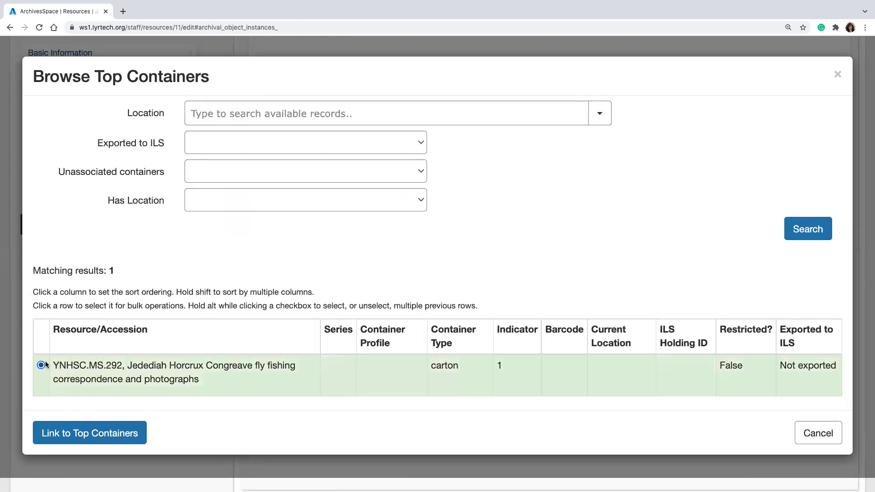
left_click(115, 437)
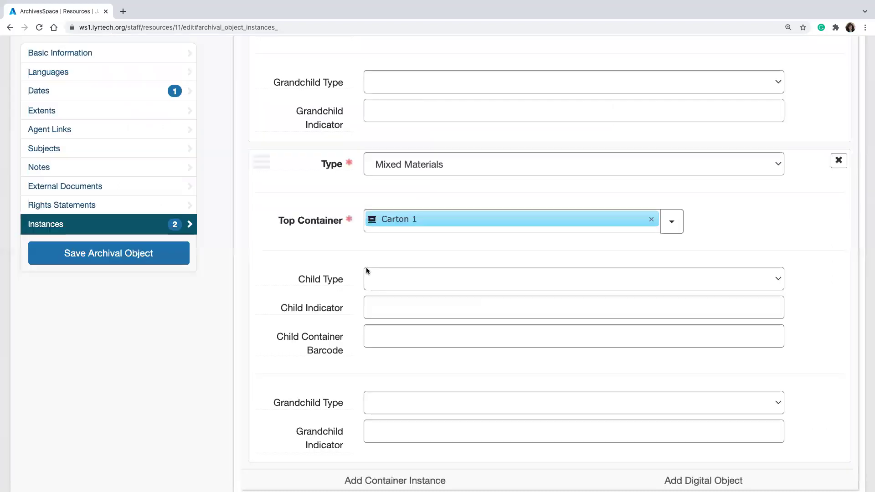
scroll(384, 306, "down", 1)
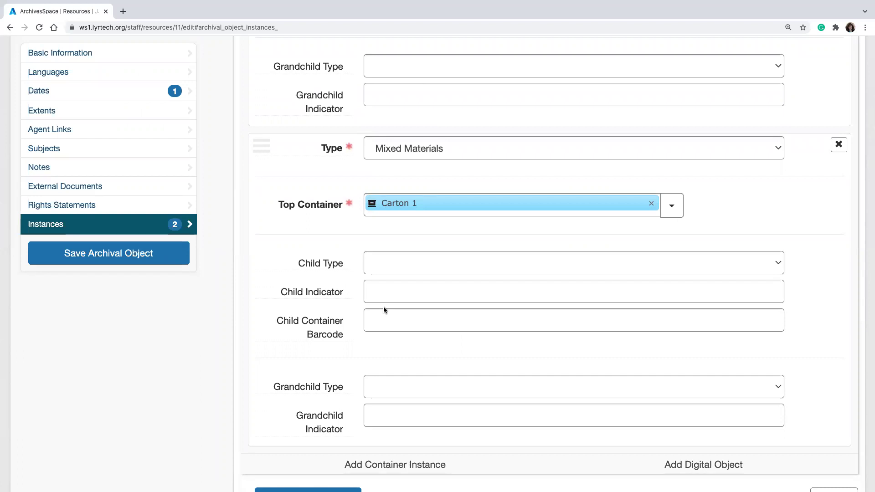
left_click(124, 254)
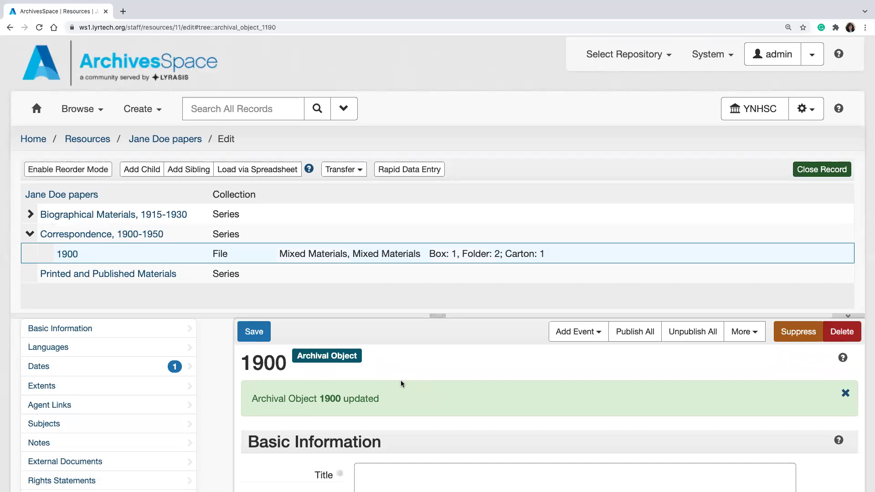
- View the Carton 1 top container record from the 1900 file's second instance and examine its linked records
scroll(150, 424, "down", 2)
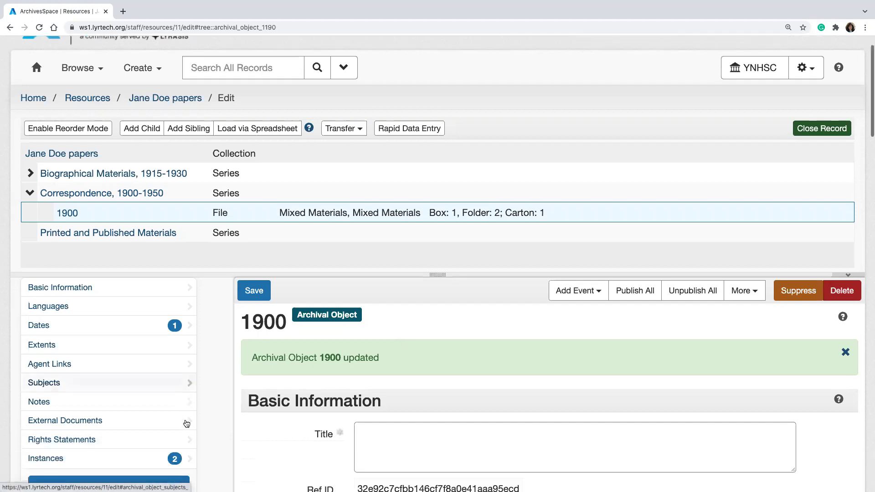
left_click(143, 425)
scroll(458, 295, "down", 3)
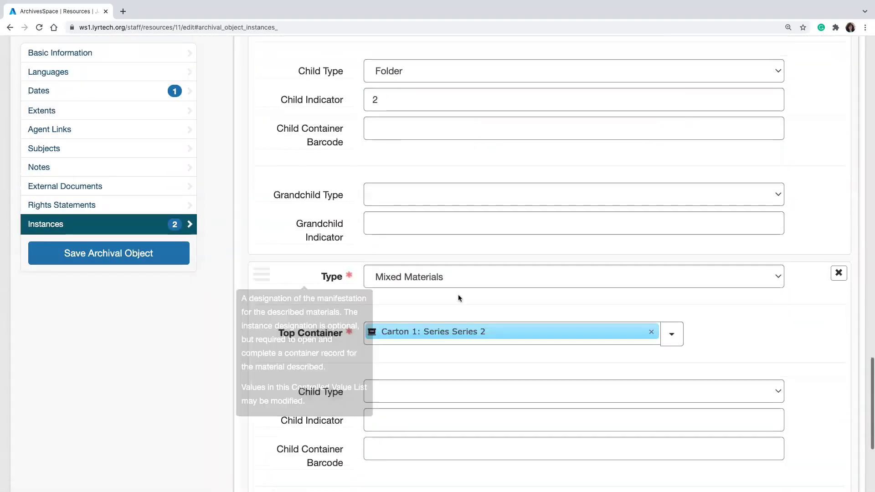
left_click(454, 326)
left_click(505, 358)
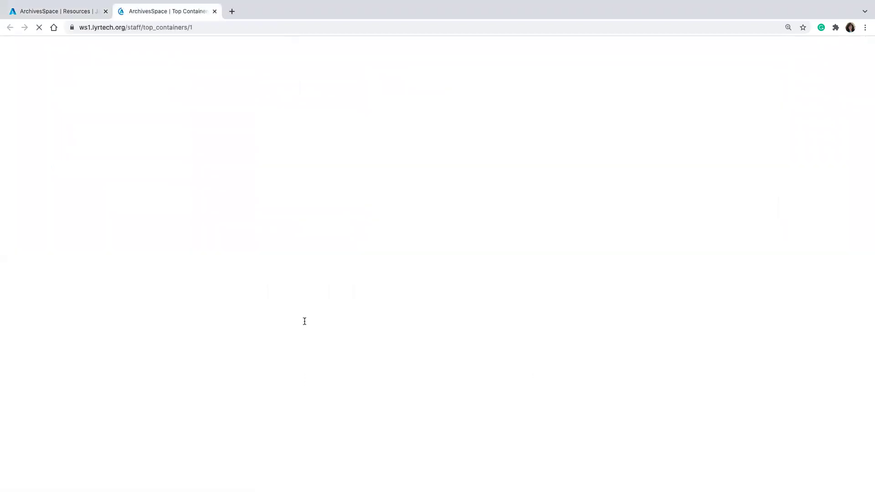
scroll(393, 383, "down", 5)
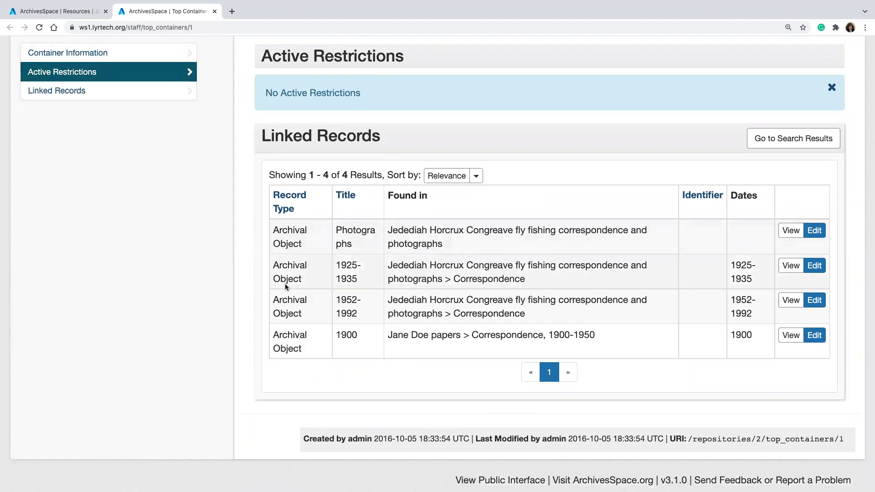
- Edit the Carton 1 top container to use the Hollinger Records Storage Box container profile and save the record
scroll(305, 236, "up", 5)
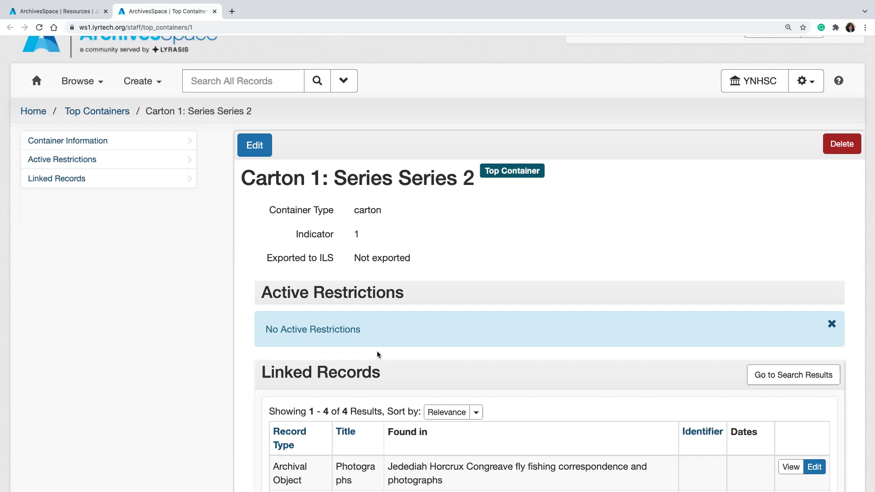
scroll(385, 256, "up", 1)
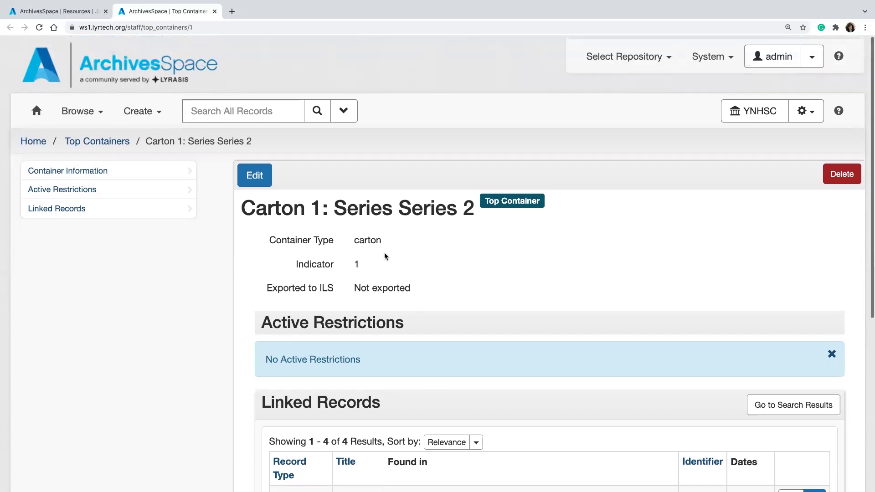
left_click(254, 173)
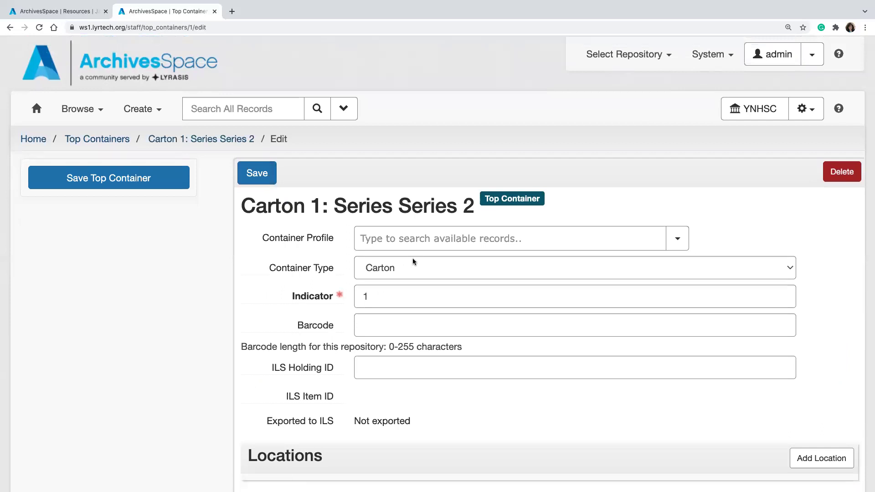
left_click(407, 235)
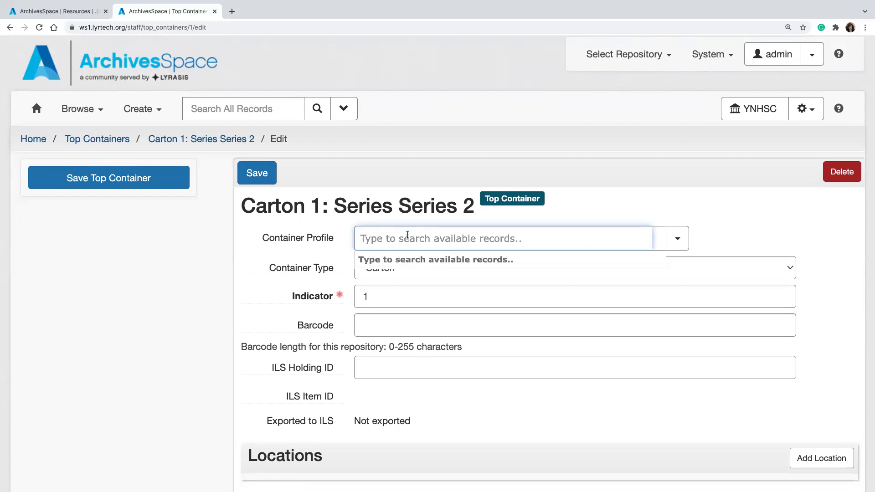
type("ho")
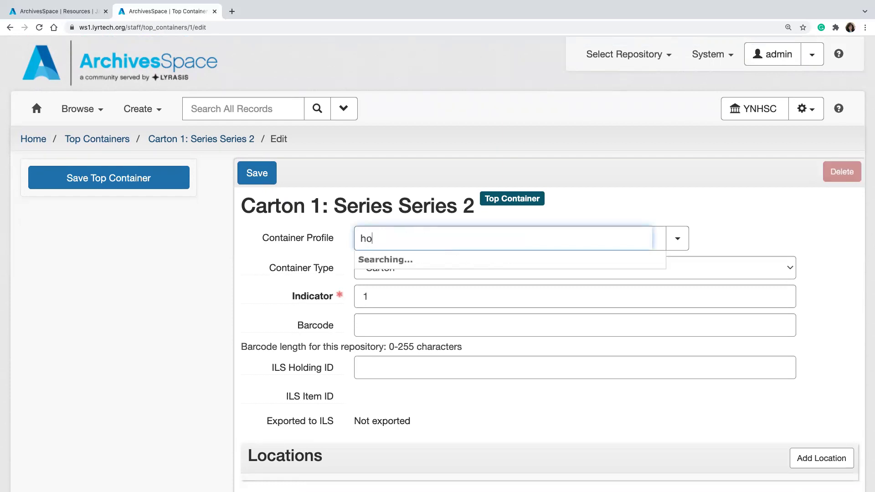
left_click(456, 295)
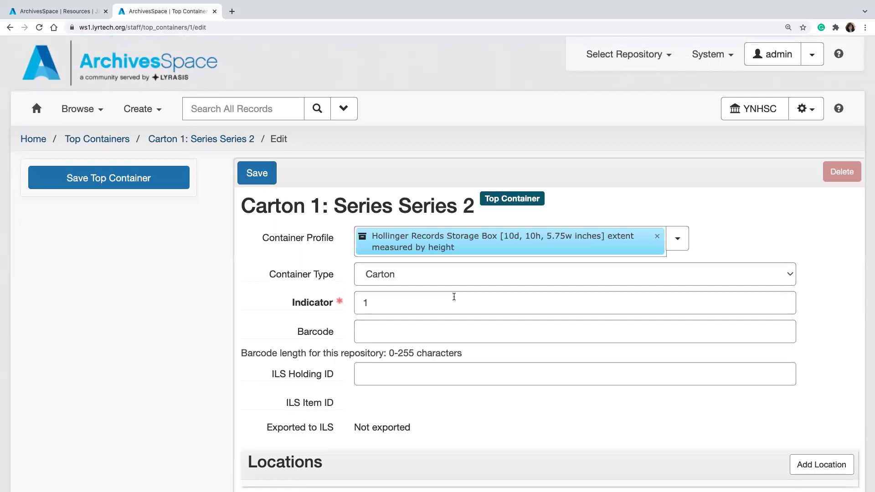
scroll(429, 336, "down", 2)
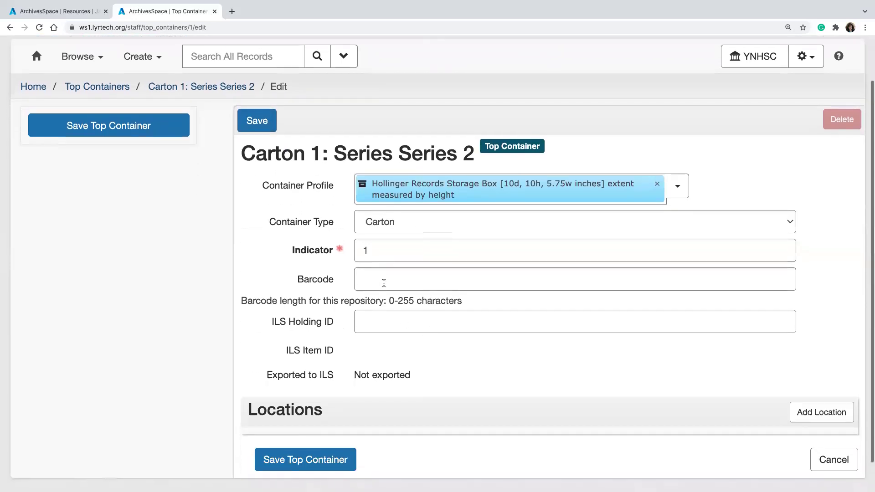
scroll(390, 348, "down", 1)
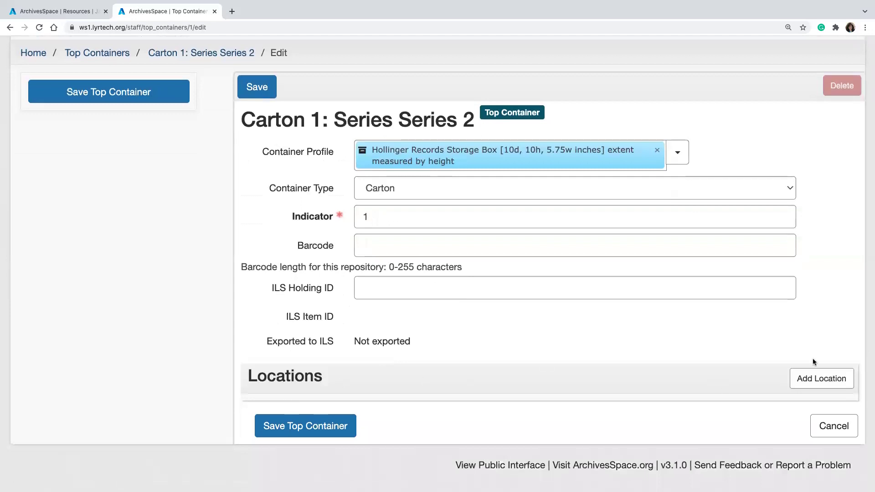
scroll(592, 320, "up", 3)
left_click(256, 173)
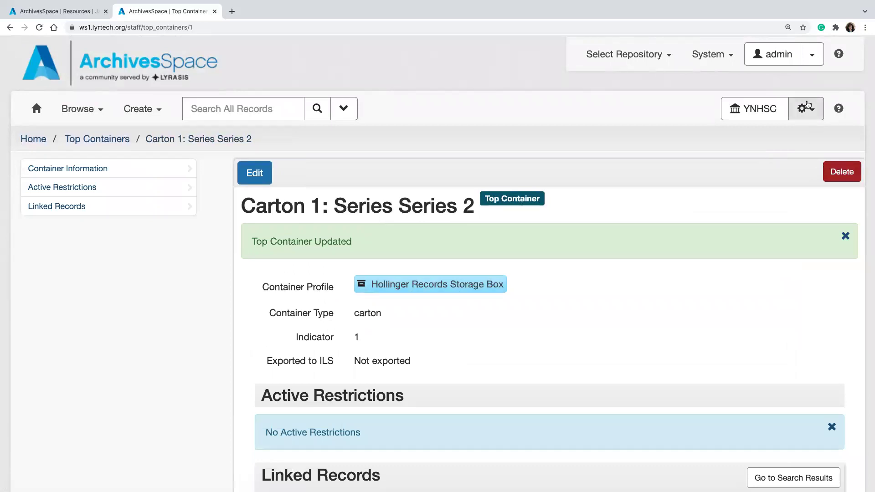
- Open top container management for the repository and set the resource filter to MS0112: Jane Doe papers
left_click(805, 110)
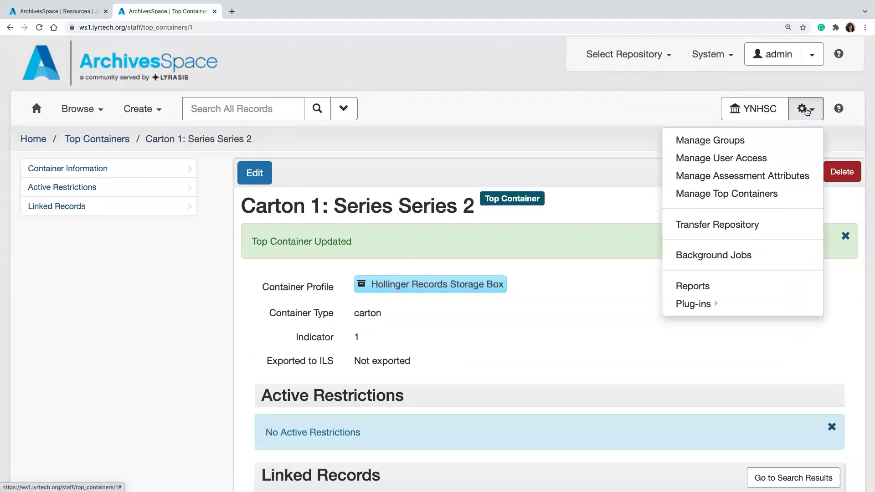
left_click(761, 196)
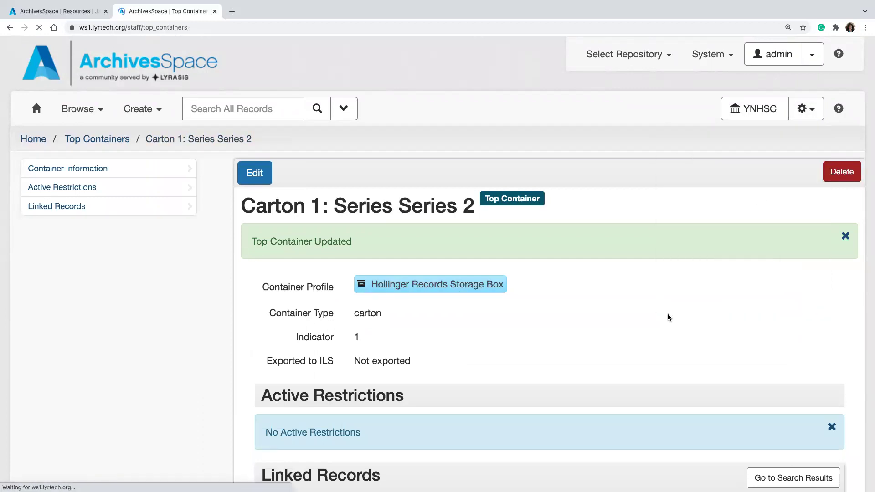
scroll(605, 323, "down", 3)
scroll(514, 338, "up", 1)
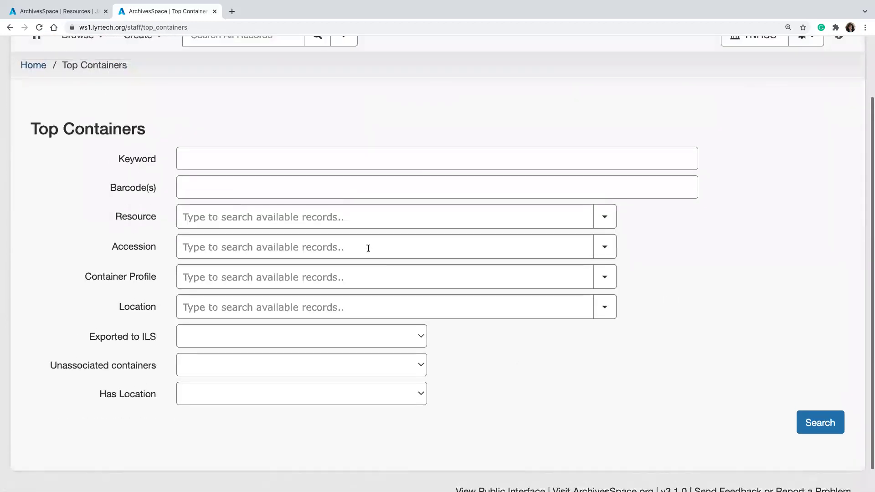
left_click(384, 218)
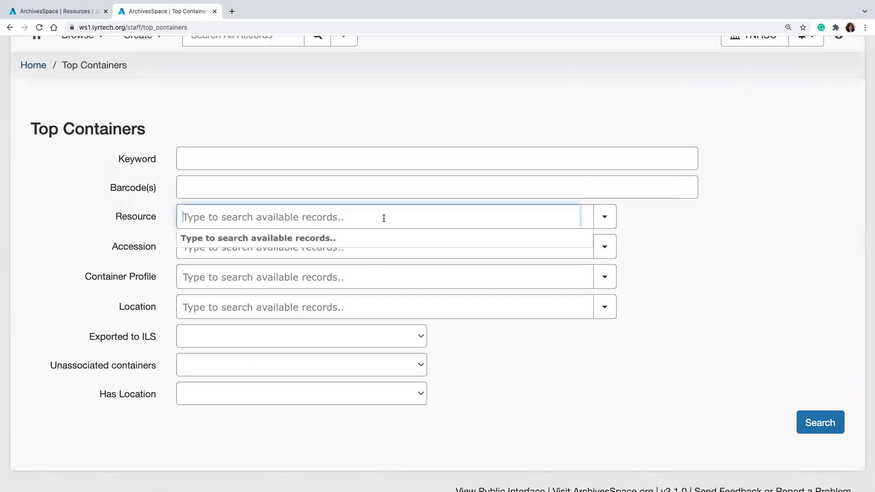
type("jan")
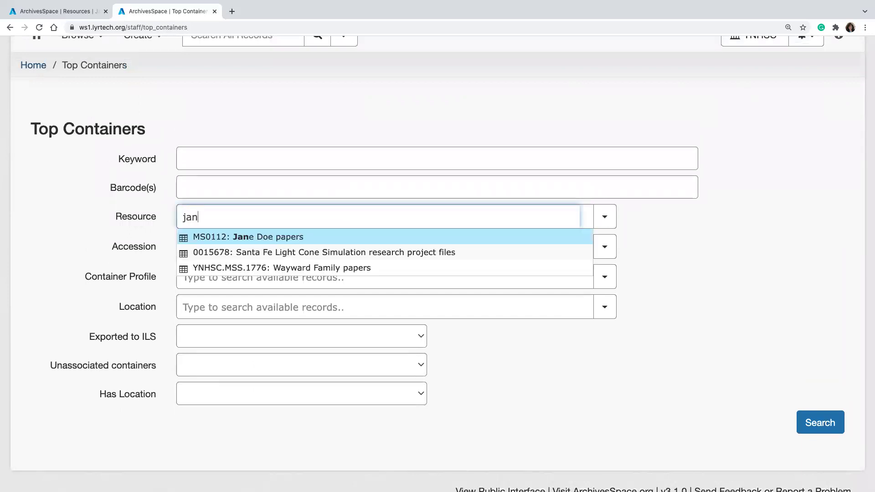
left_click(322, 235)
scroll(740, 212, "up", 2)
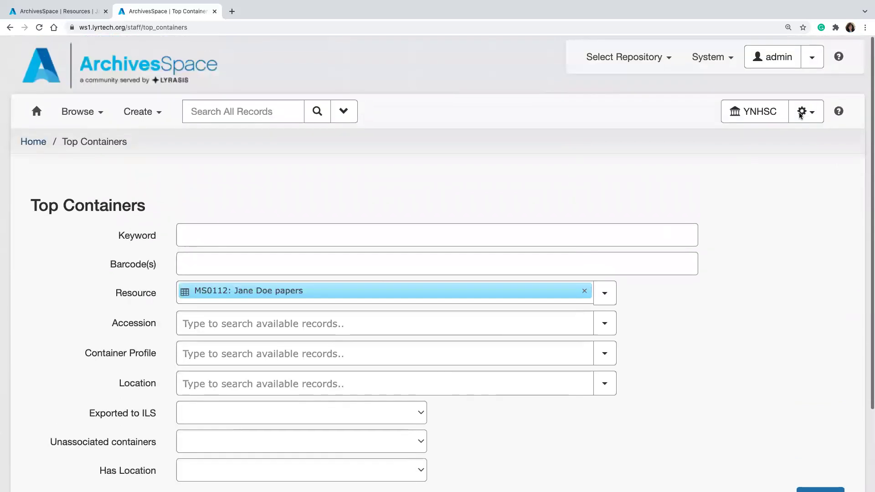
left_click(811, 108)
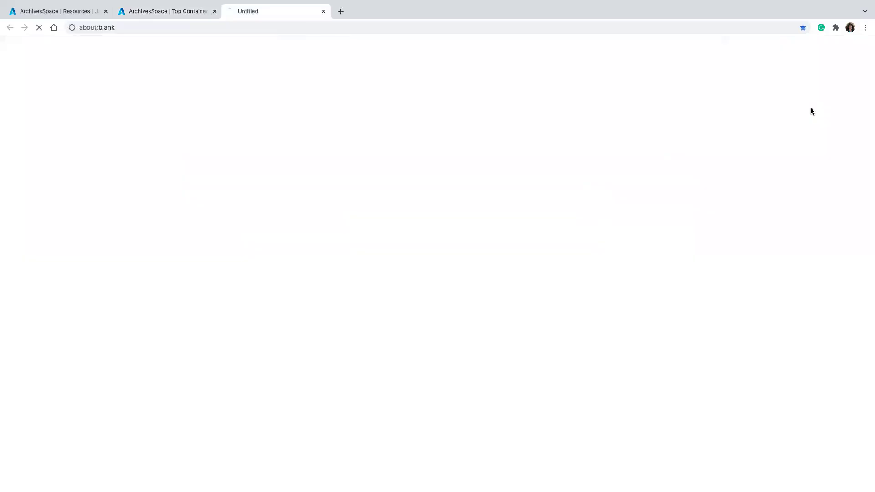
left_click(324, 11)
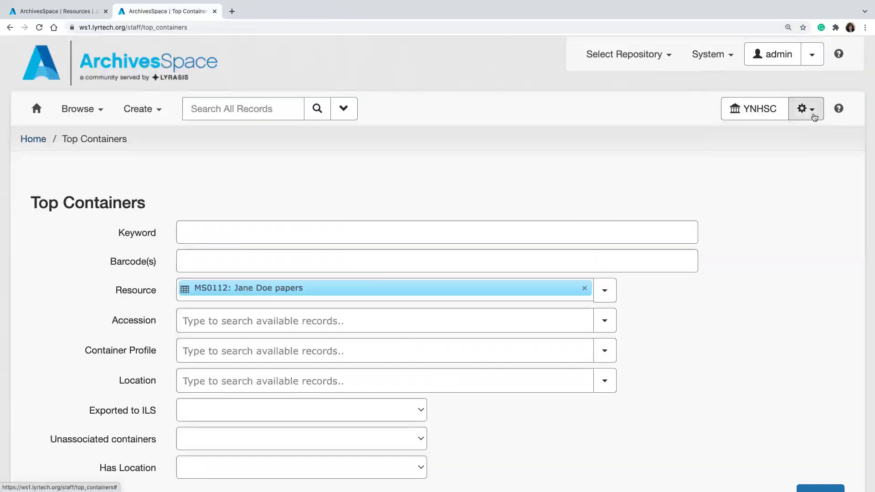
left_click(815, 117)
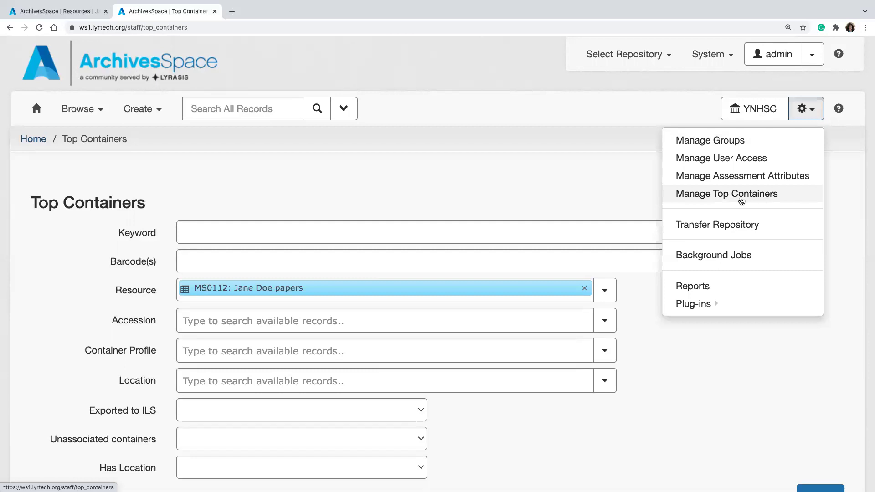
left_click(588, 199)
- Search for the top containers of the filtered resource and examine their profiles, types, indicators and linked collections
scroll(587, 201, "down", 1)
scroll(586, 200, "down", 3)
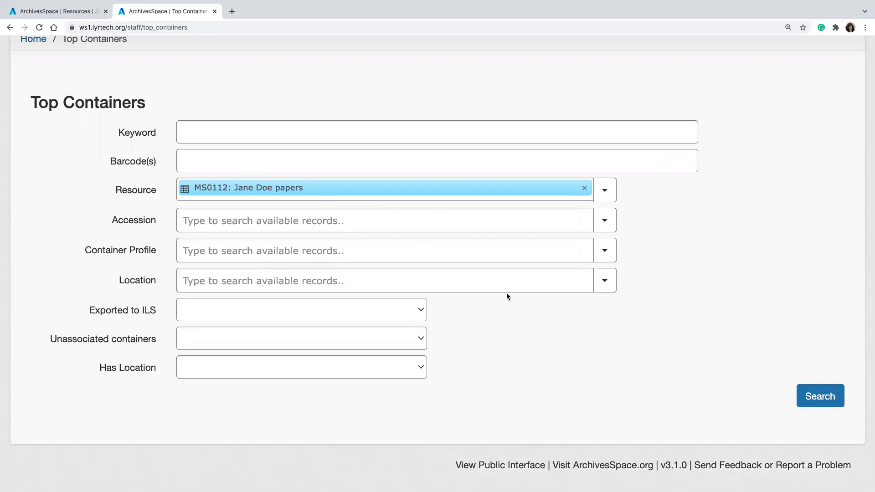
left_click(808, 392)
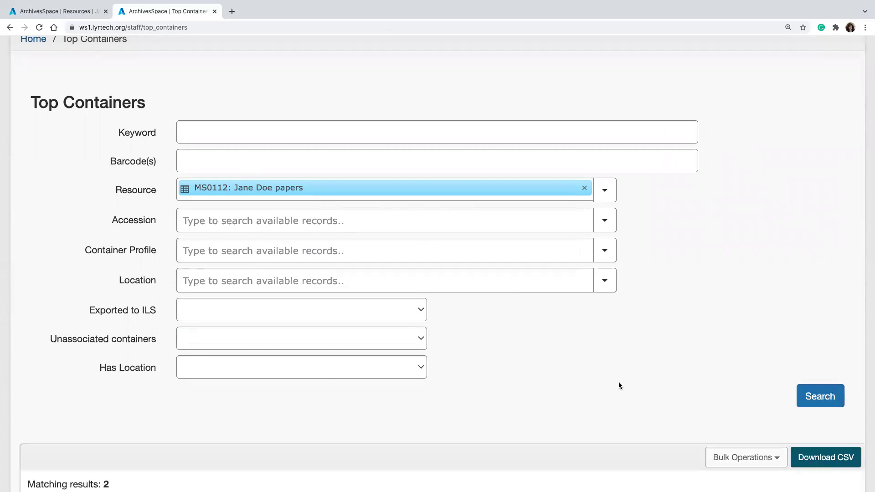
scroll(619, 383, "down", 4)
scroll(619, 386, "down", 3)
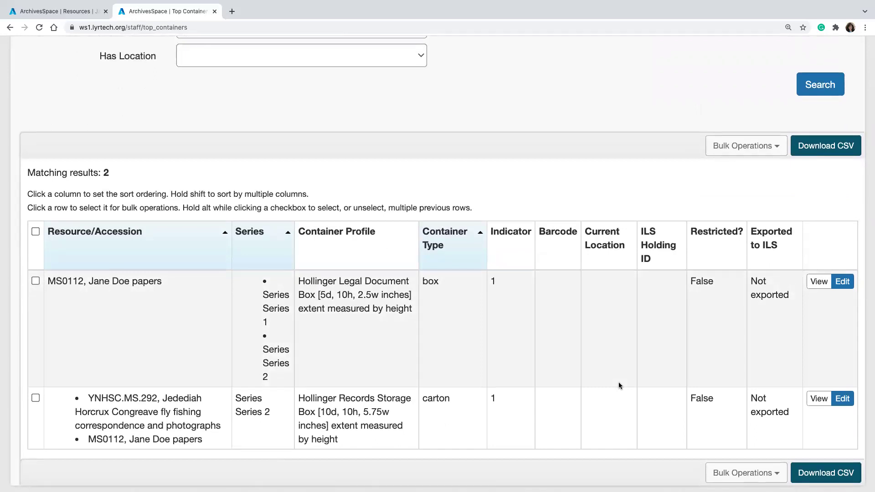
scroll(619, 386, "up", 1)
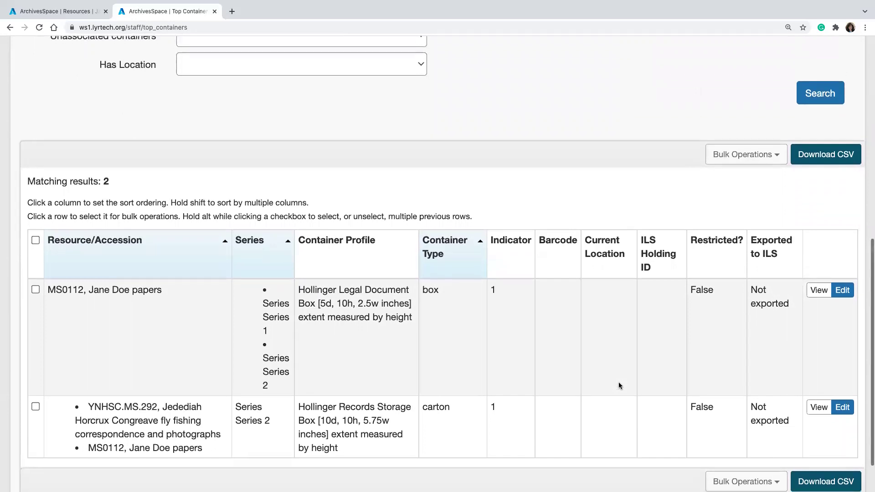
- Select all the listed top containers, examine the bulk Update Container Profiles operation and cancel it
left_click(36, 241)
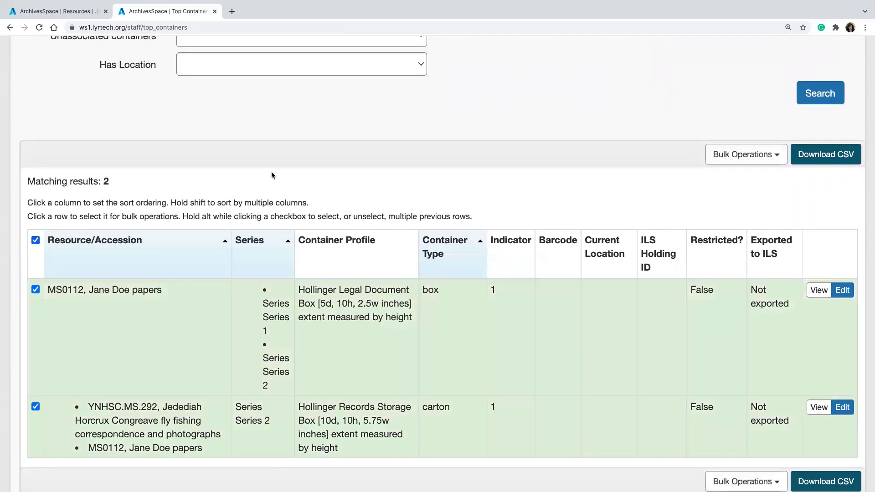
left_click(712, 156)
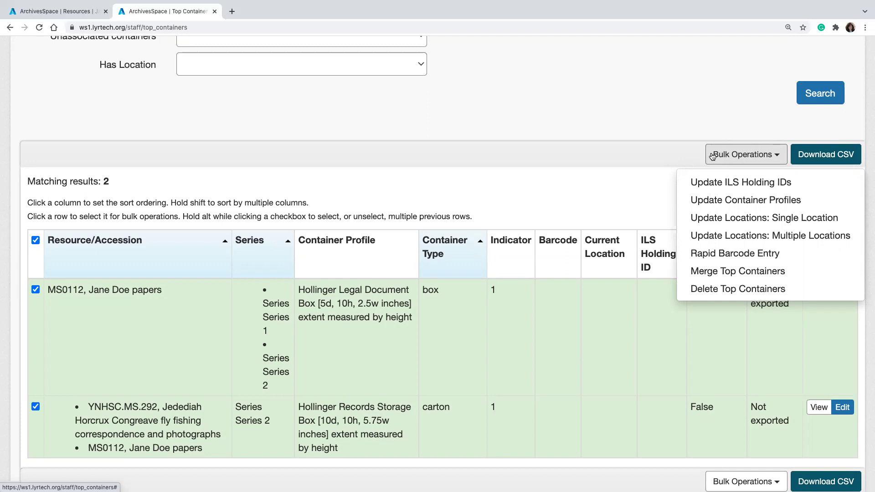
left_click(730, 201)
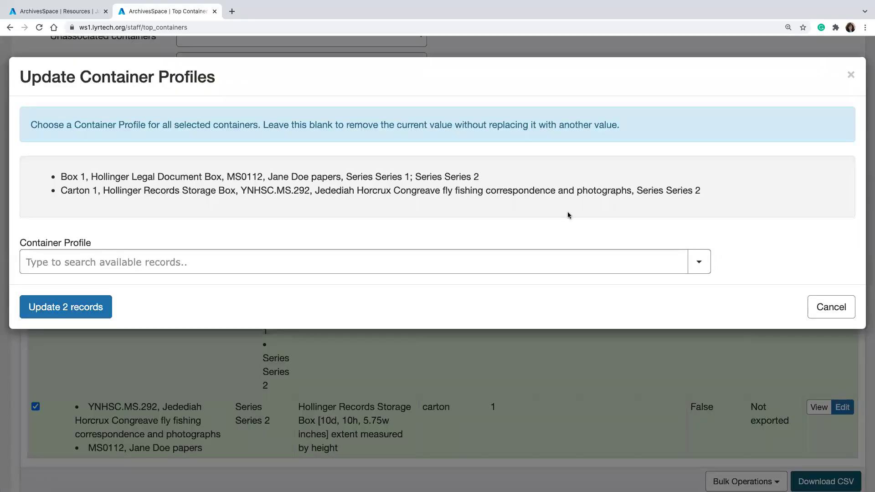
left_click(502, 253)
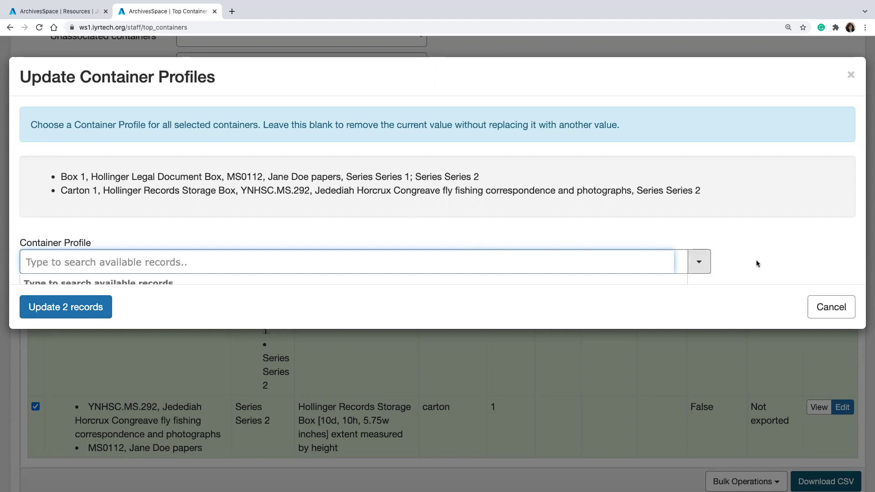
left_click(844, 309)
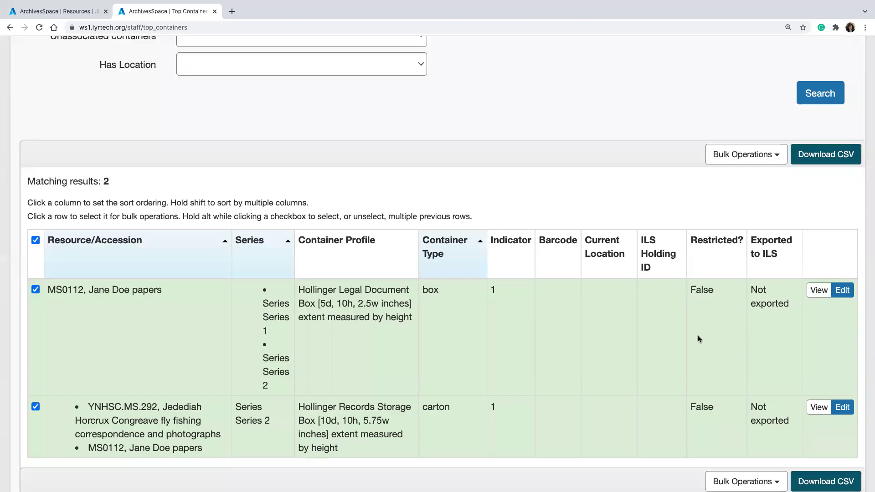
- Examine the Merge Top Containers operation for the selected containers, cancel it, and look over the other bulk operations
left_click(753, 153)
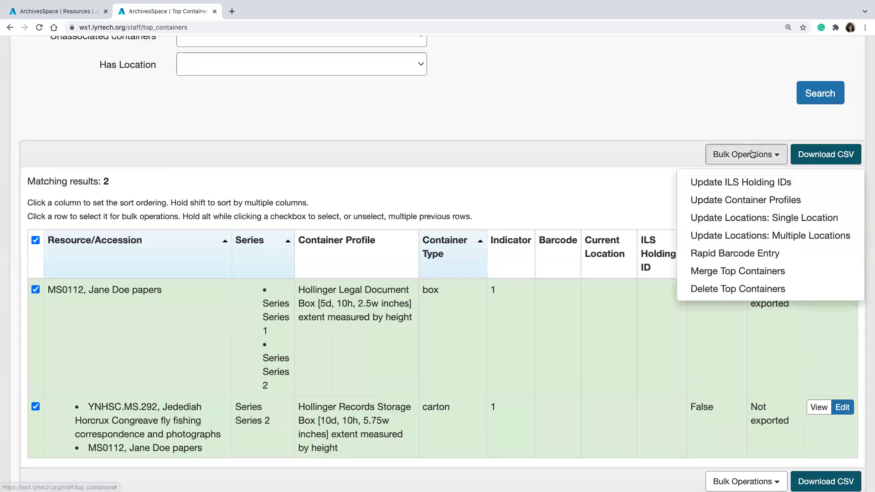
left_click(731, 271)
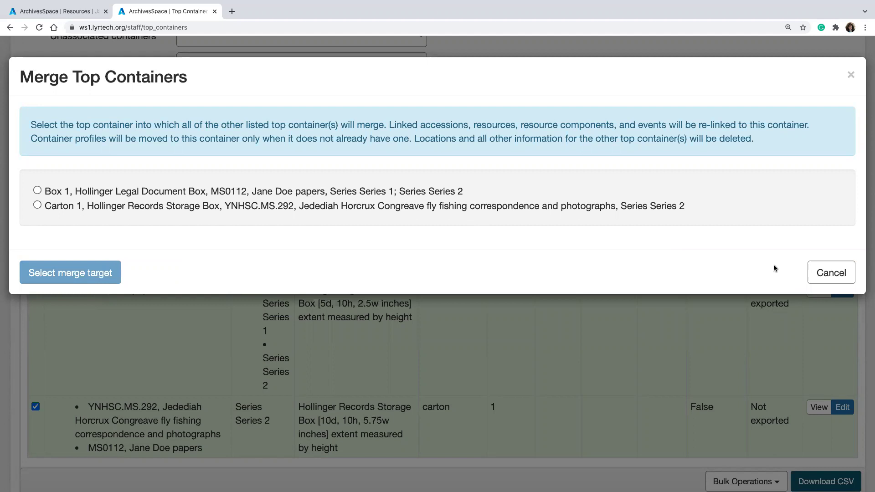
left_click(850, 74)
left_click(725, 157)
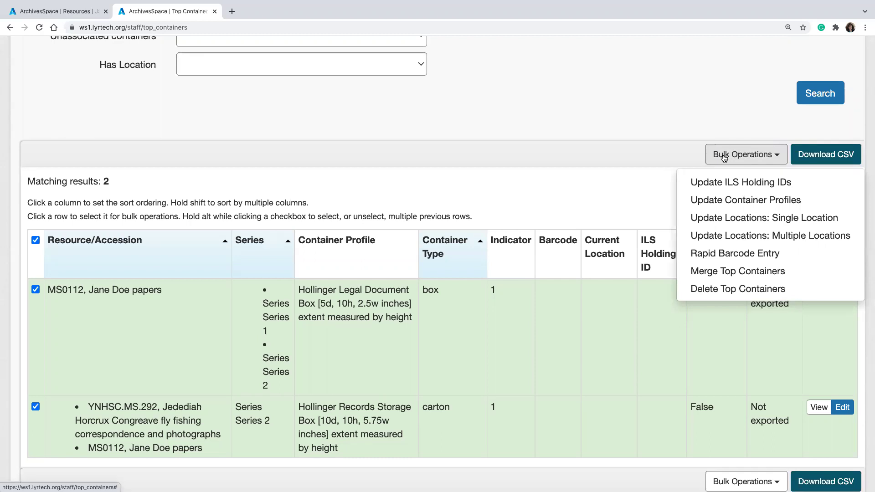
scroll(518, 310, "down", 2)
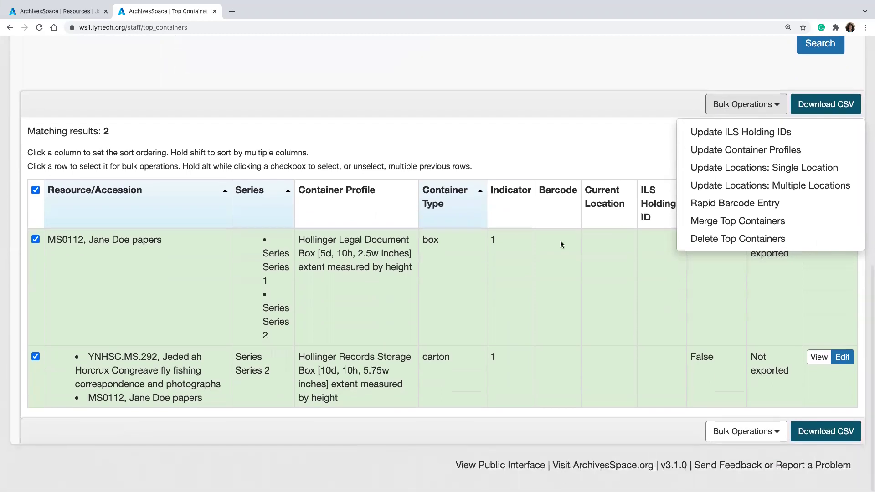
left_click(583, 150)
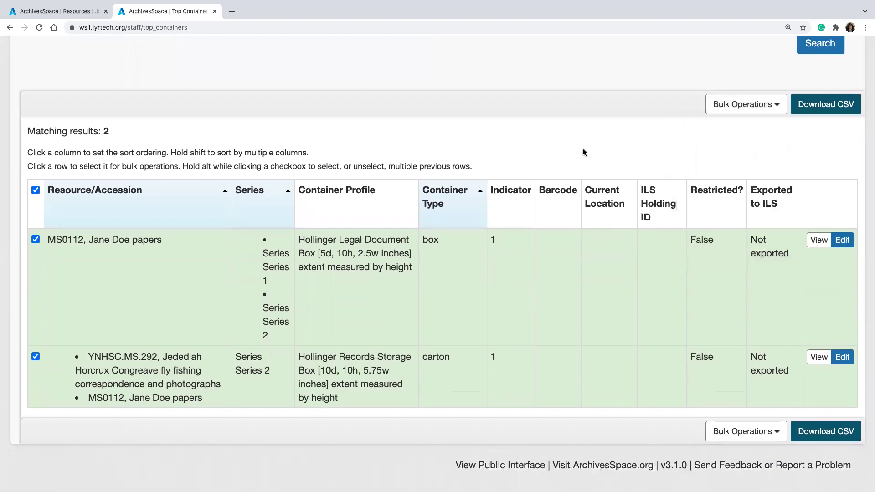
scroll(586, 167, "up", 10)
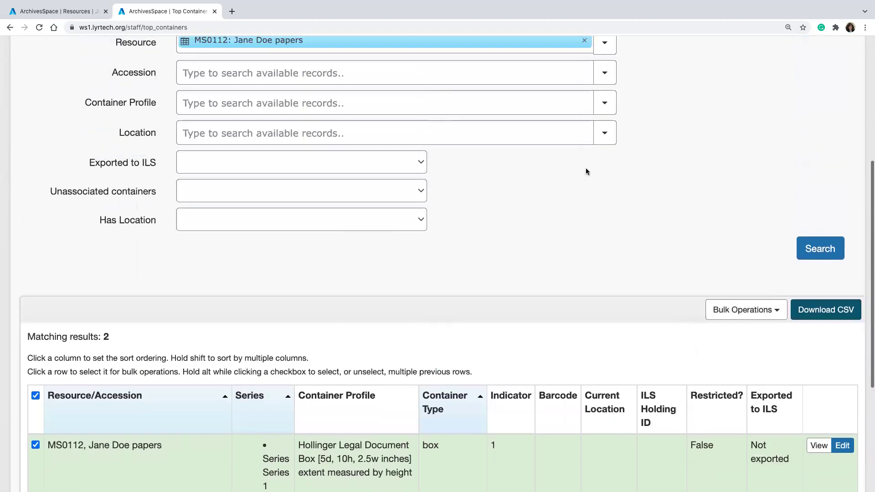
scroll(586, 171, "up", 3)
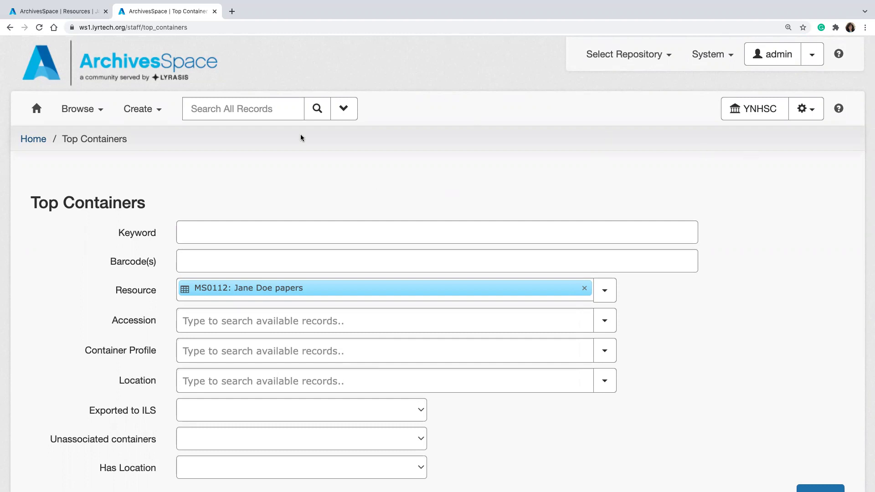
mouse_move(263, 291)
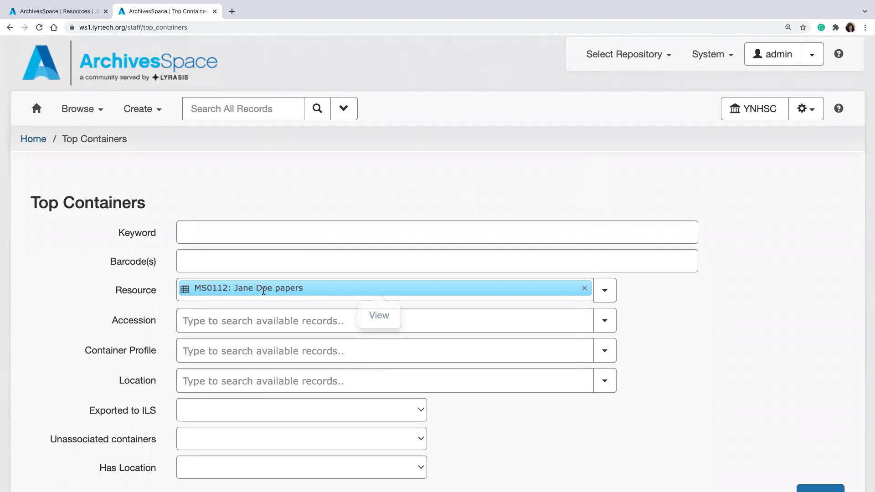
- Open the Jane Doe papers resource from the top container filter for editing and close the old resource browser tab
left_click(371, 315)
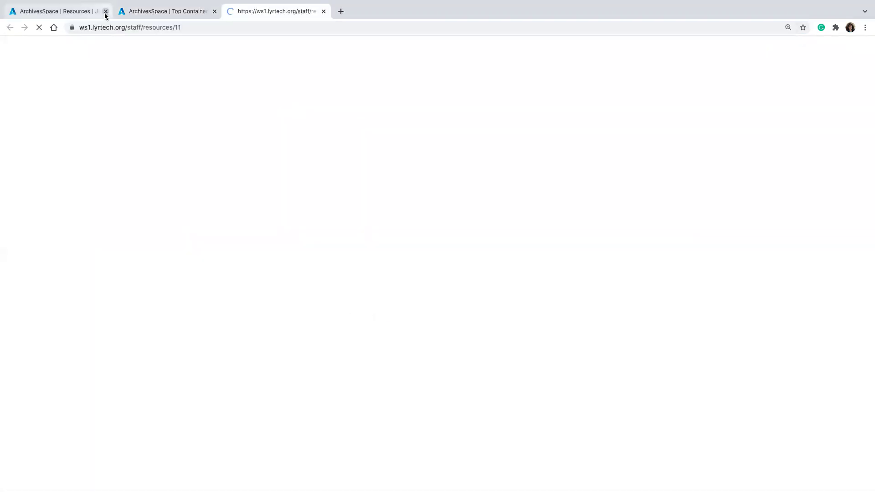
left_click(105, 12)
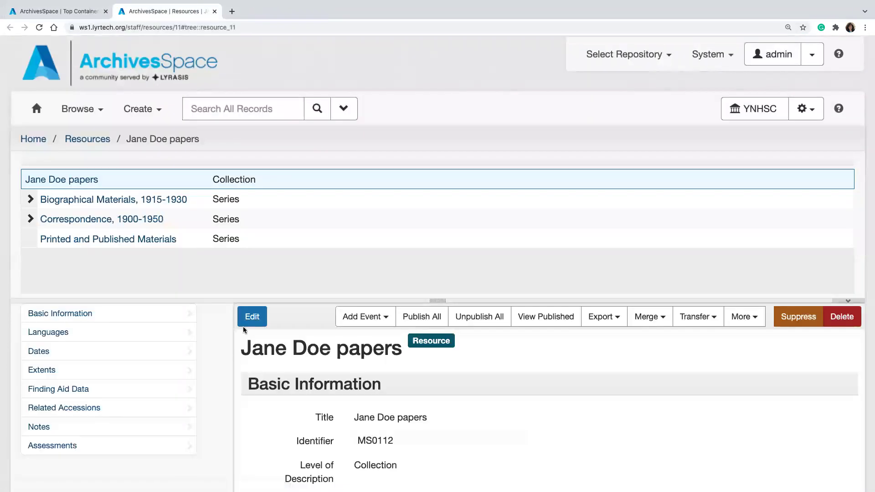
left_click(251, 320)
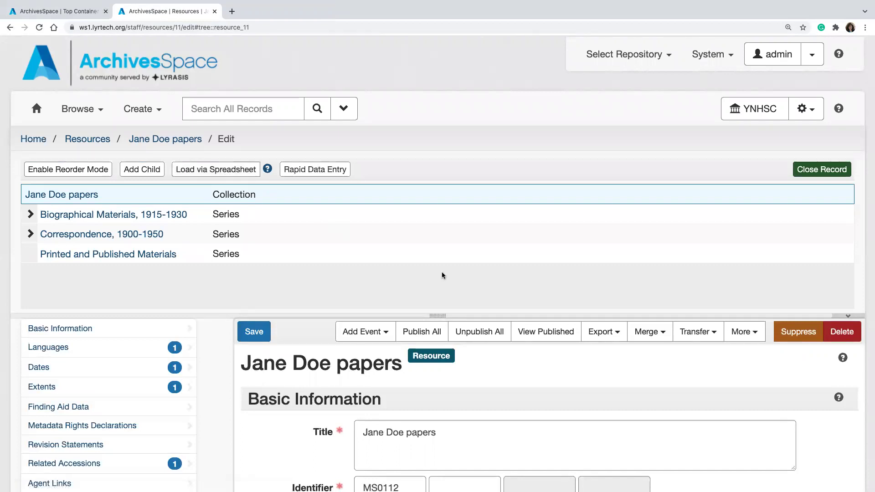
- Look over the additional actions and export options available for the Jane Doe papers resource
scroll(684, 371, "down", 1)
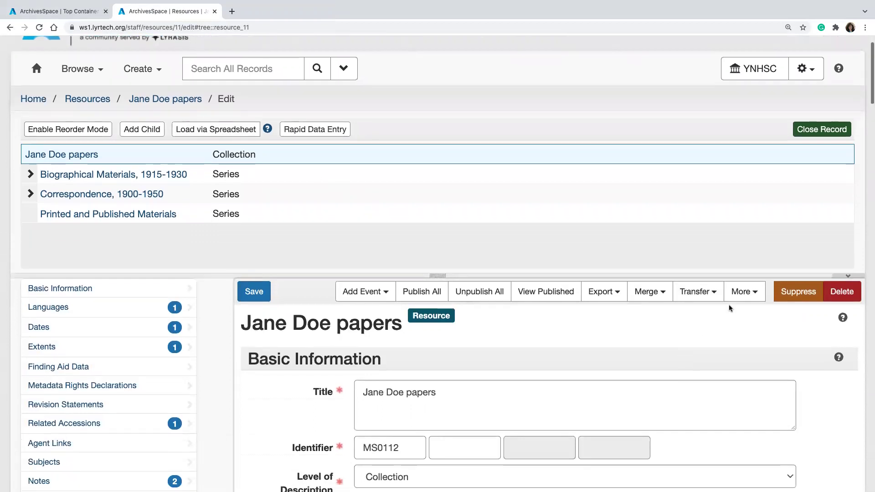
left_click(737, 301)
left_click(613, 295)
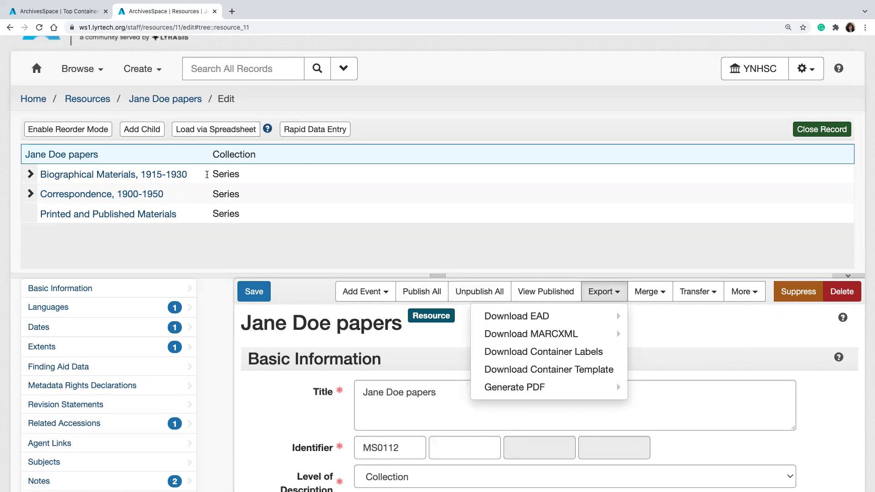
left_click(248, 395)
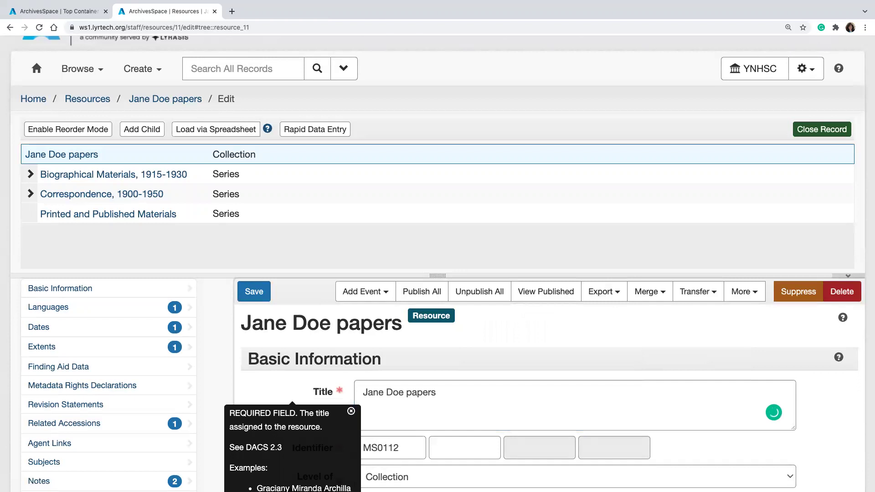
left_click(351, 412)
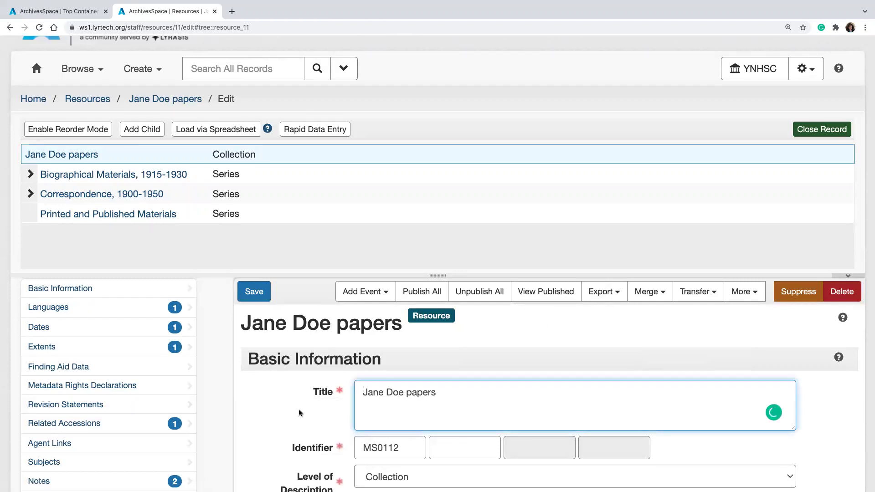
- Open the Birth Certificate, 1900 May 1 file under Biographical Materials and examine its container instance
scroll(297, 410, "down", 3)
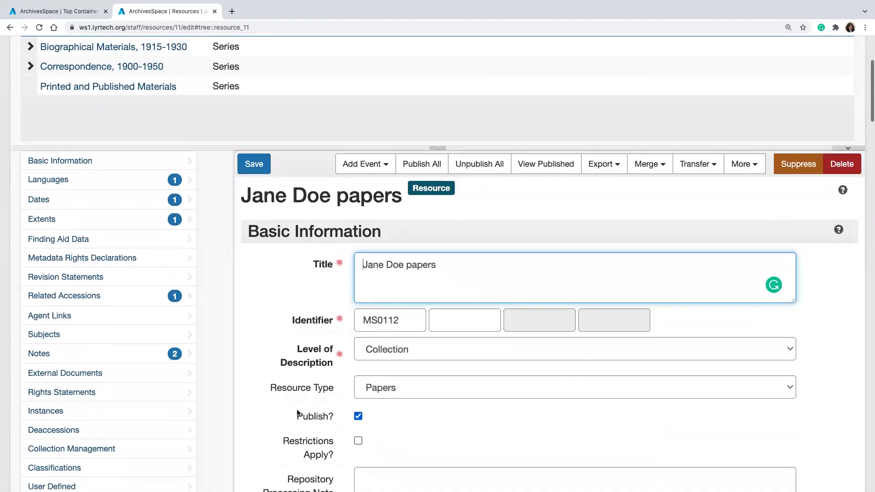
scroll(297, 413, "down", 3)
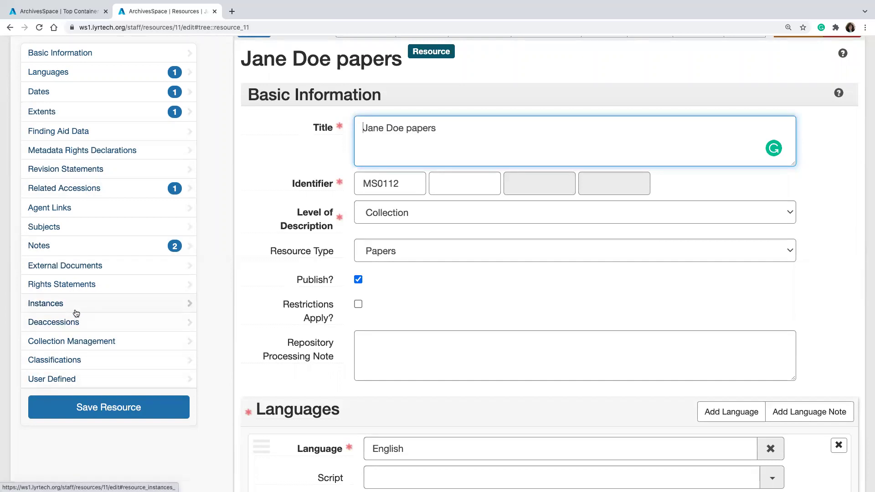
scroll(77, 310, "up", 7)
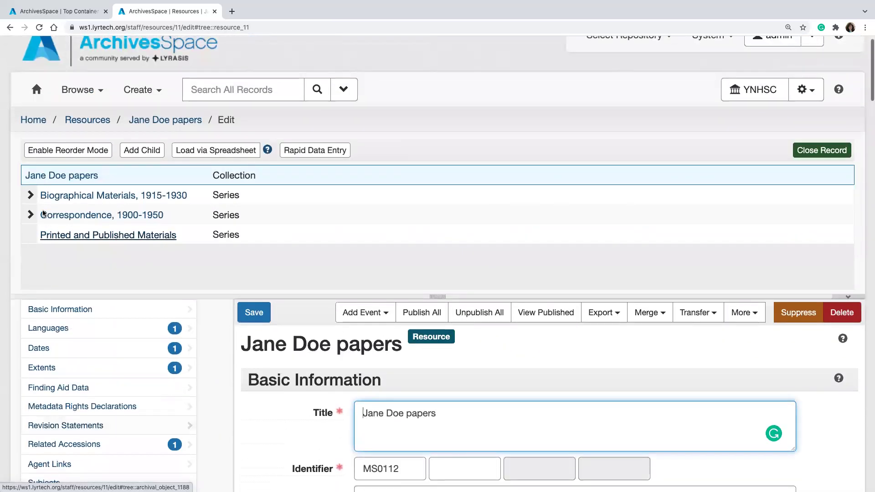
left_click(31, 195)
left_click(75, 216)
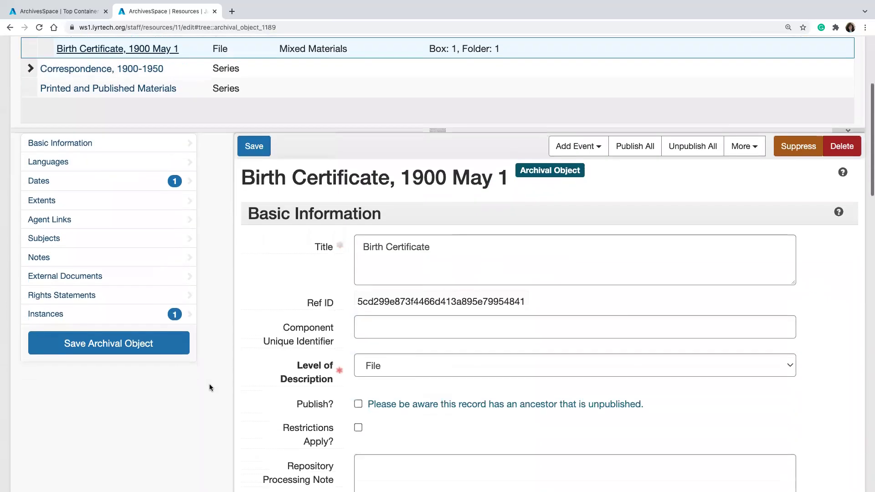
left_click(141, 314)
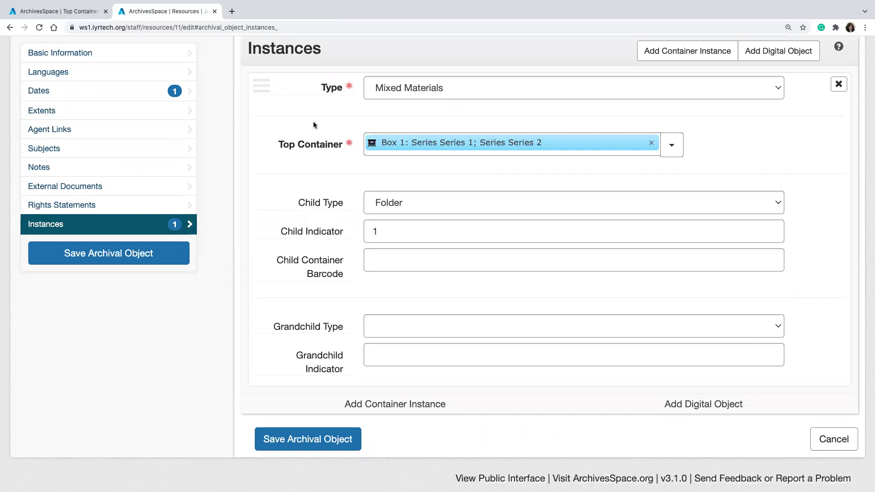
left_click(50, 256)
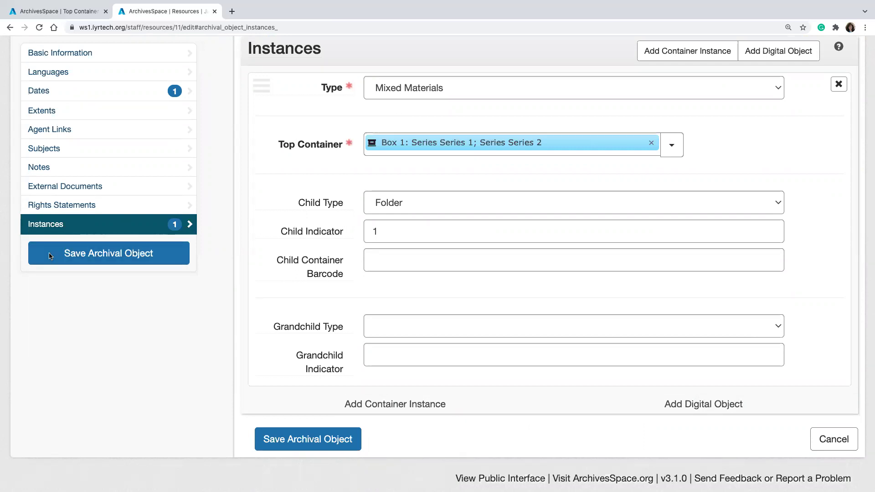
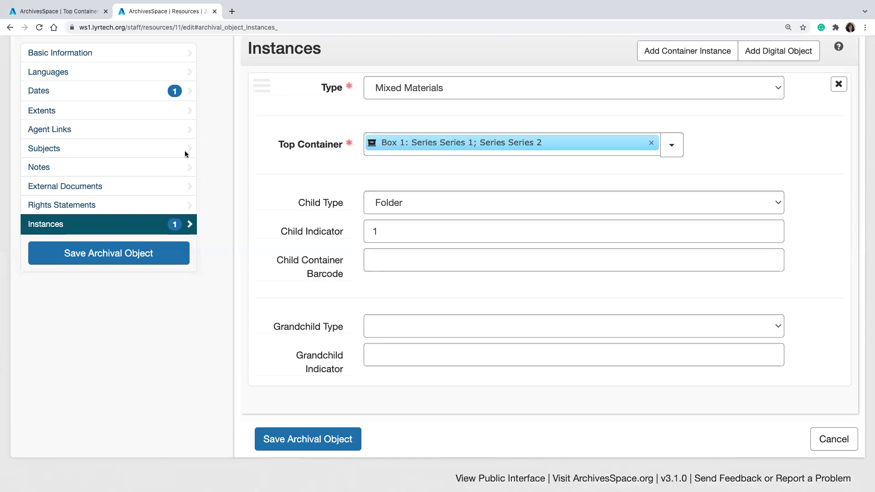
- Change the child indicator of the Birth Certificate's folder instance to the range 1-5
scroll(286, 234, "up", 20)
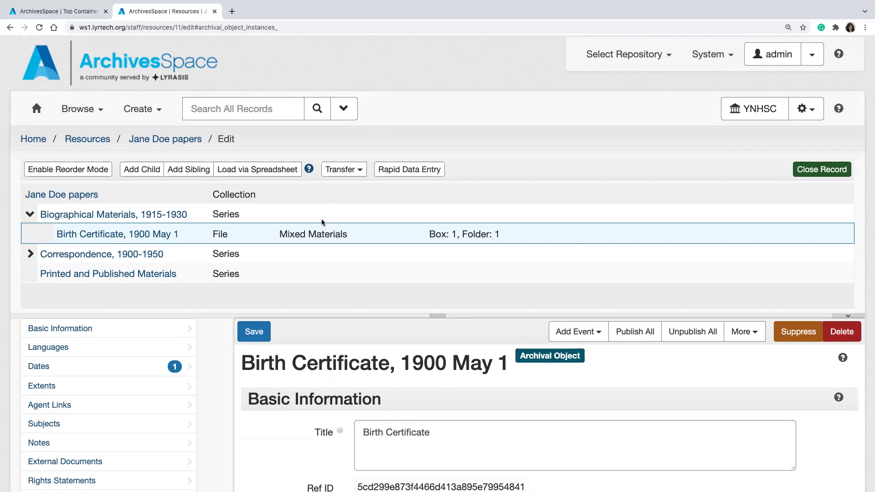
scroll(227, 358, "down", 2)
scroll(226, 354, "down", 2)
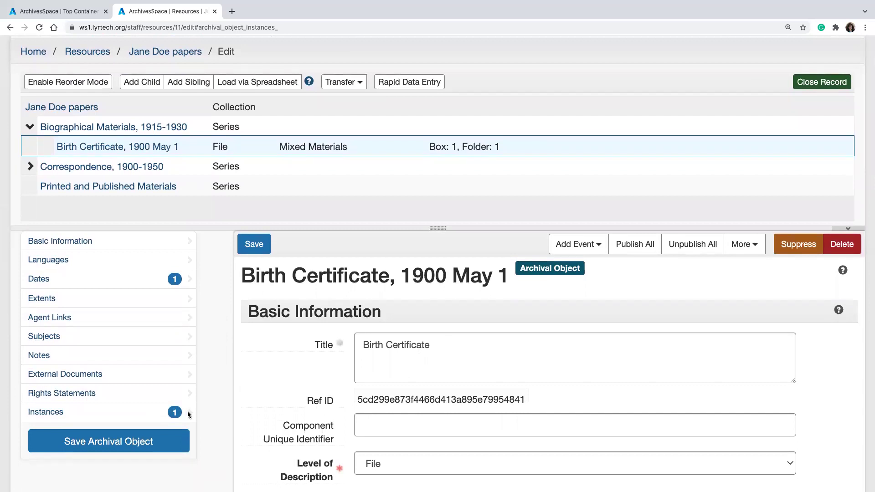
left_click(143, 418)
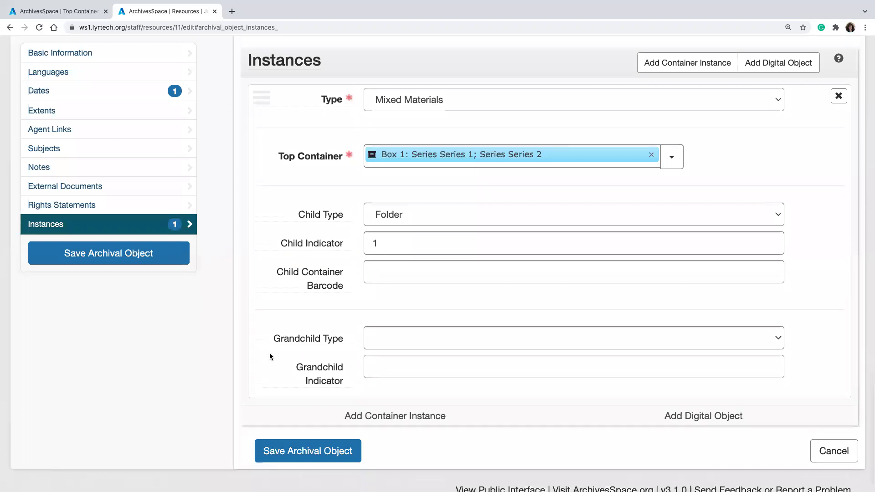
left_click(388, 246)
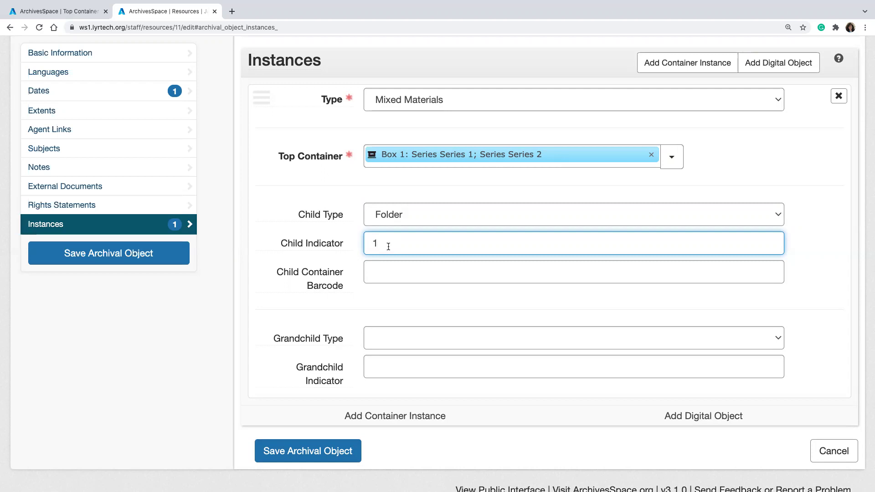
left_click(407, 215)
left_click(406, 215)
left_click(400, 244)
type("-5")
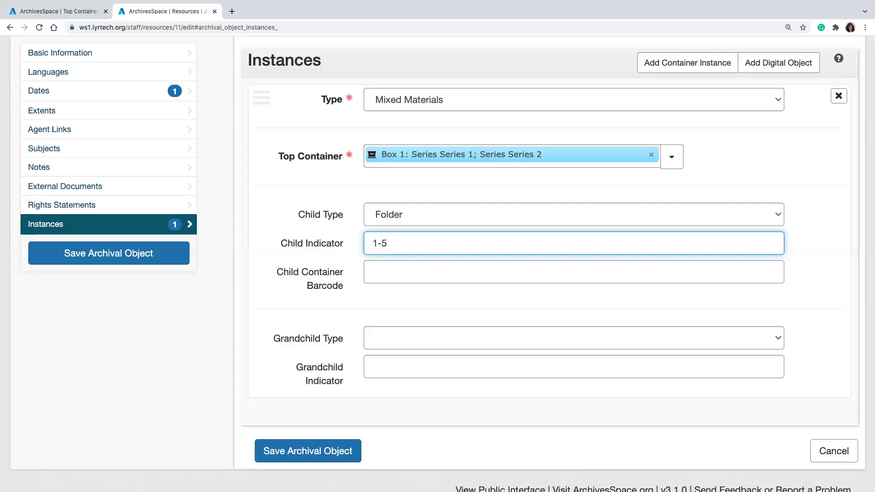
- Clear the folder's child indicator and try to save the Birth Certificate archival object without it
left_click_drag(400, 244, 348, 244)
key("BackSpace")
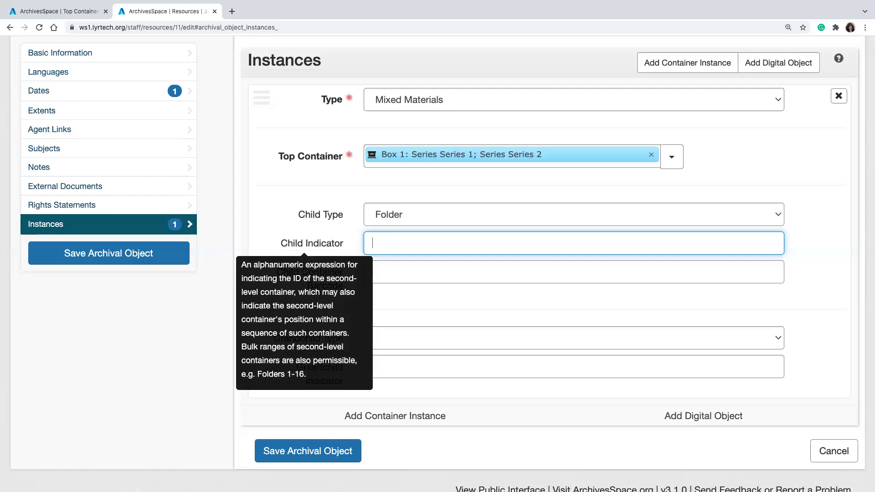
left_click(266, 201)
left_click(155, 260)
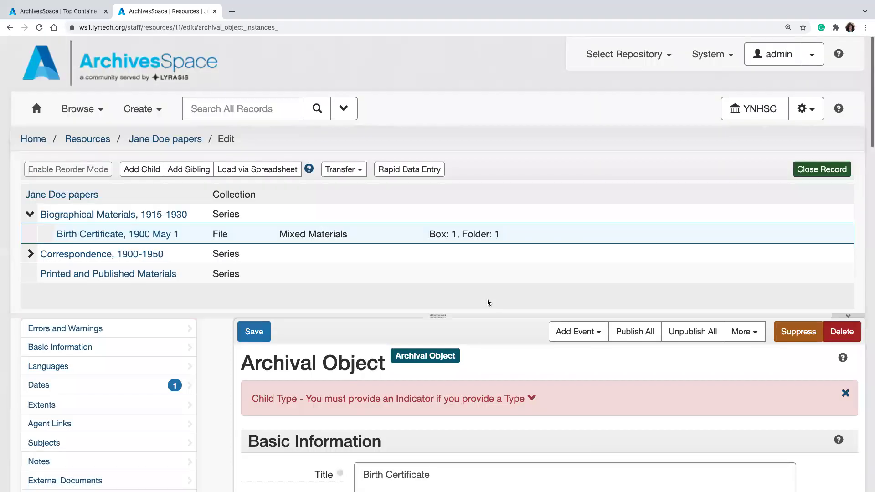
- Examine the save error on the Birth Certificate record and the field guidance for Child Type and Child Indicator
scroll(472, 400, "down", 10)
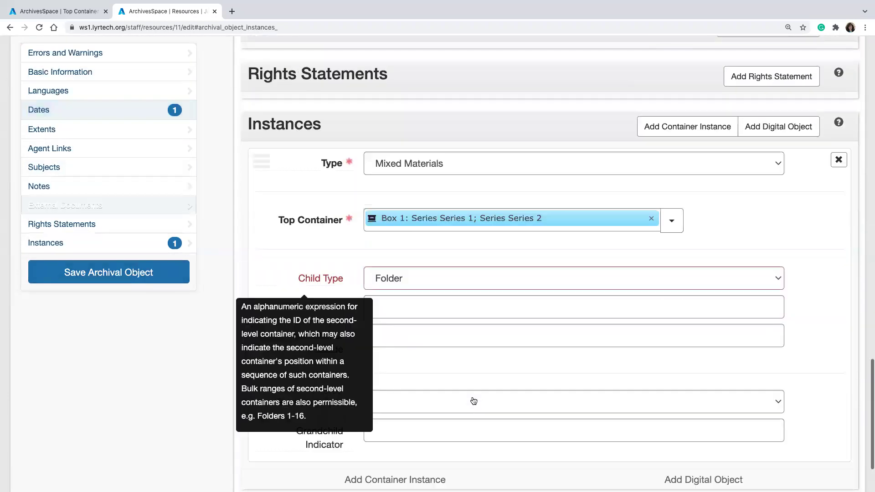
left_click(457, 218)
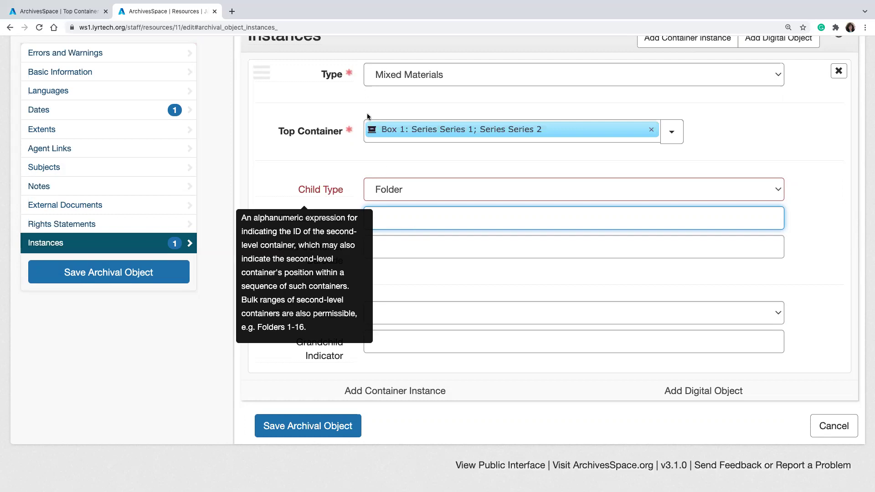
left_click(324, 192)
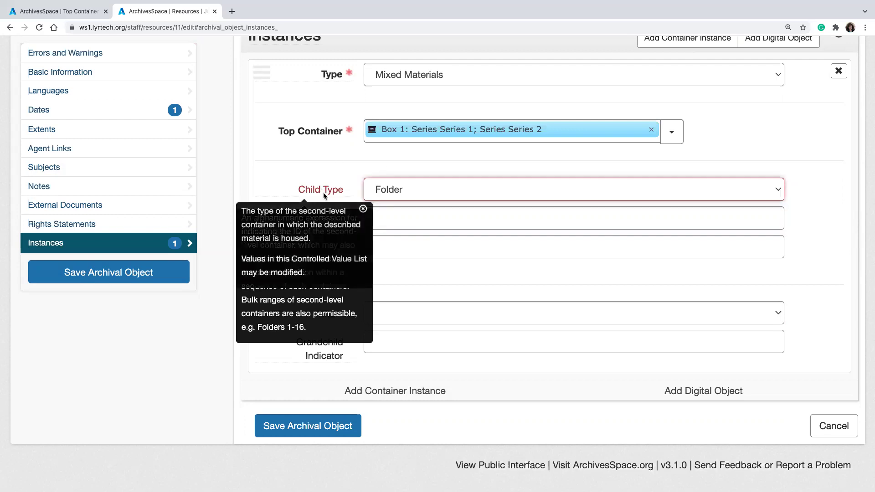
left_click(364, 209)
left_click(401, 224)
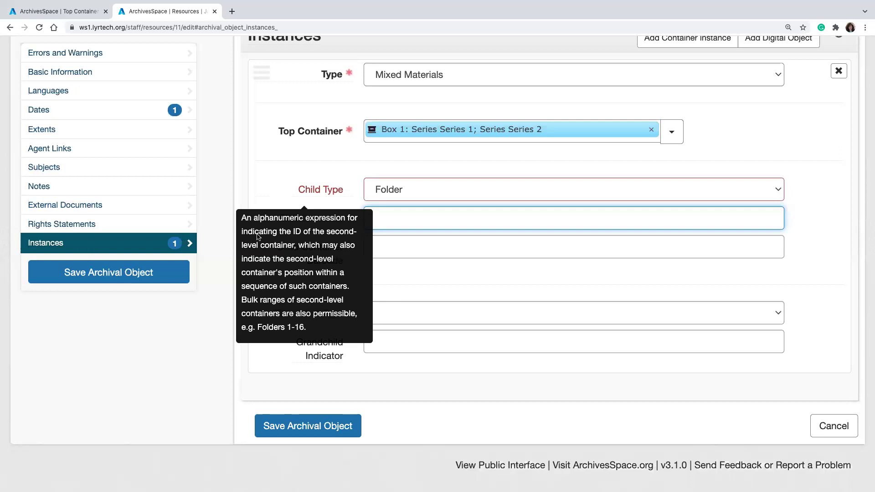
scroll(258, 183, "up", 1)
scroll(258, 183, "up", 20)
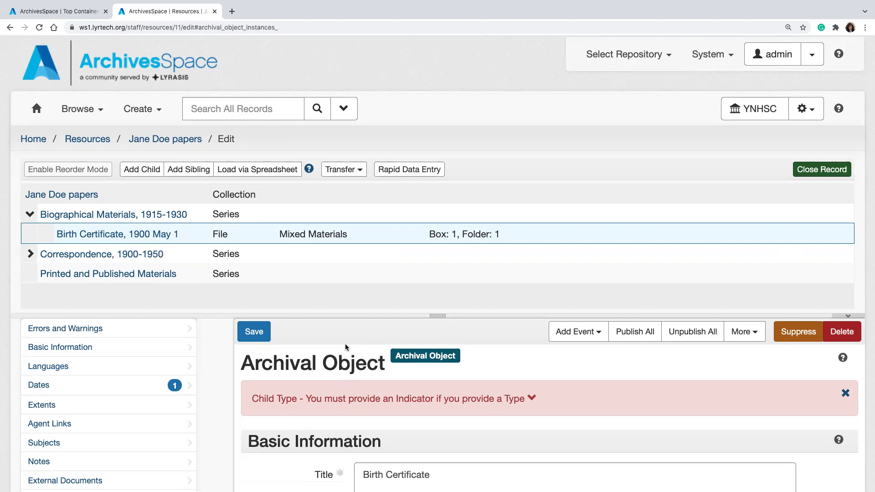
scroll(483, 392, "down", 1)
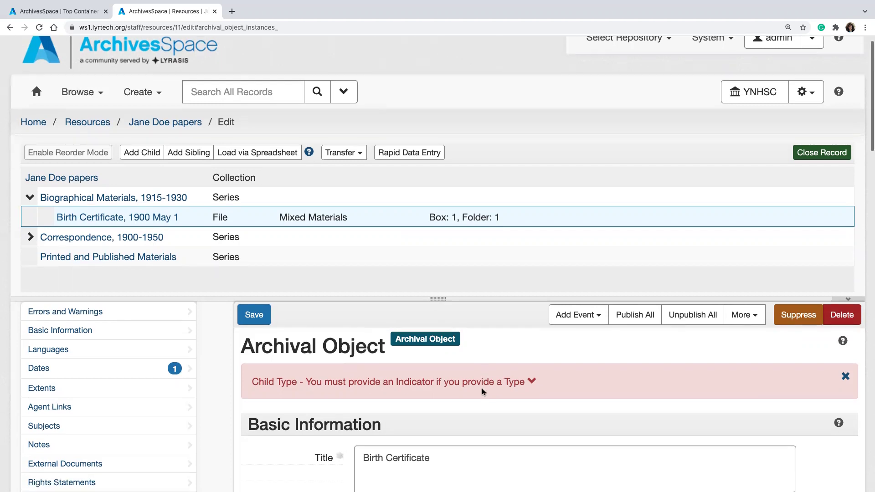
scroll(285, 382, "down", 2)
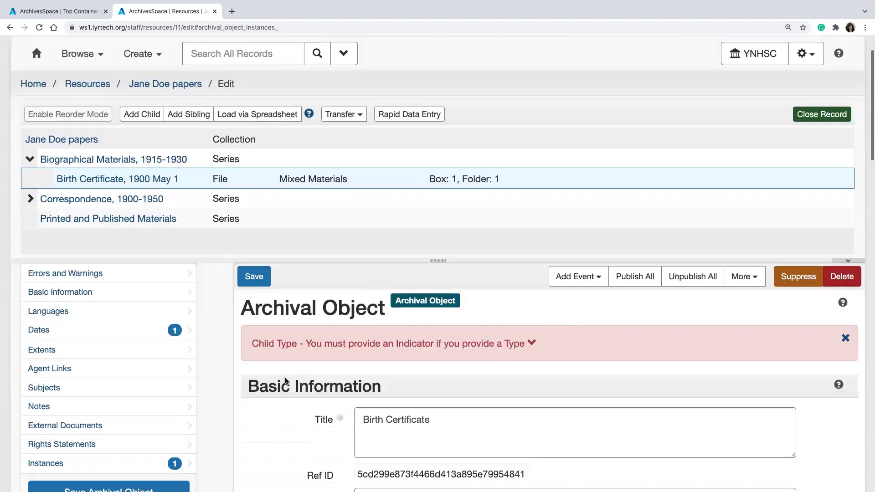
- Set the folder's child indicator to 1 in the Birth Certificate's instance and save the archival object
scroll(286, 381, "down", 20)
left_click(425, 214)
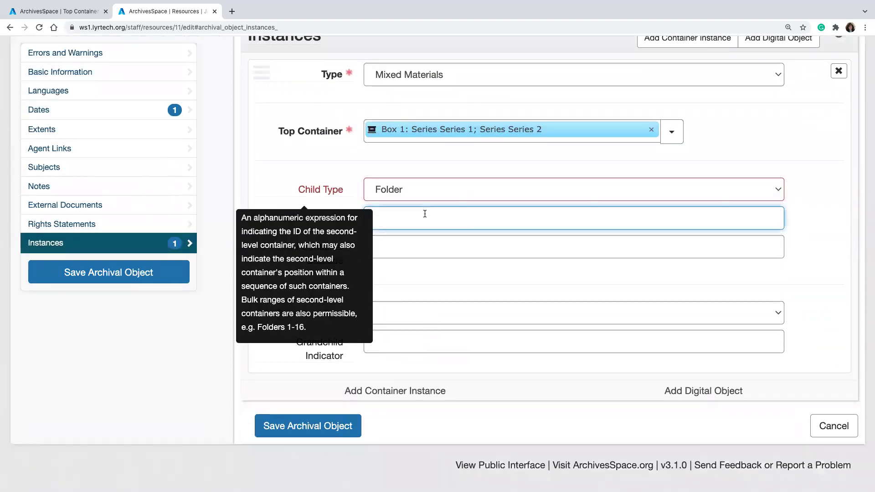
type("1")
left_click(180, 272)
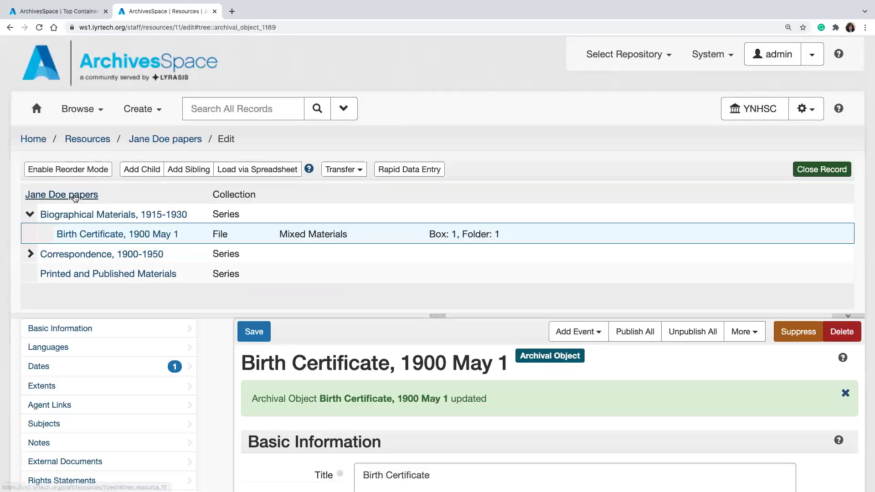
- Publish the Jane Doe papers resource together with all its subrecords and components
left_click(76, 198)
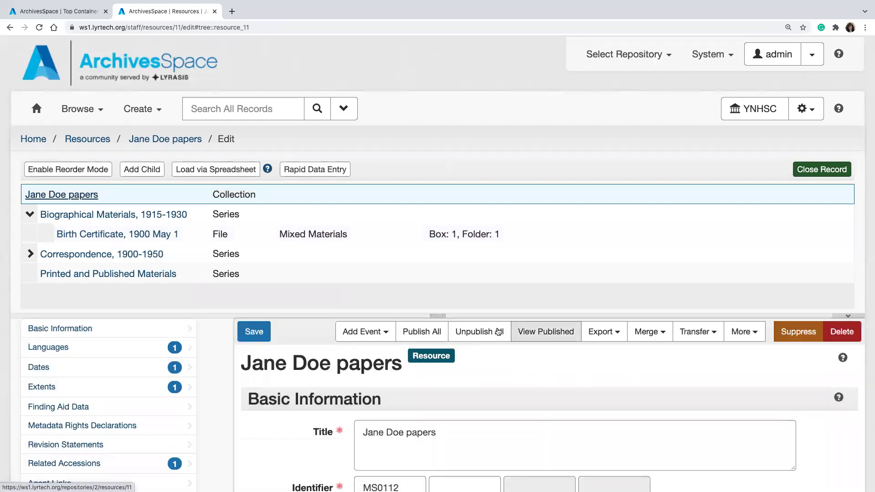
left_click(417, 332)
left_click(151, 162)
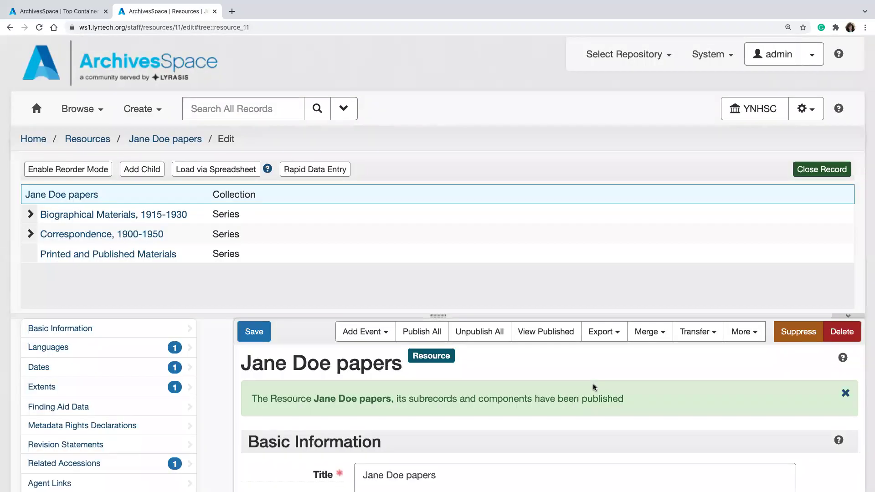
- View the published Jane Doe papers collection in the public interface, look over its overview, and close it
left_click(537, 338)
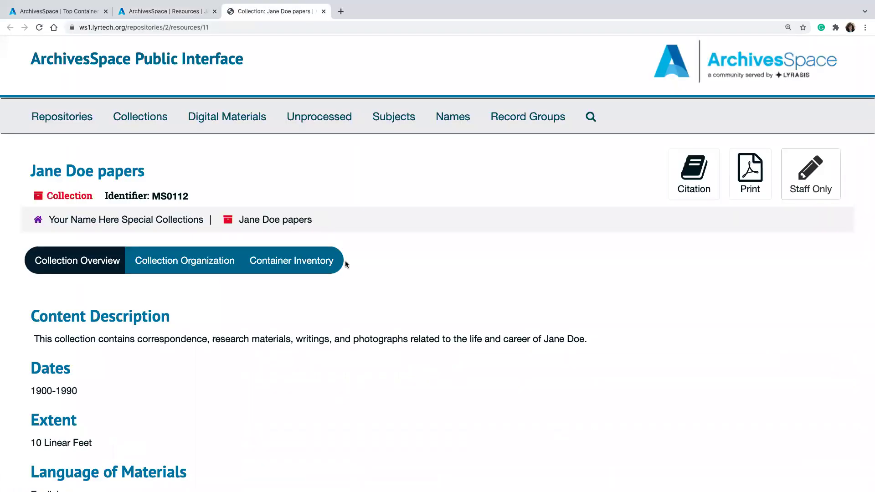
scroll(346, 264, "down", 3)
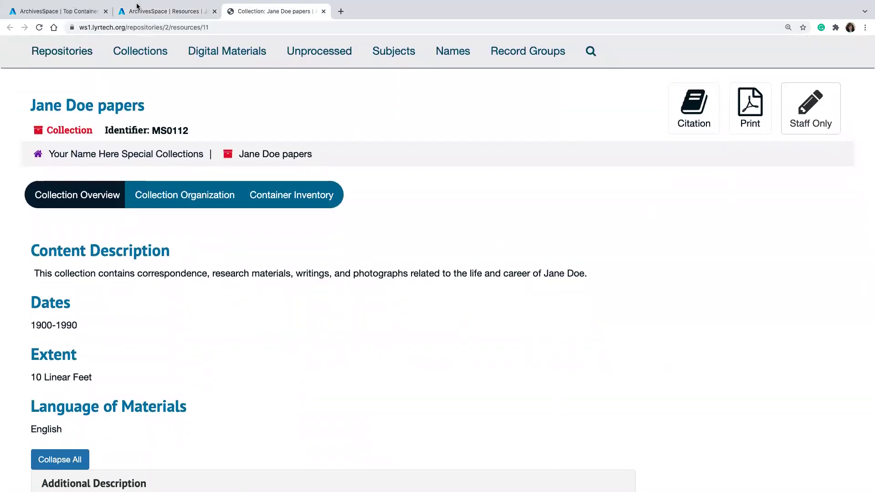
left_click(324, 11)
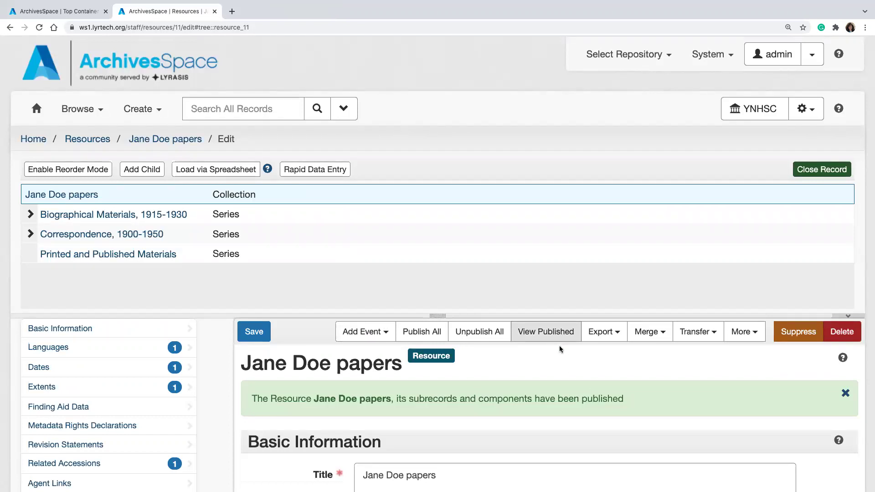
- Reopen the published Jane Doe papers page in the public interface and return to the staff record
left_click(545, 338)
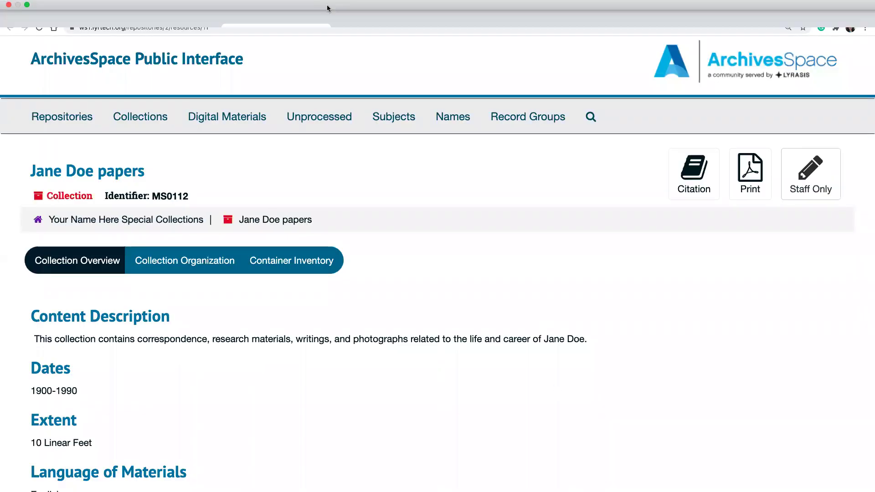
left_click(323, 11)
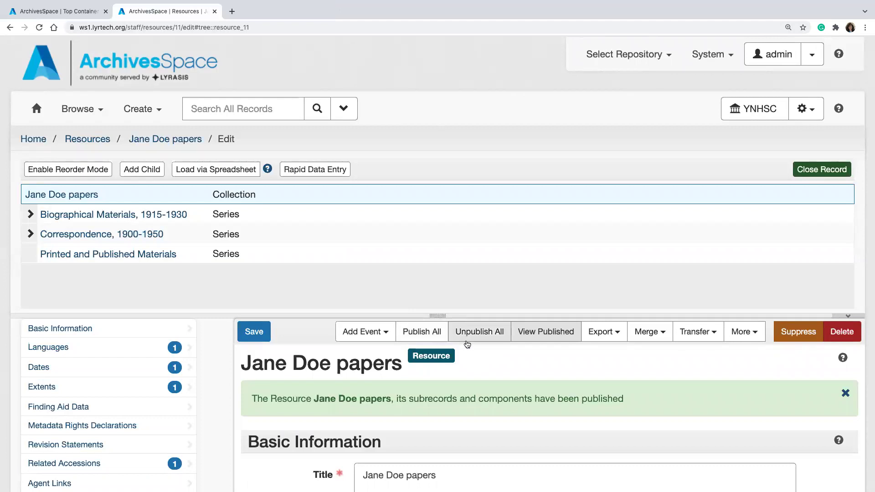
- Review the Unpublish All confirmation for the Correspondence, 1900-1950 series and cancel it
left_click(82, 235)
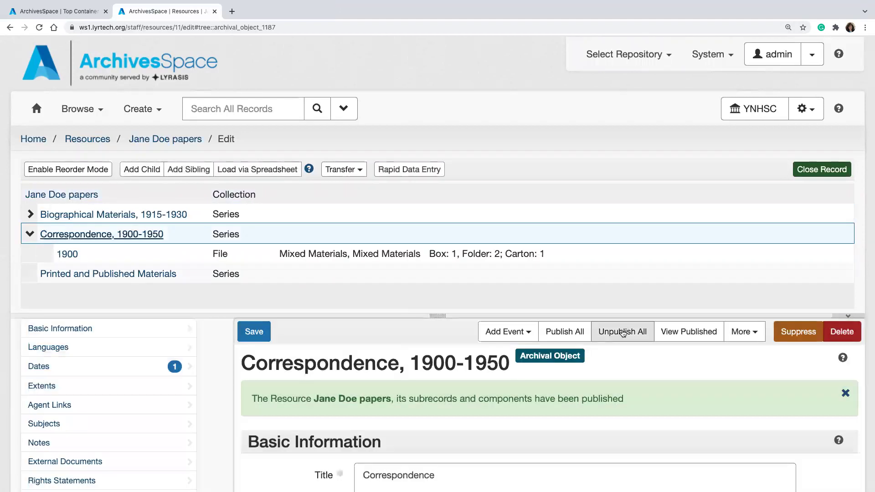
left_click(623, 332)
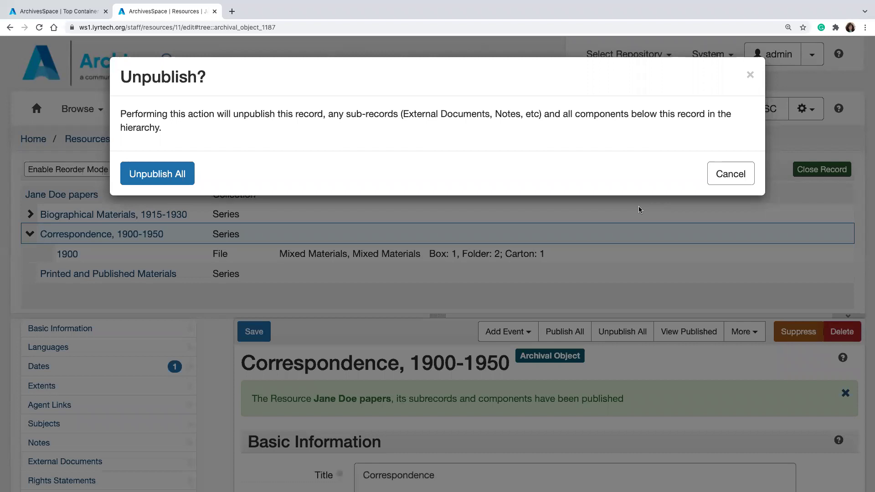
left_click(731, 174)
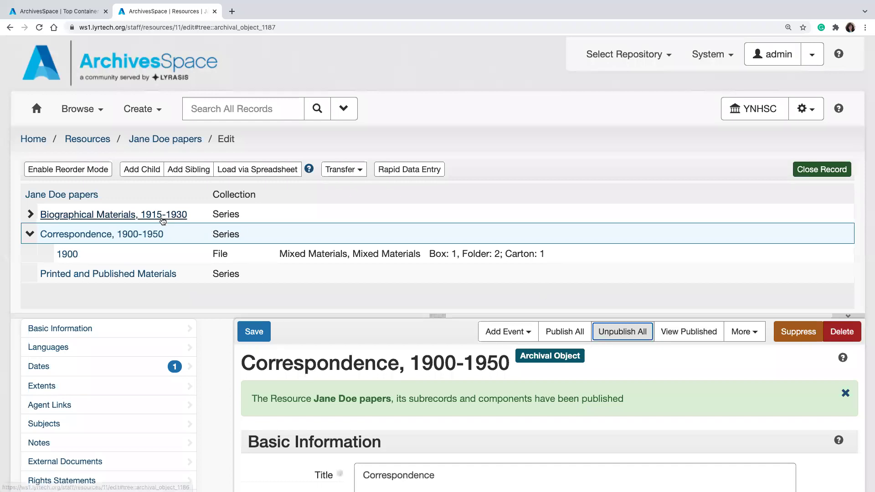
- Open the container inventory of the published Jane Doe papers collection and look through the contents of Box 1
left_click(96, 194)
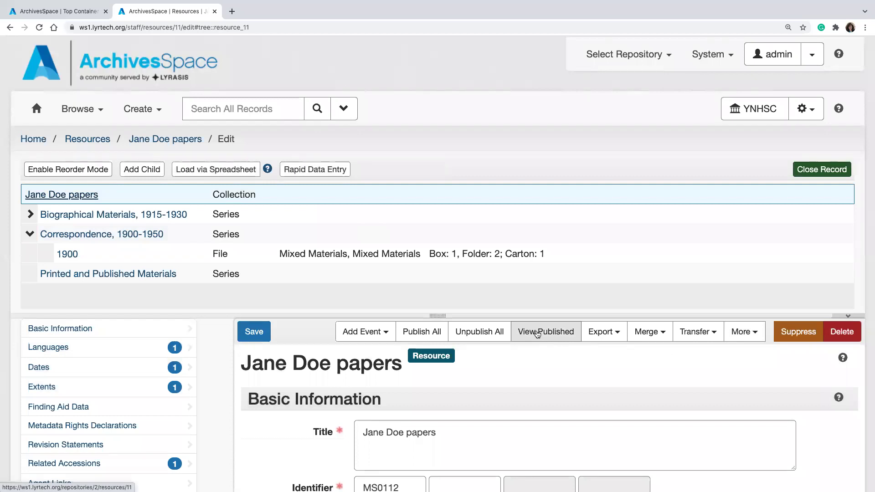
left_click(537, 333)
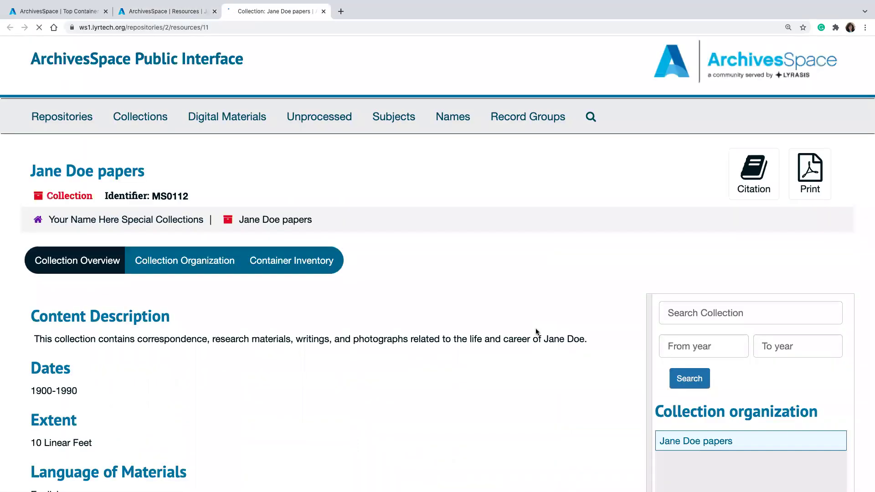
scroll(560, 368, "down", 2)
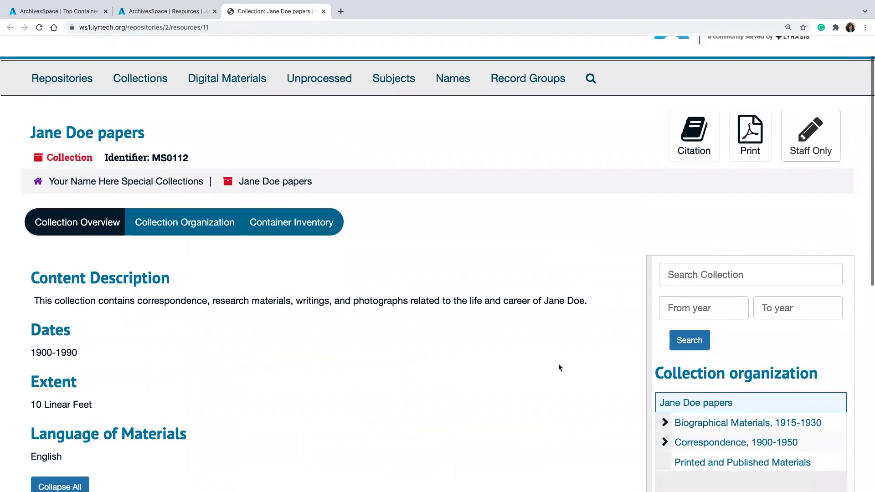
left_click(323, 234)
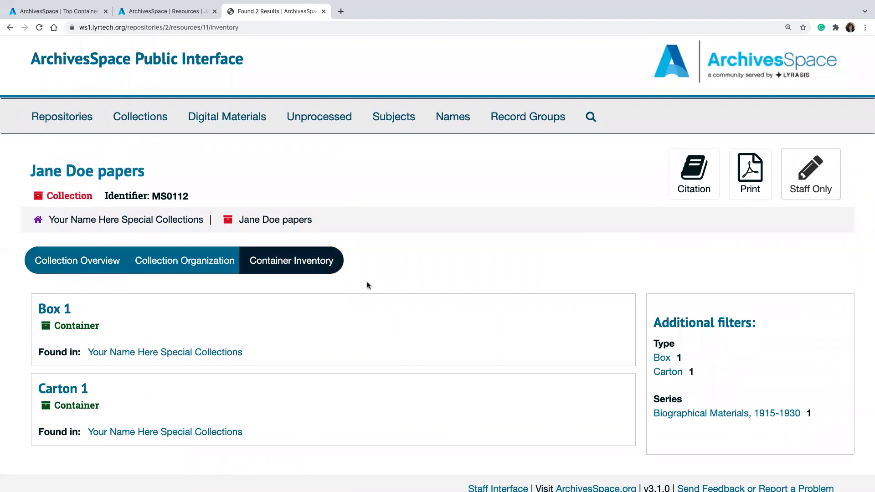
left_click(62, 312)
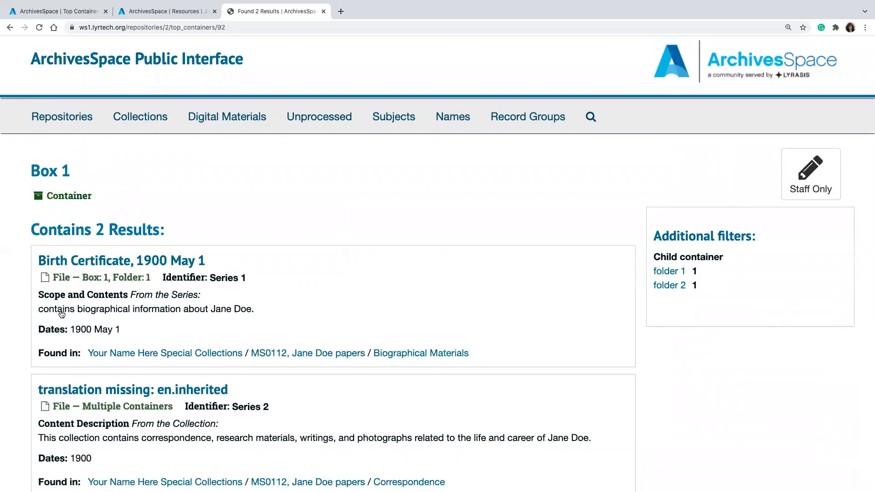
scroll(180, 382, "down", 3)
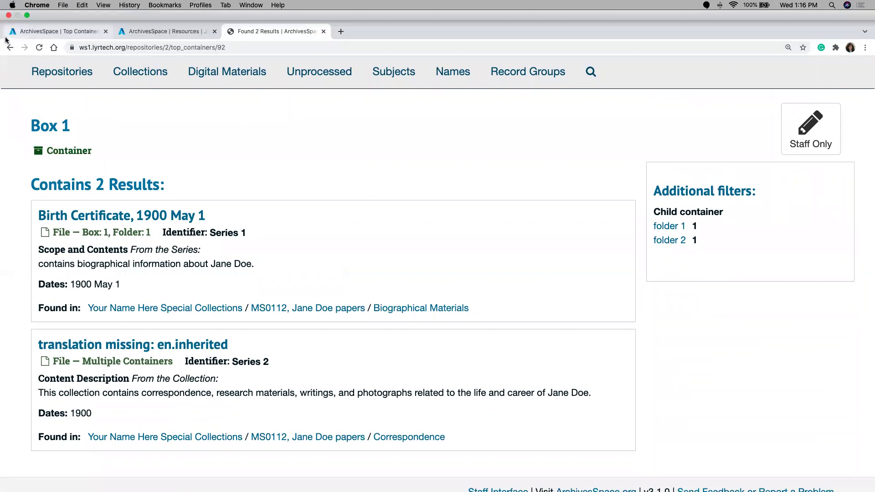
left_click(8, 47)
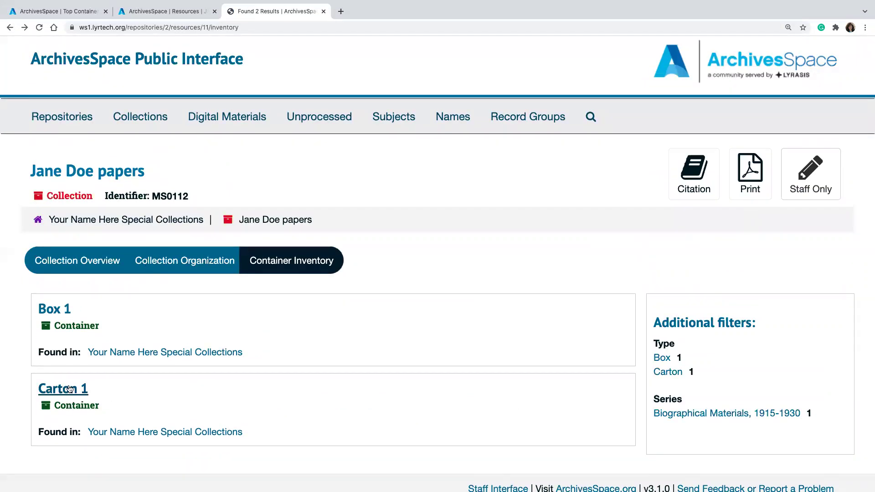
- Look through the contents of Carton 1, filter them by child container folder 18-29, and return to the collection overview
left_click(125, 374)
scroll(303, 375, "down", 5)
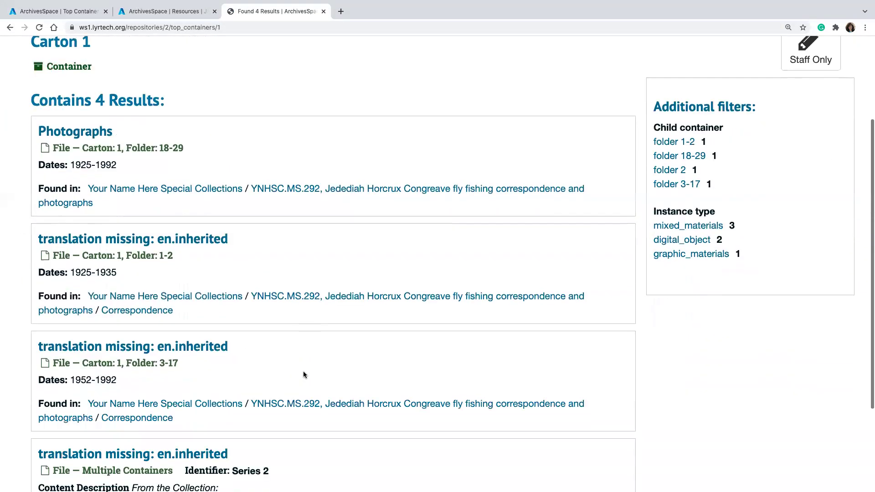
scroll(303, 375, "down", 2)
scroll(303, 375, "up", 6)
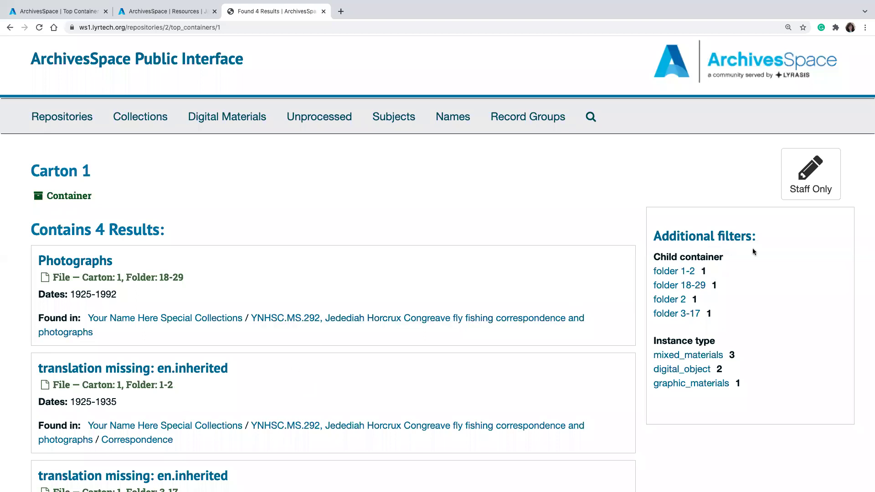
left_click(681, 290)
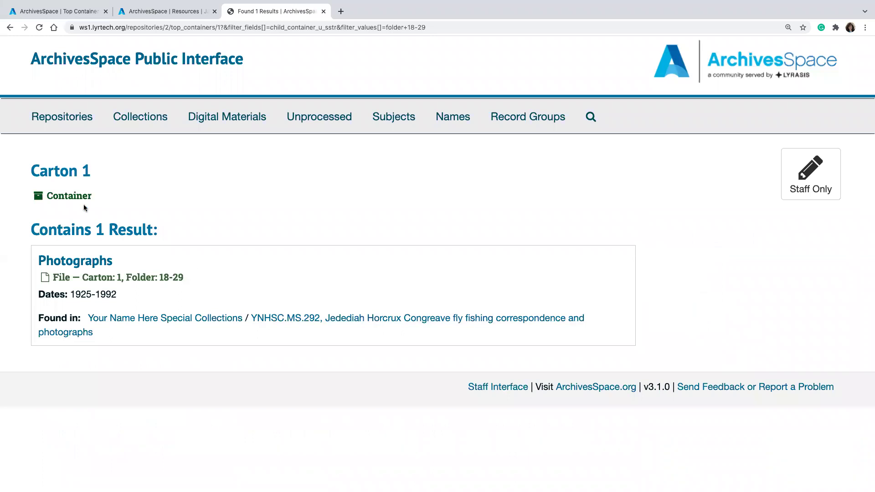
left_click(10, 28)
left_click(10, 29)
left_click(10, 29)
- View the published 1900 file under the Correspondence series of the Jane Doe papers
scroll(548, 356, "down", 4)
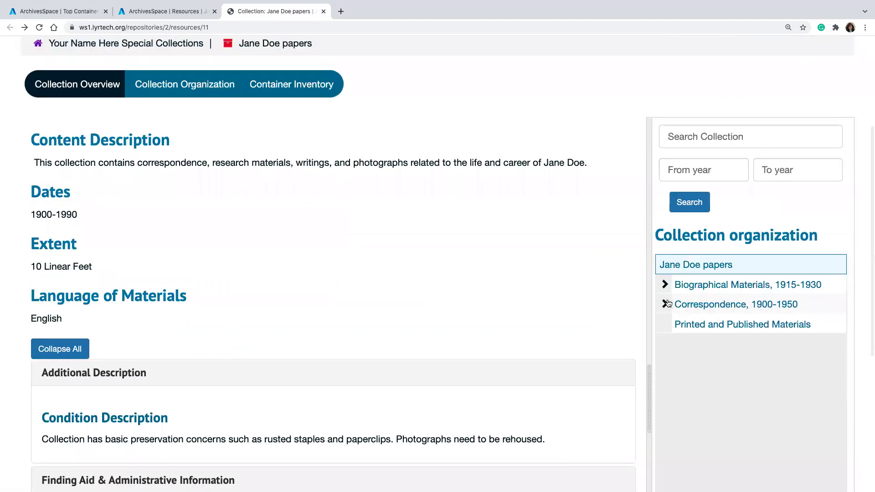
left_click(665, 304)
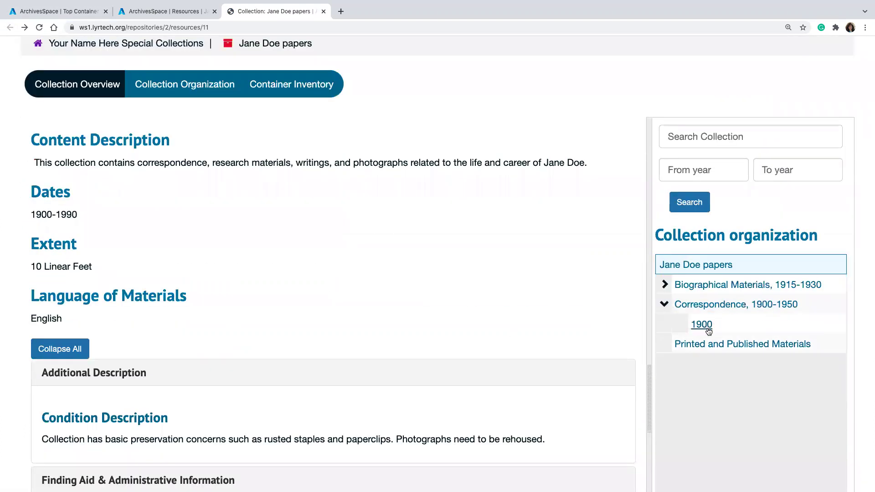
left_click(706, 328)
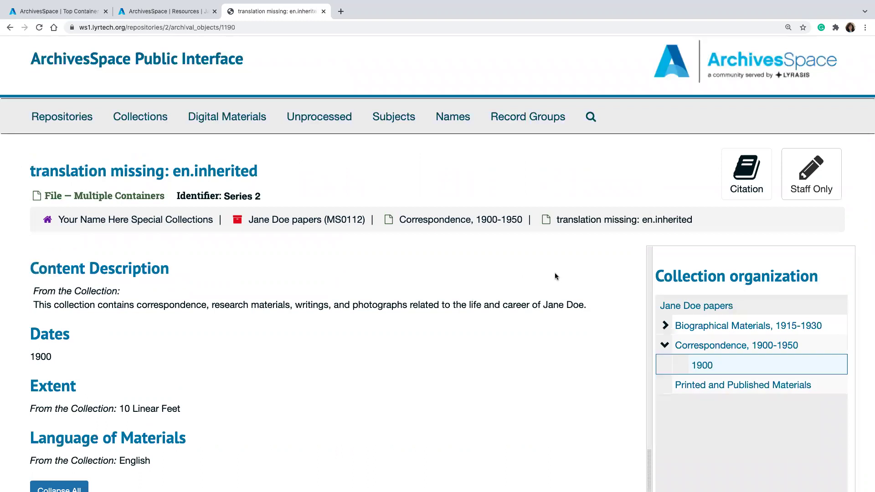
- Examine the published Birth Certificate record under Biographical Materials, including its physical storage information, and return to the staff resource record
left_click(666, 325)
left_click(702, 346)
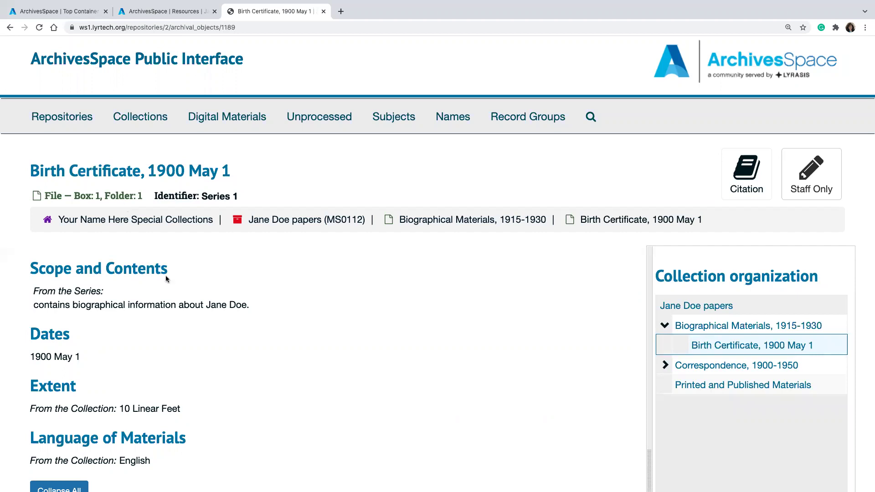
scroll(234, 361, "down", 5)
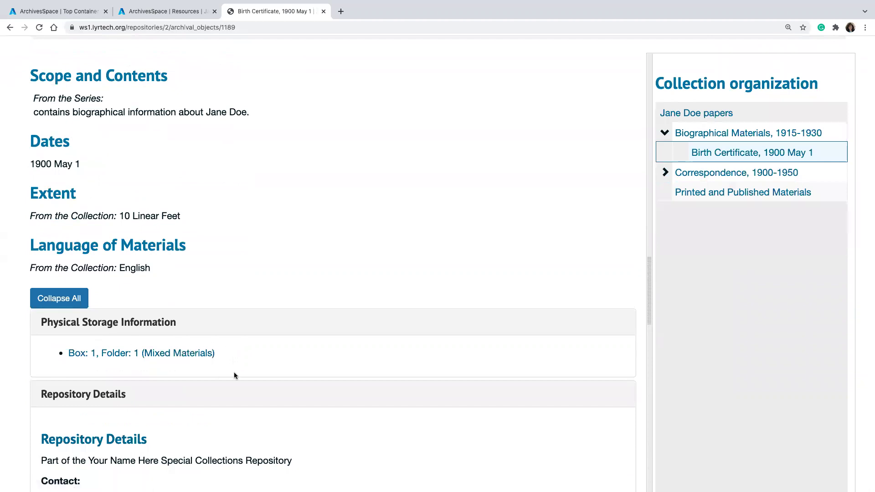
scroll(300, 348, "up", 5)
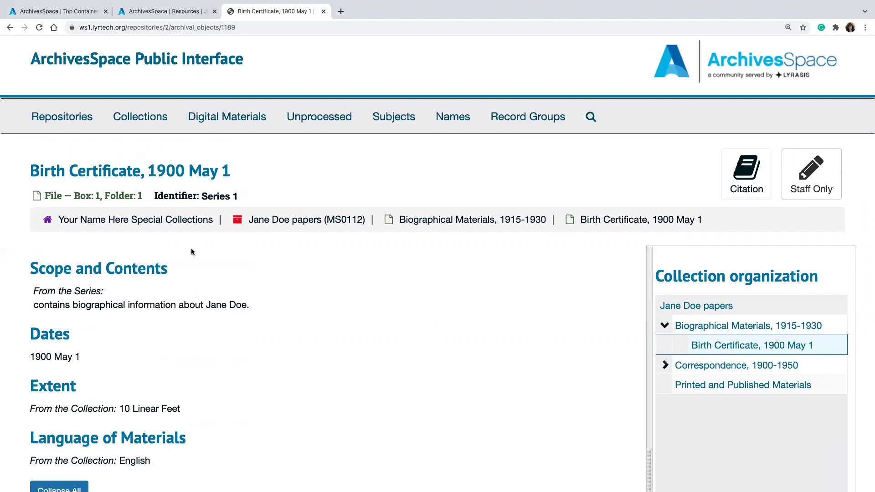
scroll(233, 332, "down", 3)
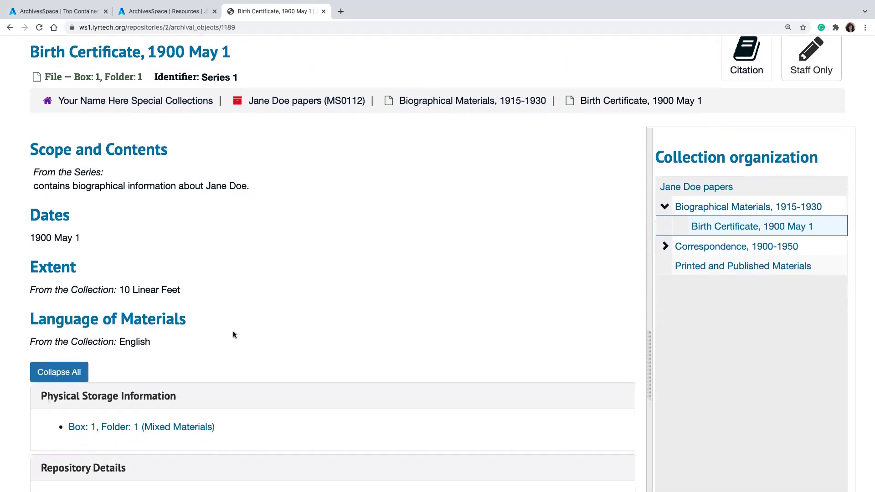
scroll(234, 333, "up", 2)
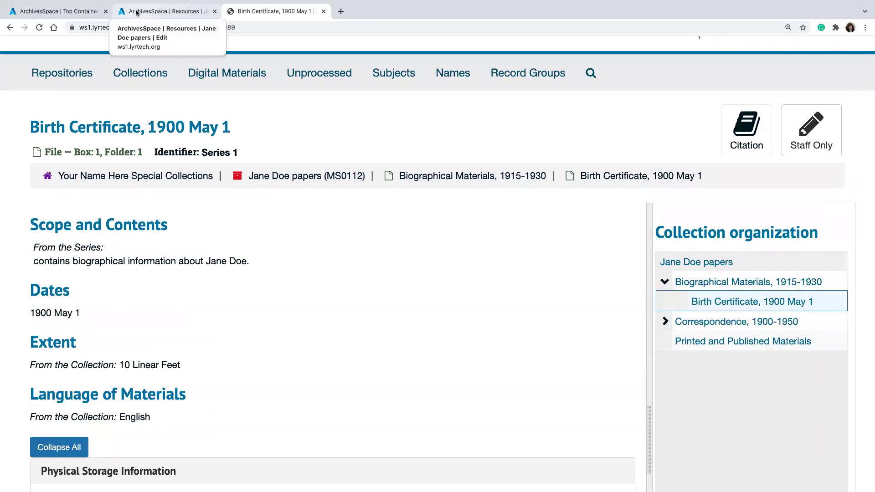
left_click(136, 13)
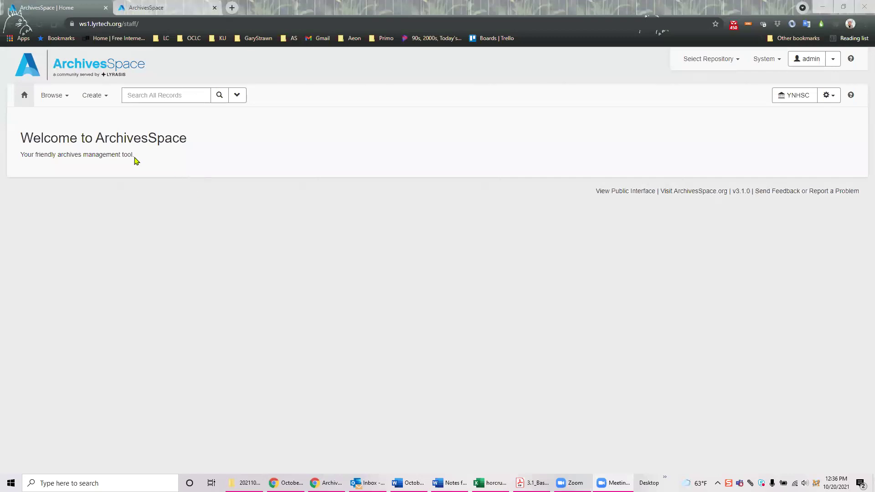
- Open the Krispy Kreme Corporation Records resource for editing and enlarge its hierarchy tree to show all series
left_click(56, 96)
left_click(58, 129)
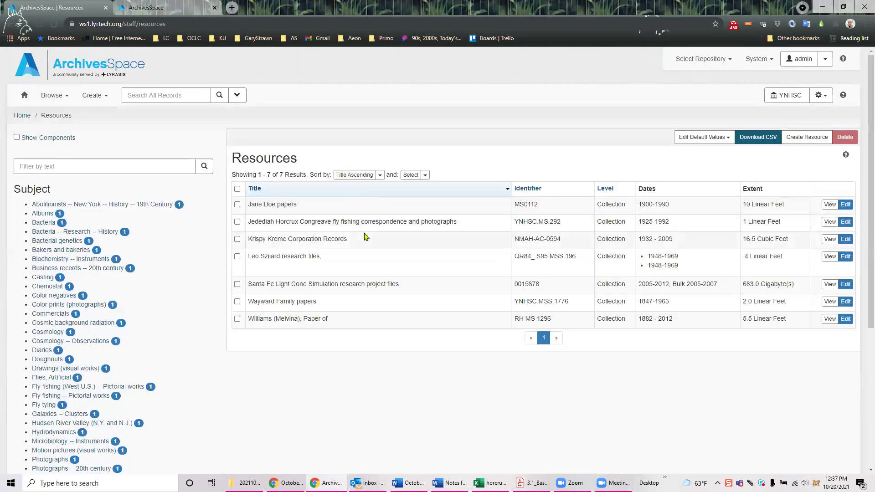
left_click(846, 239)
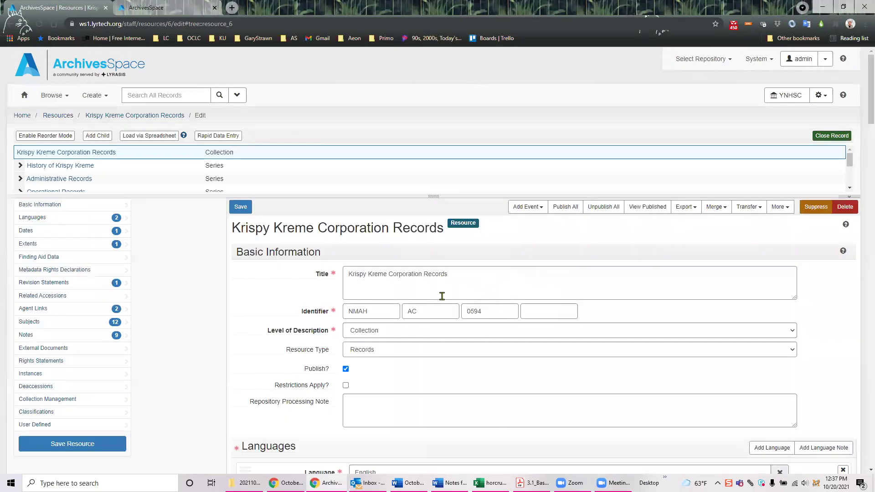
left_click_drag(432, 197, 430, 267)
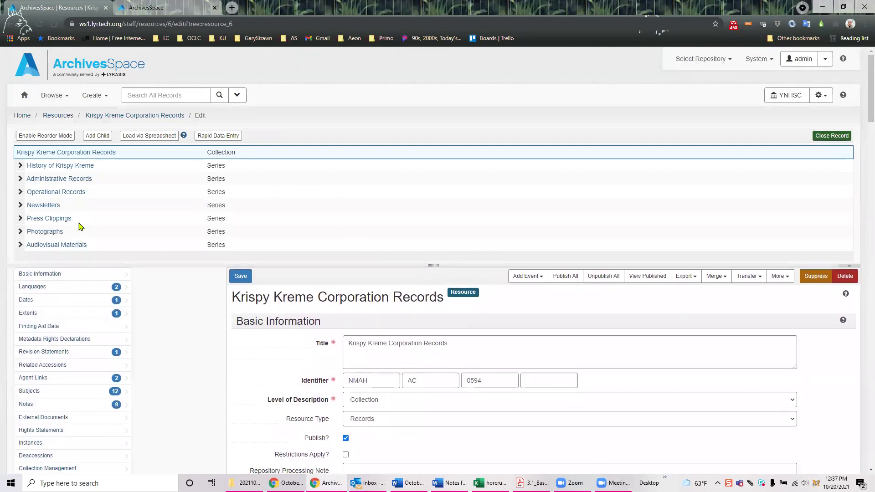
- Add a child archival object titled "Types of Doughnuts" to the Krispy Kreme Corporation Records and open the choices for its level of description
left_click(100, 138)
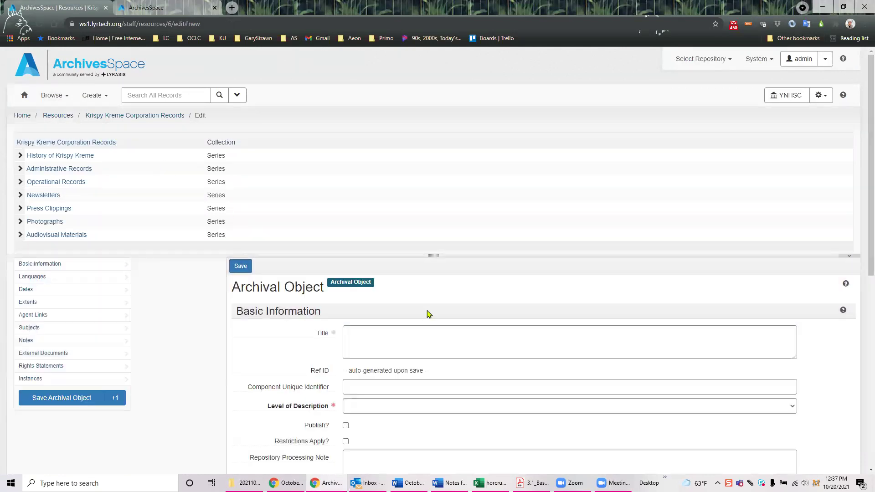
left_click(413, 332)
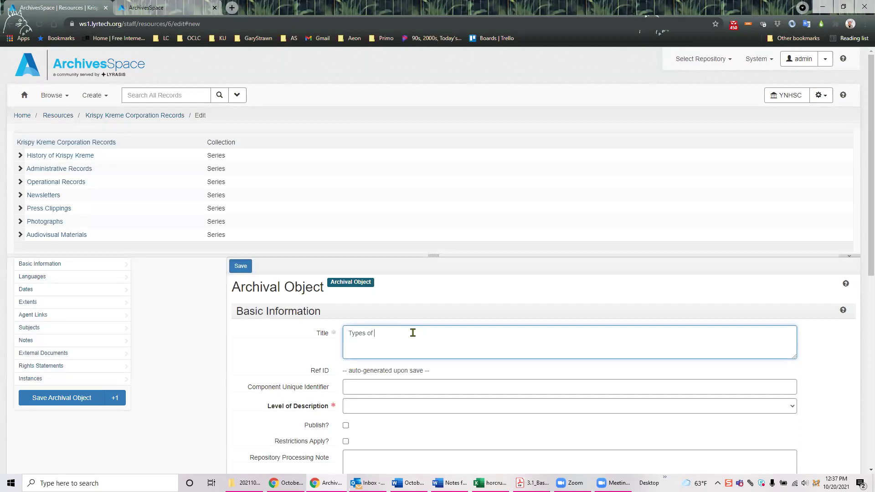
type("Types of Doughnuts")
scroll(424, 337, "down", 2)
left_click(370, 316)
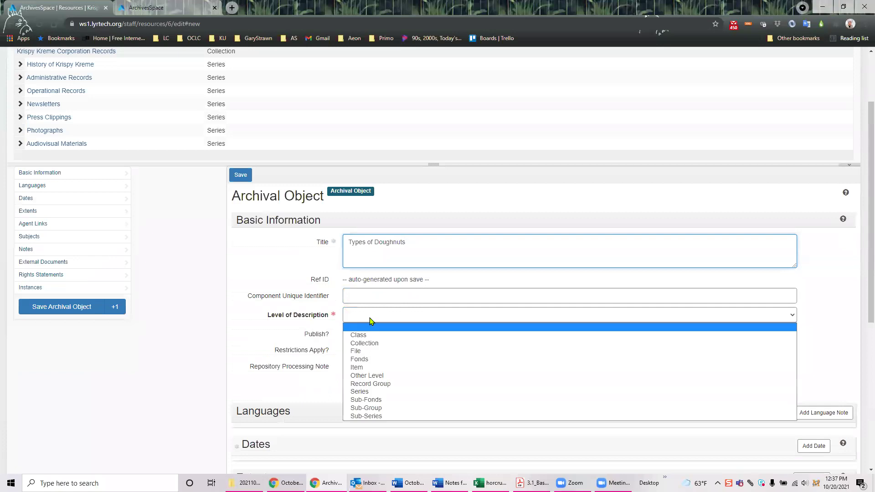
- Set the level of description of the Types of Doughnuts archival object to Series and save it
left_click(360, 392)
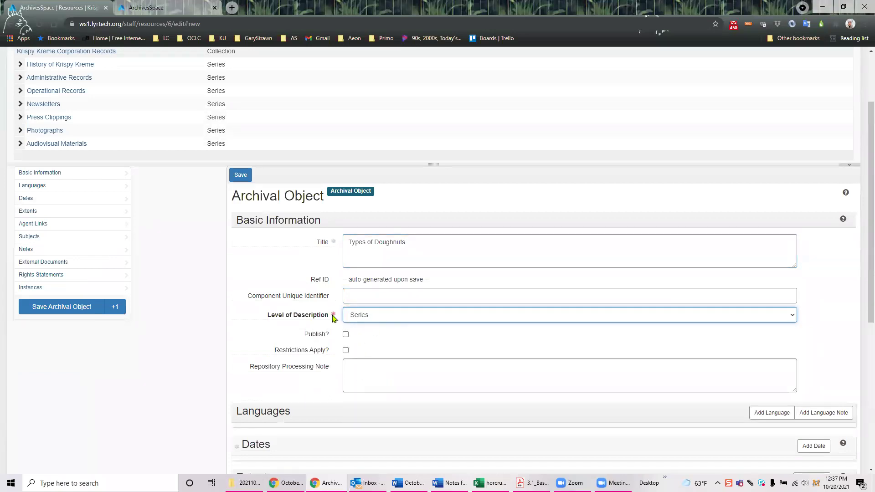
left_click(240, 175)
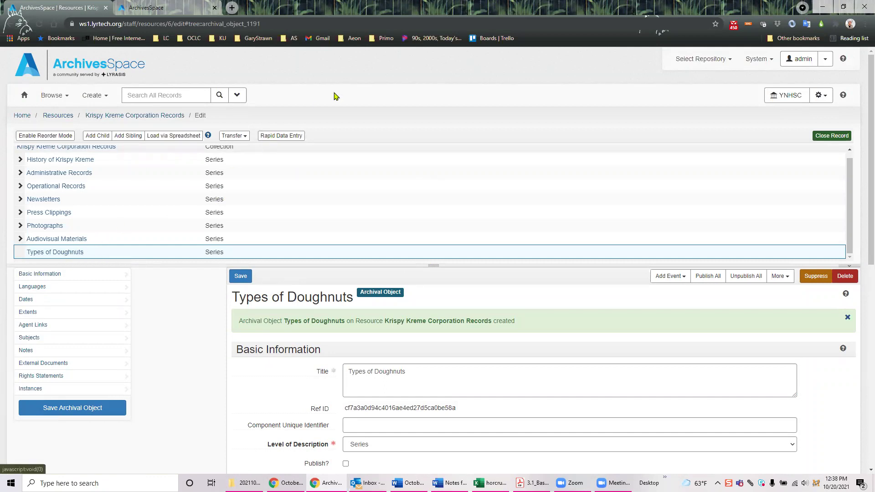
- Start Rapid Data Entry for the Types of Doughnuts series and fill the first row with level File and title "Filled--Cake batter"
left_click(282, 136)
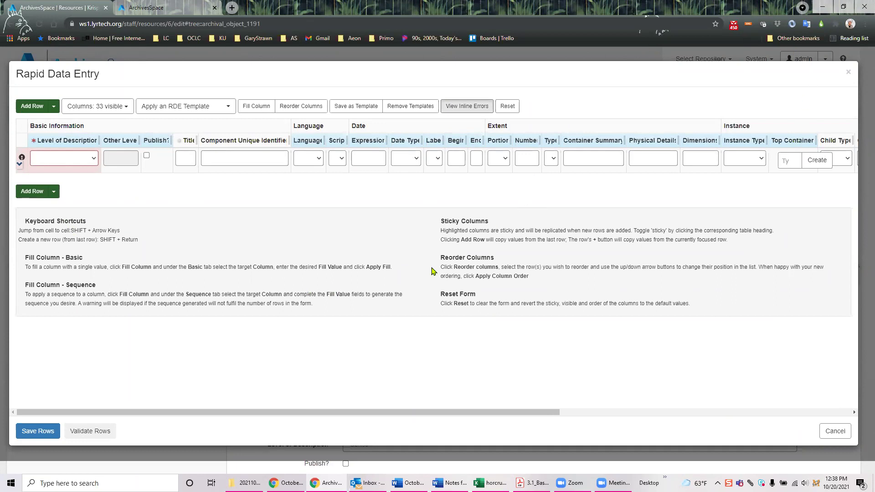
left_click_drag(197, 413, 96, 411)
left_click(96, 160)
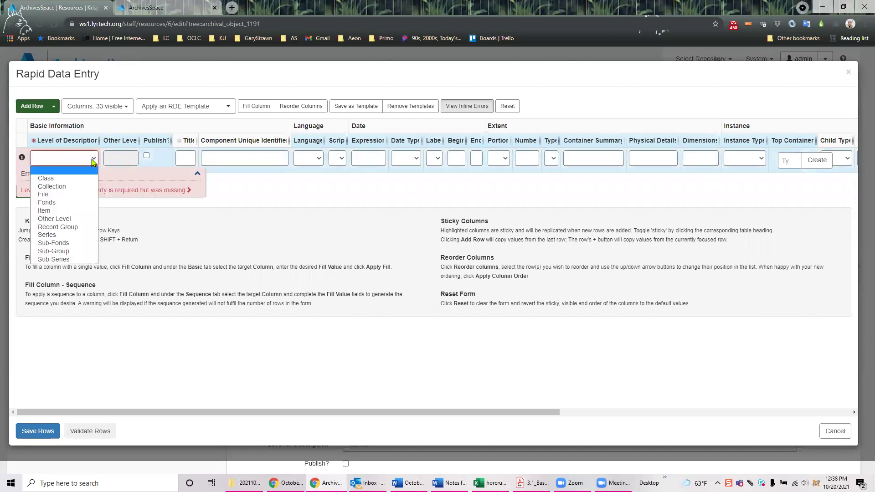
left_click(49, 195)
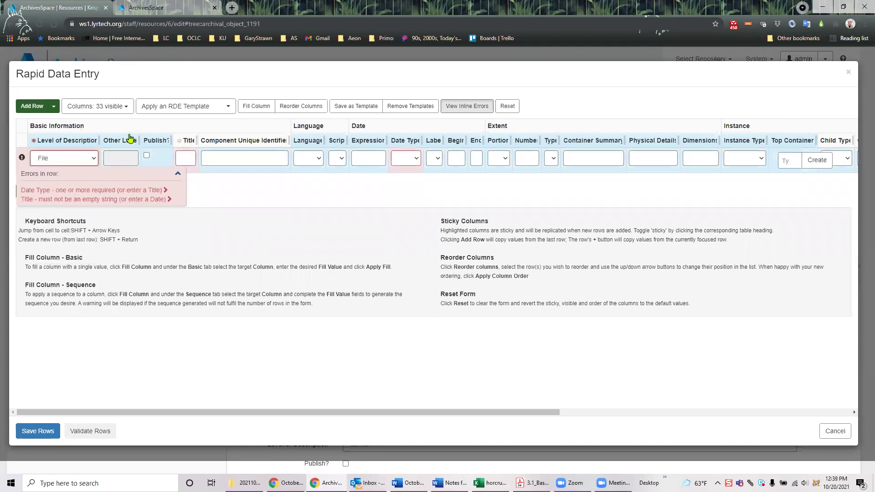
left_click(186, 155)
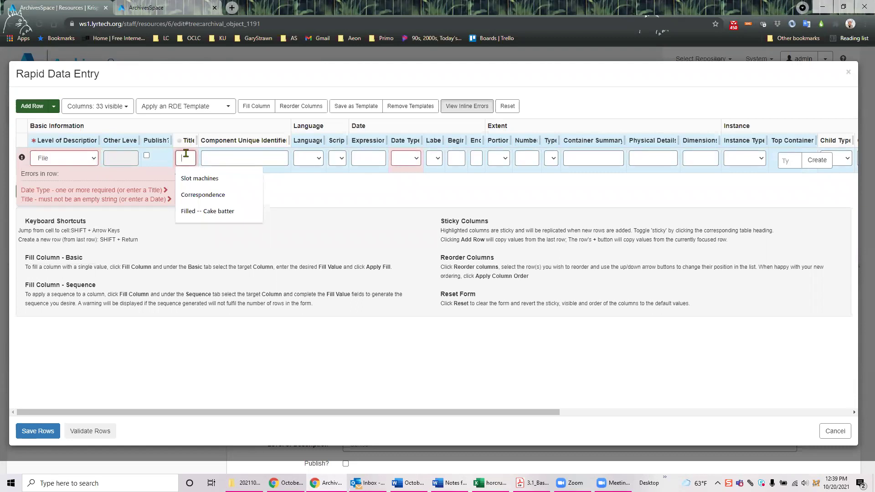
type("F")
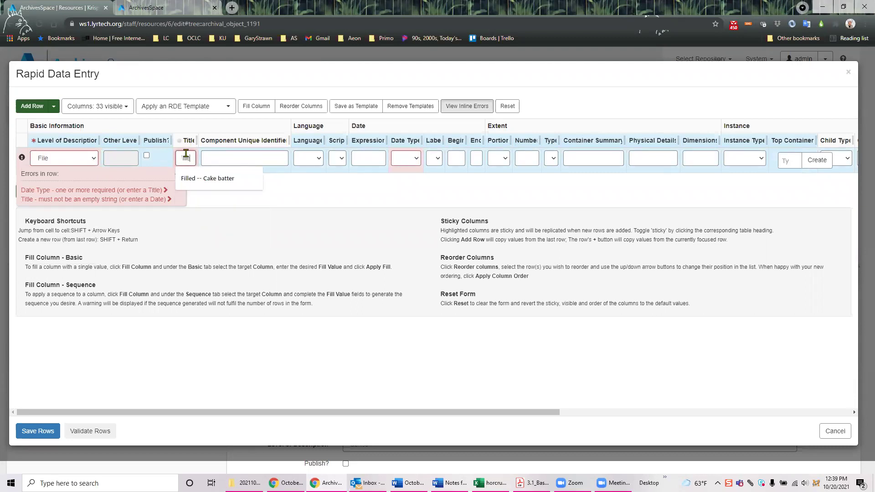
type("illed--")
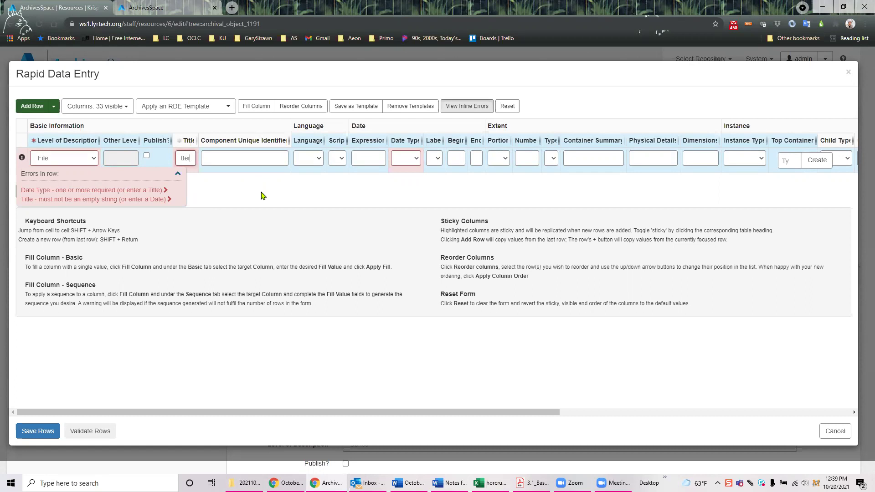
left_click(262, 195)
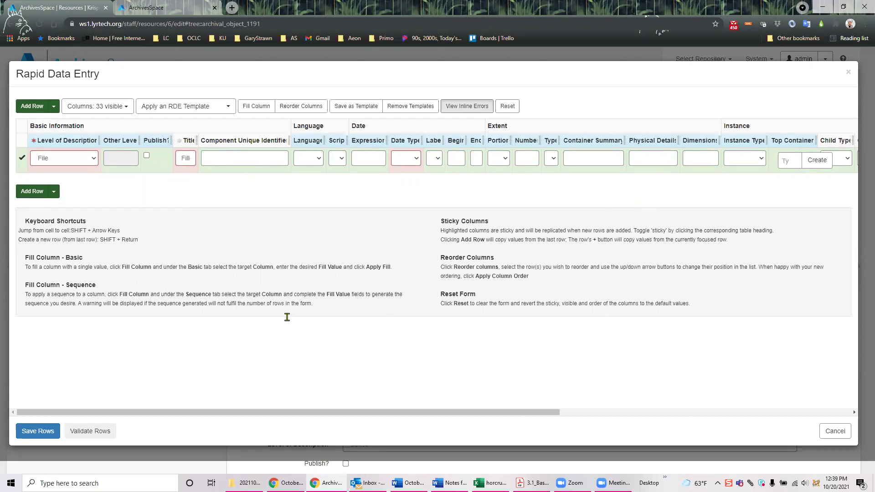
- Hide the Other Level, Publish?, Component Unique Identifier, Language and Script columns in the data entry table
left_click_drag(351, 415, 338, 382)
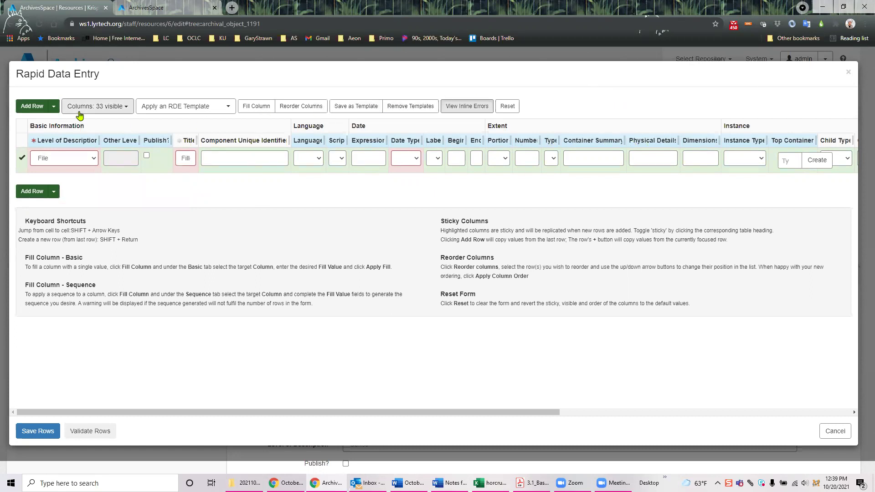
left_click(127, 107)
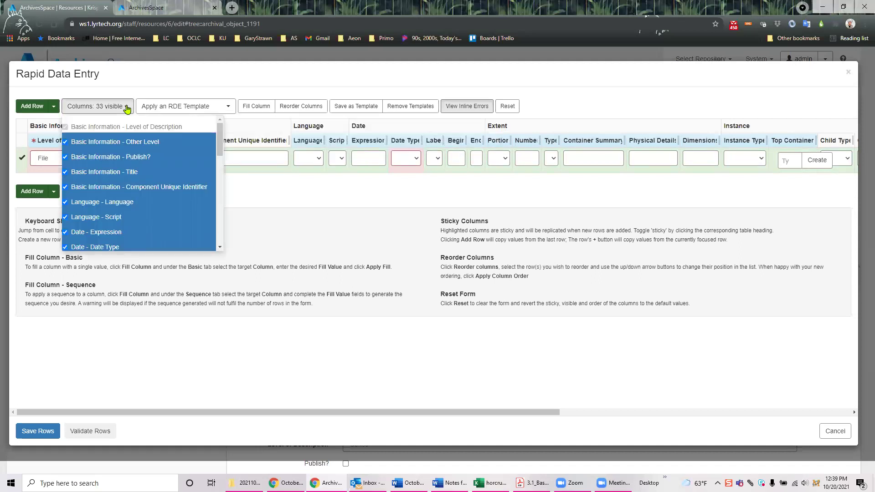
left_click(67, 144)
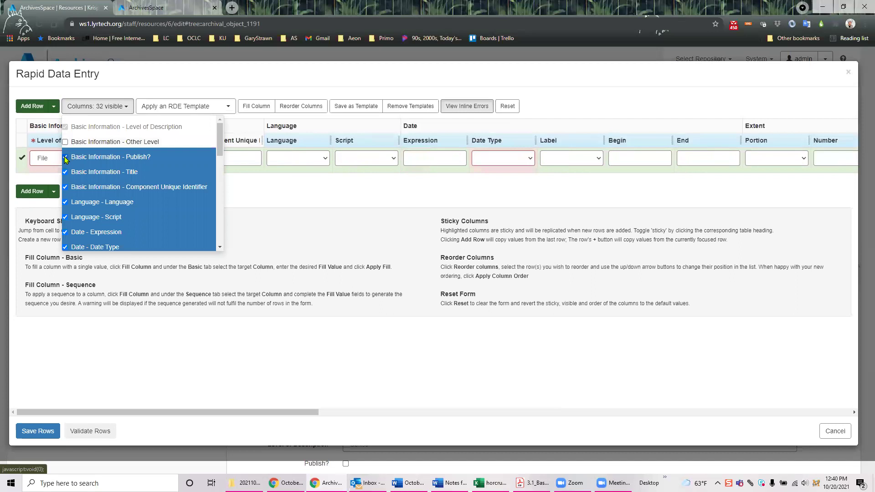
left_click(66, 158)
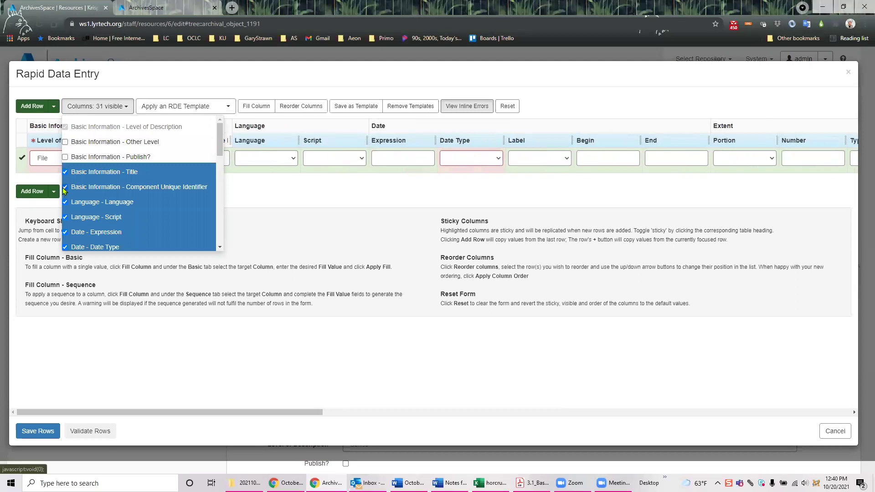
left_click(65, 189)
left_click(65, 203)
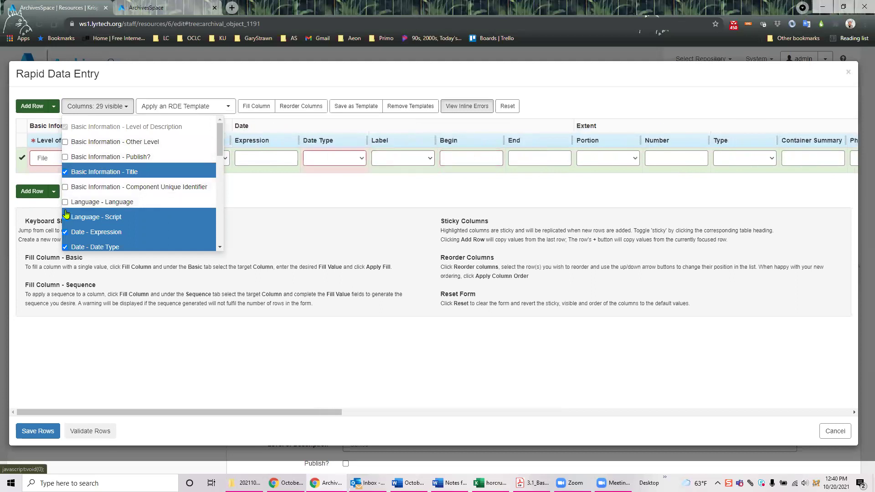
left_click(65, 217)
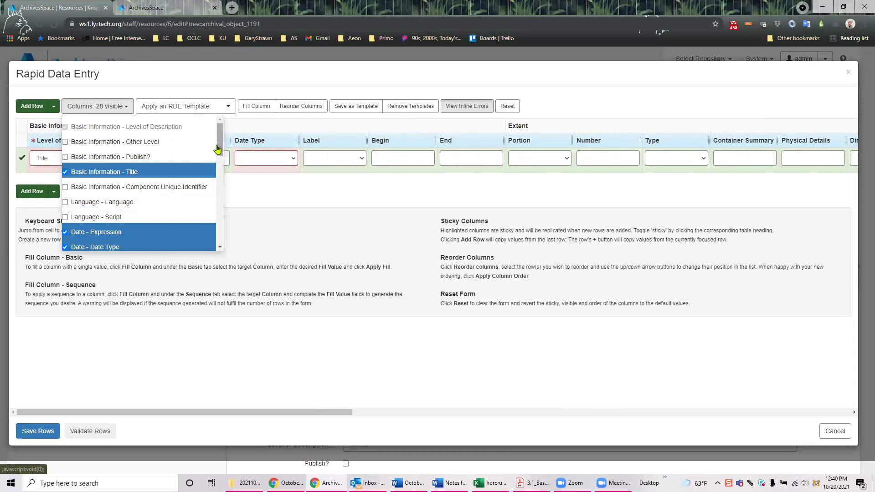
- Hide all Extent columns: Portion, Number, Type, Container Summary, Physical Details and Dimensions
left_click_drag(218, 150, 216, 169)
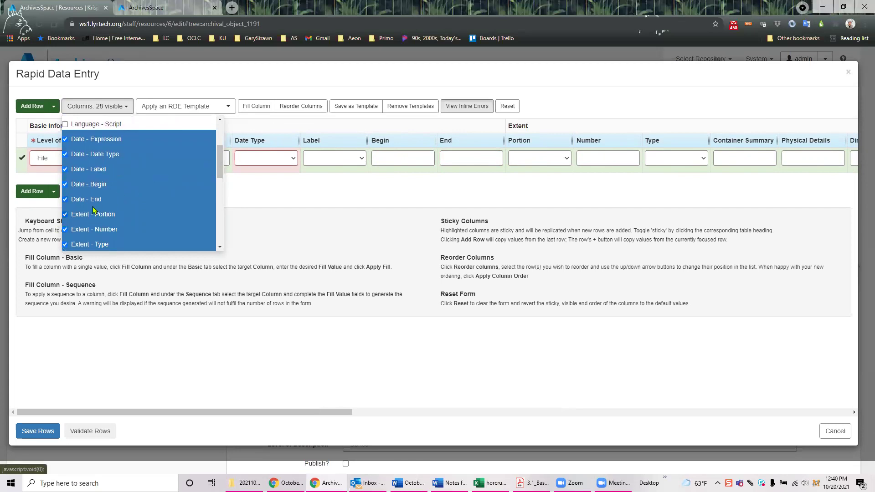
left_click(66, 215)
left_click(65, 231)
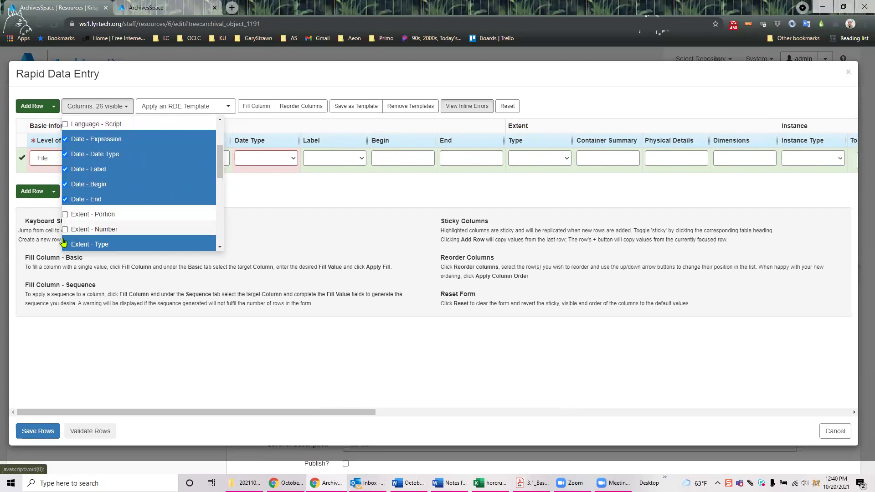
left_click(64, 247)
left_click_drag(218, 169, 213, 198)
left_click(65, 135)
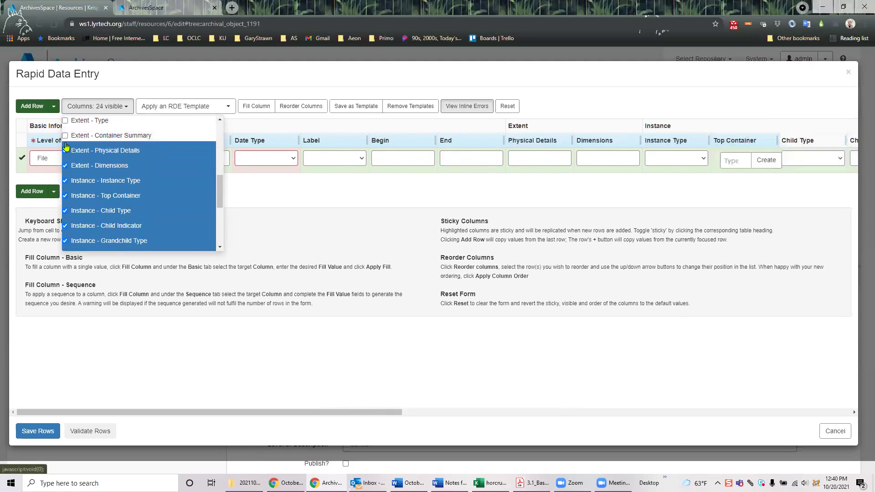
left_click(65, 151)
left_click(67, 167)
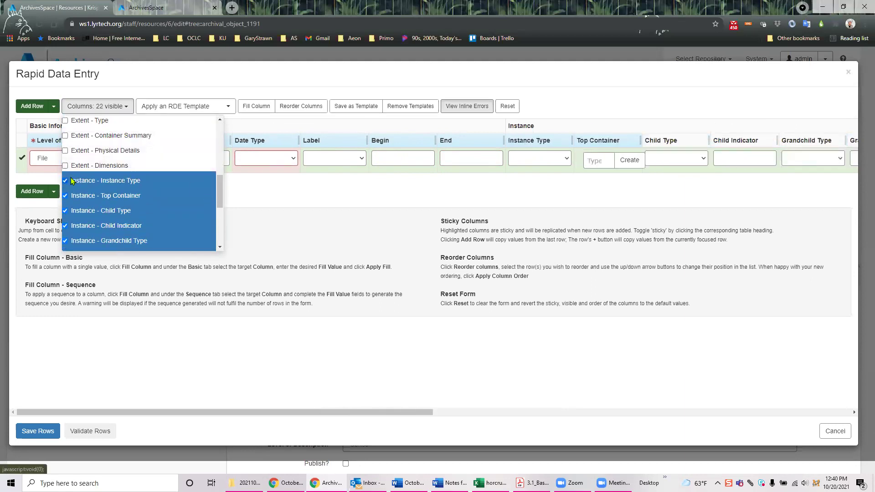
left_click(292, 224)
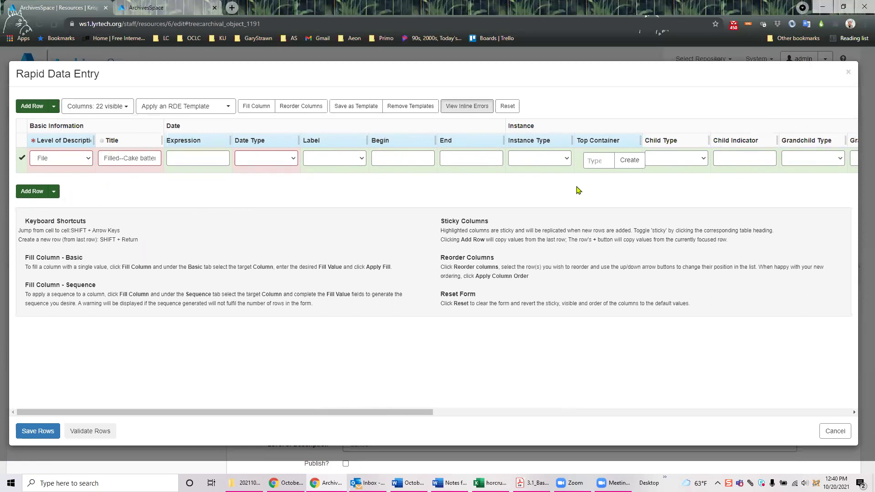
- Start reordering the columns and move Instance - Instance Type up to directly after Date - End
left_click_drag(420, 412, 731, 402)
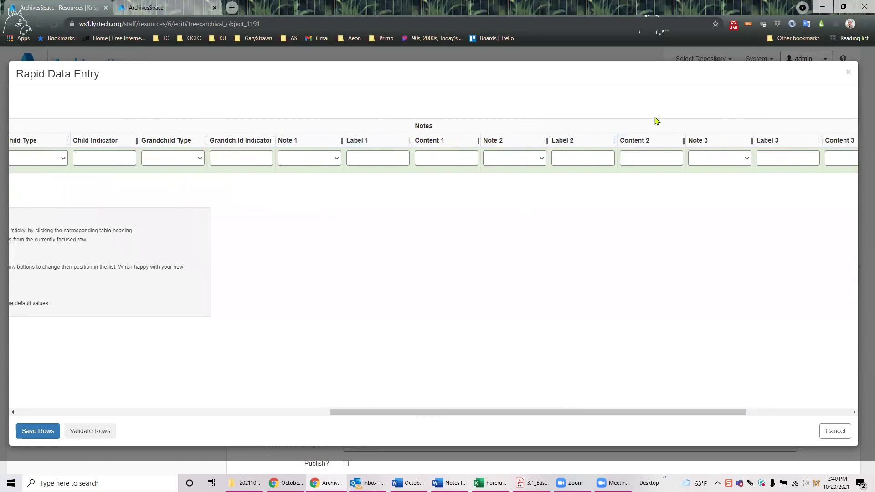
left_click_drag(631, 413, 315, 417)
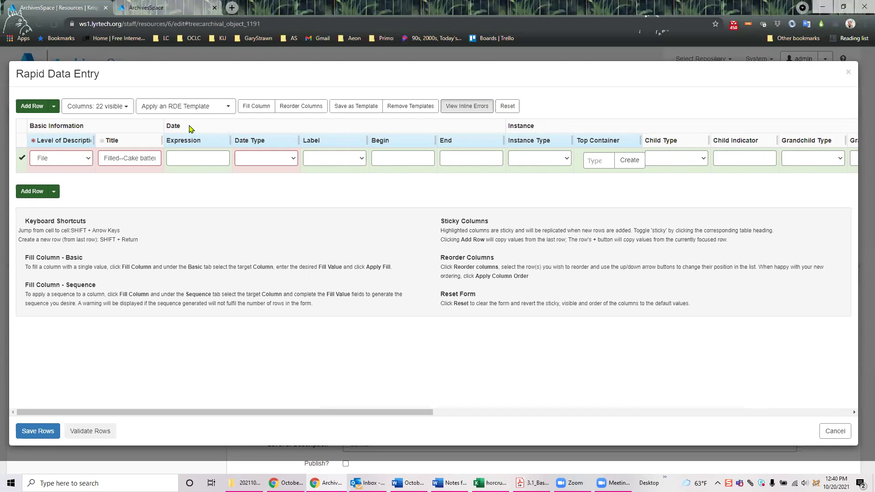
left_click(304, 107)
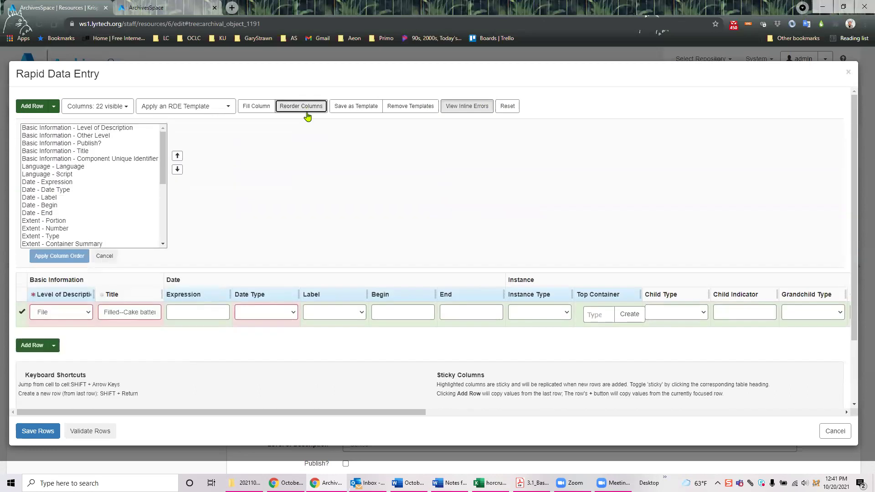
left_click_drag(162, 158, 167, 188)
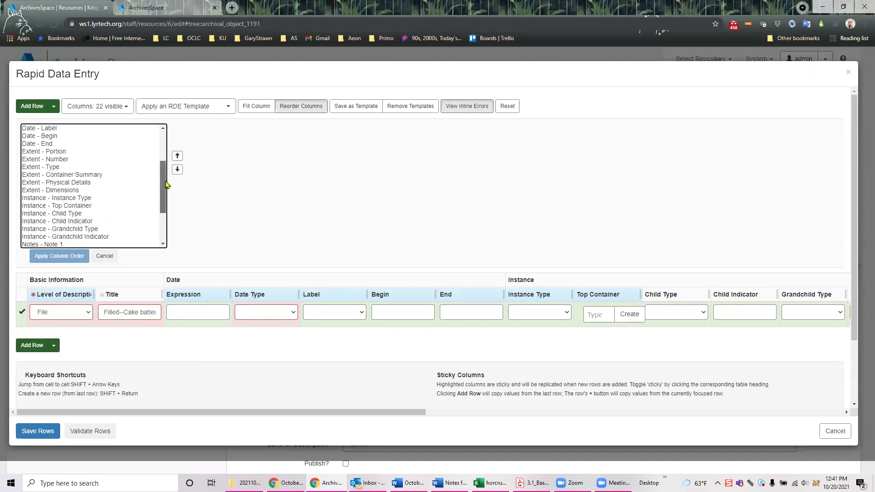
left_click(89, 189)
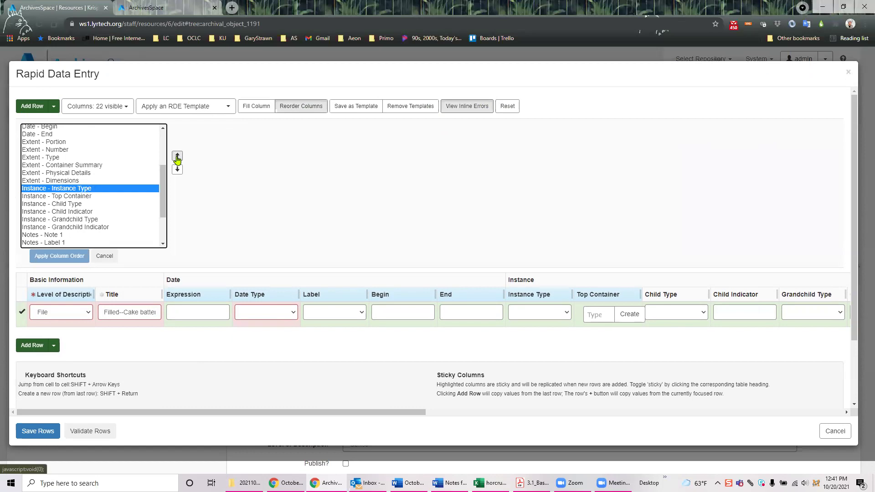
left_click(177, 157)
left_click(177, 157)
left_click(177, 157)
left_click(178, 157)
left_click(177, 157)
left_click(177, 157)
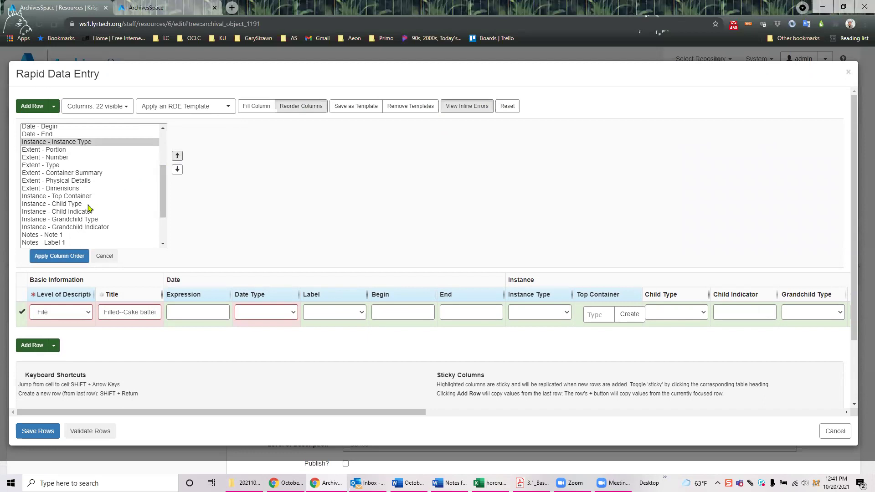
- Move Instance - Top Container up in the column order to directly after Instance - Instance Type
left_click(71, 197)
left_click(177, 157)
left_click(177, 157)
left_click(177, 157)
left_click(177, 157)
left_click(177, 156)
left_click(176, 157)
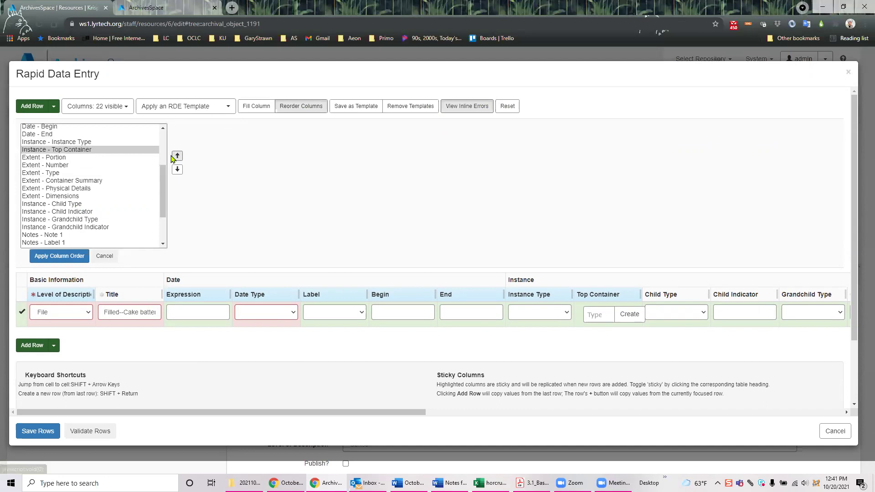
- Move Instance - Child Type up in the column order to directly after Instance - Top Container
left_click(72, 204)
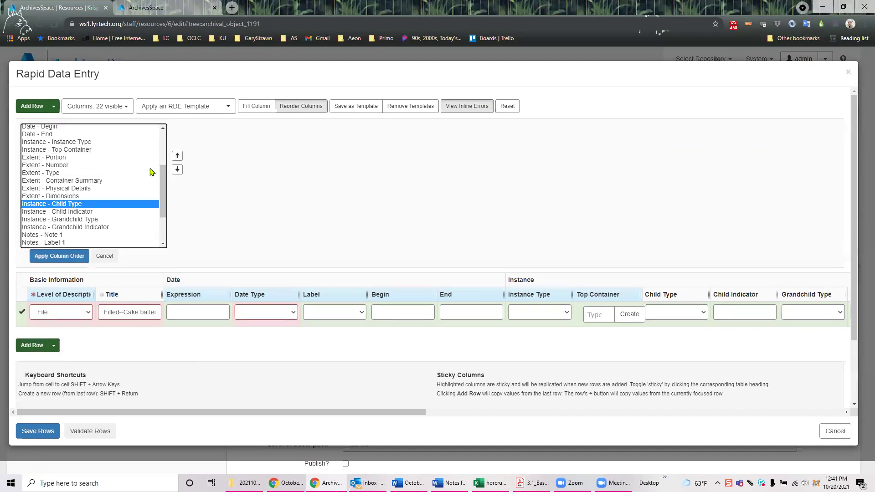
left_click(176, 157)
left_click(177, 157)
left_click(177, 157)
left_click(177, 156)
left_click(177, 157)
left_click(177, 157)
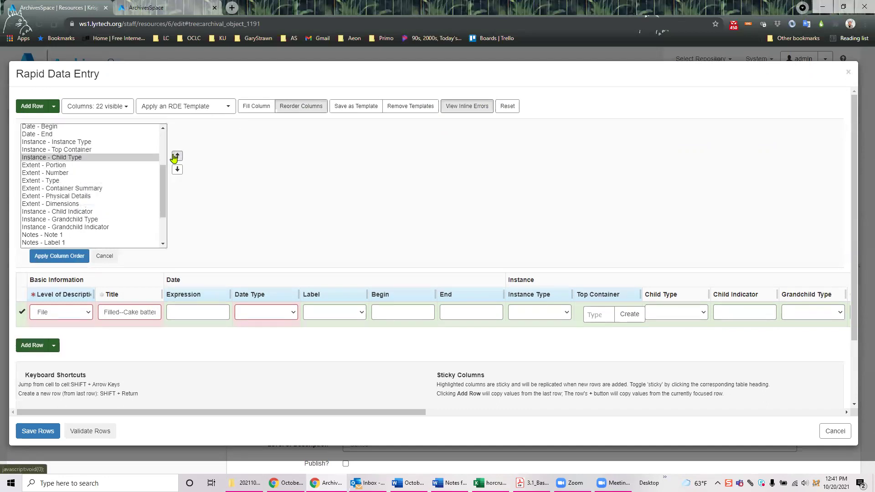
- Move Instance - Child Indicator up to directly after Instance - Child Type and apply the new column order
left_click(73, 212)
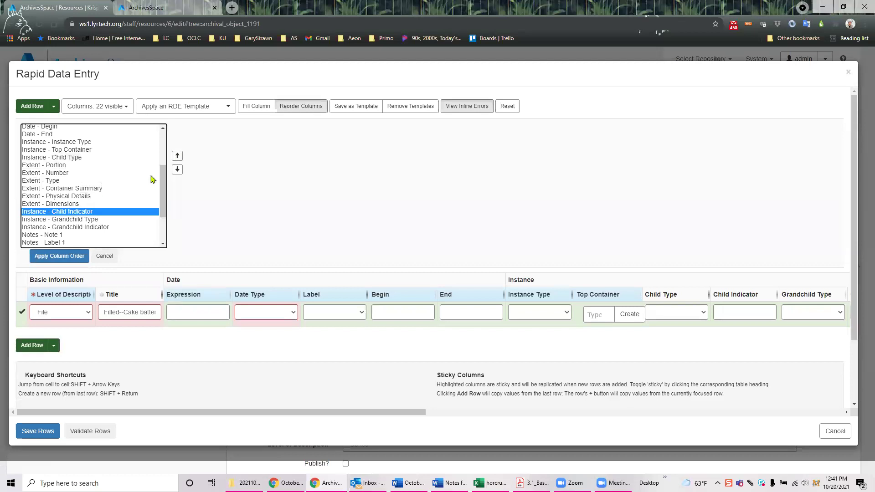
left_click(177, 156)
left_click(176, 157)
left_click(176, 156)
left_click(177, 157)
left_click(177, 157)
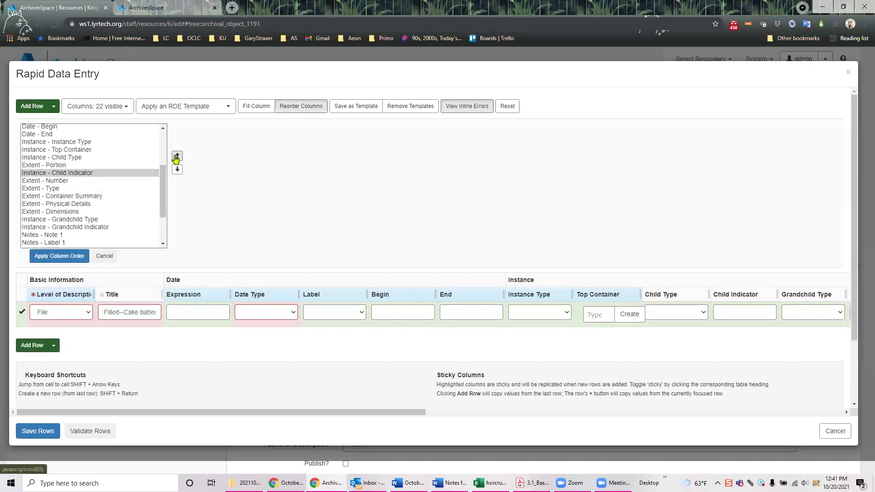
left_click(177, 157)
left_click(59, 256)
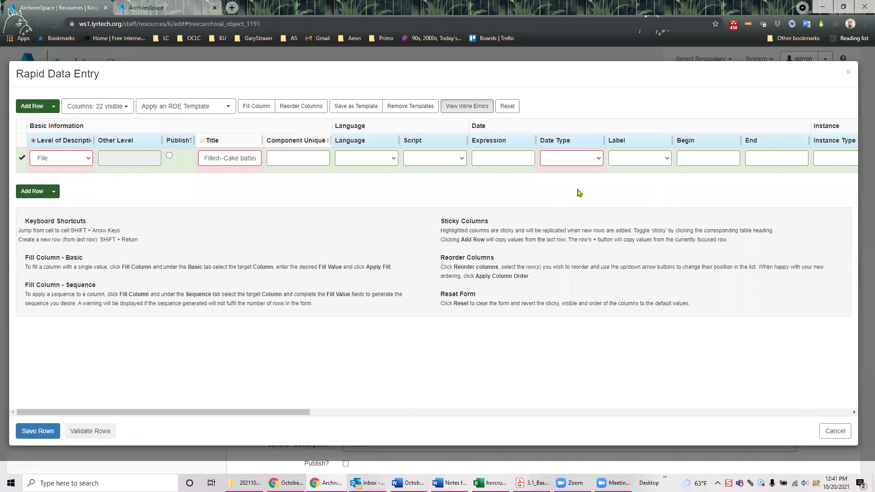
- Hide the Date columns Expression, Date Type, Label, Begin and End from the Rapid Data Entry table
left_click(128, 108)
scroll(125, 161, "up", 6)
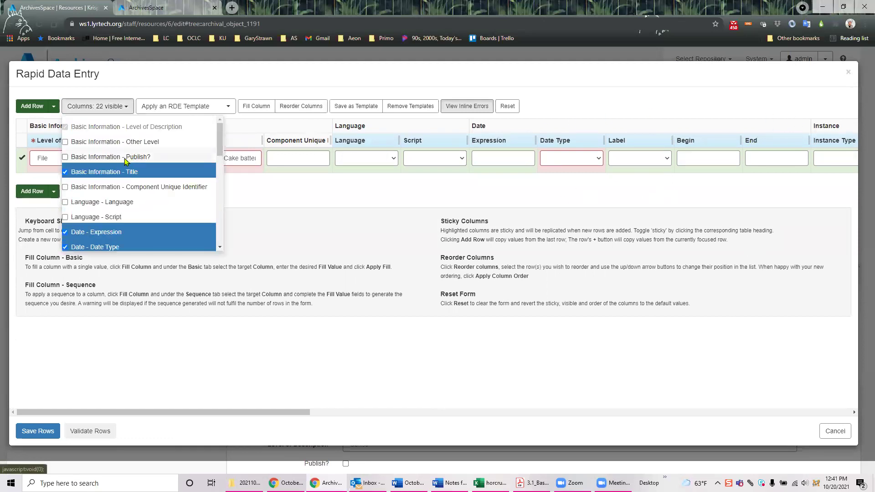
scroll(123, 164, "down", 2)
left_click(67, 145)
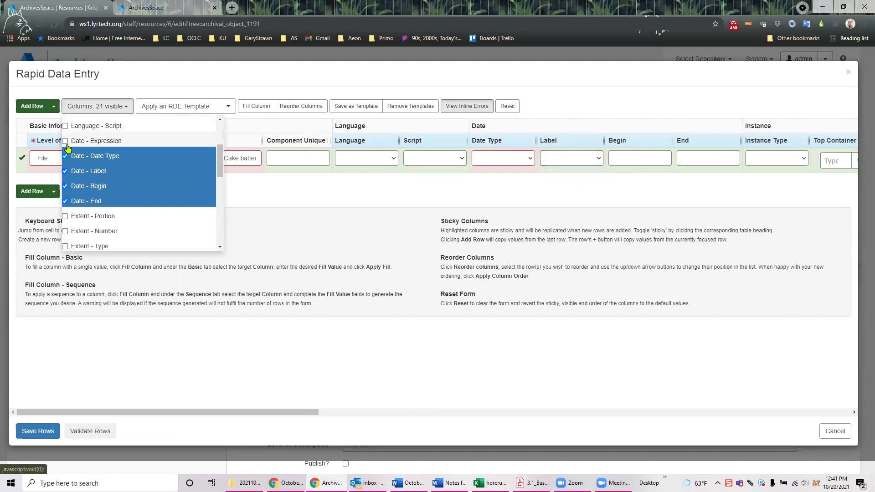
left_click(66, 157)
left_click(65, 171)
left_click(66, 187)
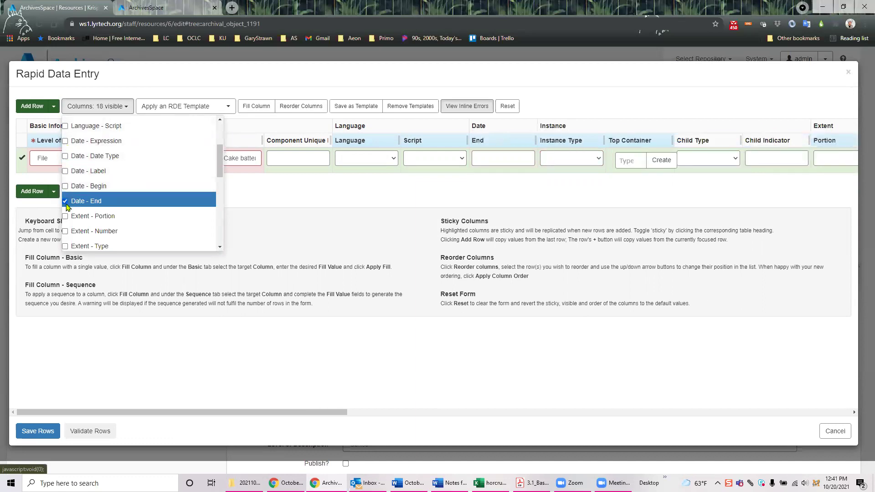
left_click(66, 204)
left_click(331, 200)
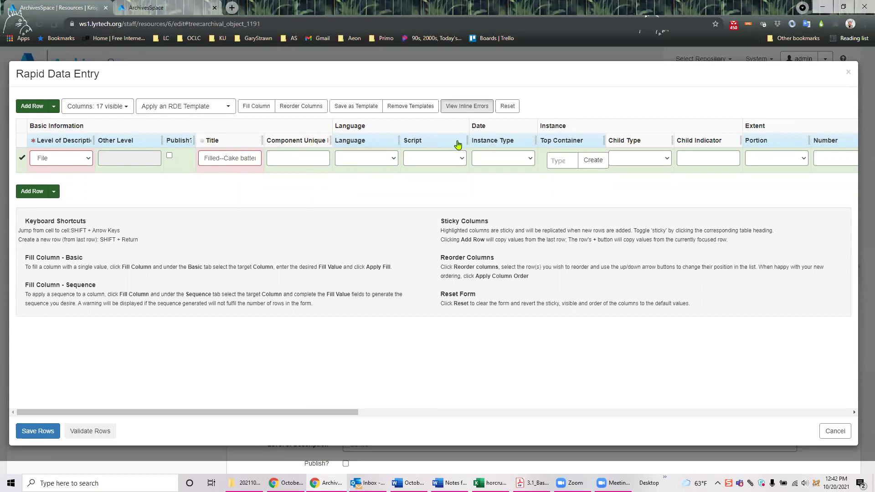
- Set the row's Instance Type to Mixed Materials and search the existing top containers for 1
left_click(530, 161)
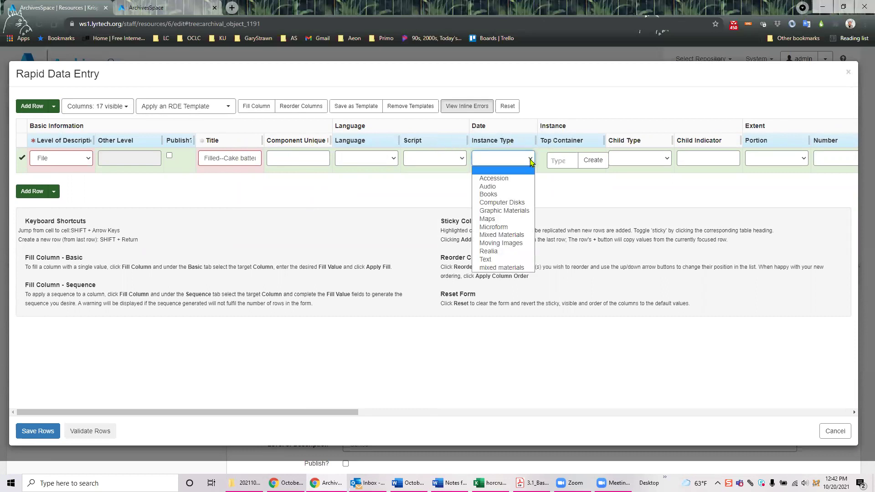
left_click(519, 234)
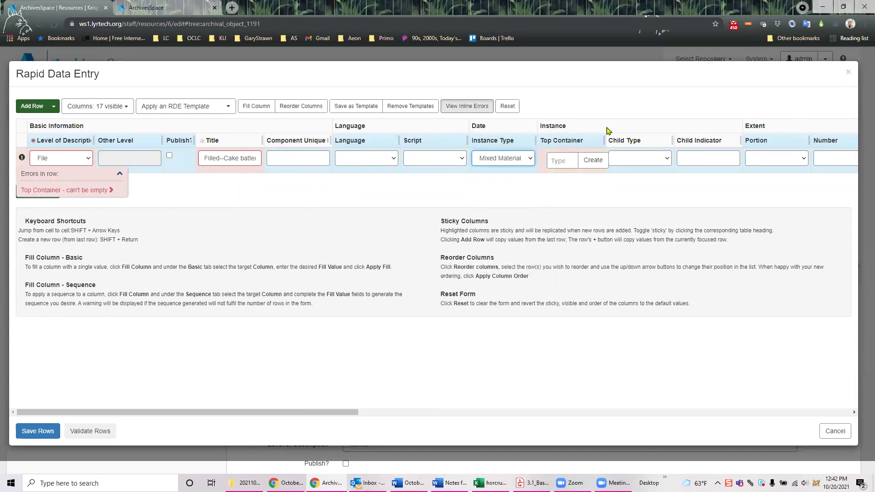
left_click(563, 157)
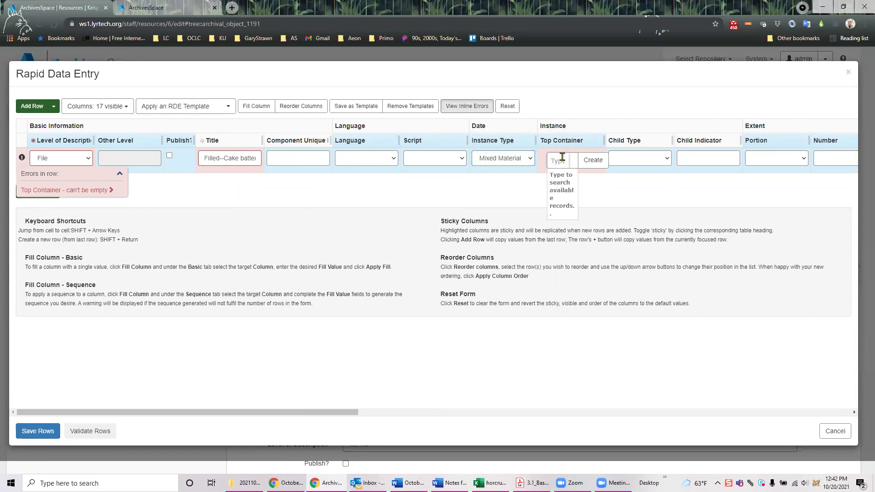
type("1")
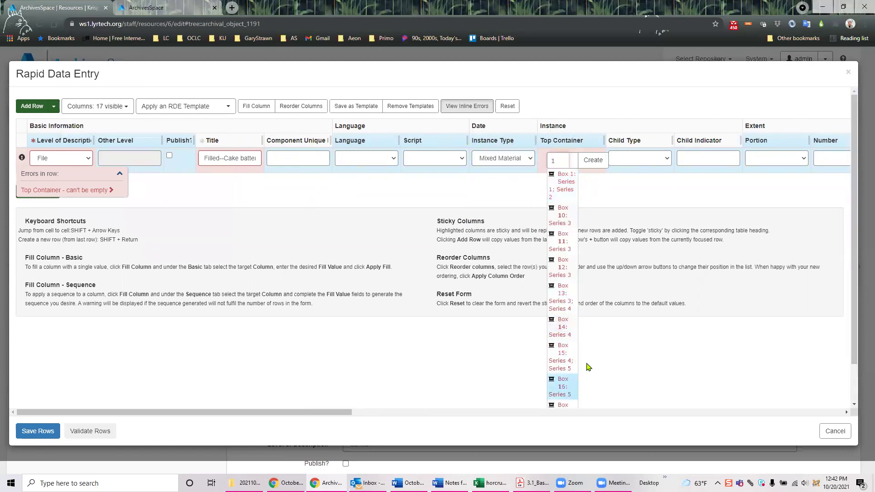
left_click(645, 192)
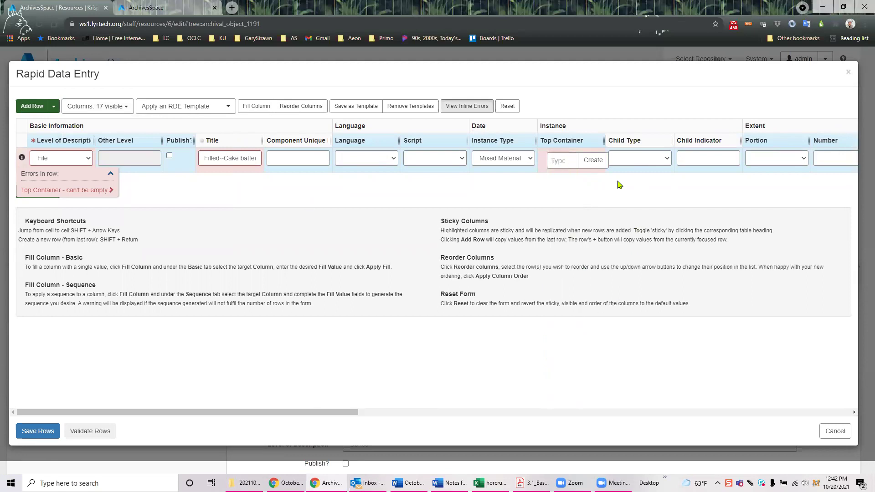
- Create a new top container of type Box with indicator 44 and link it to the row
left_click(594, 161)
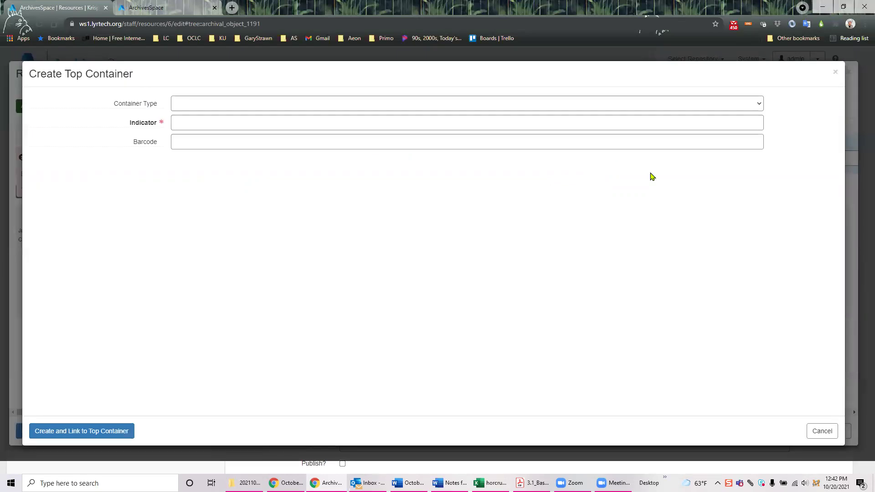
left_click(221, 121)
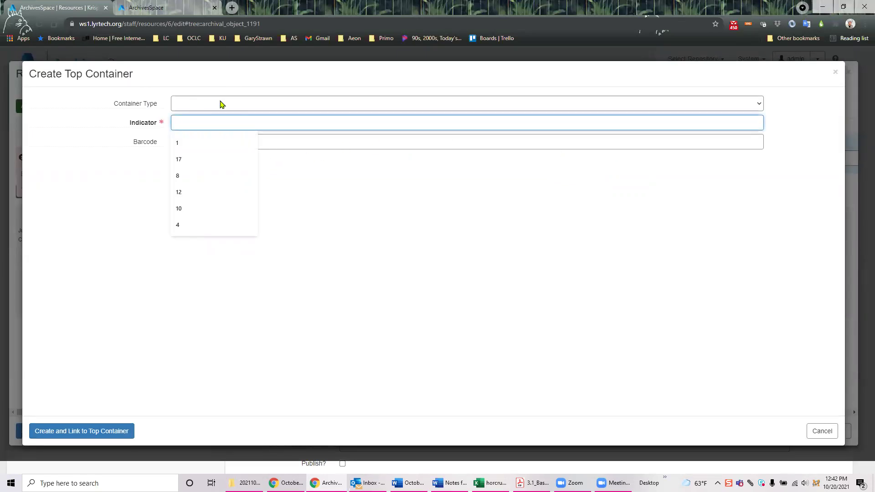
left_click(220, 105)
left_click(191, 120)
left_click(195, 119)
type("44")
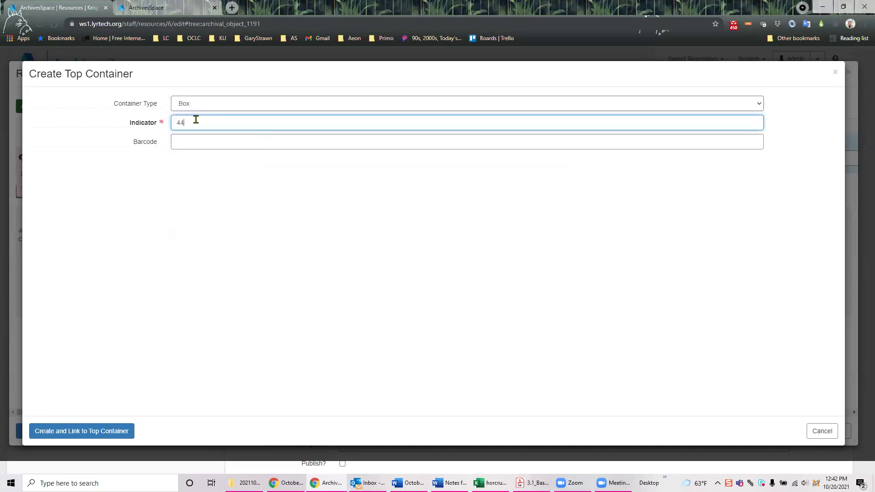
left_click(97, 431)
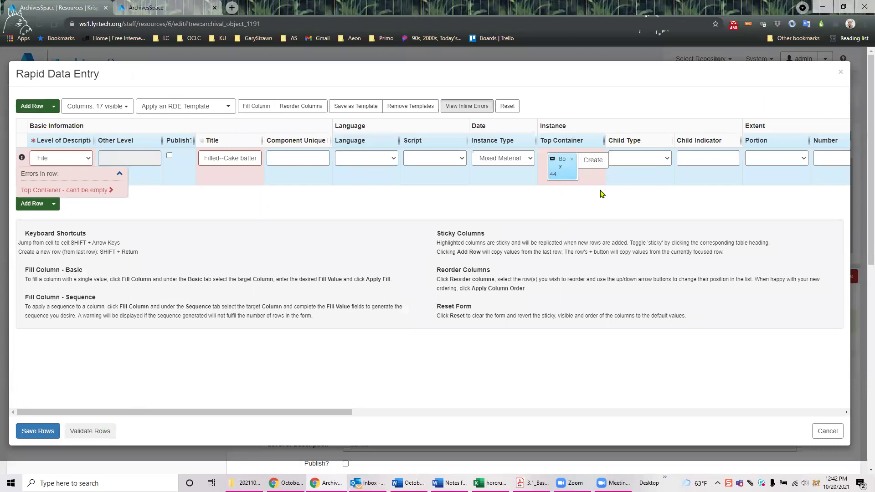
- Set the row's Child Type to Folder and its Child Indicator to 1
left_click(669, 159)
left_click(635, 197)
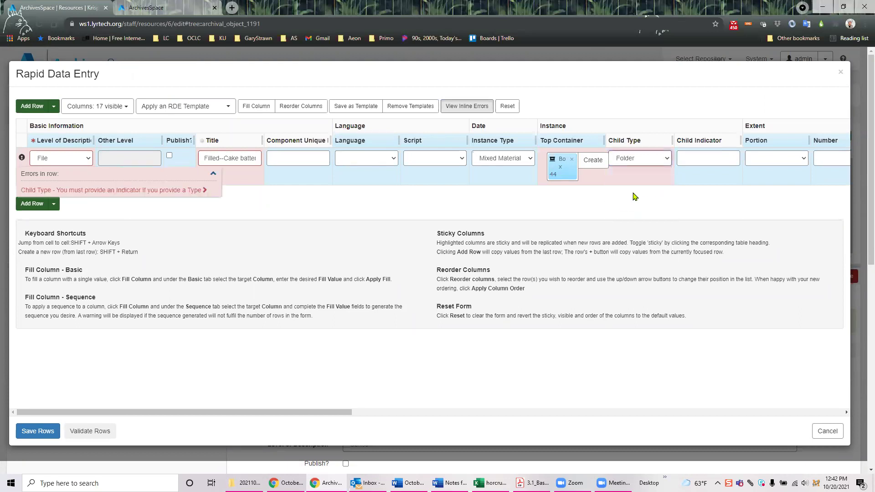
left_click(702, 156)
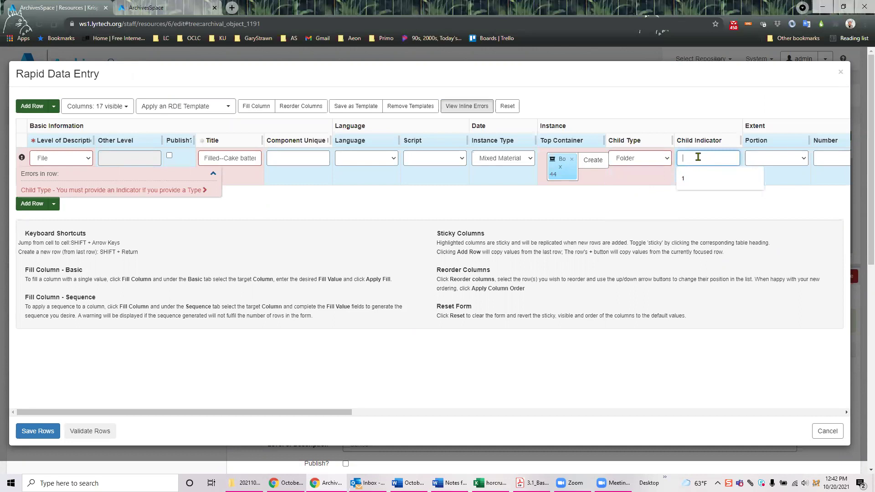
left_click(710, 174)
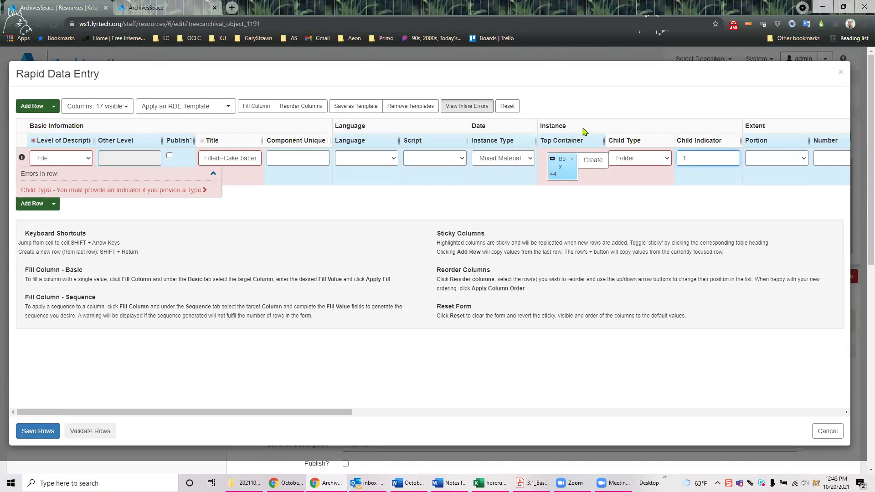
left_click(650, 162)
left_click(660, 168)
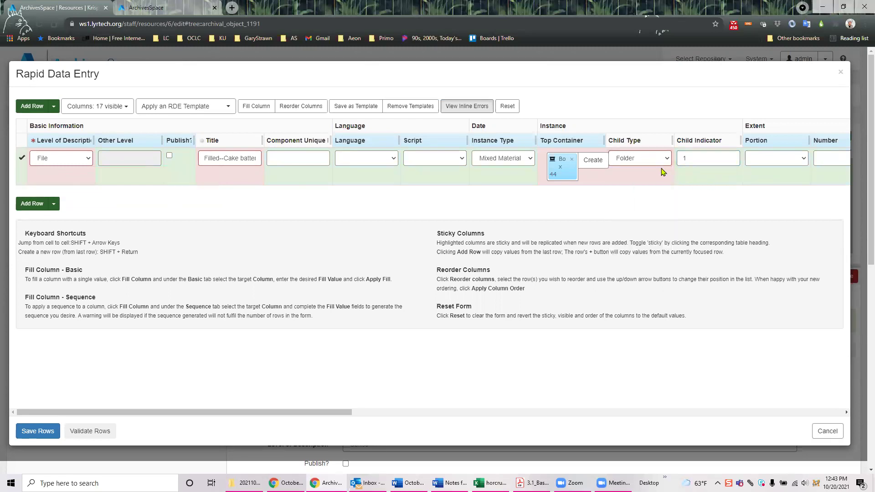
left_click(632, 142)
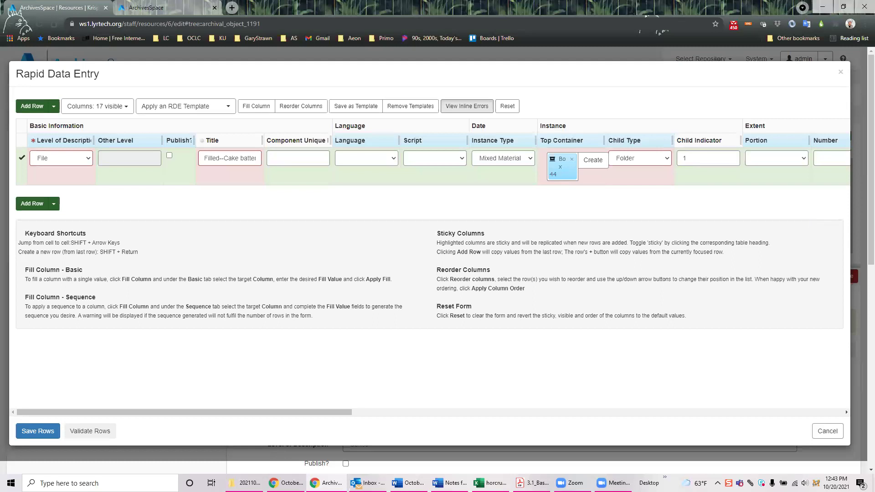
- Add 3 more rows to the Rapid Data Entry table based on the first row
left_click(54, 106)
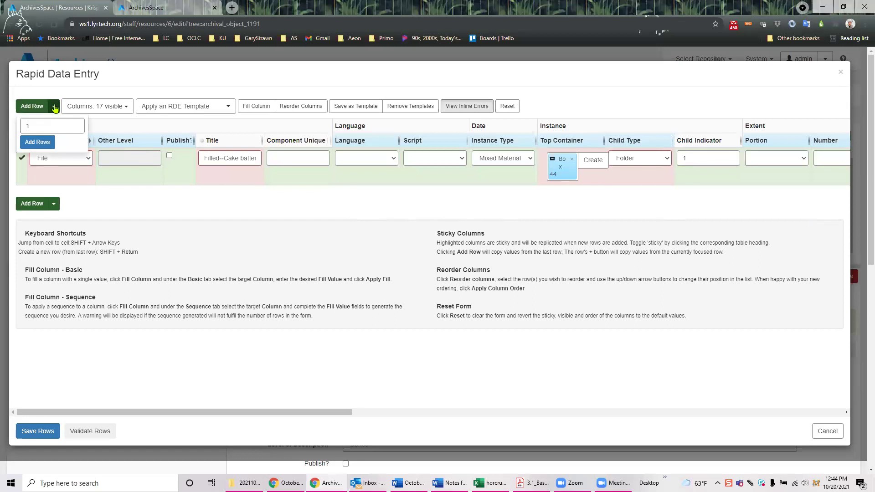
left_click(35, 126)
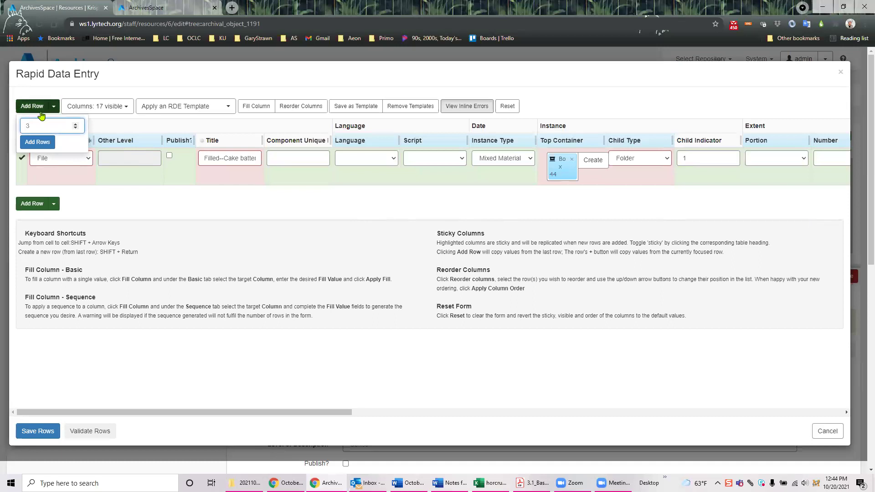
left_click(32, 143)
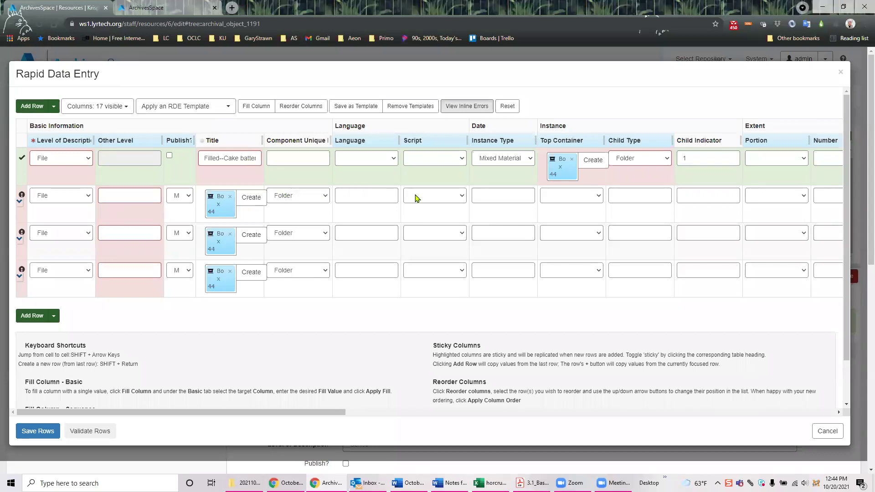
left_click(520, 196)
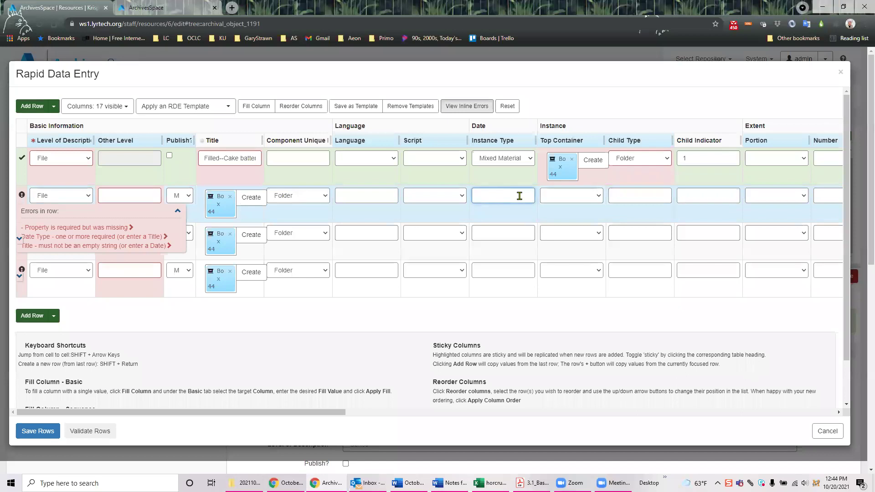
- Reset the form and fill in the row with level of description File and title "Filled -- Cake batter"
left_click(502, 107)
left_click(95, 160)
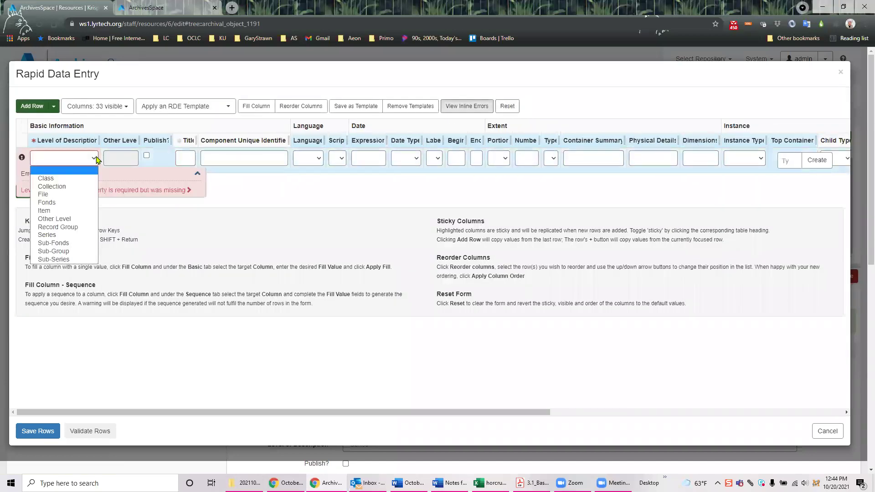
left_click(64, 194)
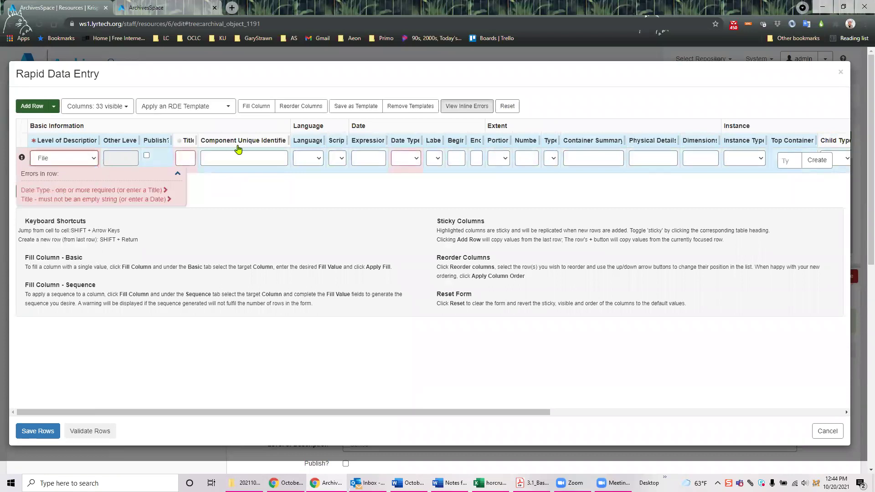
left_click(188, 160)
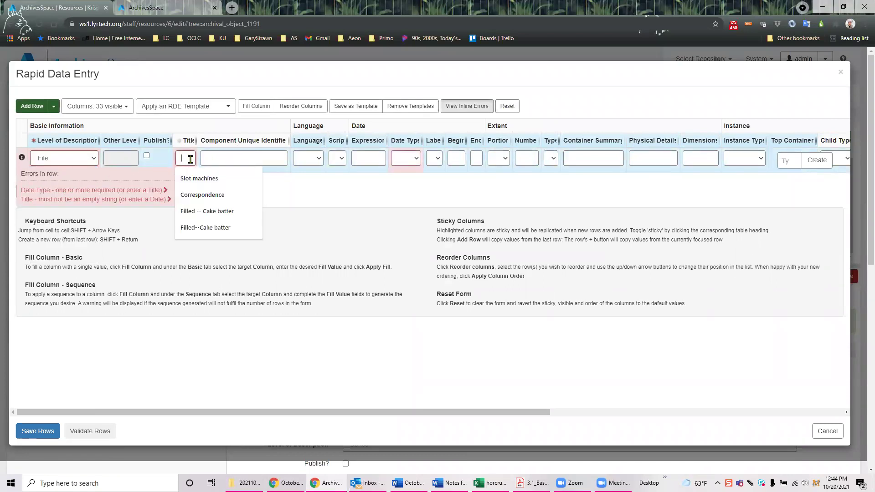
left_click(210, 212)
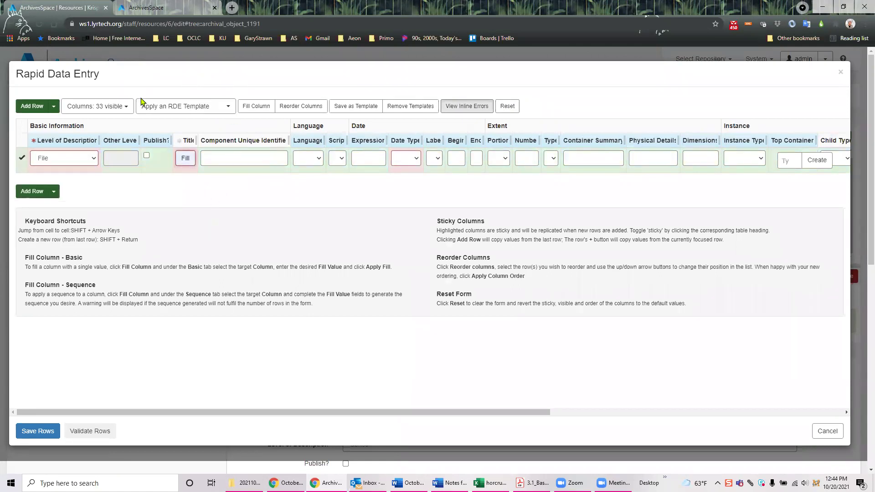
- Hide the Other Level, Publish?, Component Unique Identifier, Language and Script columns
left_click(125, 108)
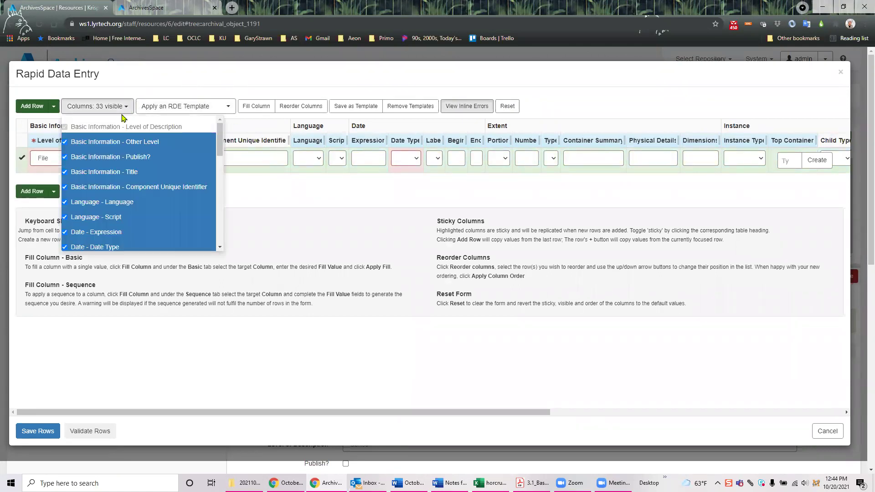
left_click(64, 144)
left_click(65, 158)
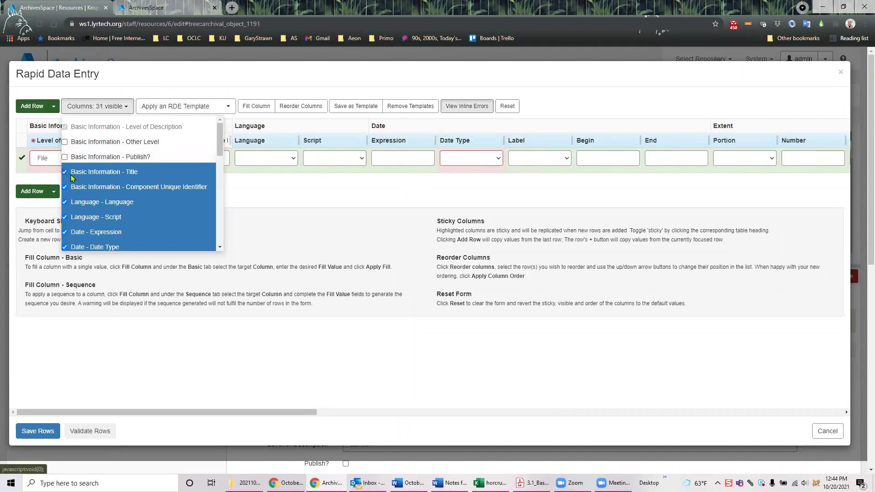
left_click(65, 188)
left_click(65, 203)
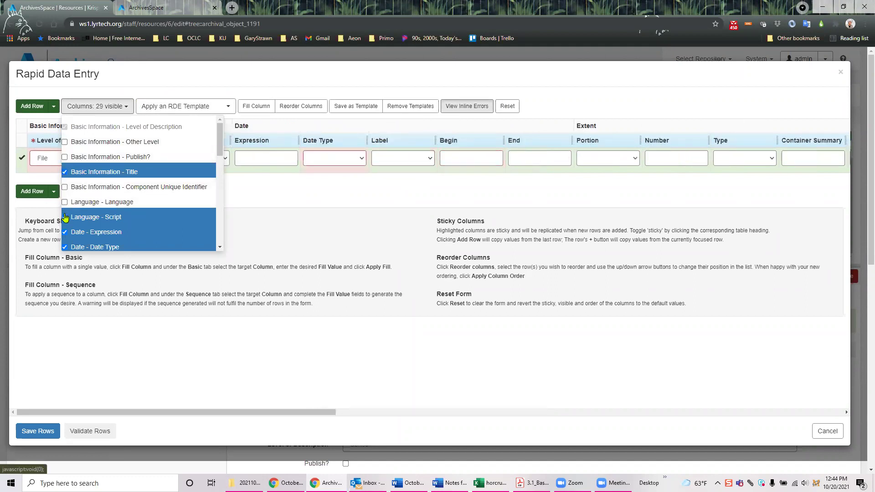
left_click(64, 218)
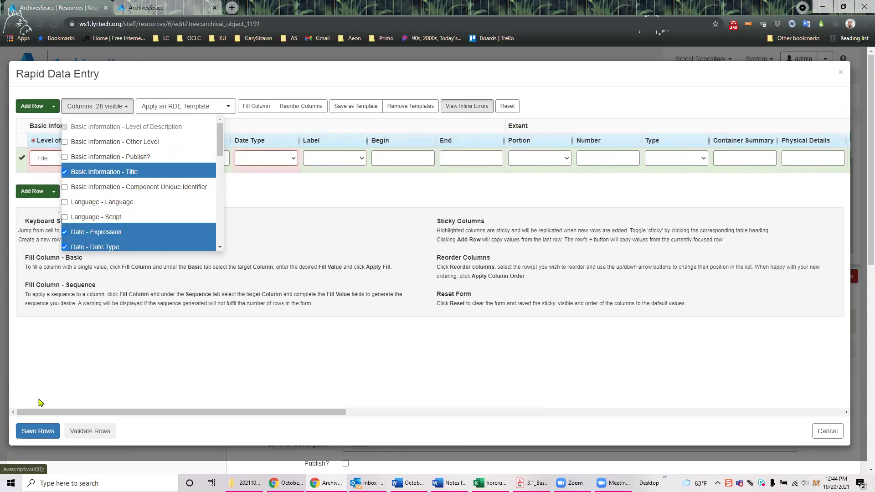
left_click(352, 259)
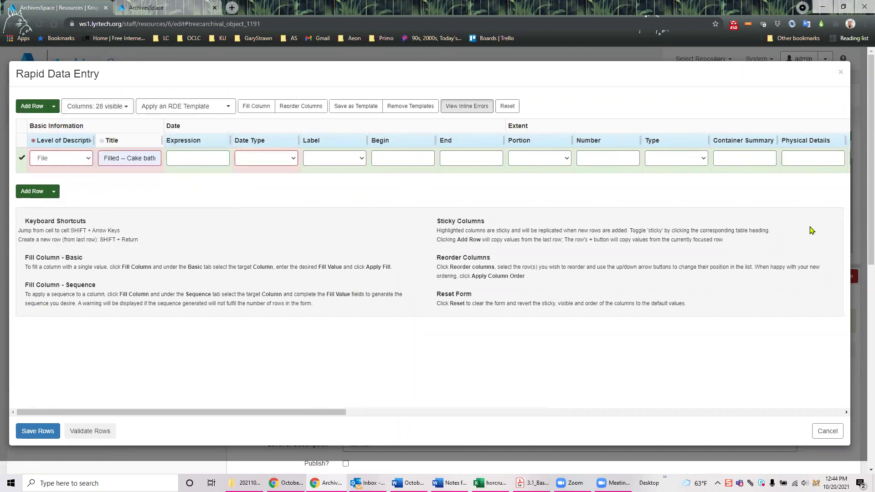
- Set the row's Instance Type to Mixed Materials and link Box 44 as its Top Container
left_click(847, 412)
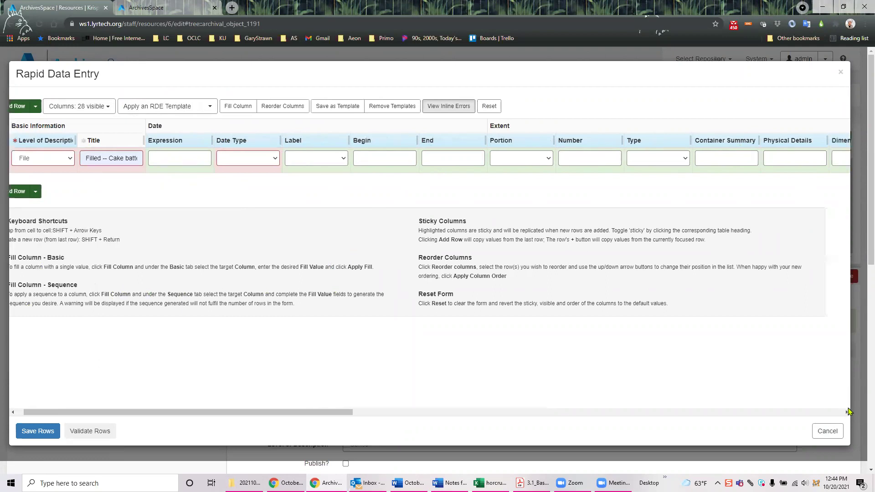
left_click_drag(848, 412, 846, 413)
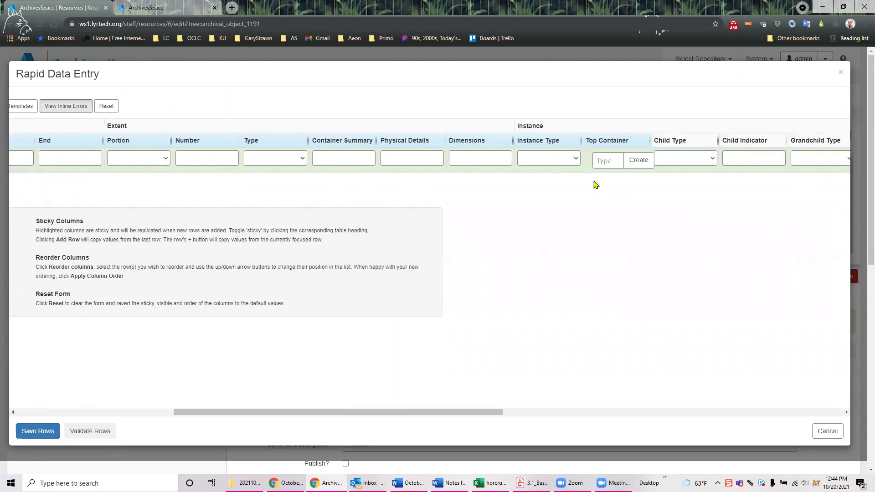
left_click(574, 158)
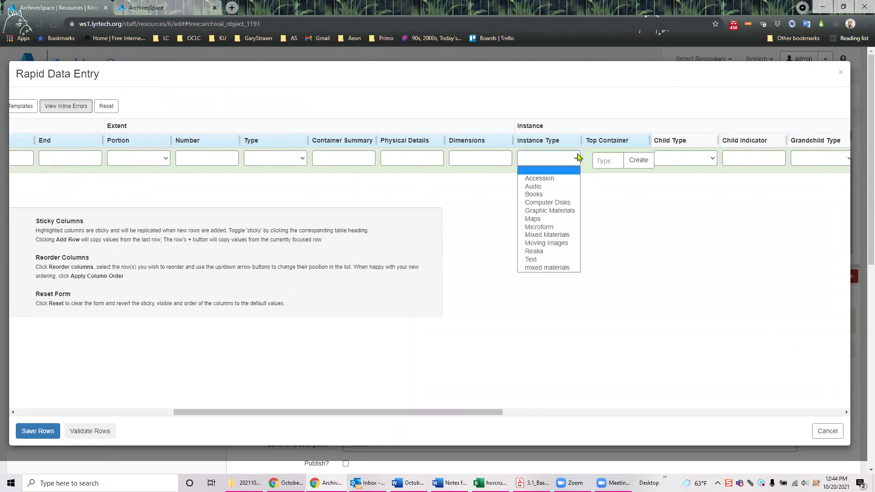
left_click(558, 235)
left_click(604, 158)
type("44")
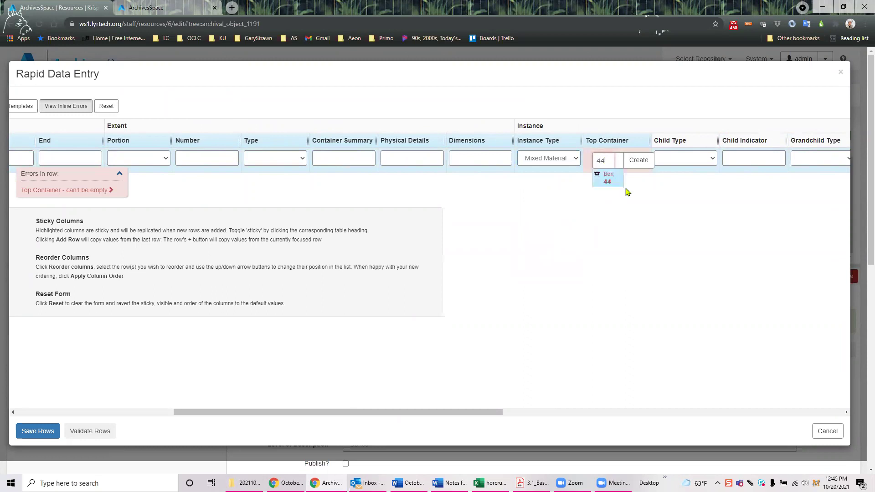
left_click(610, 182)
- Set the row's Child Type to Folder and enter 1 as its Child Indicator
left_click(702, 158)
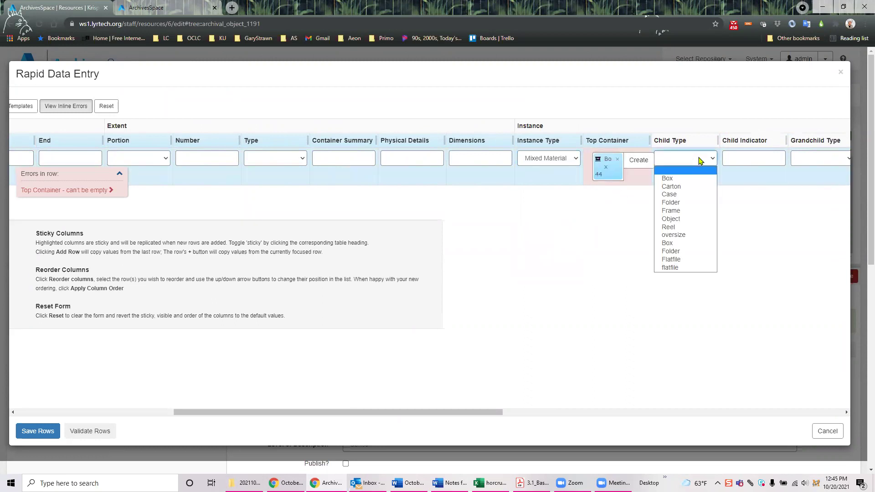
left_click(672, 204)
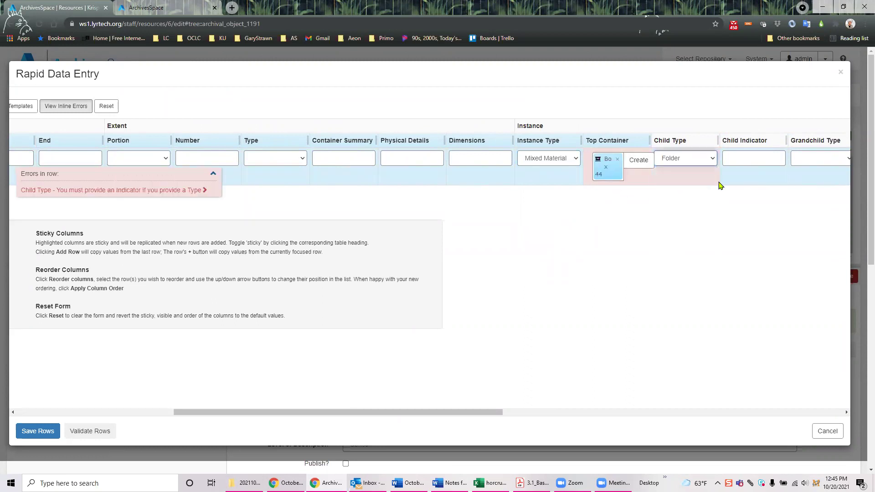
left_click(740, 156)
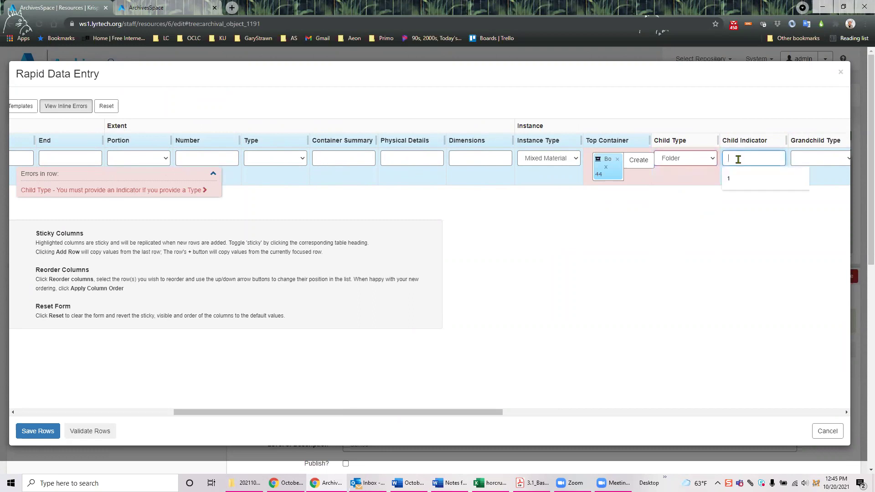
left_click(741, 178)
- Add 3 more rows below the "Filled -- Cake batter" row
left_click_drag(472, 416, 179, 417)
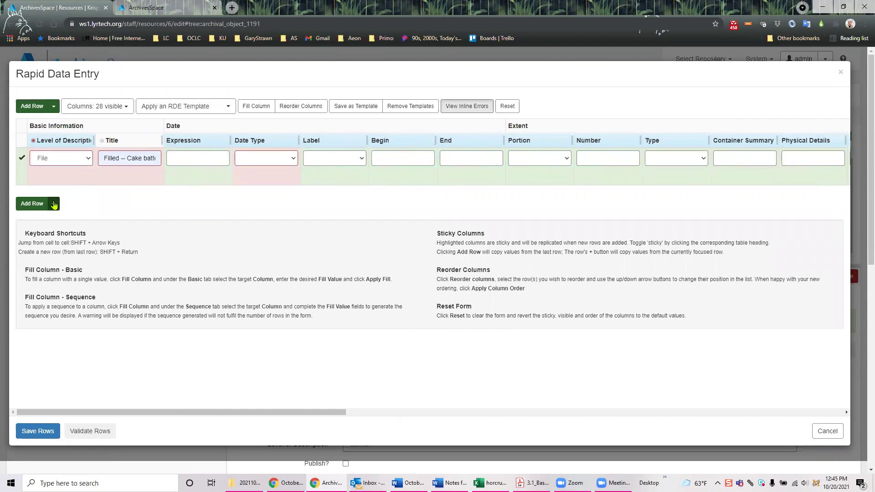
left_click(53, 205)
left_click(54, 204)
double_click(38, 221)
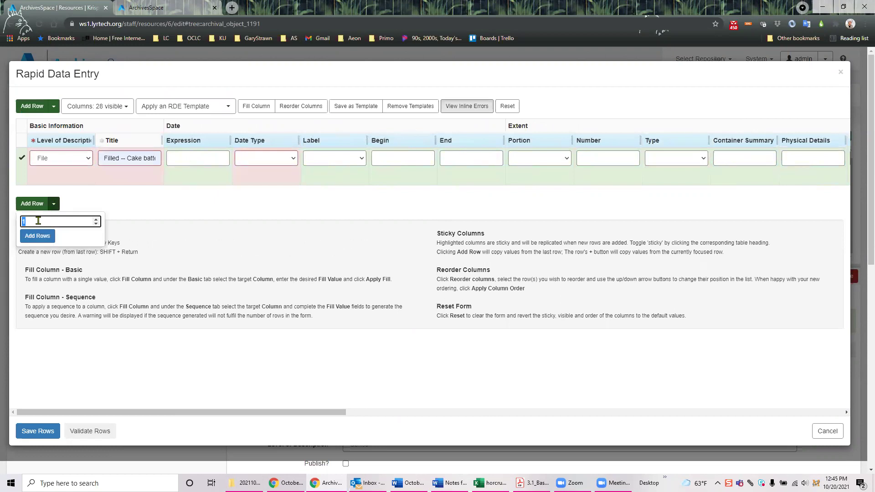
type("3")
left_click(37, 235)
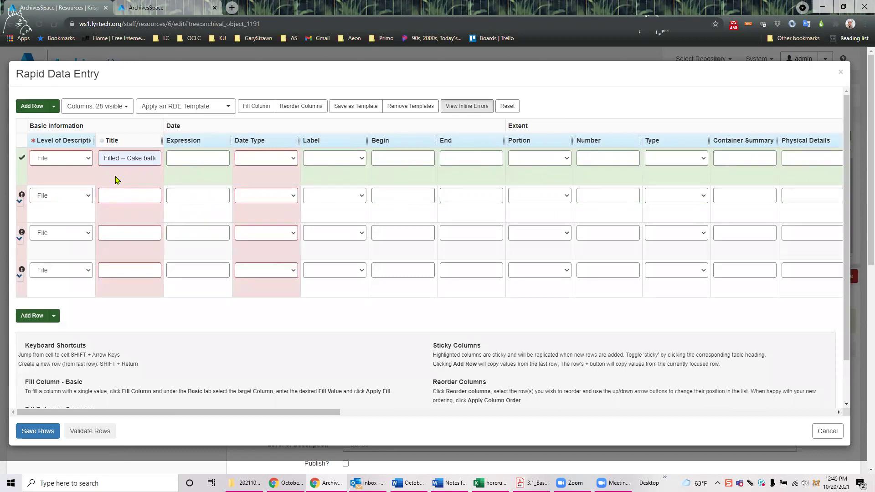
- Title the three new rows "filled -- Chocolate", "filled -- reese's" and "filled-- custard"
left_click(118, 196)
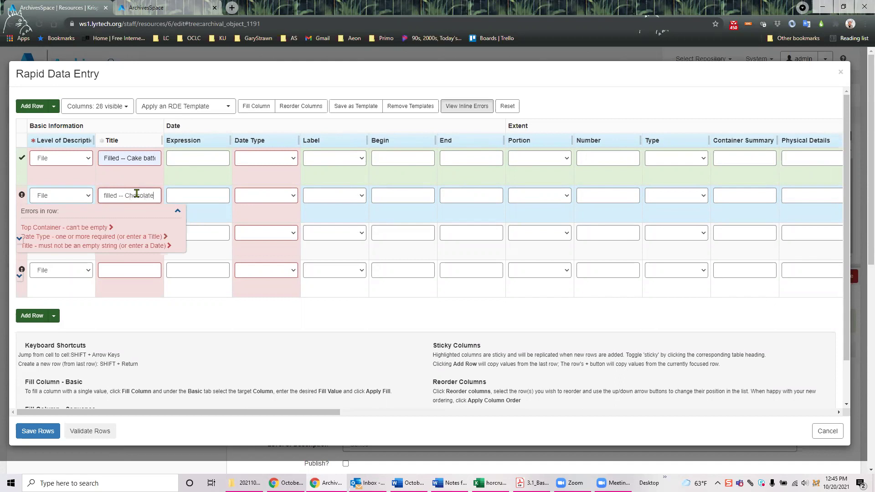
left_click(122, 271)
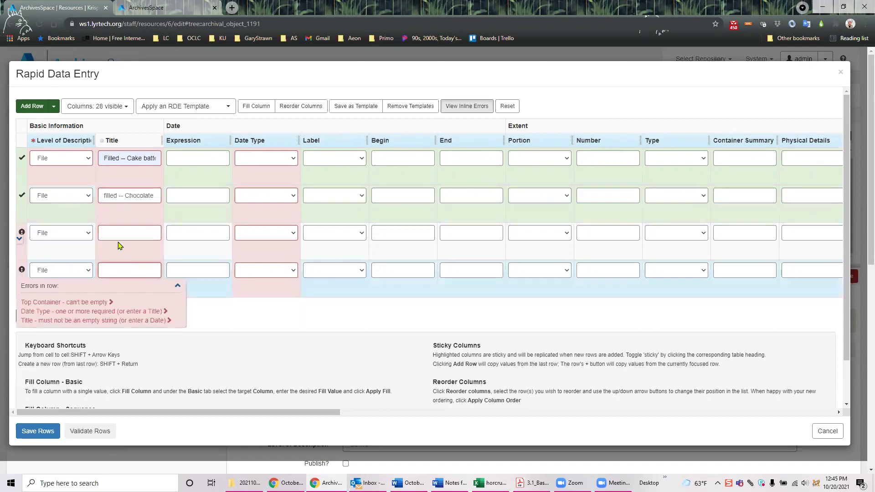
left_click(106, 232)
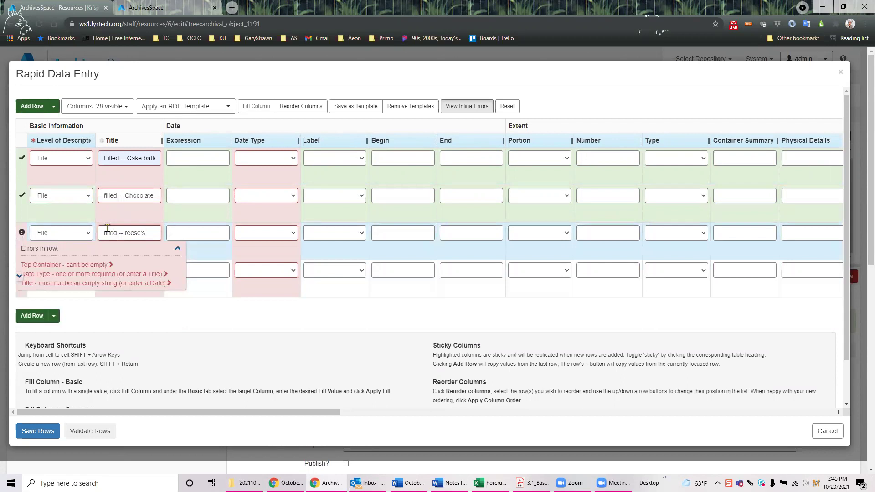
left_click(228, 323)
left_click(113, 274)
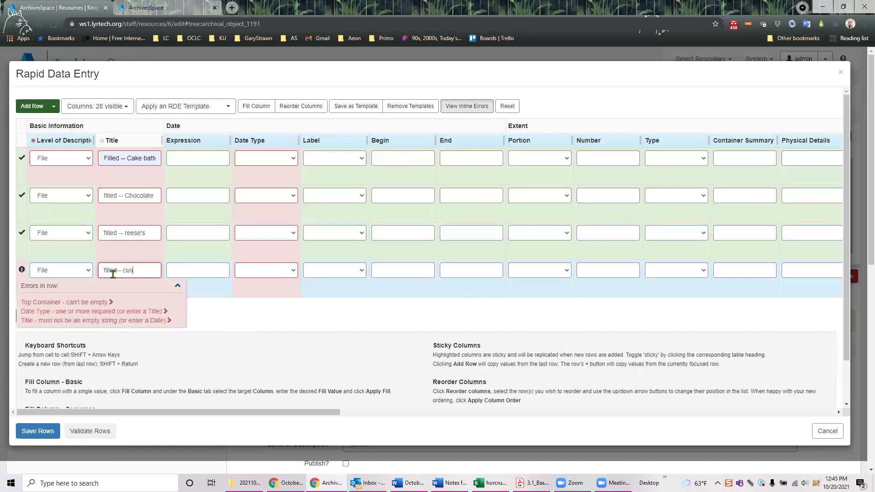
left_click(283, 315)
- Fill the Instance - Child Type column with Folder for all rows using a basic column fill
left_click_drag(328, 412, 553, 392)
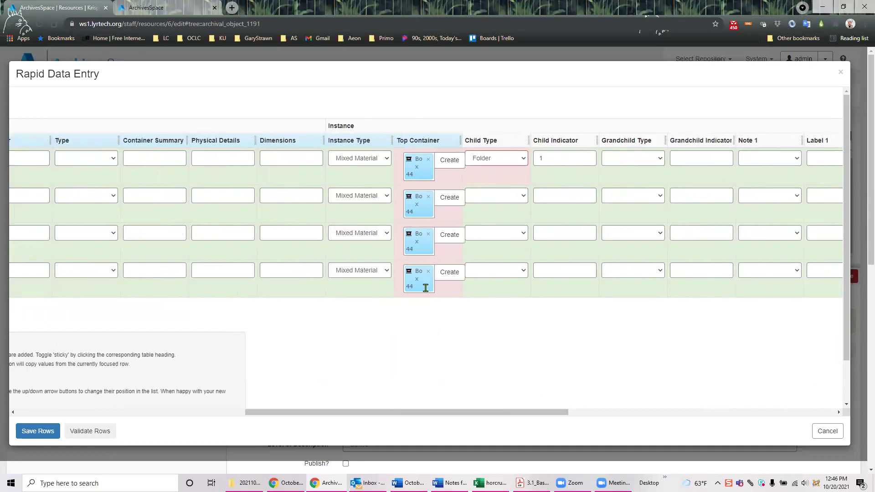
left_click(509, 145)
left_click_drag(477, 412, 249, 412)
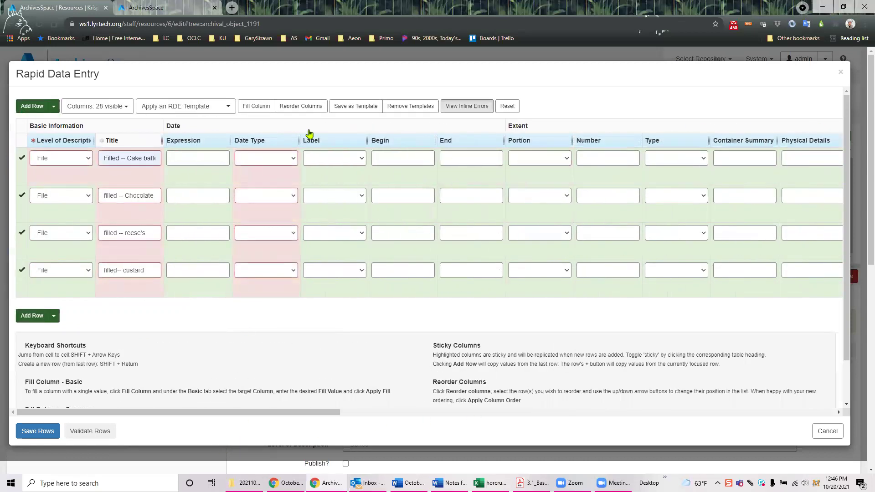
left_click(258, 111)
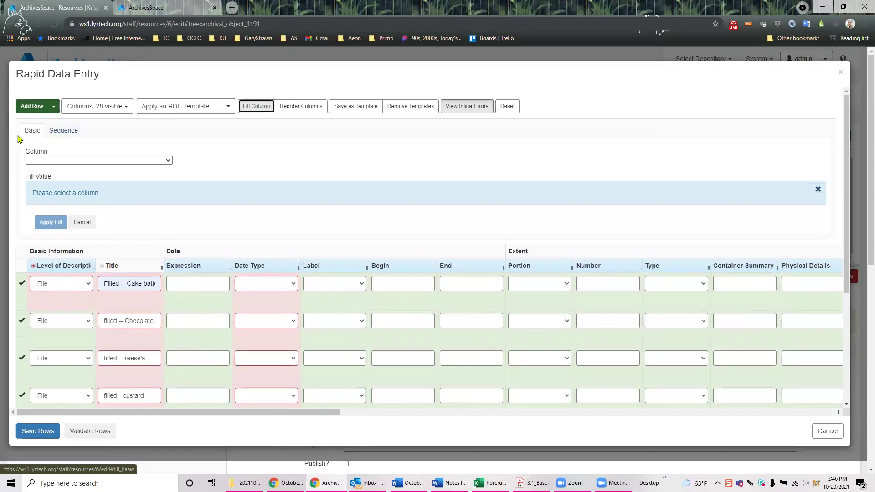
left_click(169, 161)
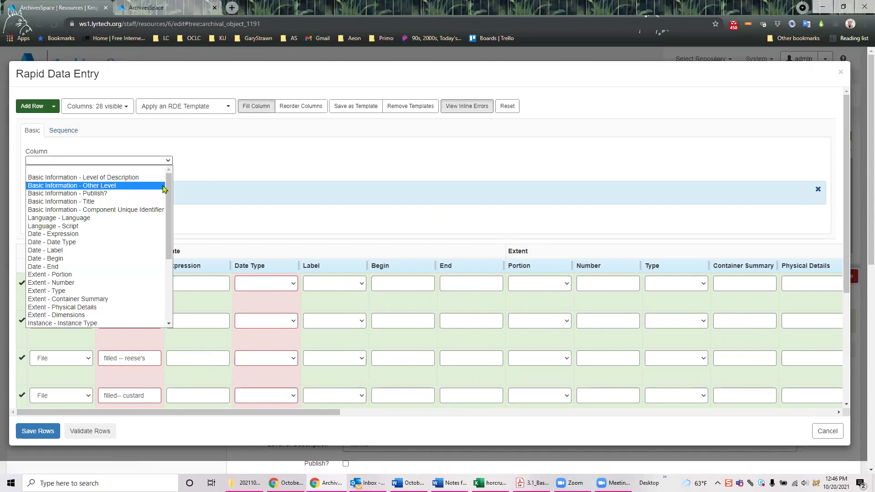
left_click_drag(168, 181, 169, 226)
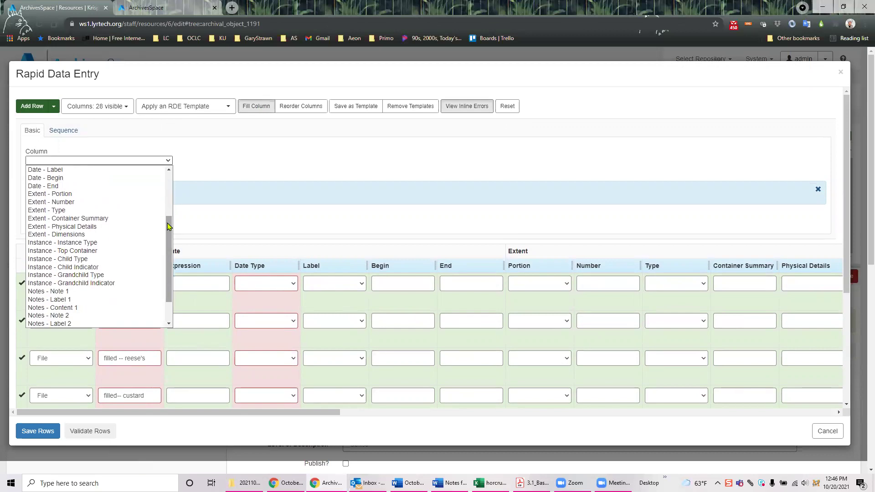
left_click(59, 259)
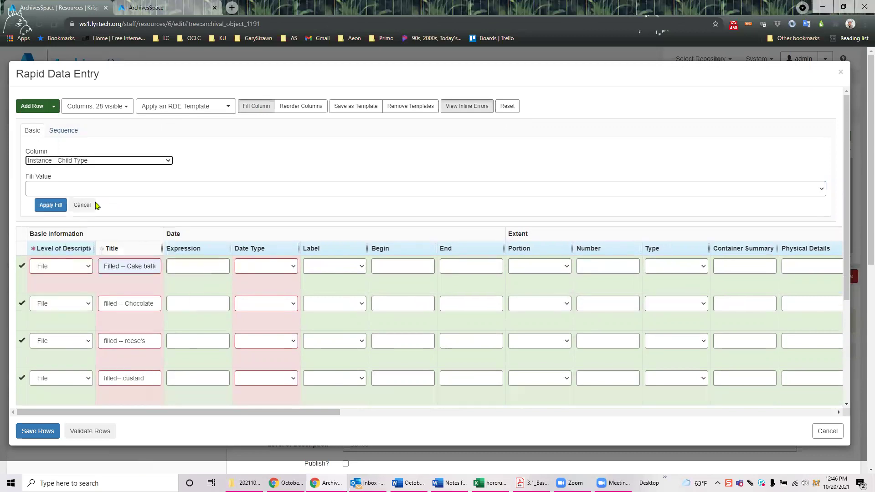
left_click(821, 191)
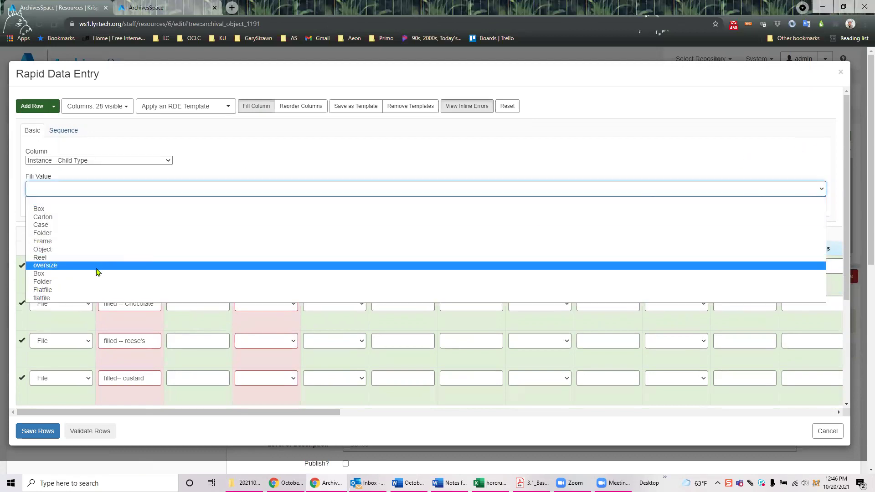
left_click(84, 283)
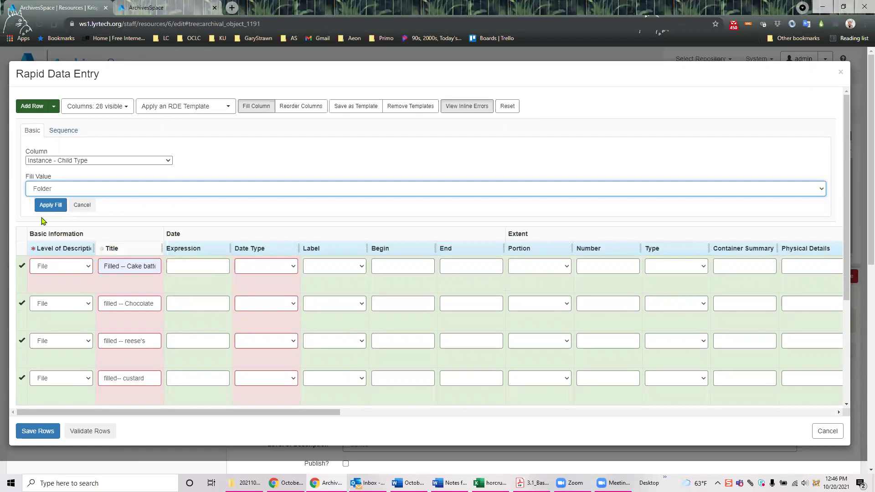
left_click(48, 206)
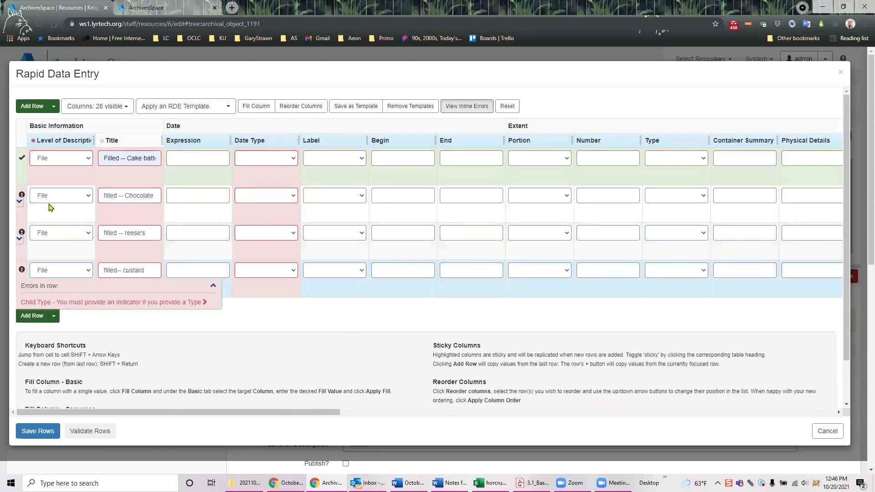
- Set up a sequence fill from 2 to 5 for the Instance - Child Indicator column and preview its values
left_click_drag(300, 412, 506, 410)
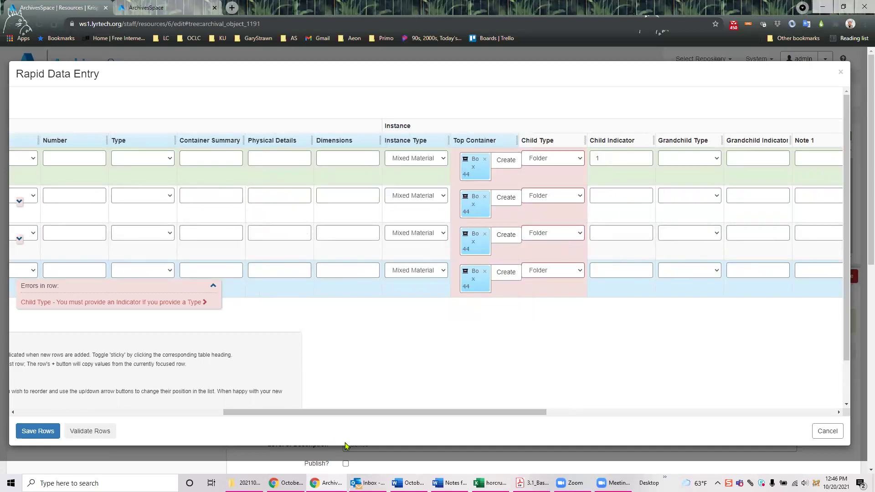
left_click_drag(395, 412, 134, 366)
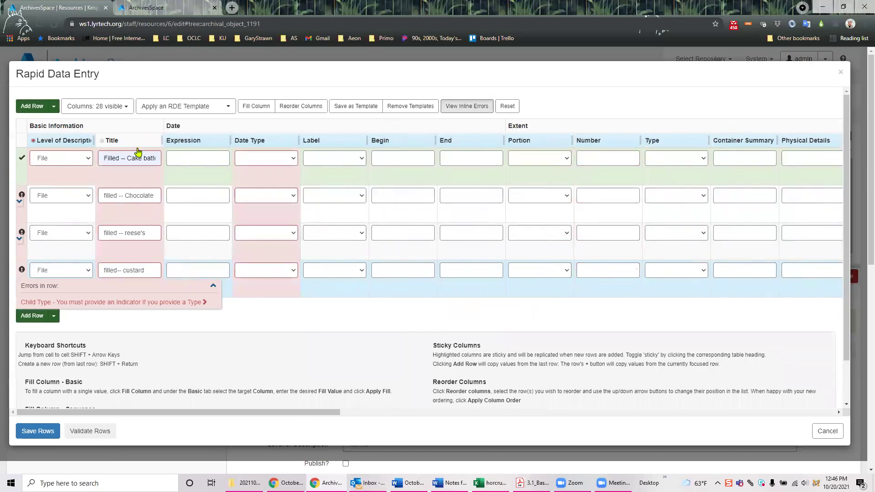
left_click(254, 108)
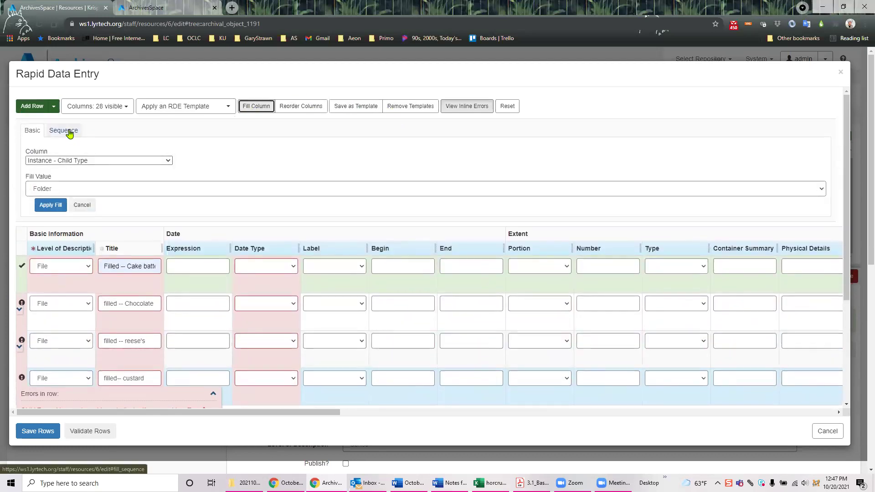
left_click(70, 132)
left_click(168, 162)
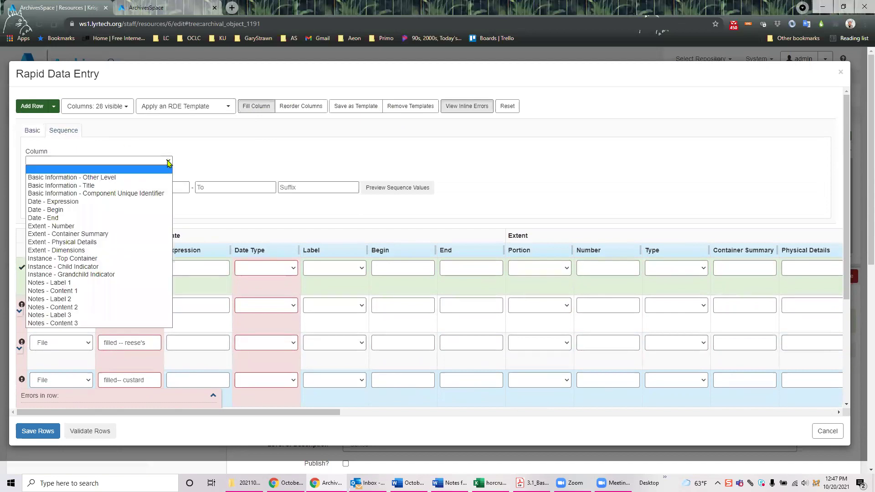
left_click(96, 267)
left_click(131, 188)
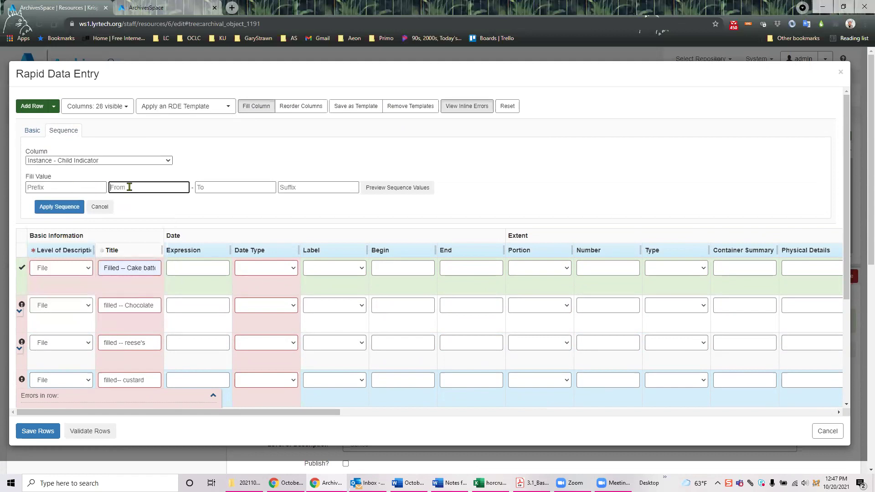
type("2")
left_click(213, 186)
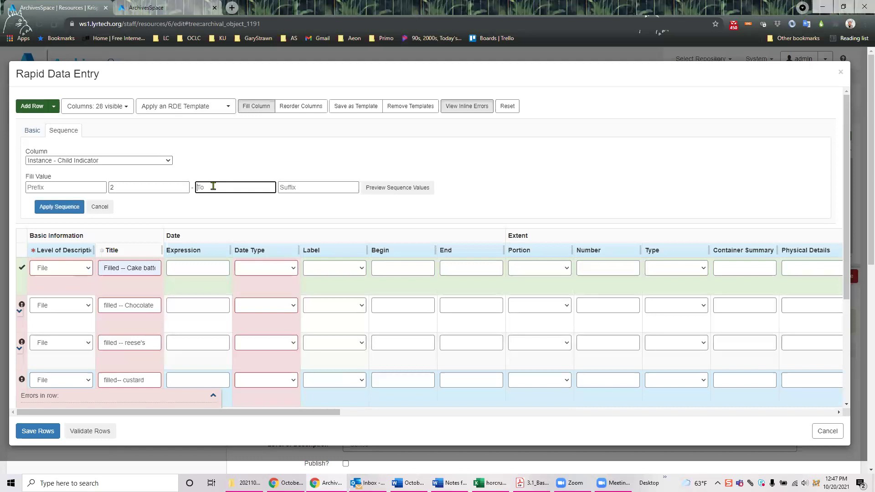
type("5")
left_click(414, 189)
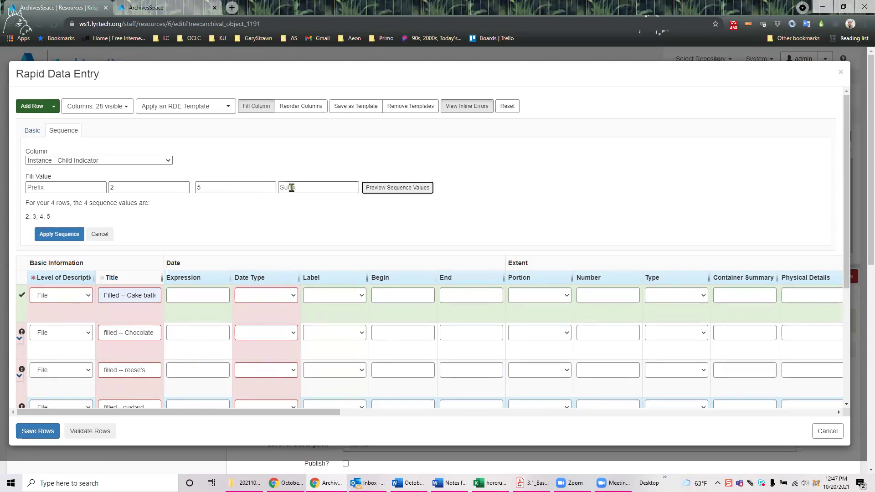
- Try the suffix "oversize" on the Child Indicator sequence, preview the values, and clear the suffix
left_click(307, 184)
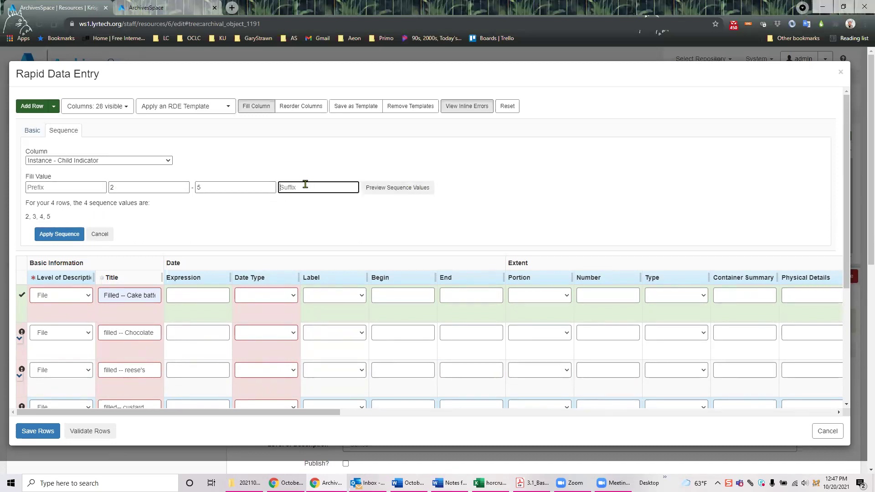
type("oversize")
left_click(388, 191)
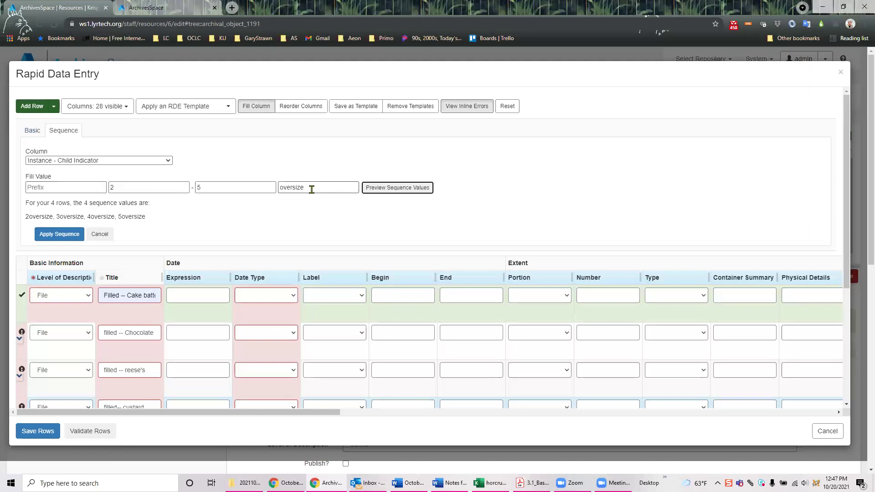
left_click_drag(312, 189, 273, 187)
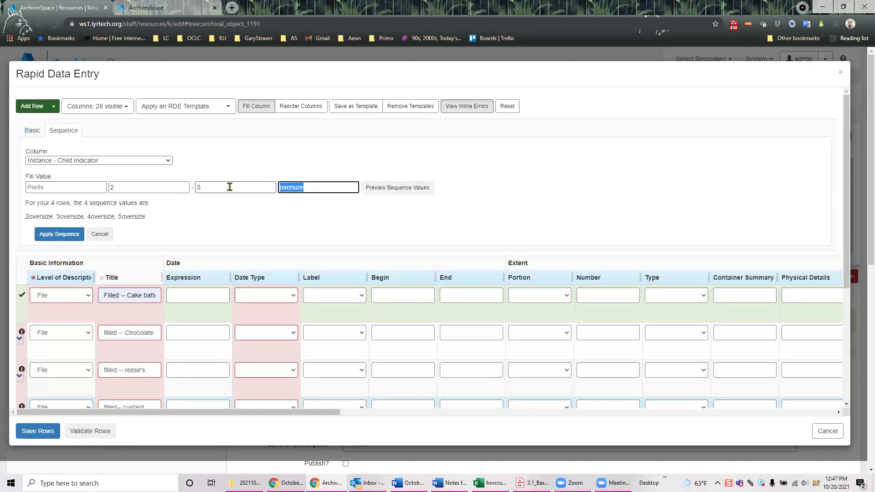
key("BackSpace")
- Preview the 2 to 5 sequence without a suffix and apply it to the Child Indicator column
left_click(385, 190)
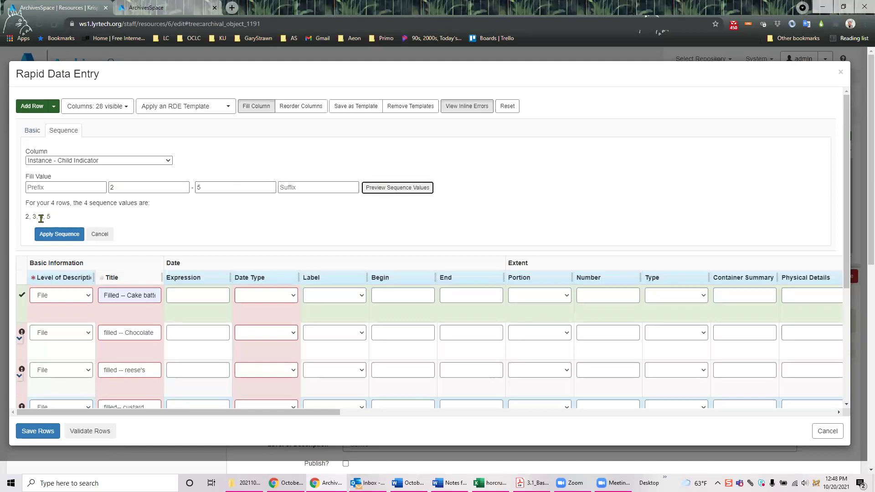
left_click(57, 234)
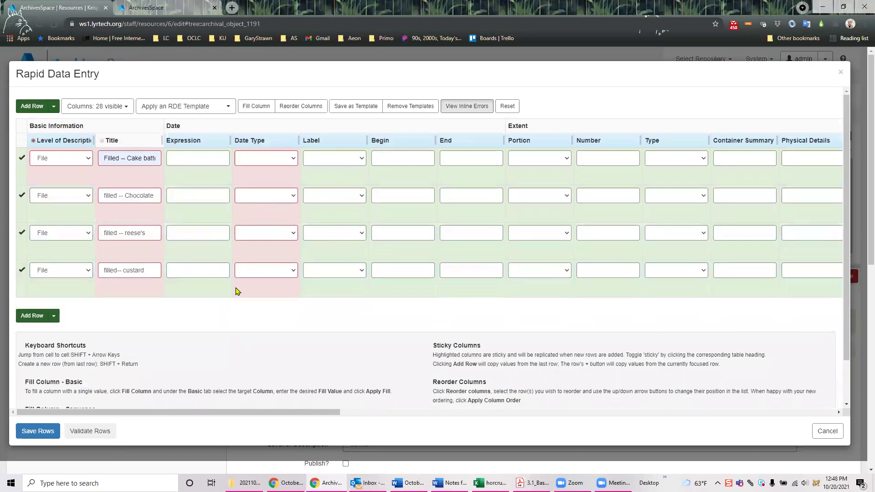
- Review the filled columns of all four rows, from title and dates through instance and note fields, toggling the inline errors display
left_click_drag(294, 412, 541, 401)
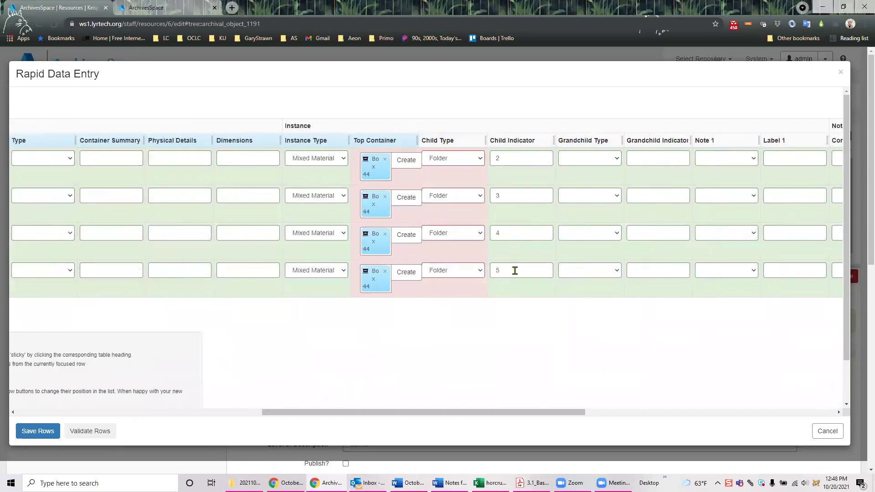
left_click_drag(544, 411, 410, 413)
scroll(516, 388, "right", 10)
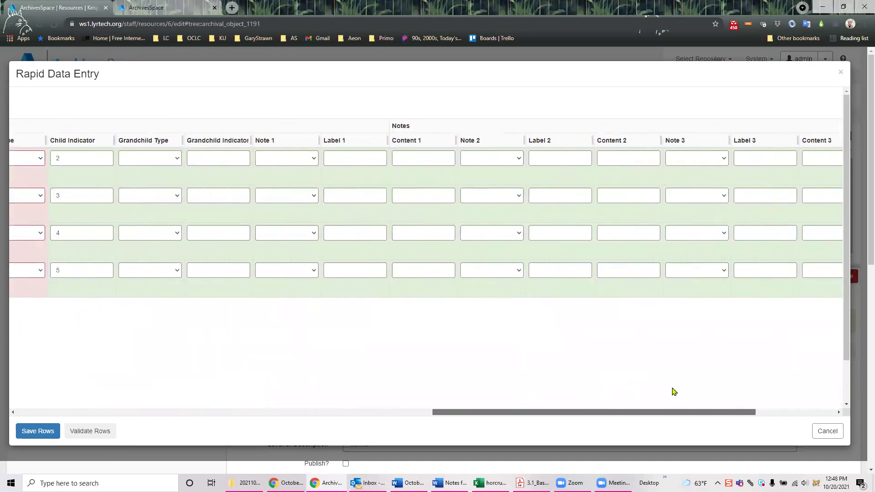
scroll(640, 400, "left", 10)
scroll(188, 424, "left", 8)
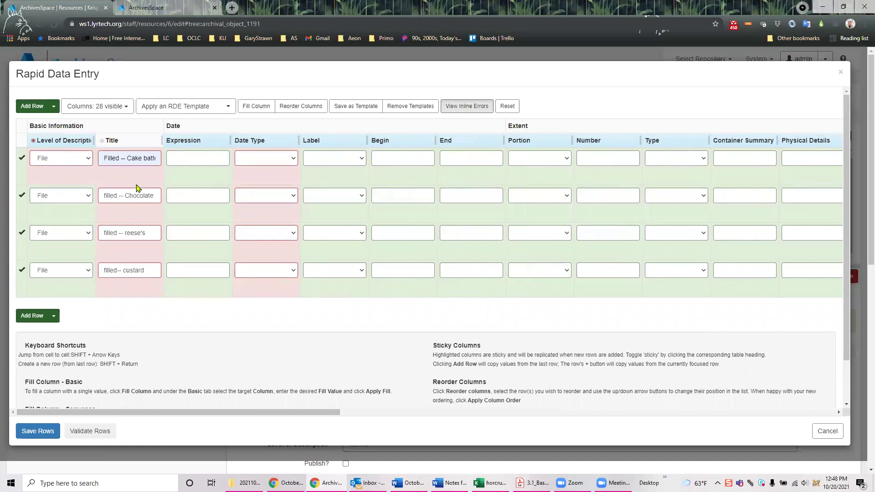
left_click(467, 106)
left_click(473, 110)
left_click_drag(274, 414, 472, 397)
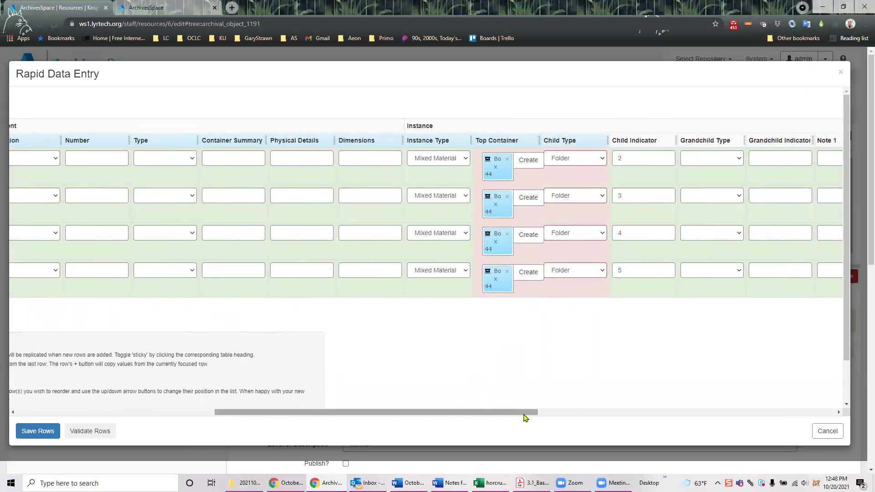
left_click_drag(527, 413, 365, 414)
left_click_drag(241, 428, 202, 411)
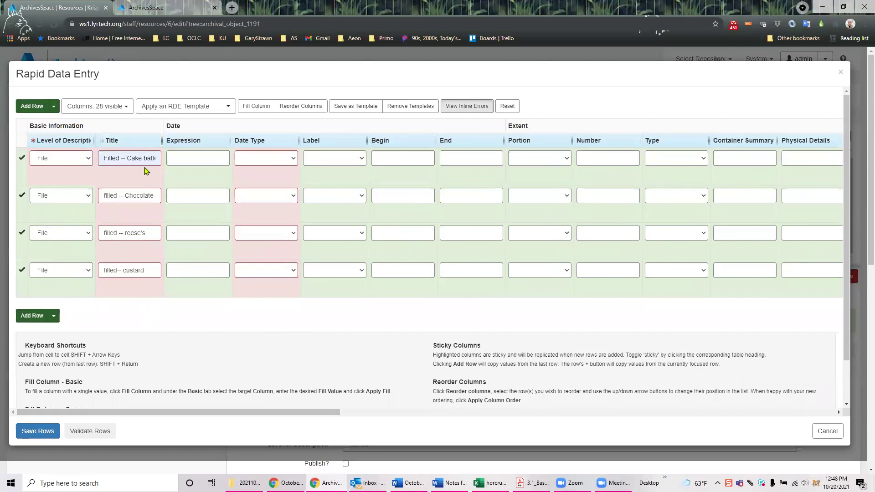
- Add one more row copied from the last one and set its Child Indicator to 6
left_click(54, 316)
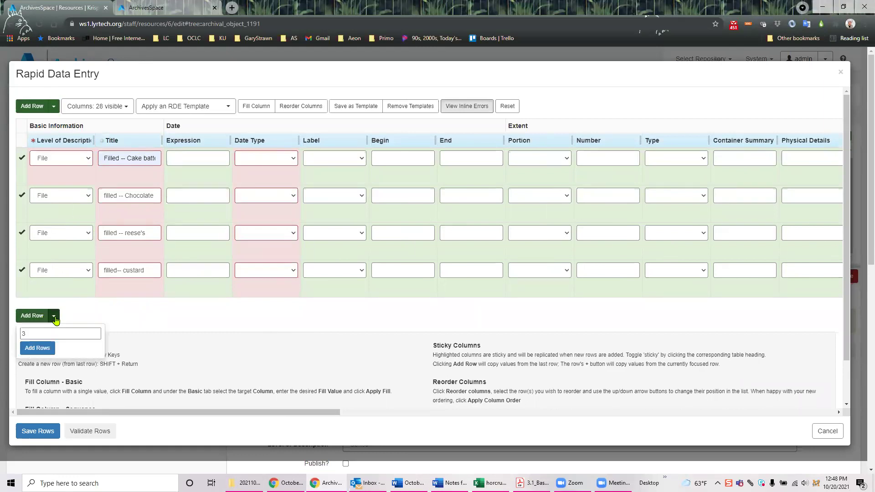
left_click(11, 341)
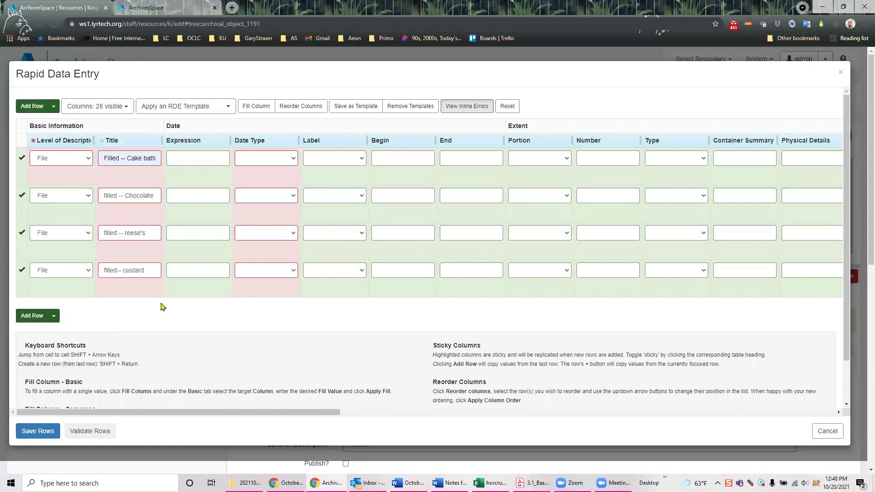
left_click(32, 315)
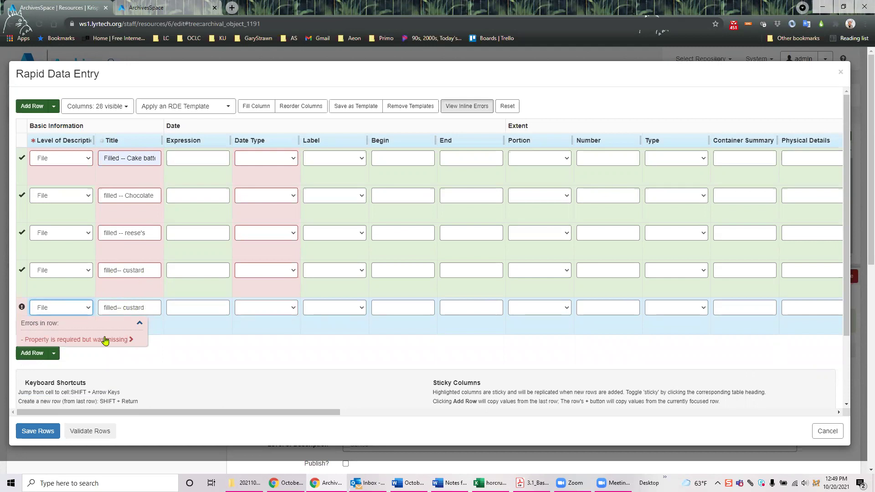
left_click_drag(289, 412, 552, 394)
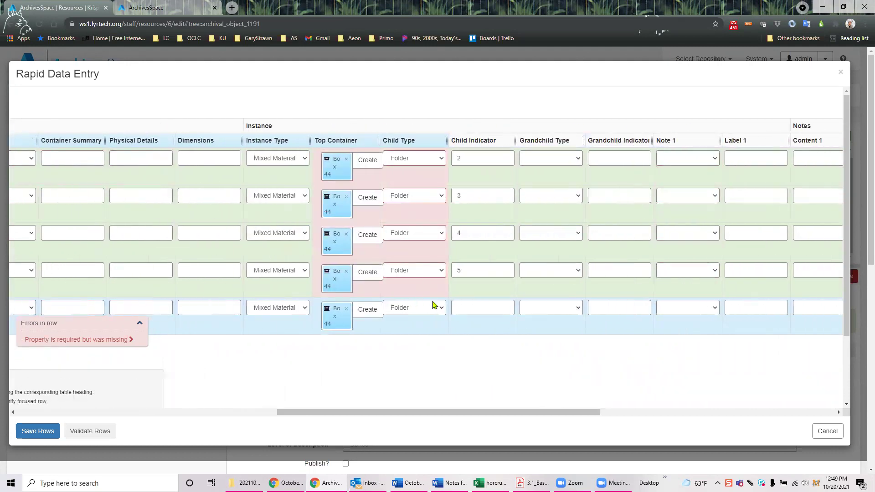
left_click(465, 310)
type("6")
left_click_drag(503, 413, 175, 402)
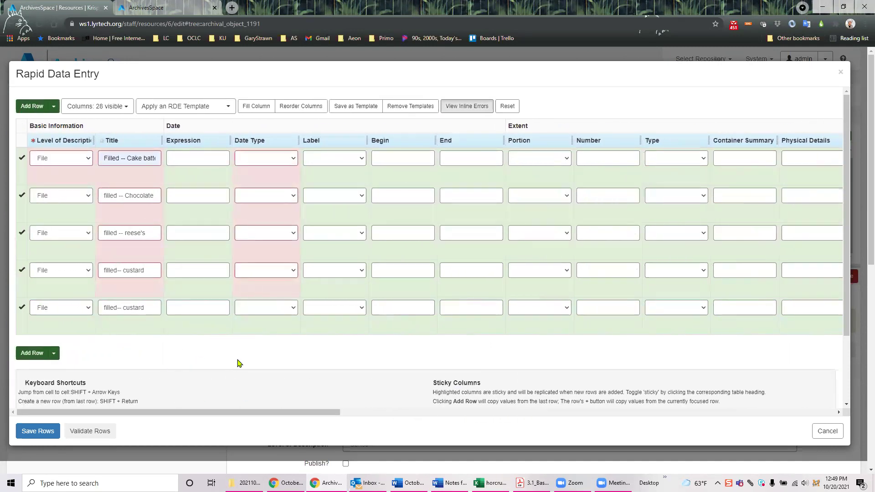
- Validate and save the rows, and enlarge the resource tree to show the files under Types of Doughnuts
left_click(85, 435)
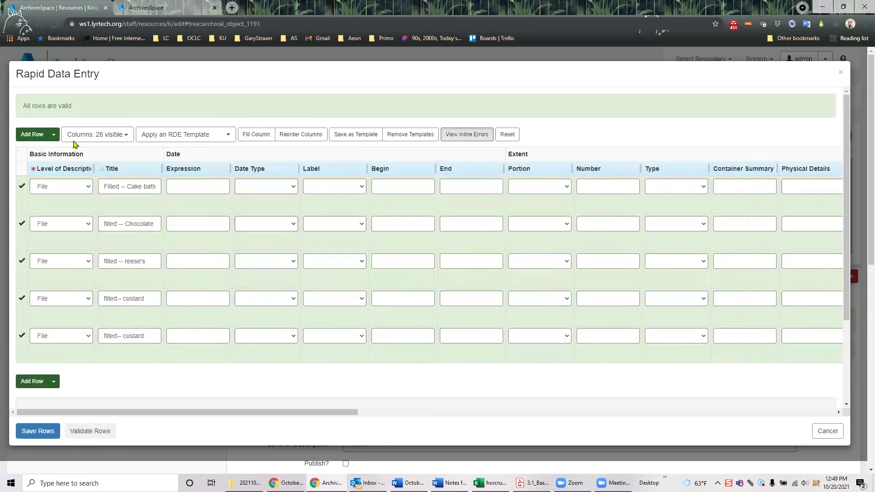
left_click(34, 432)
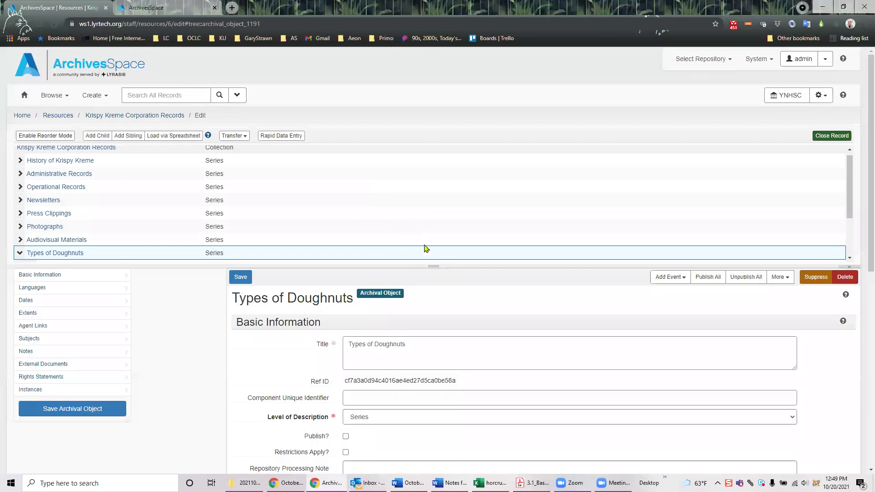
left_click_drag(435, 268, 433, 334)
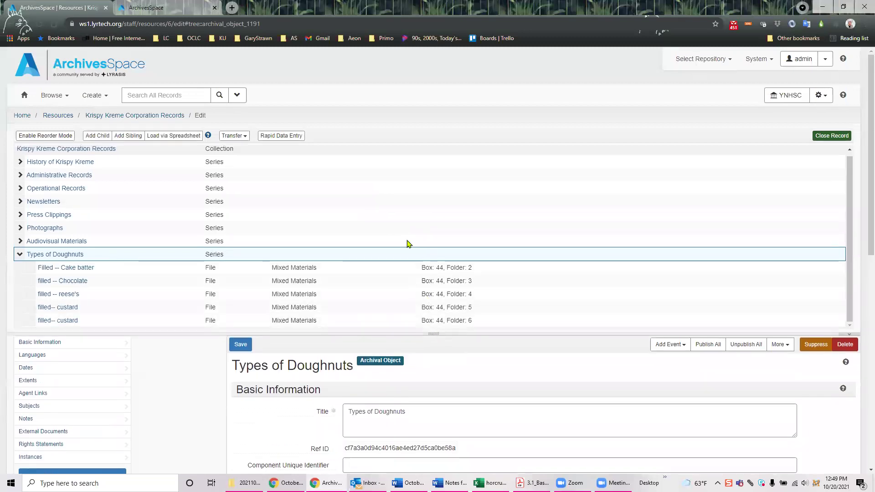
scroll(407, 243, "down", 1)
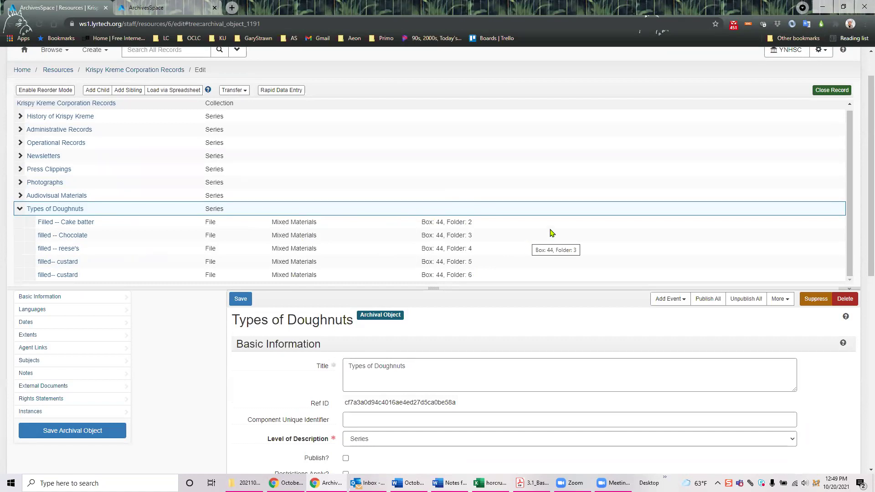
left_click(290, 92)
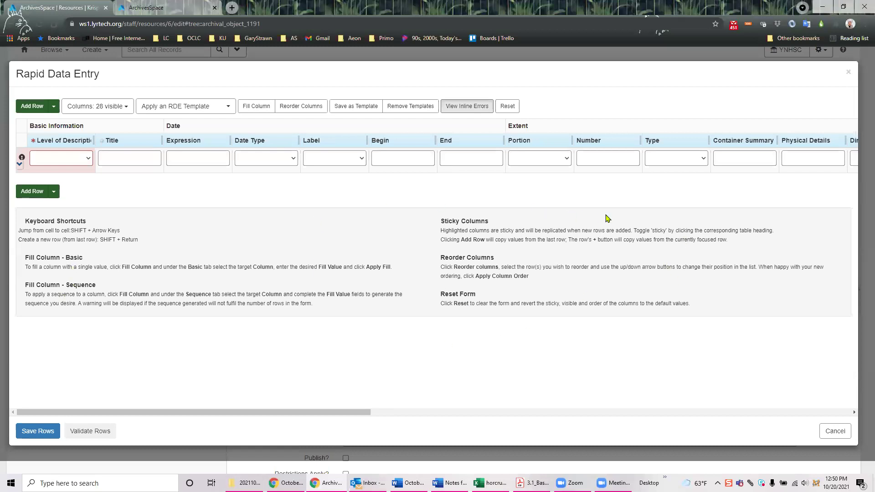
left_click(827, 426)
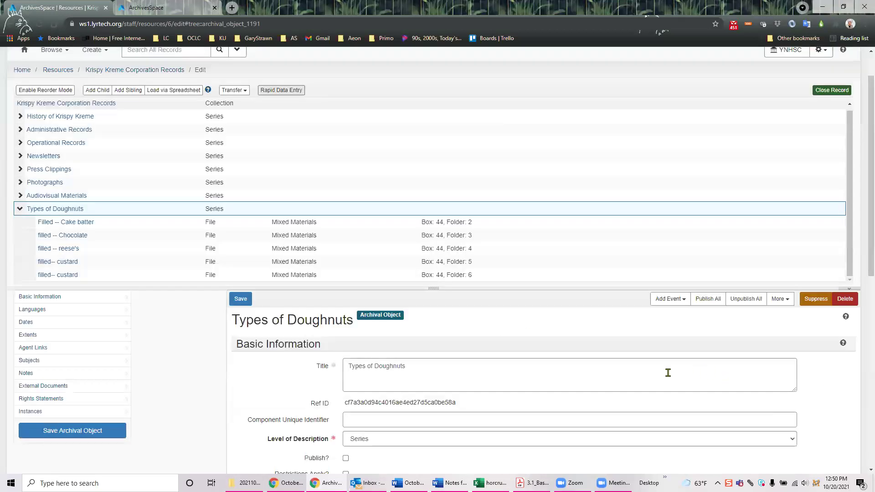
left_click_drag(433, 287, 424, 185)
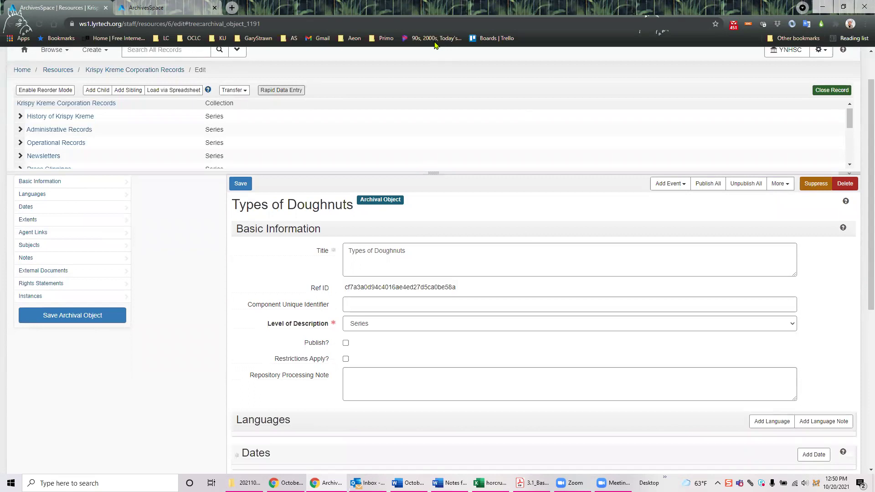
key("alt+Tab")
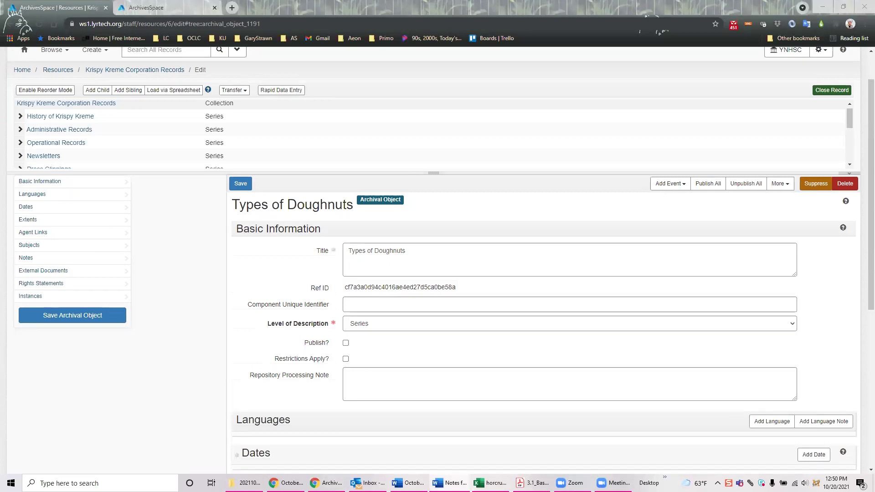
key("alt+Tab")
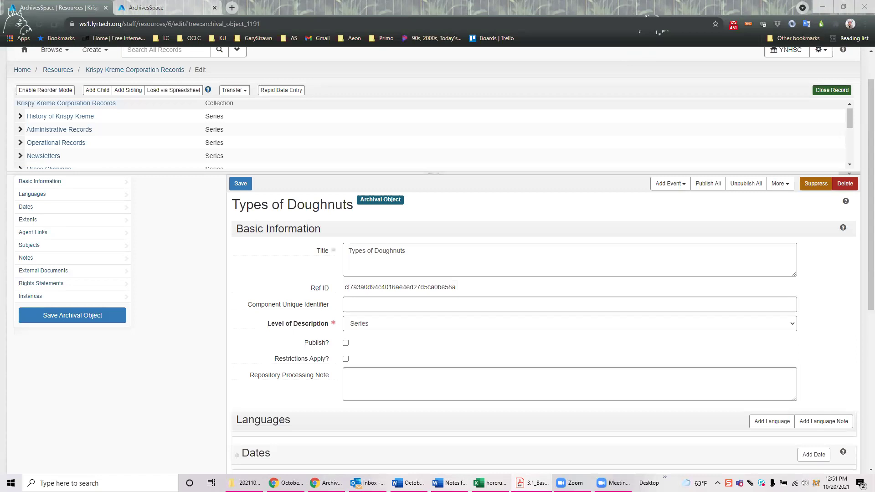
- Open the fly fishing correspondence and photographs collection for editing from the Resources list
scroll(174, 229, "up", 1)
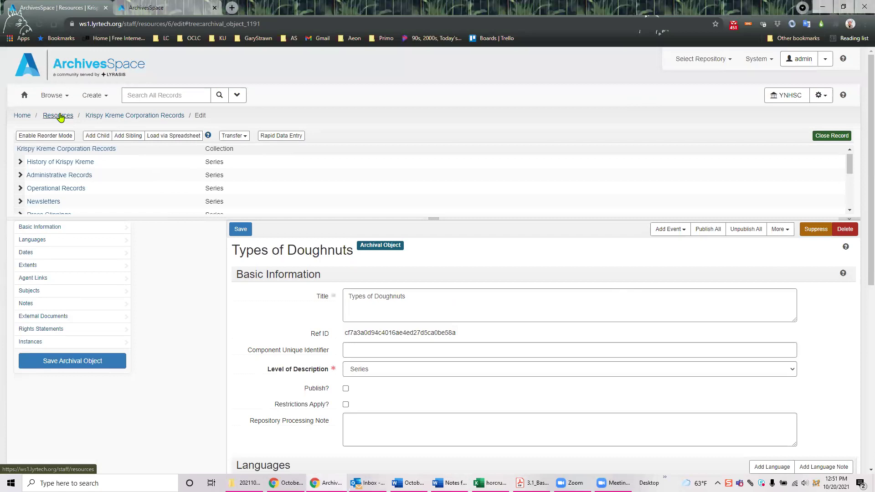
left_click(59, 117)
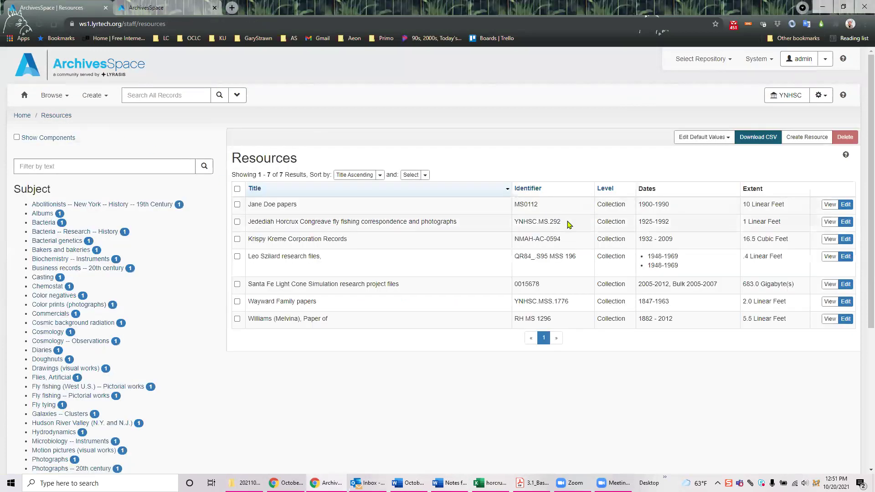
left_click(843, 224)
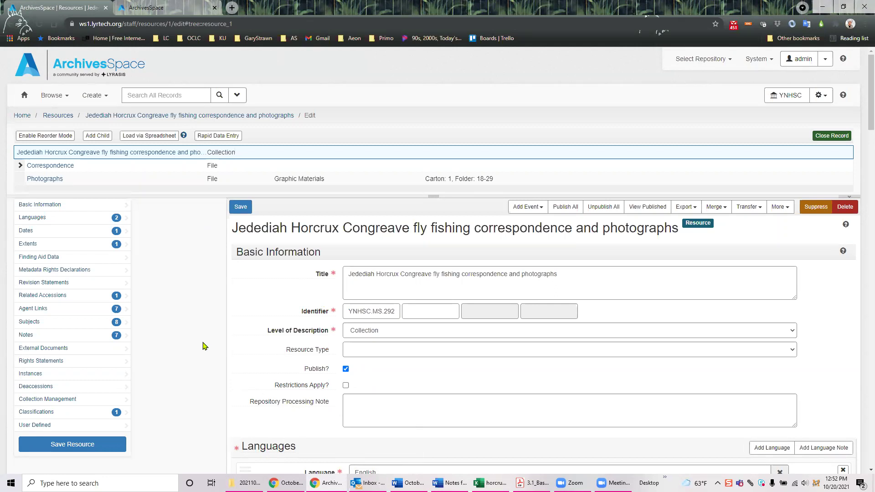
- On archivesspace.org, go through the technical documentation's Data Import and Export Maps to the Load Via Spreadsheet templates for archival objects
left_click(172, 10)
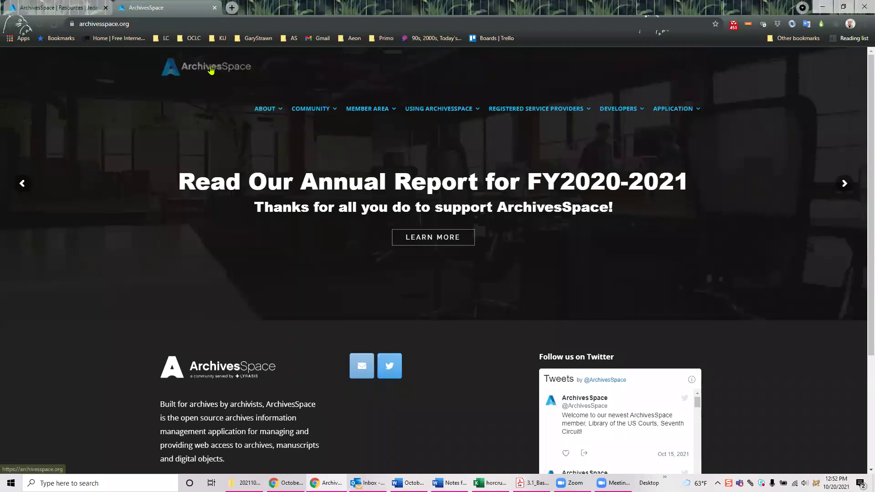
mouse_move(690, 114)
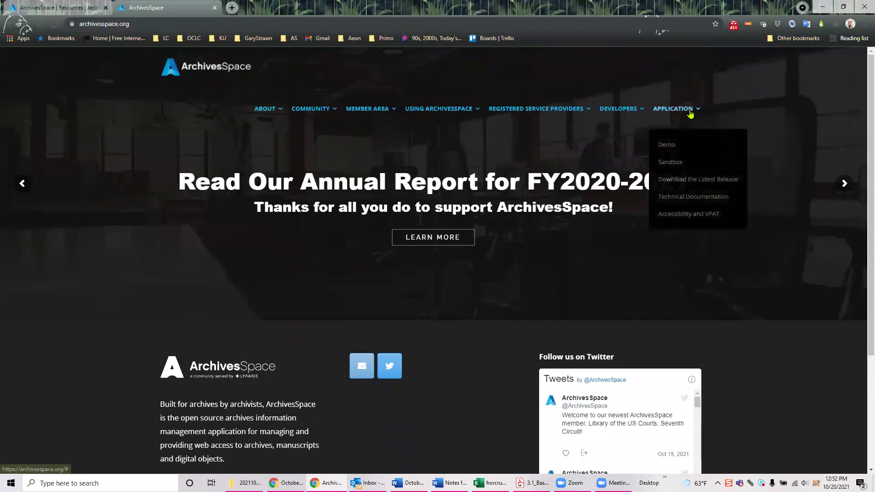
left_click(696, 199)
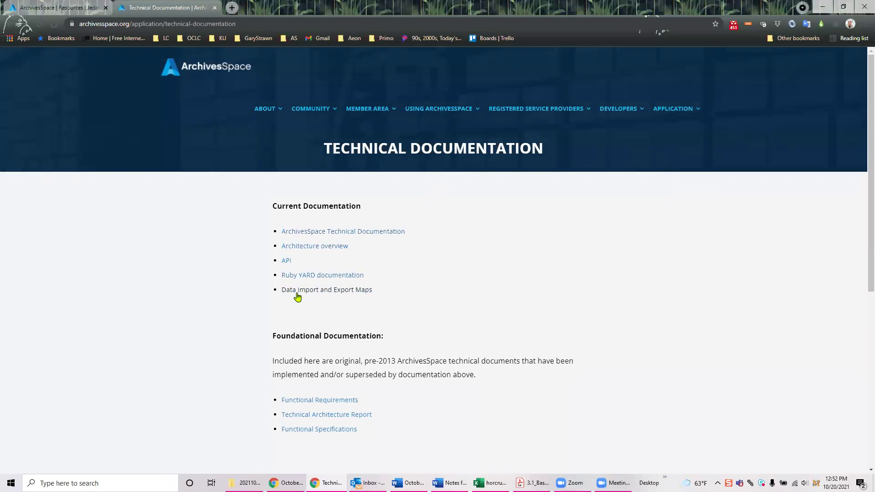
left_click(356, 292)
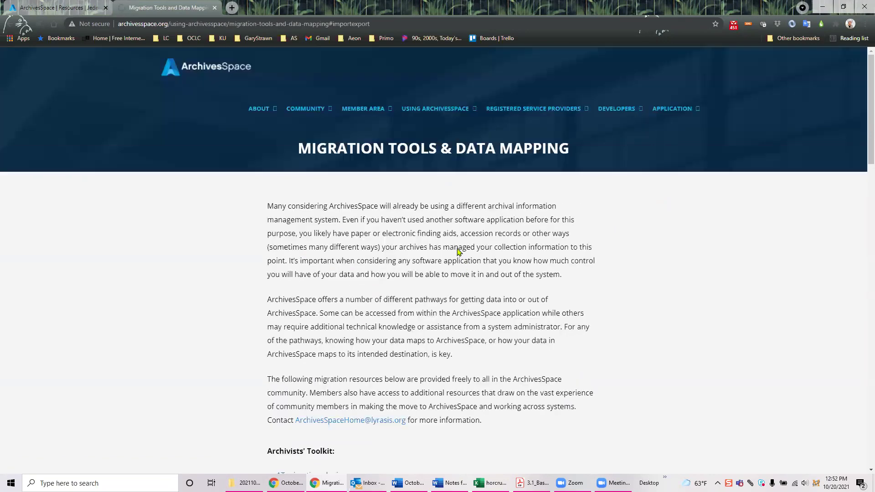
scroll(510, 239, "up", 4)
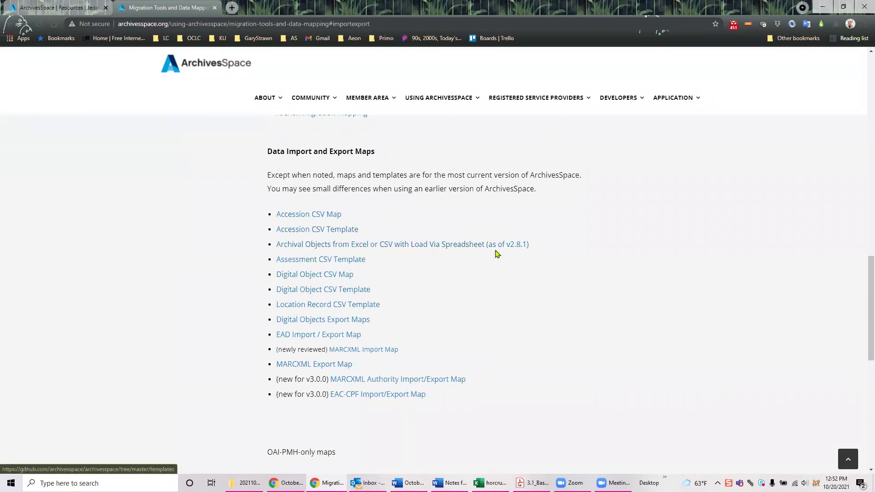
left_click(423, 246)
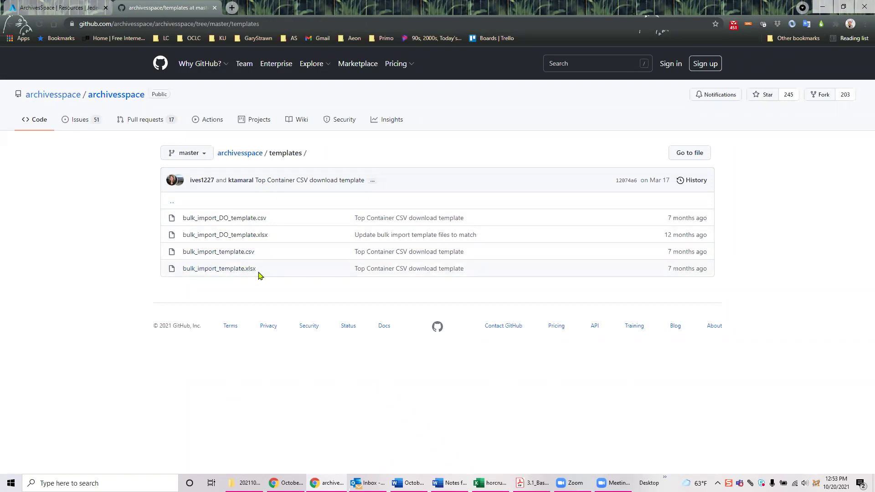
- Look at bulk_import_template.csv and the save option for its raw data, and return to the templates folder
left_click(209, 254)
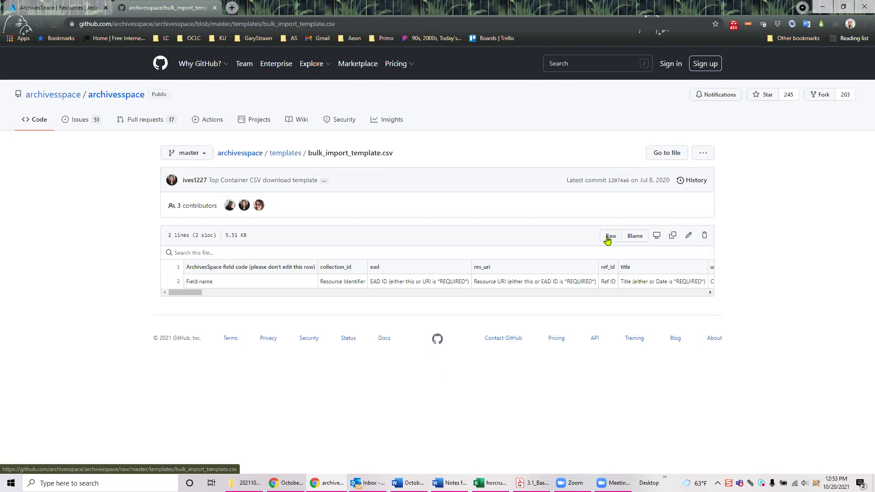
right_click(609, 238)
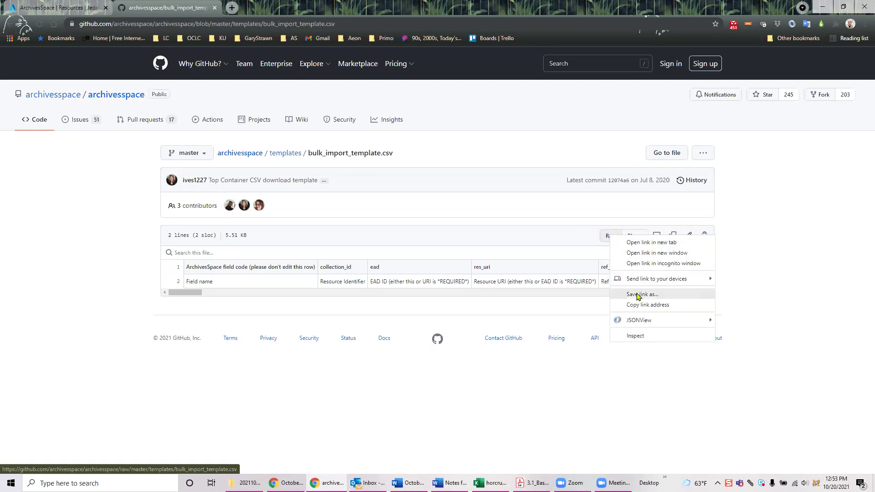
left_click(423, 220)
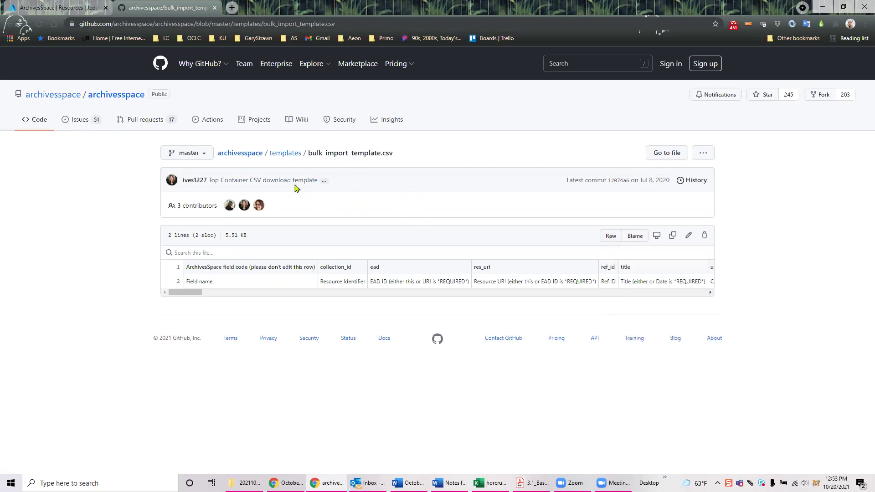
left_click(11, 26)
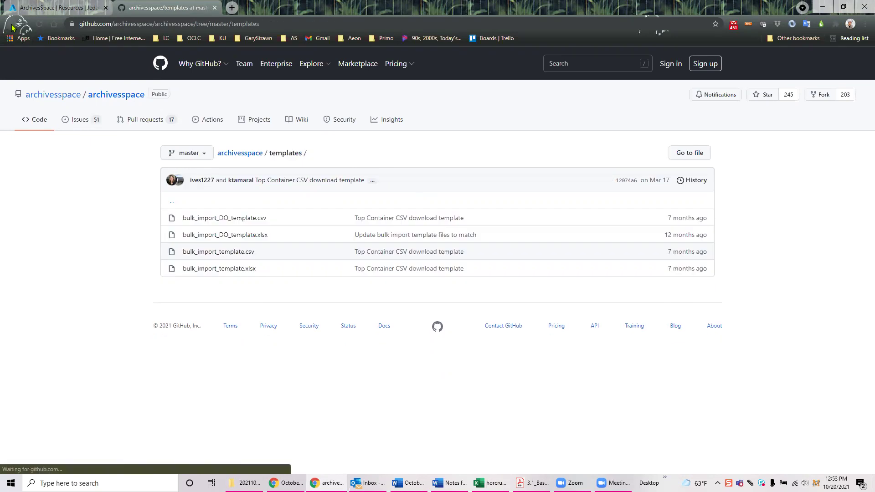
- Download bulk_import_template.xlsx and open it in Excel
left_click(229, 270)
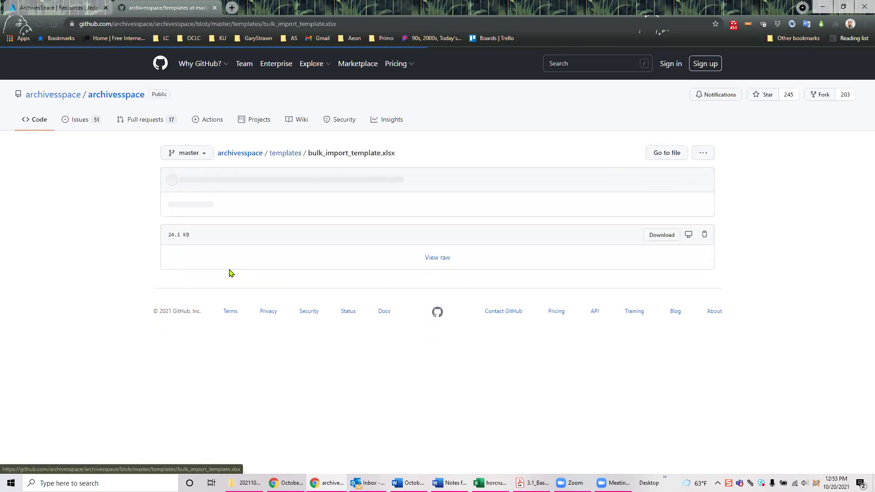
left_click(659, 235)
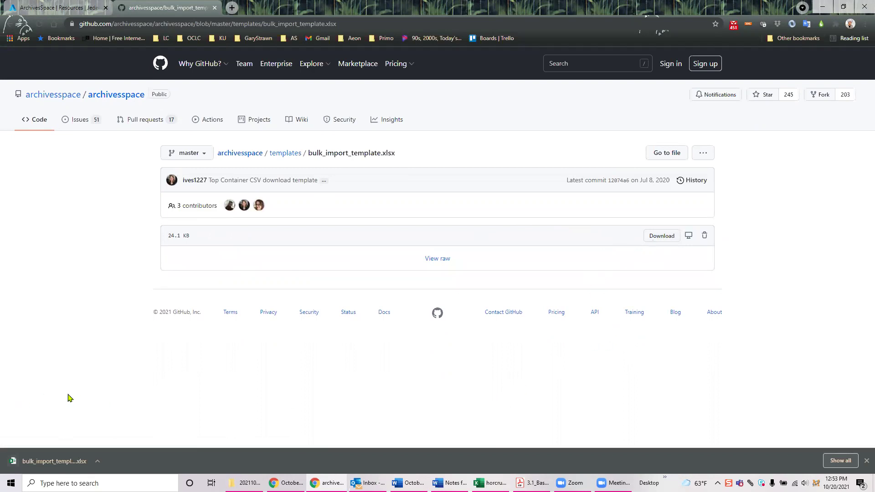
left_click(64, 464)
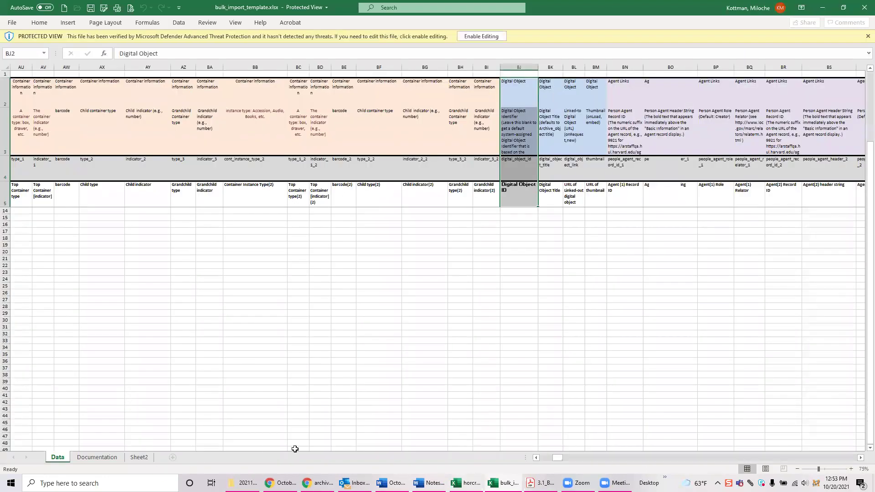
- Enlarge the Data sheet of the template to 110%, enable editing, and bring its first columns into view
scroll(389, 410, "up", 1)
left_click_drag(562, 458, 527, 457)
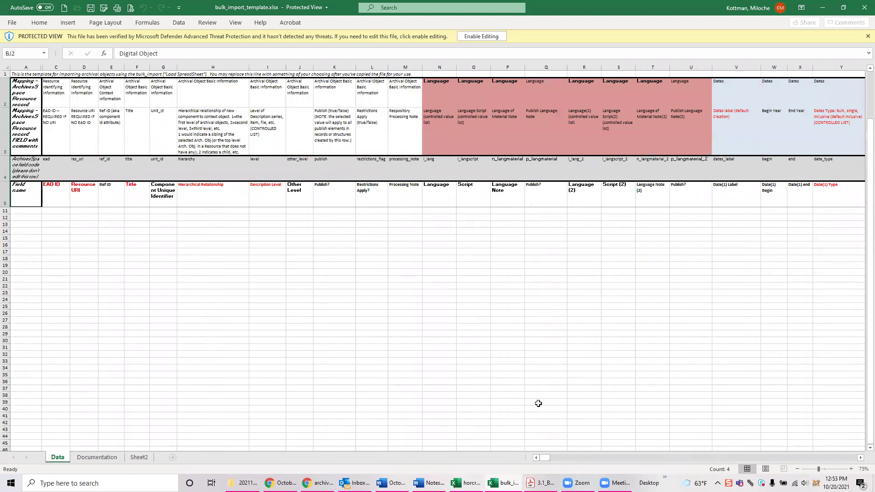
left_click_drag(549, 458, 452, 463)
left_click(851, 470)
left_click(851, 470)
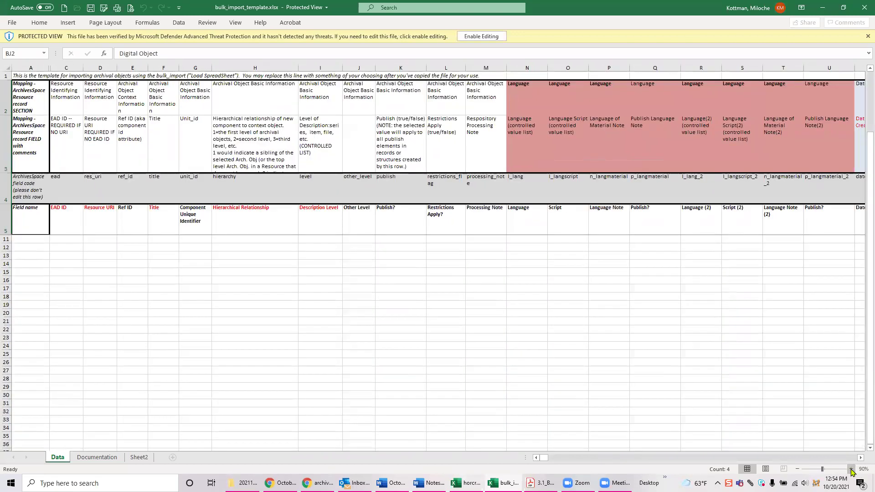
left_click(851, 470)
left_click(851, 470)
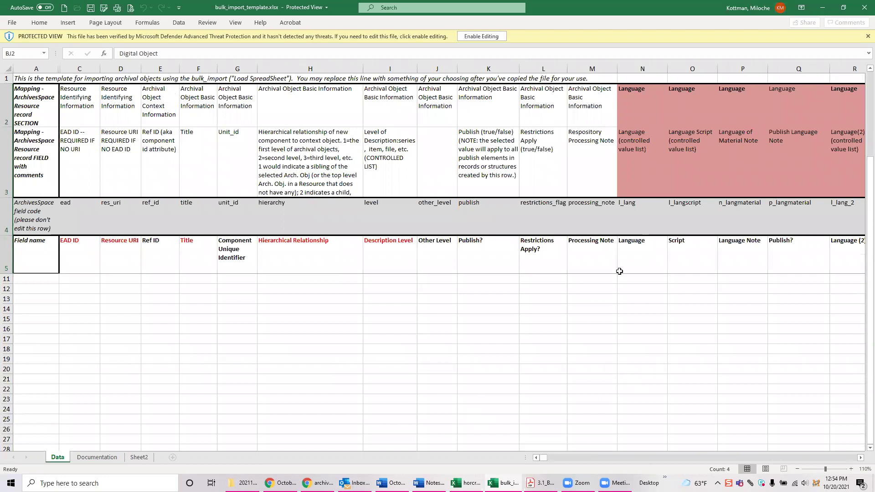
left_click(481, 36)
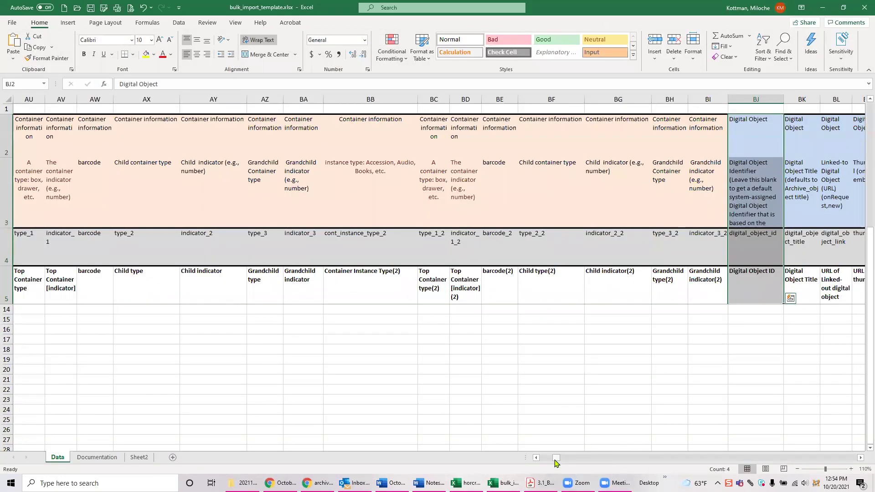
left_click_drag(554, 459, 541, 459)
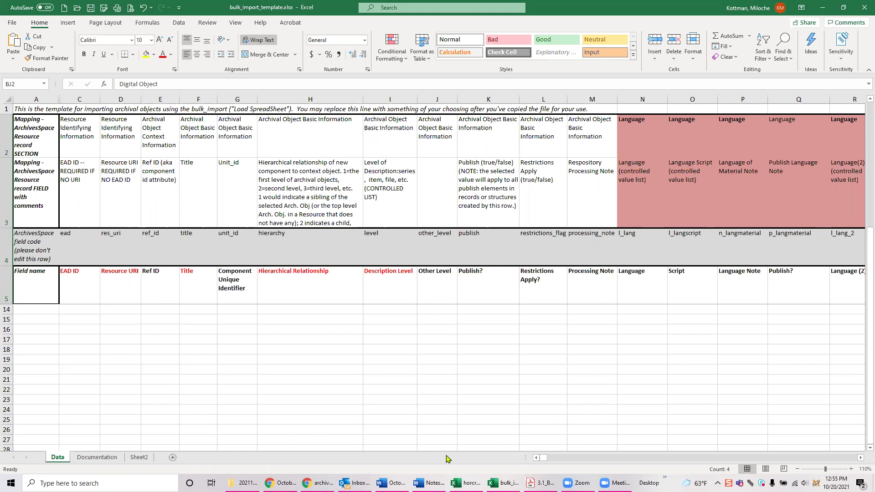
- Switch to ArchivesSpace in the browser and add a child named lures at Series level to the fly fishing collection
left_click(348, 440)
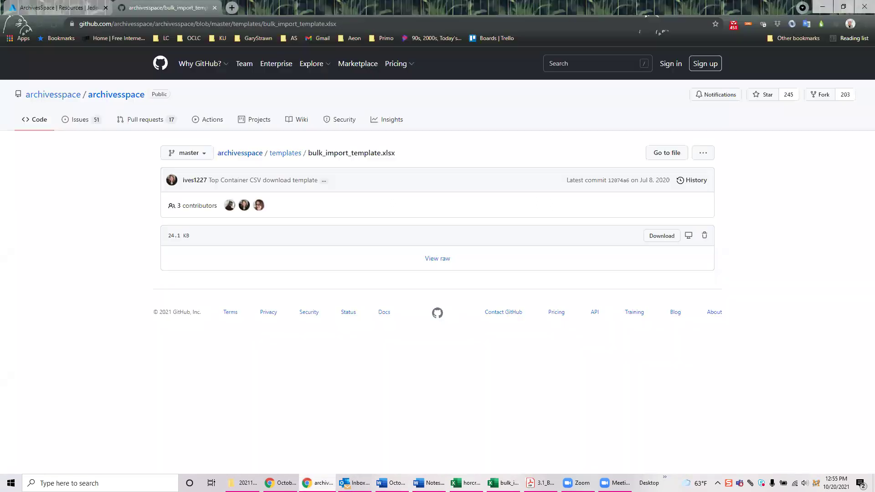
left_click(80, 10)
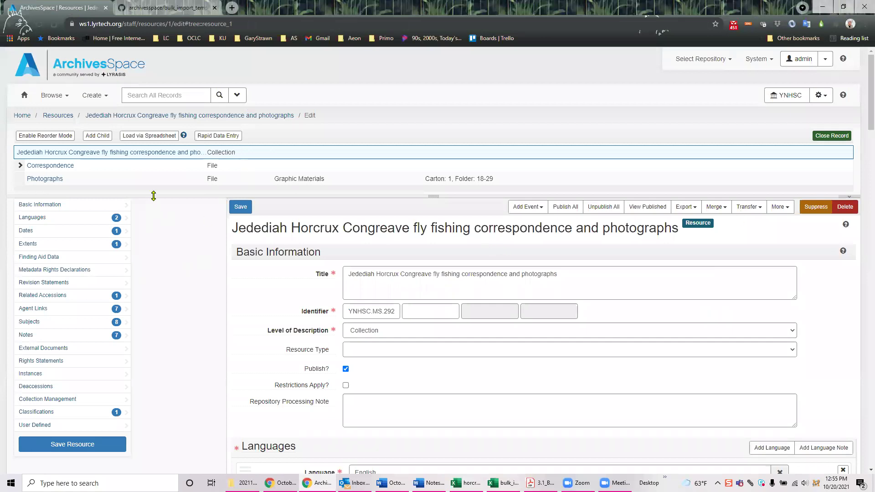
left_click(93, 138)
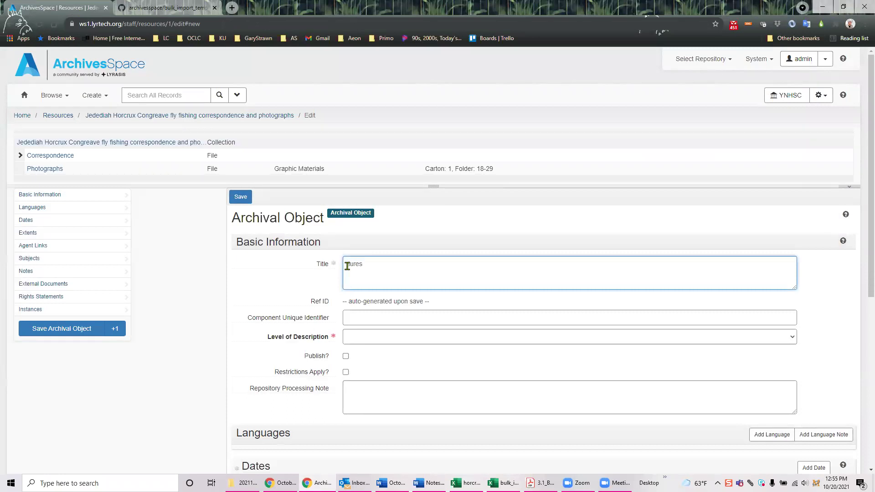
left_click(362, 337)
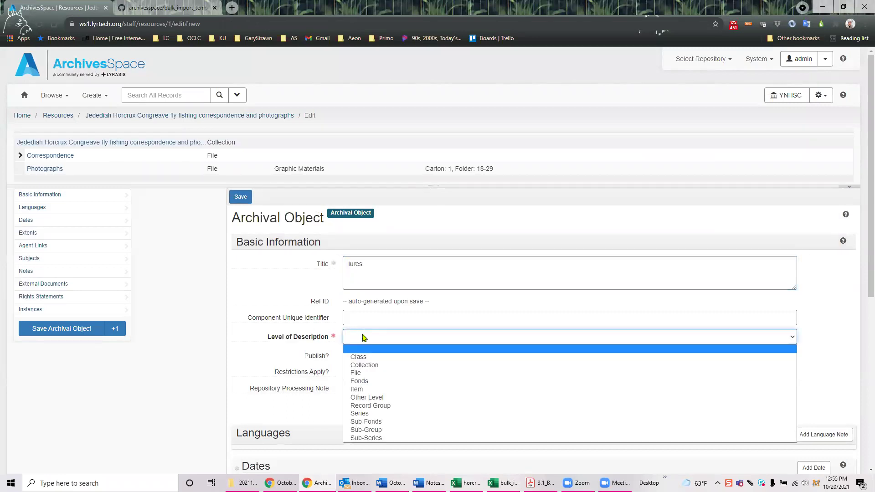
left_click(365, 412)
left_click(239, 200)
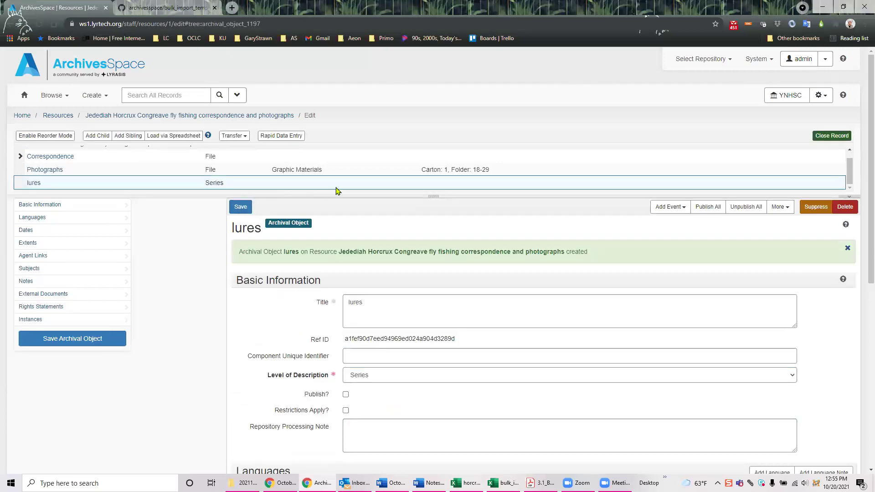
left_click_drag(433, 197, 428, 221)
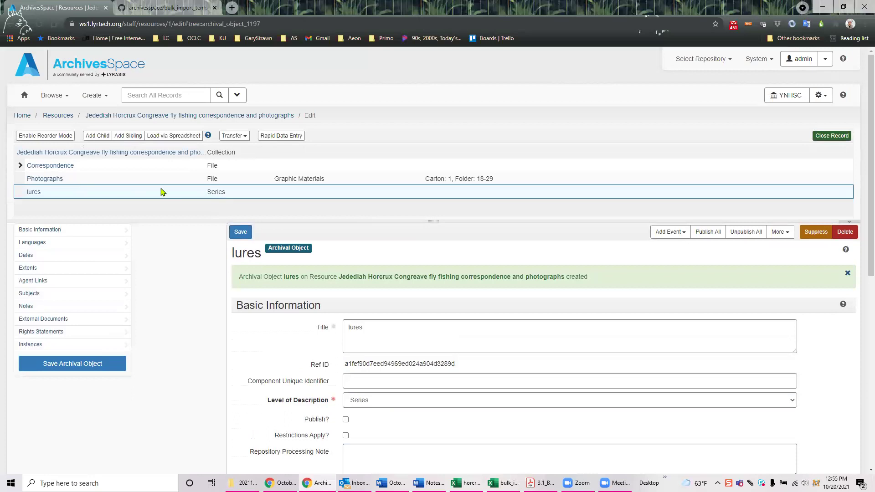
- Copy the collection's EAD ID ms292.xml from its Finding Aid Data into EAD ID cell C14 of the Excel template
left_click(141, 153)
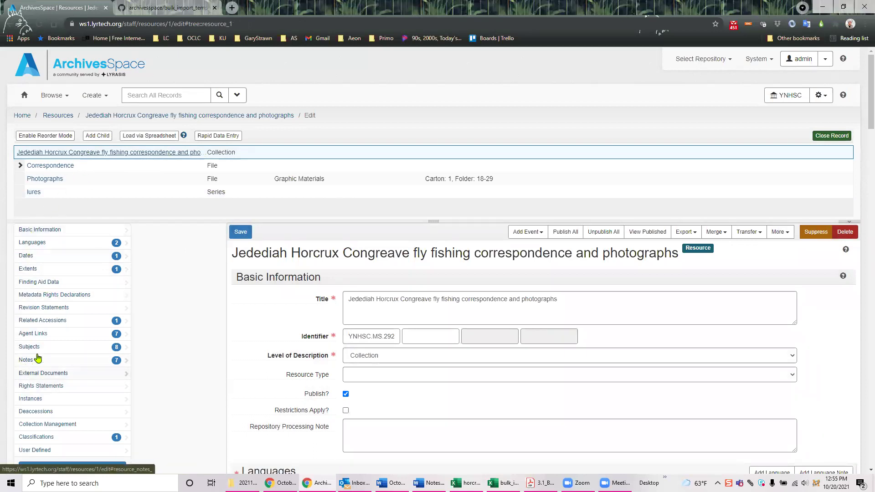
left_click(41, 282)
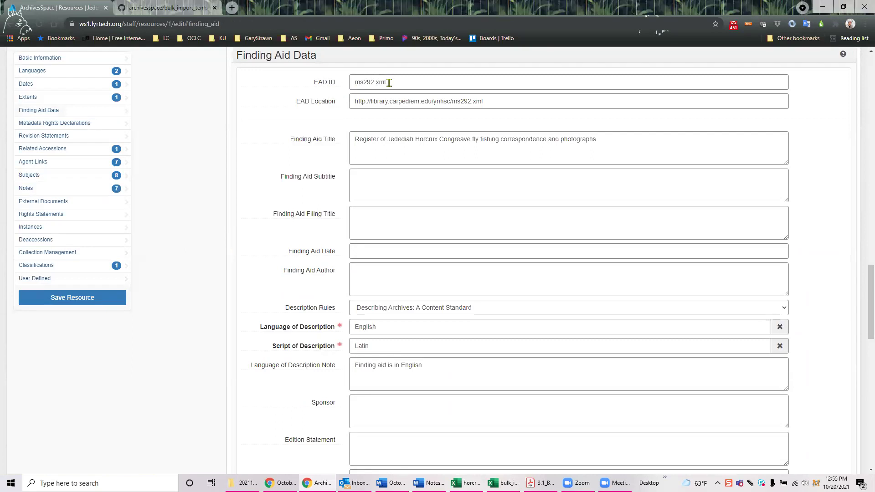
left_click_drag(389, 82, 350, 82)
key("ctrl+c")
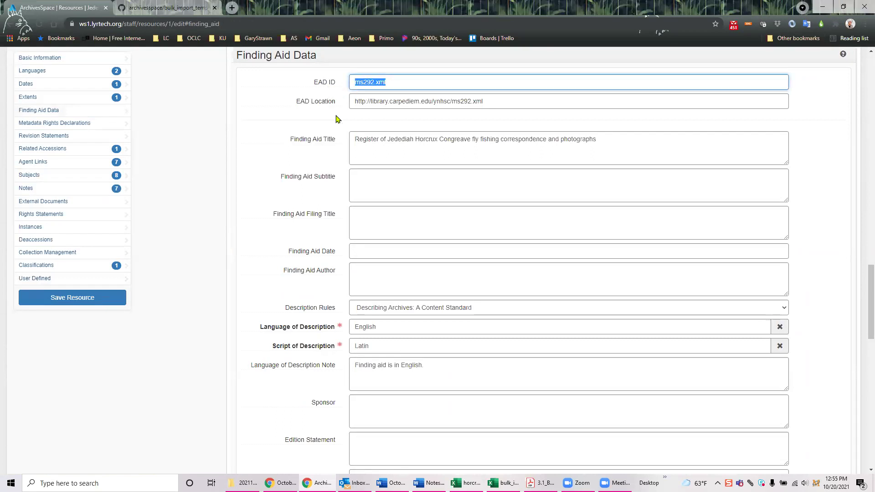
key("alt+Tab")
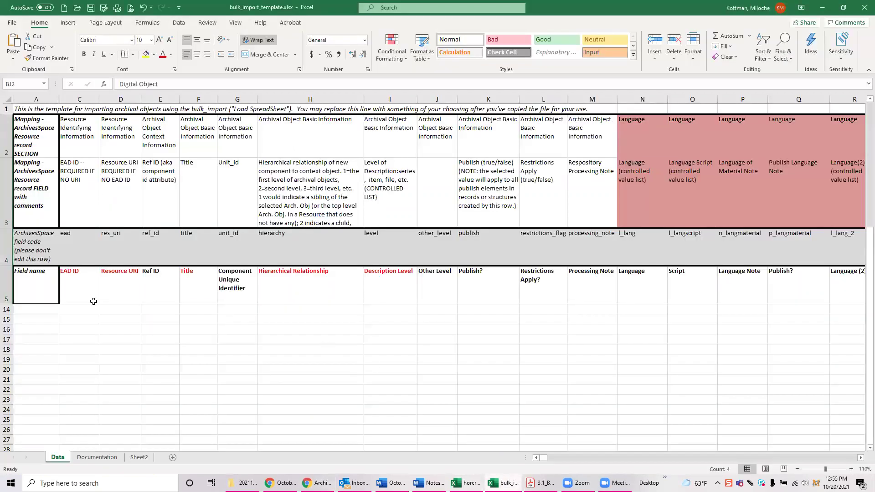
left_click(80, 313)
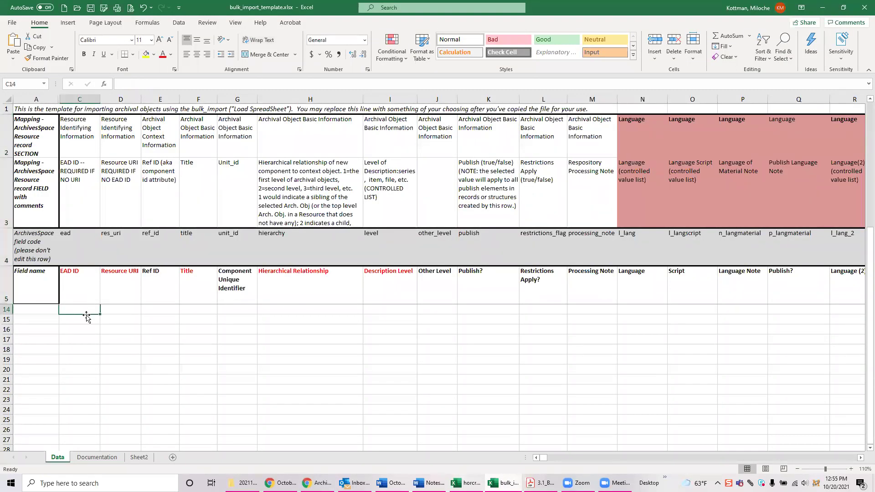
key("ctrl+v")
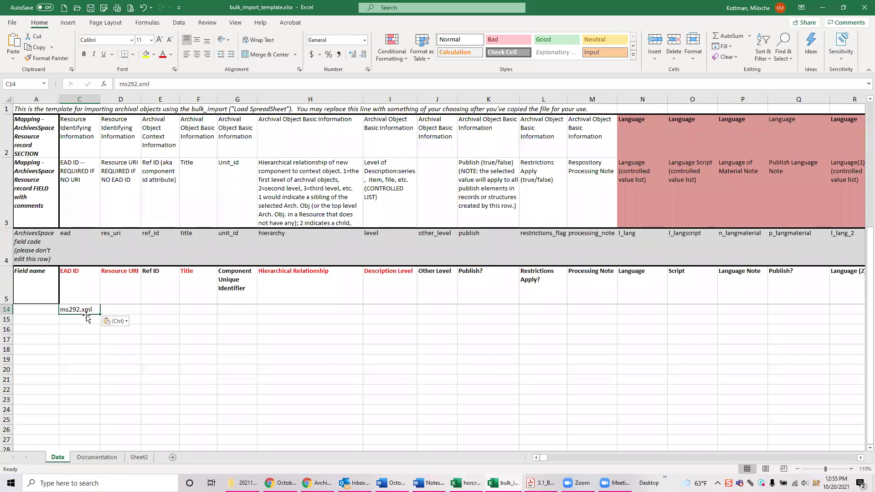
- Check the collection's web address in ArchivesSpace for the Resource URI, revert the unsaved record changes, and return to the template in Excel
left_click(131, 310)
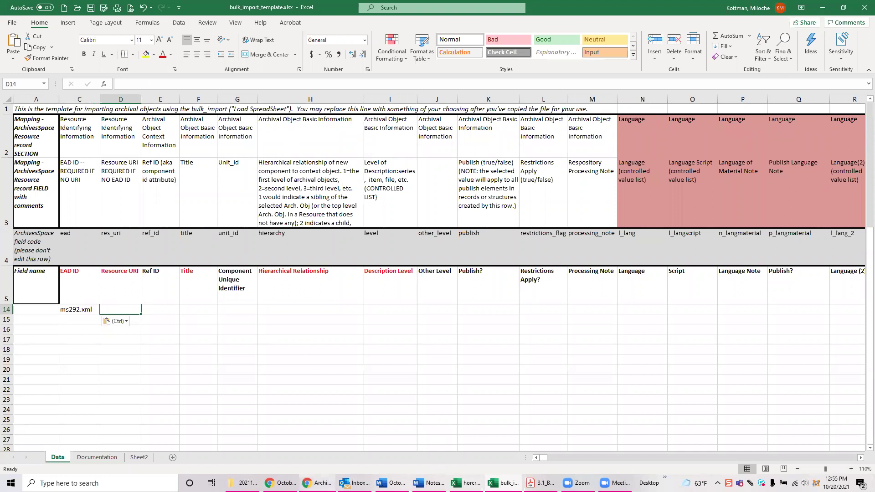
left_click(318, 483)
scroll(219, 91, "up", 1)
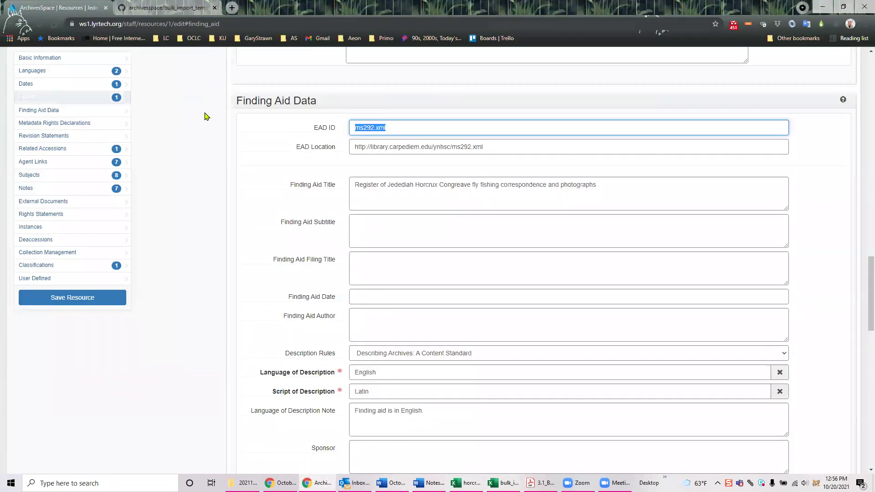
scroll(205, 116, "up", 1)
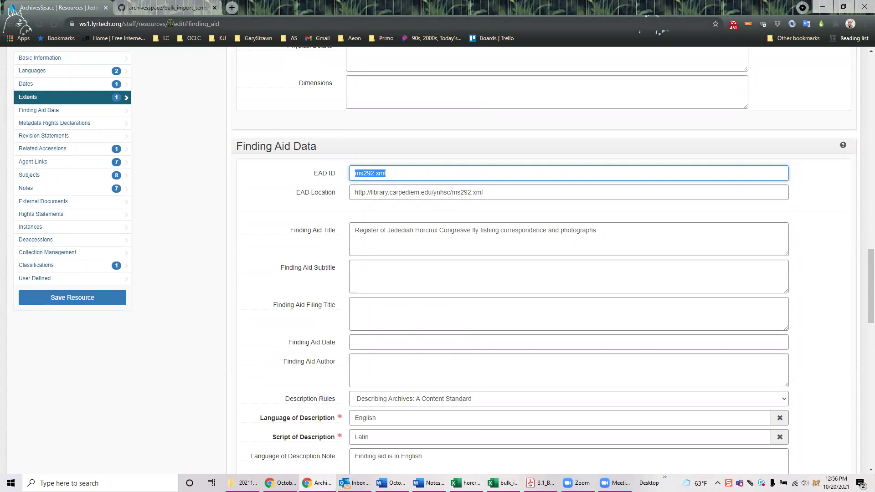
left_click(562, 21)
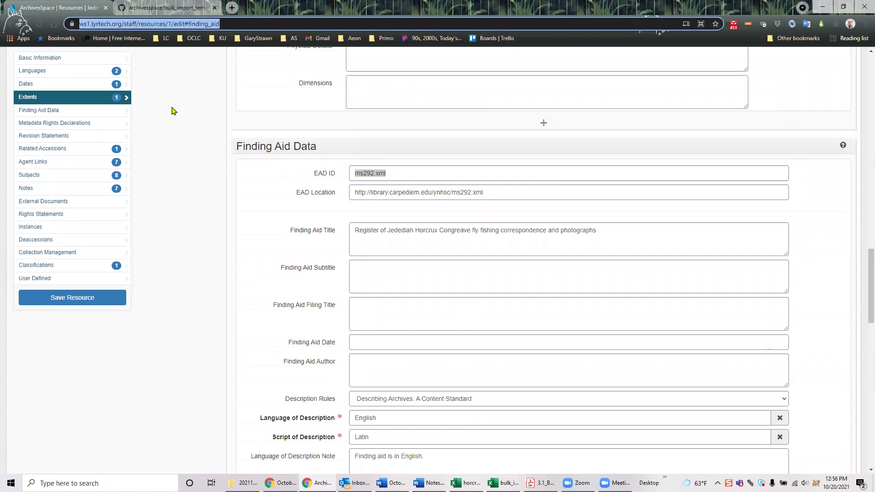
left_click_drag(870, 264, 861, 57)
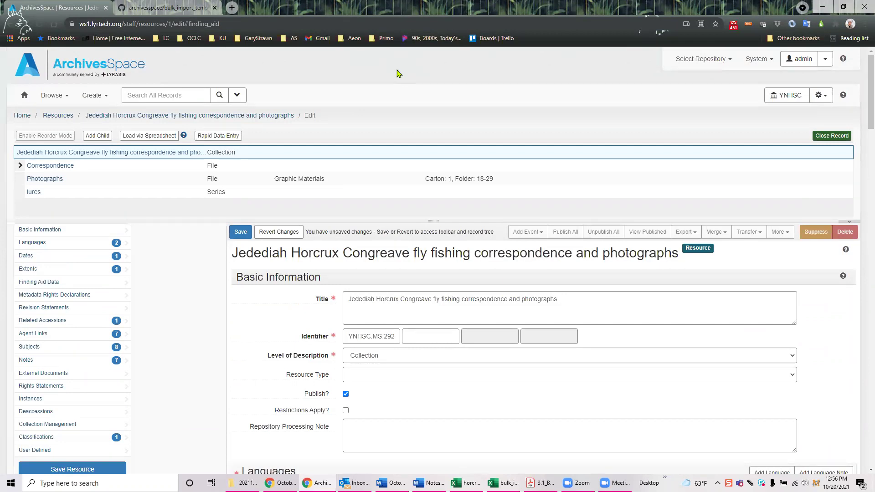
left_click(285, 234)
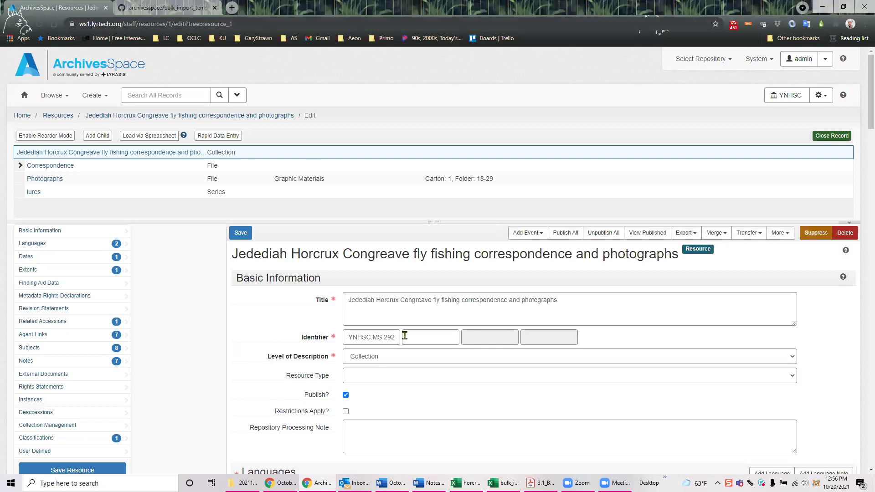
mouse_move(506, 484)
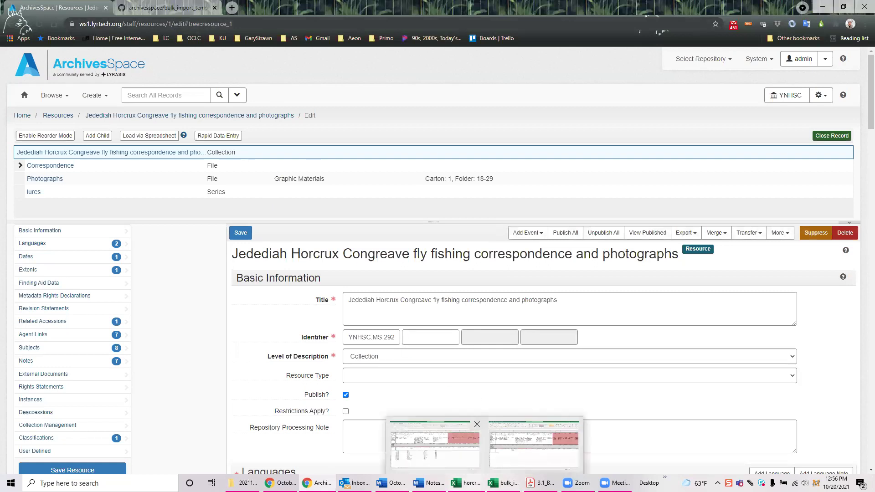
left_click(534, 444)
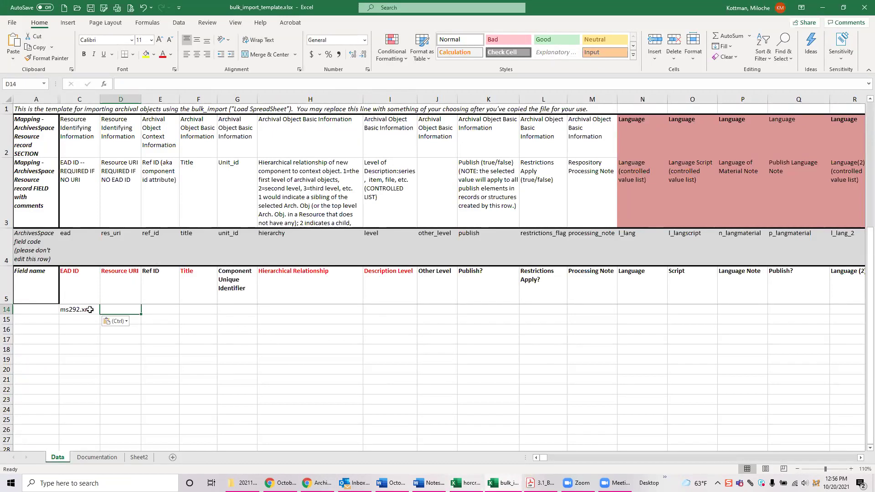
- Enter the title Dry flies and a hierarchical relationship of 2 in row 14
left_click(202, 309)
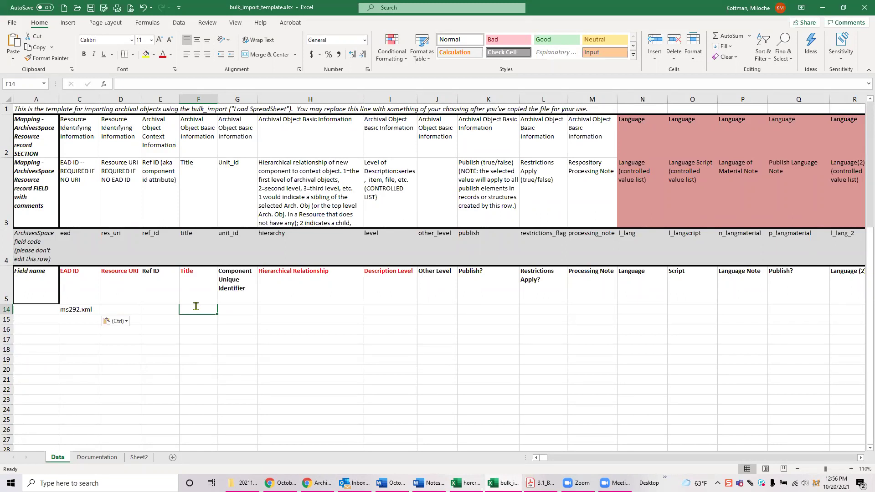
type("Dry flies")
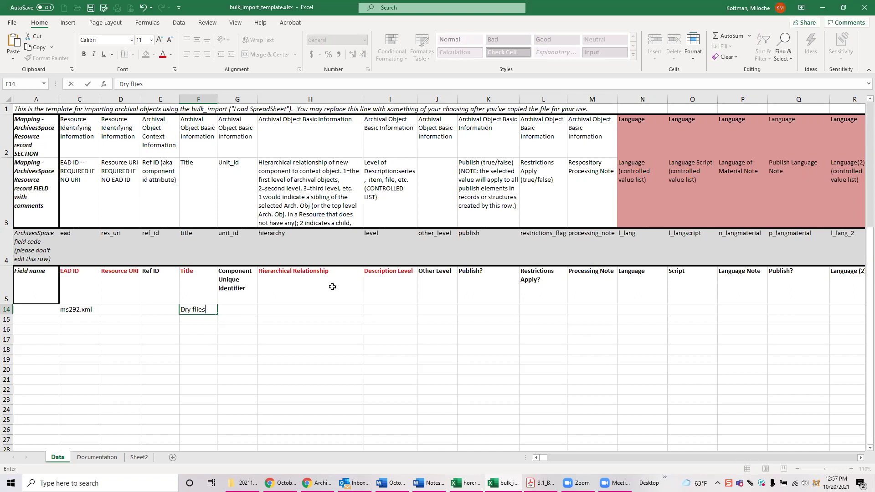
left_click(349, 311)
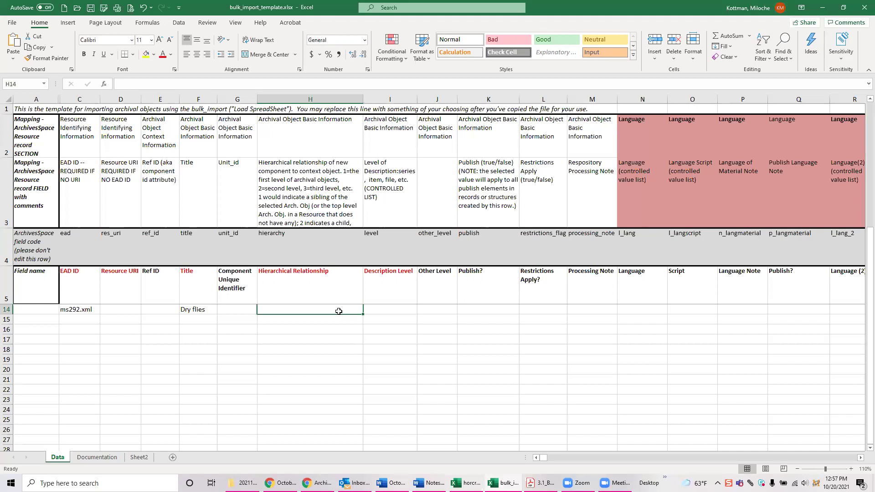
type("2")
key("Return")
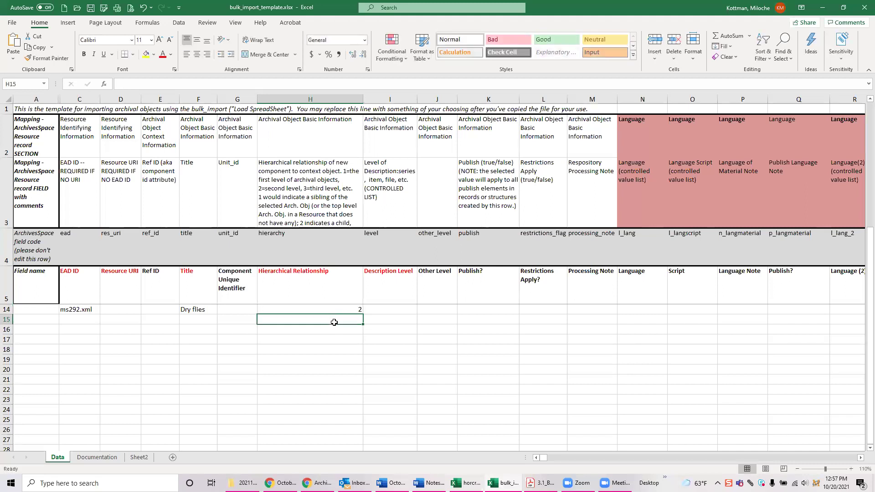
- Set the description level of the Dry flies row to Series
left_click(381, 309)
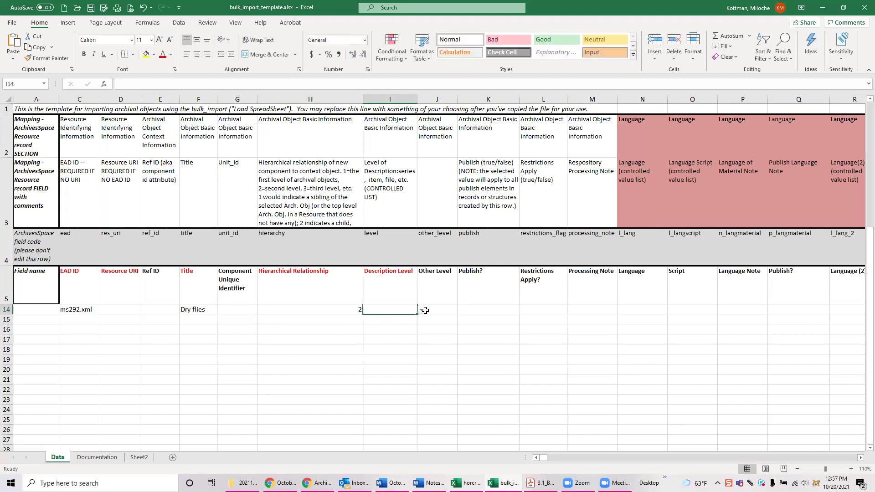
left_click(421, 311)
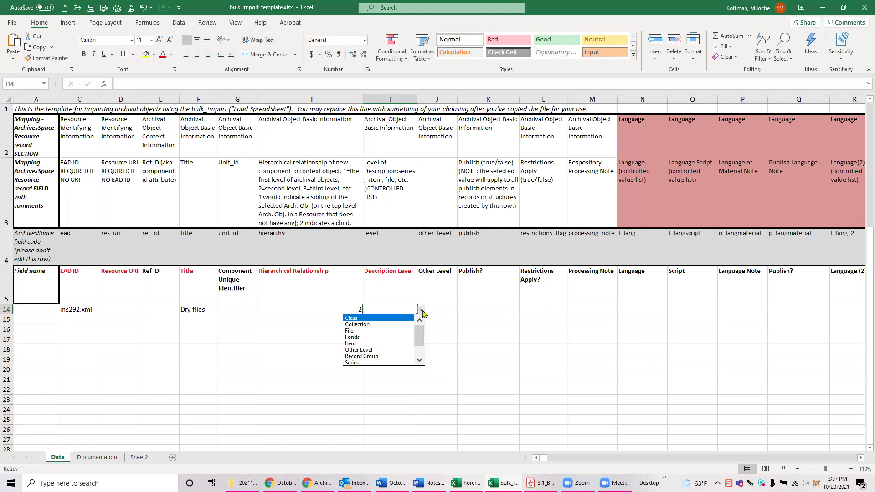
left_click(371, 363)
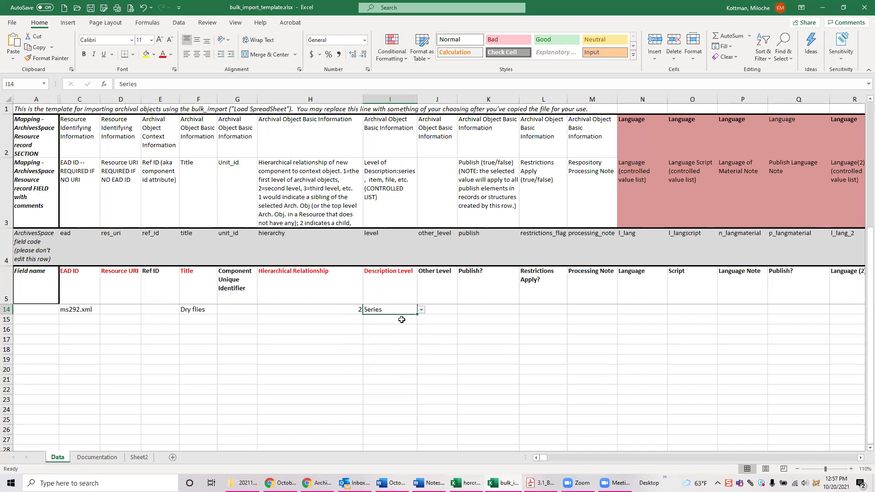
- Set the Publish? value of the Dry flies row to TRUE
left_click(469, 311)
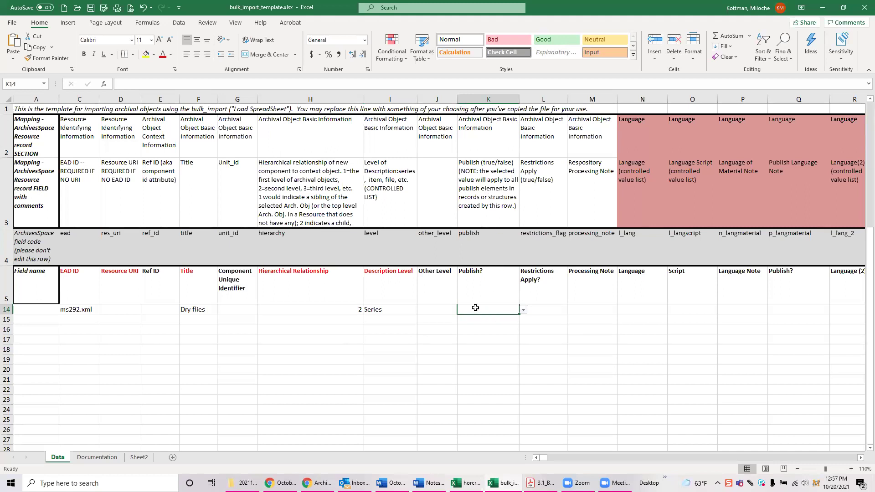
type("T")
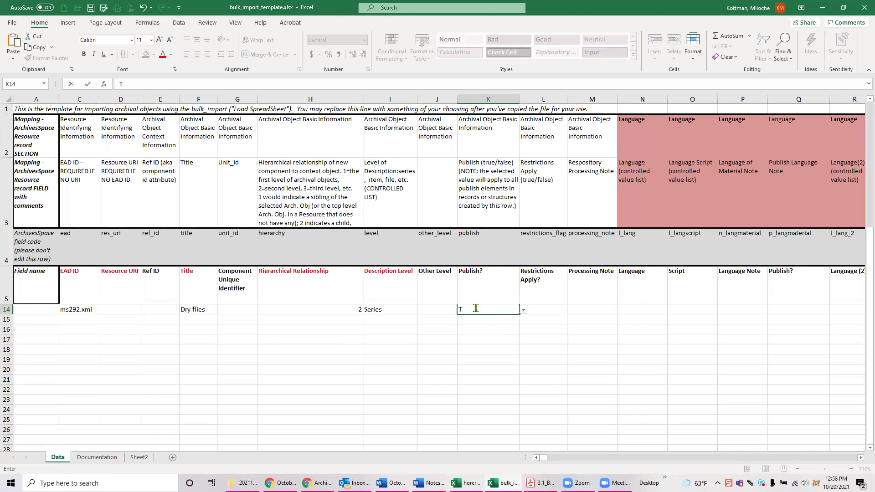
left_click(524, 310)
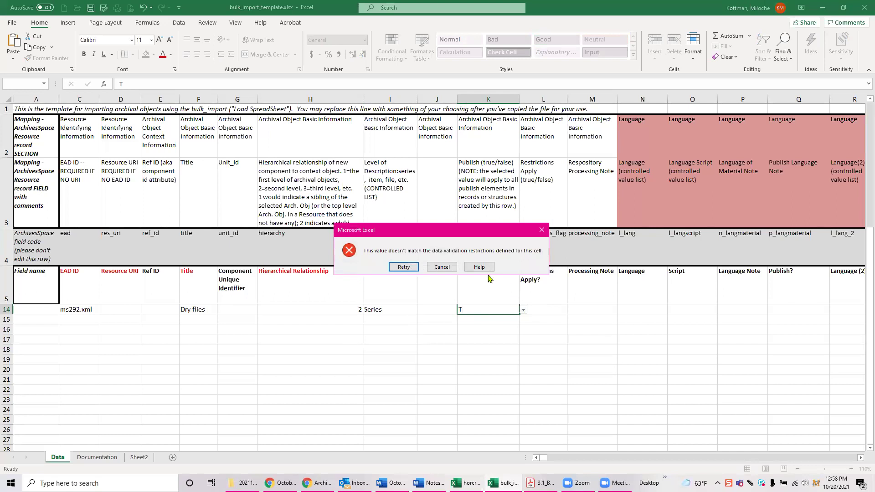
left_click(442, 267)
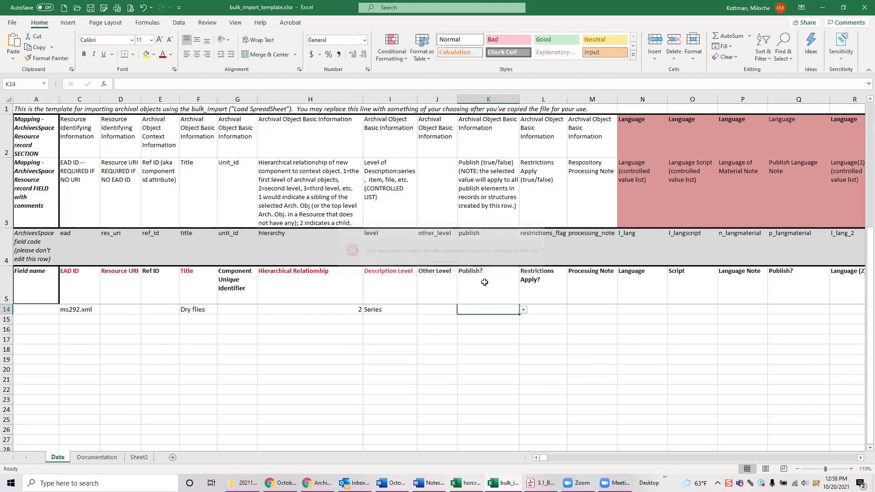
left_click(524, 310)
left_click(472, 325)
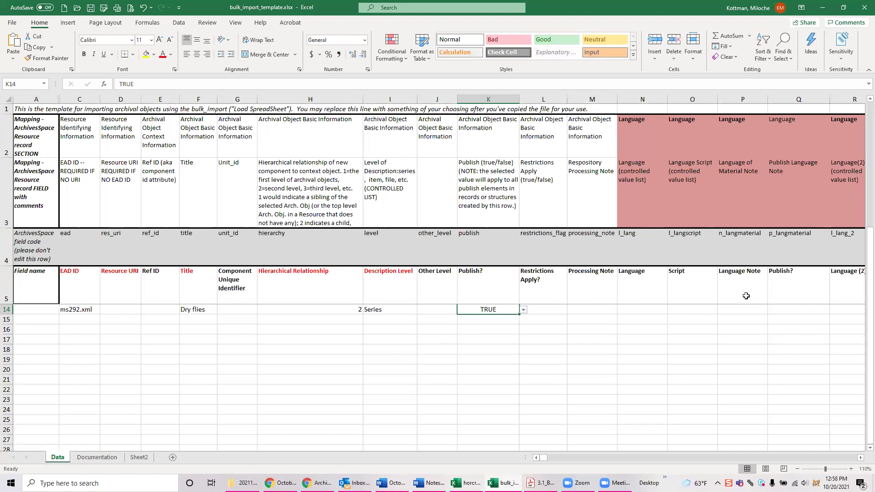
- Hide columns L through U, covering Restrictions Apply?, Processing Note and all the language fields
left_click(862, 459)
left_click(862, 459)
left_click(861, 459)
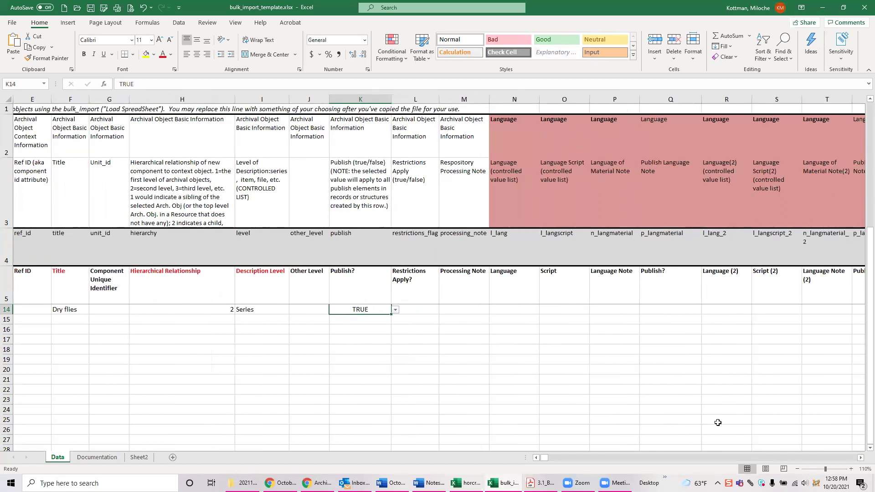
left_click_drag(415, 99, 772, 84)
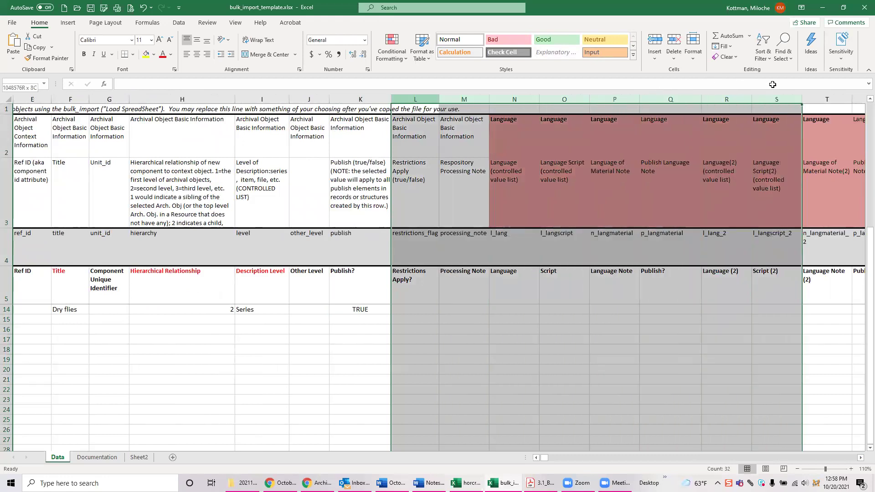
right_click(703, 102)
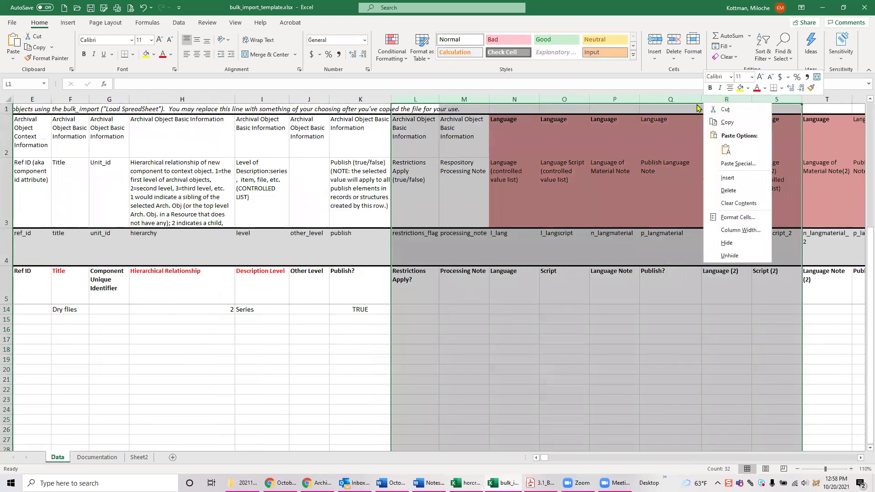
left_click(727, 242)
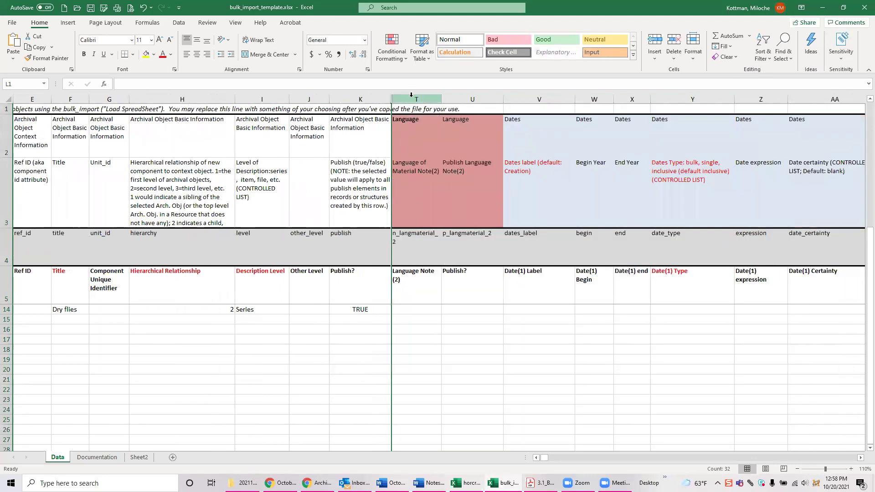
left_click_drag(410, 97, 481, 103)
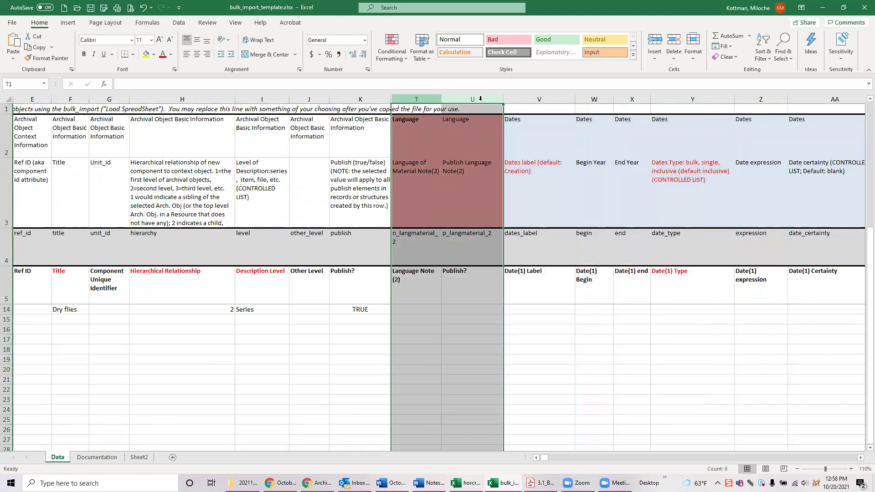
right_click(481, 104)
left_click(504, 241)
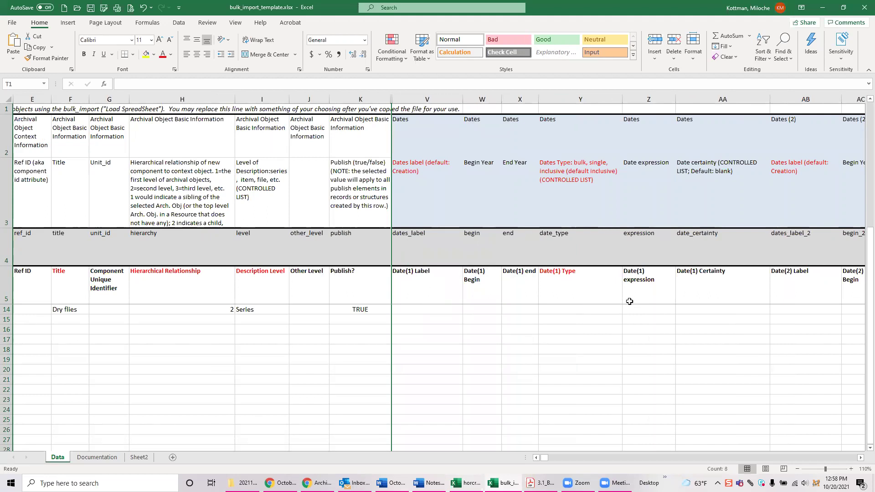
- Enter the title Adam and a hierarchical relationship of 3 in row 15
left_click_drag(859, 461, 857, 462)
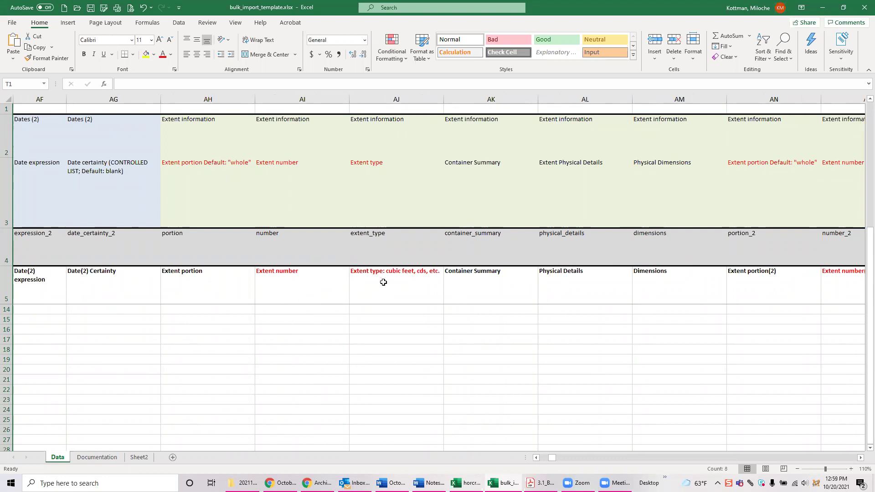
left_click(861, 458)
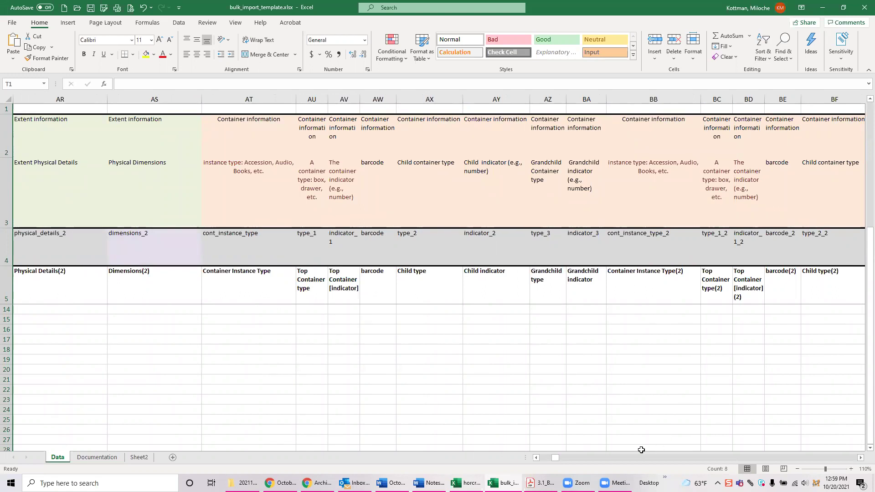
left_click_drag(557, 460, 537, 460)
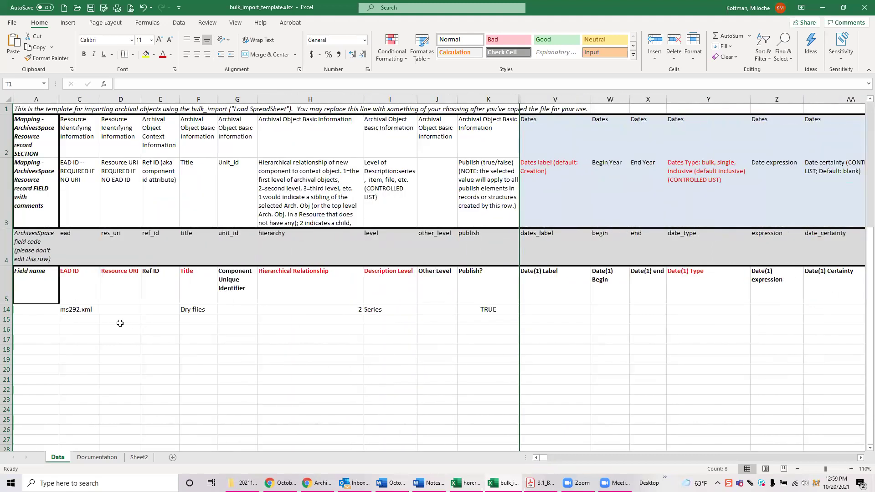
left_click(198, 322)
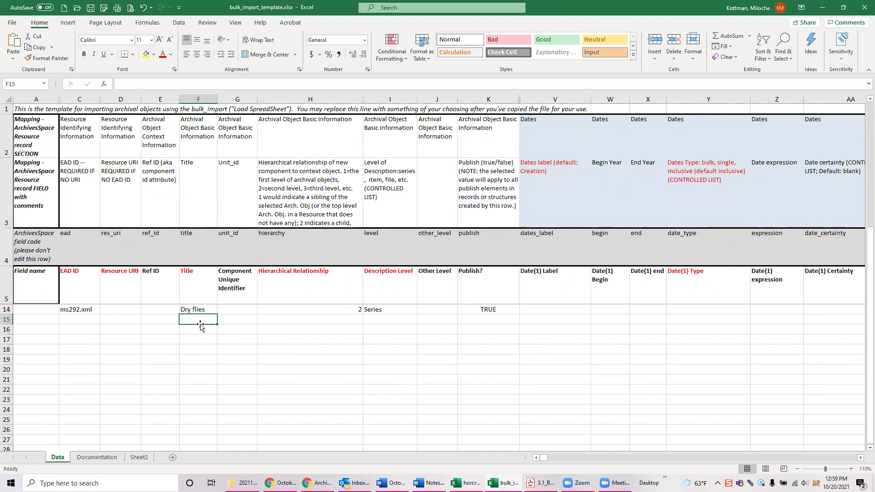
type("Adam")
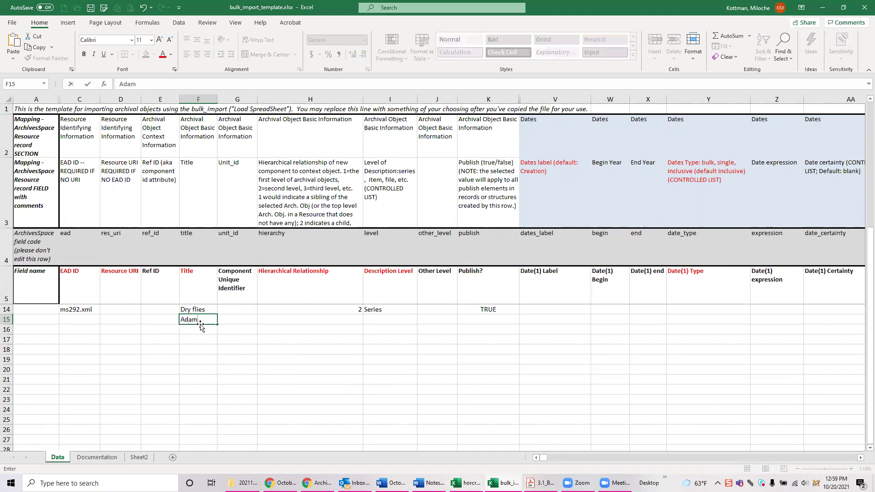
left_click(356, 319)
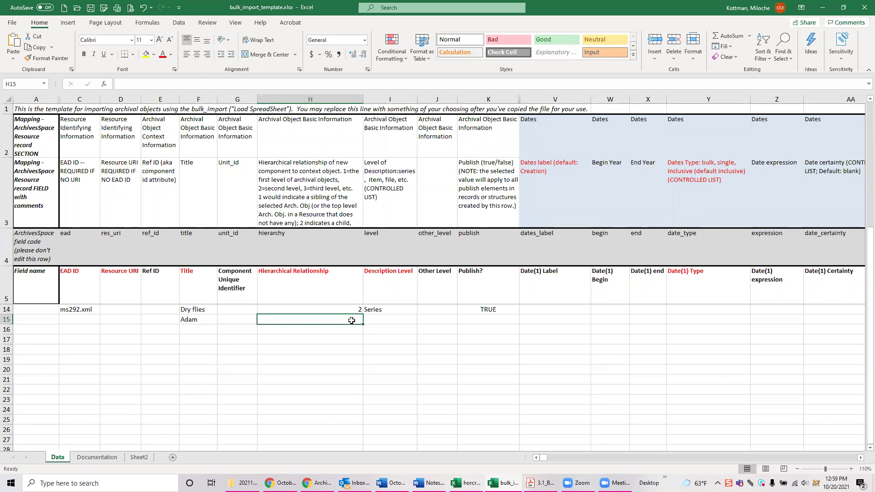
type("3")
- Set the description level of the Adam row to File and its Publish? value to FALSE
left_click(392, 323)
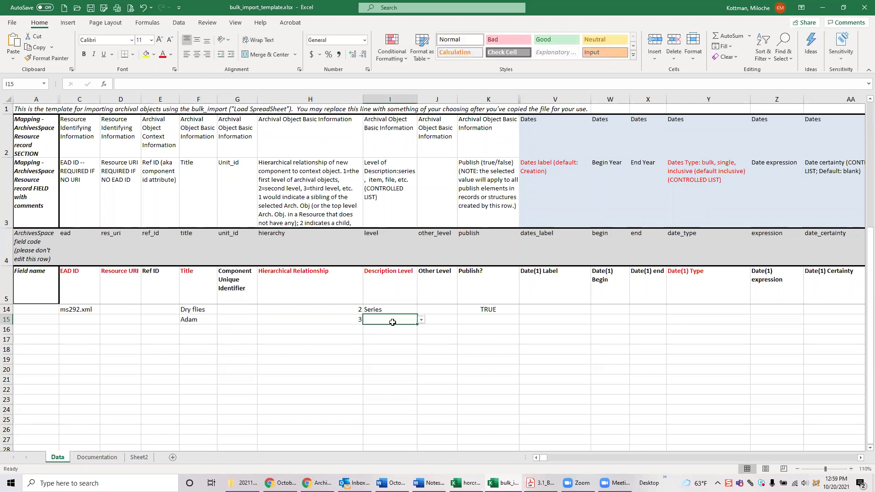
left_click(421, 320)
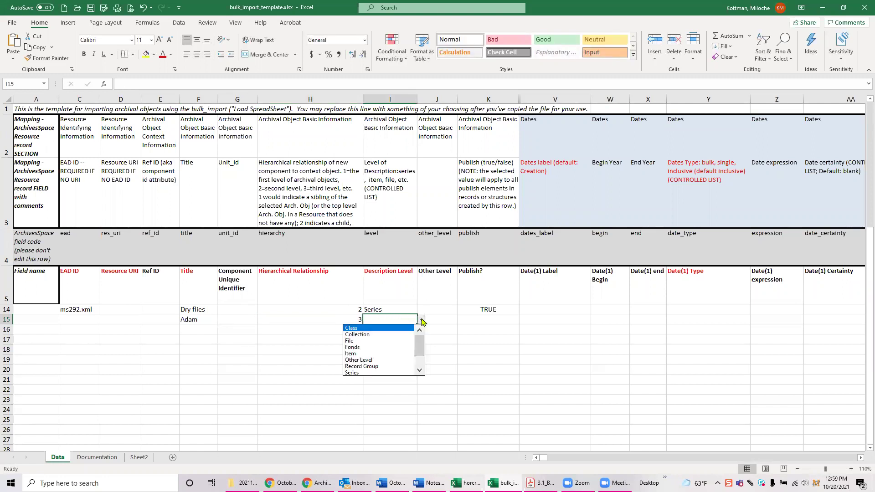
left_click(383, 342)
left_click(498, 321)
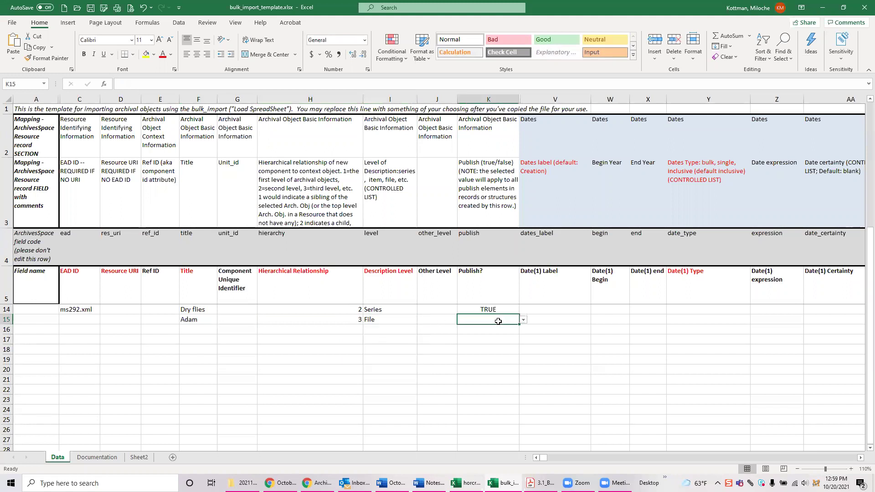
left_click(523, 320)
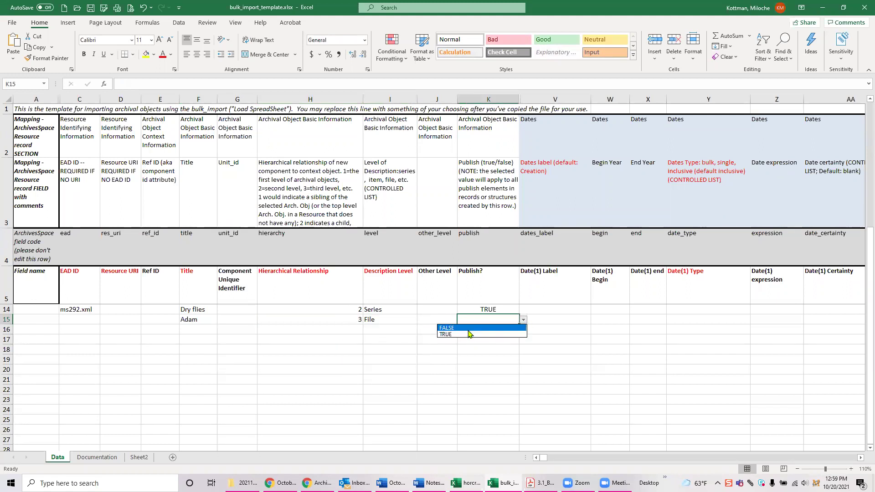
left_click(469, 330)
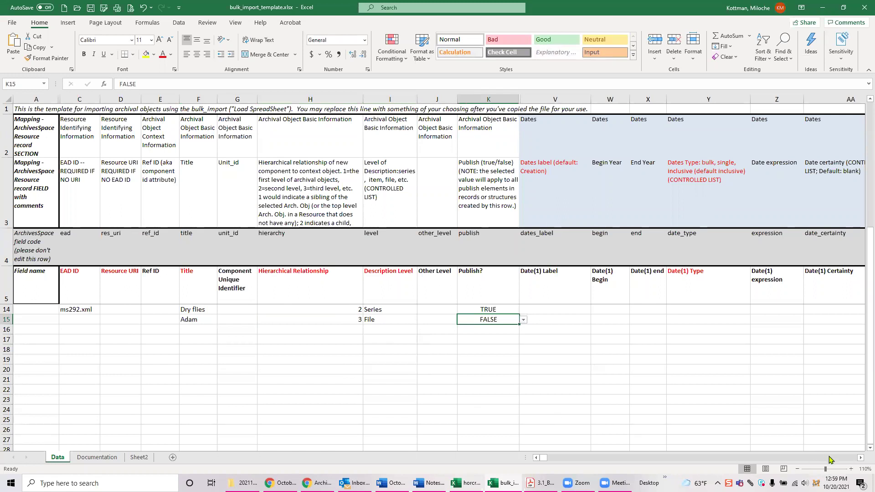
- Enter relia as the Container Instance Type of the Adam row in cell AT15
left_click(861, 458)
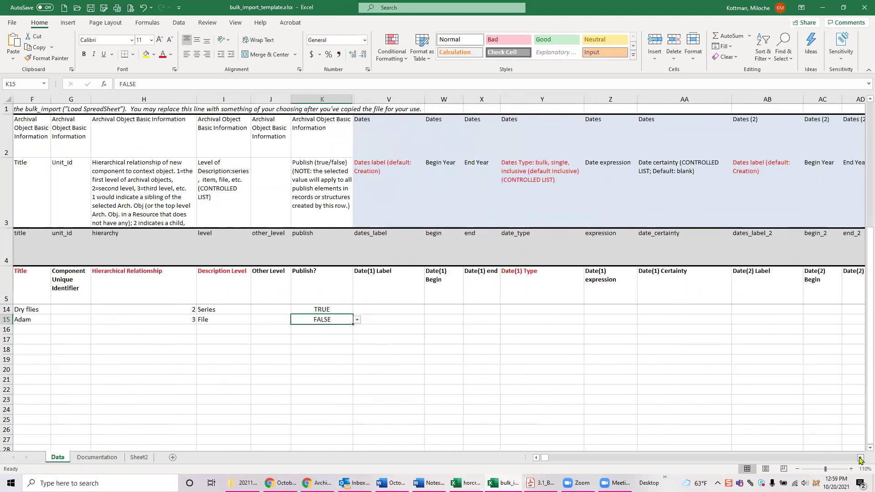
left_click(860, 458)
left_click(861, 458)
left_click(861, 458)
left_click(860, 458)
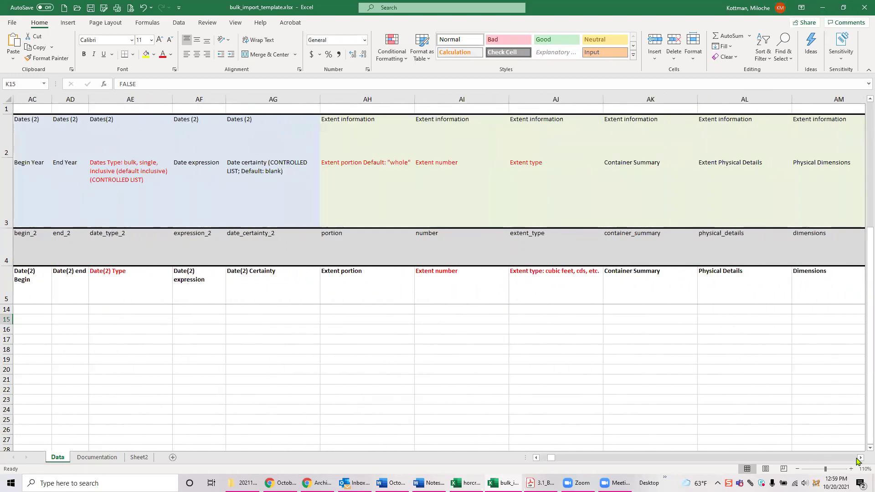
left_click(861, 458)
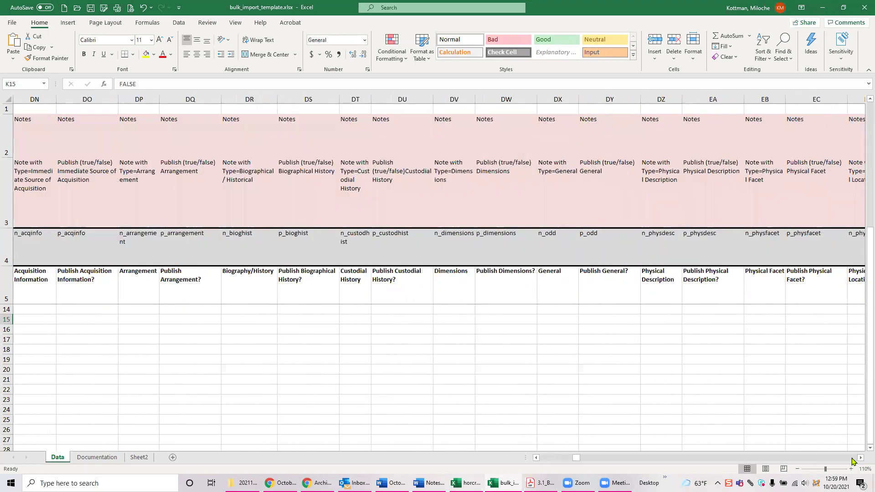
left_click(536, 458)
left_click(536, 458)
left_click(536, 458)
left_click(536, 459)
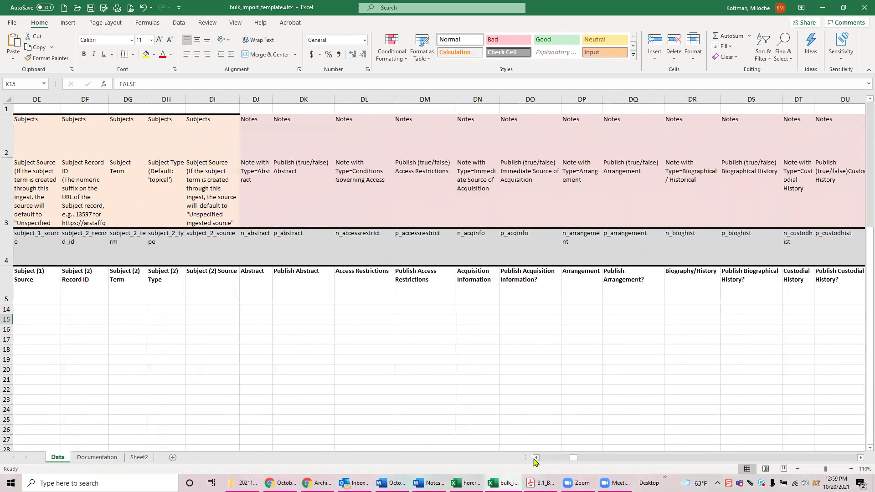
left_click(536, 458)
left_click(536, 458)
left_click(536, 458)
left_click(536, 458)
left_click(536, 458)
left_click(536, 458)
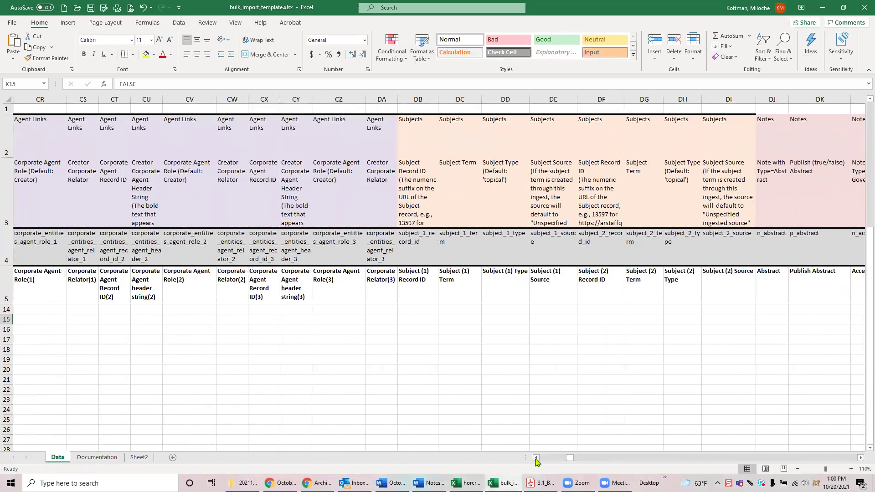
left_click(536, 458)
left_click(536, 458)
left_click(536, 458)
left_click(536, 458)
left_click(536, 458)
left_click(536, 458)
left_click(536, 458)
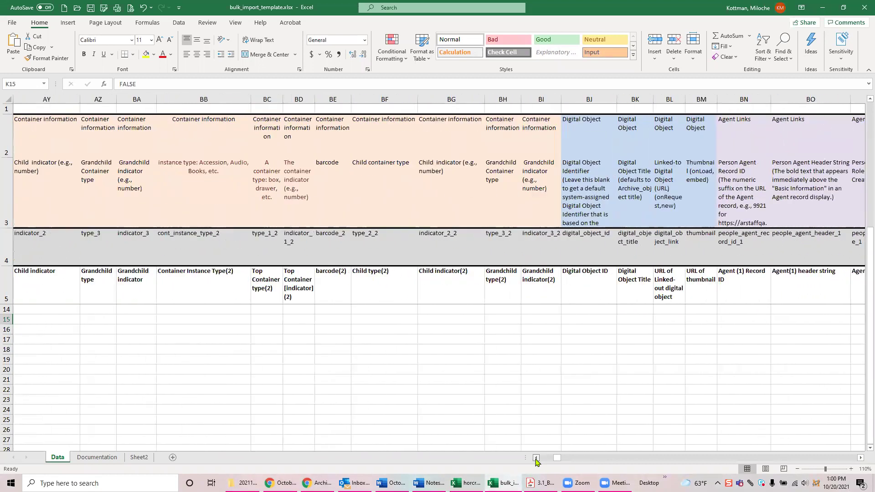
left_click(536, 458)
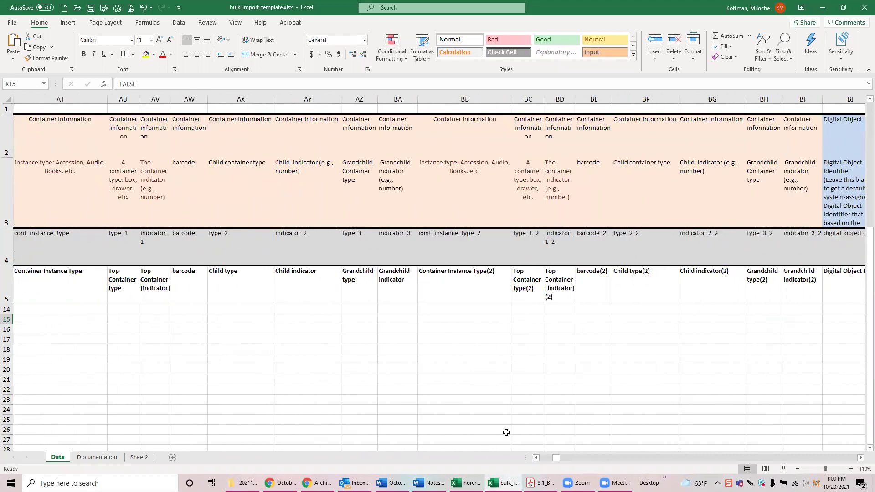
left_click(536, 458)
left_click(536, 458)
left_click(536, 458)
left_click(536, 458)
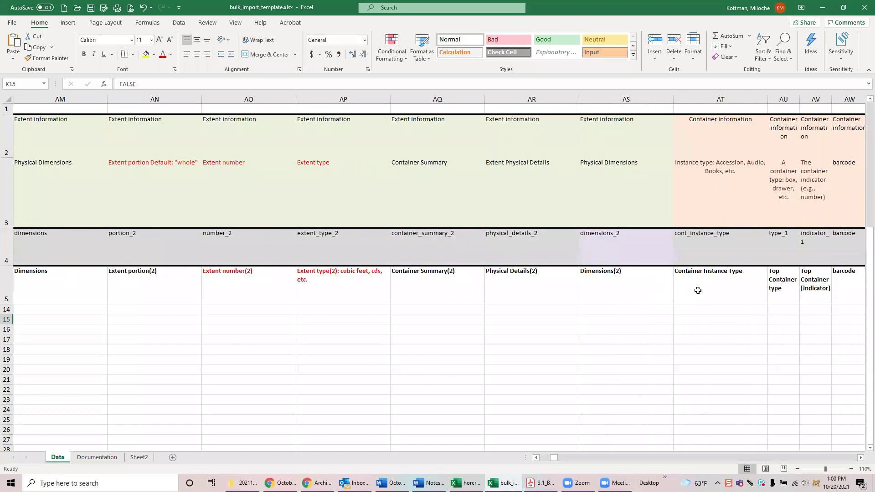
left_click(720, 288)
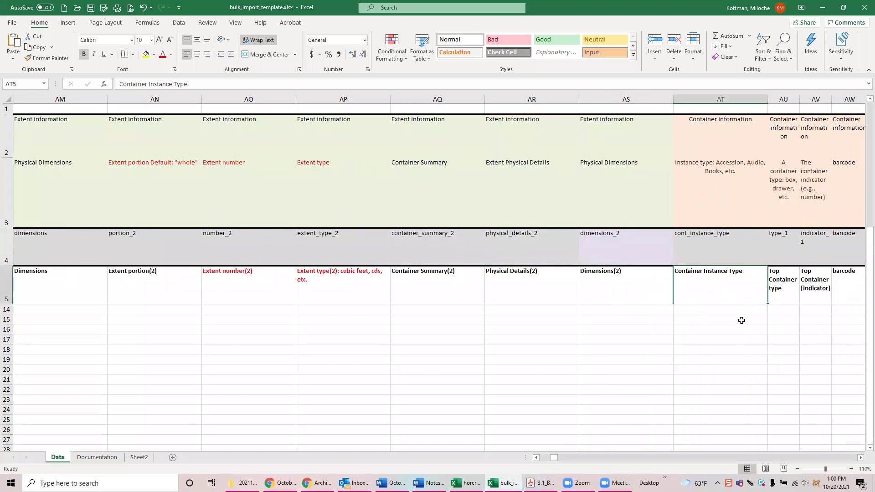
left_click(748, 320)
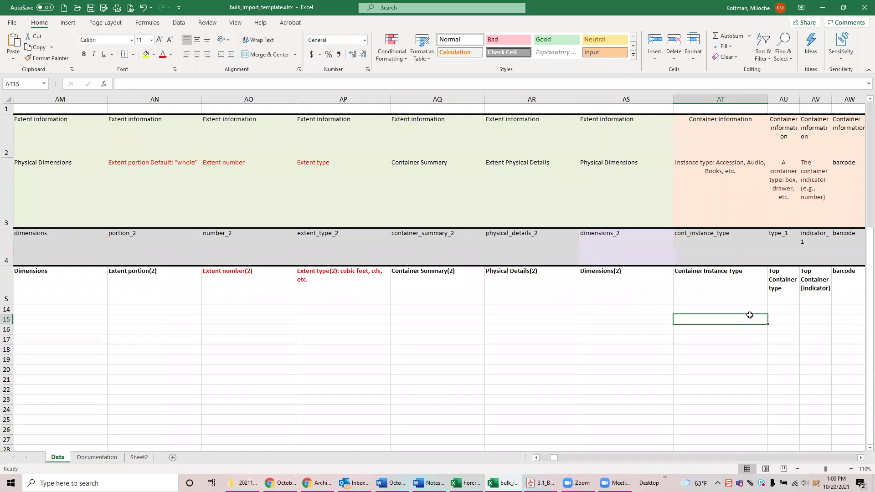
type("r")
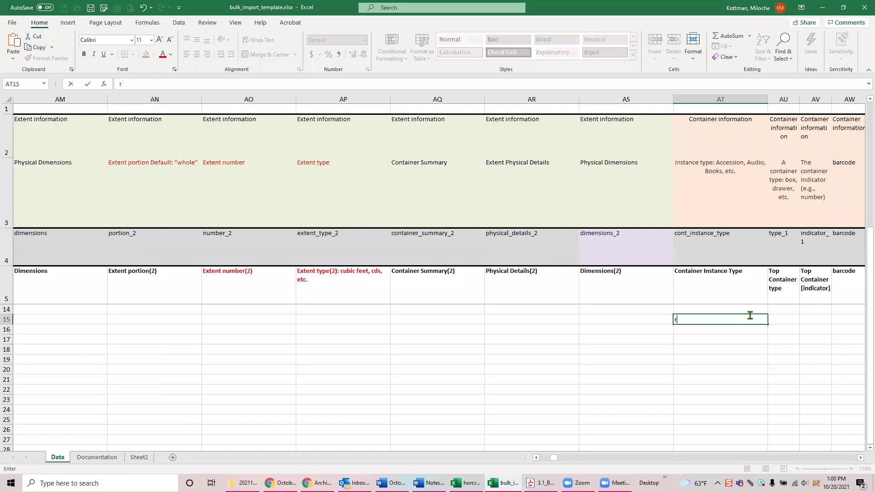
type("elia")
key("Return")
left_click(757, 320)
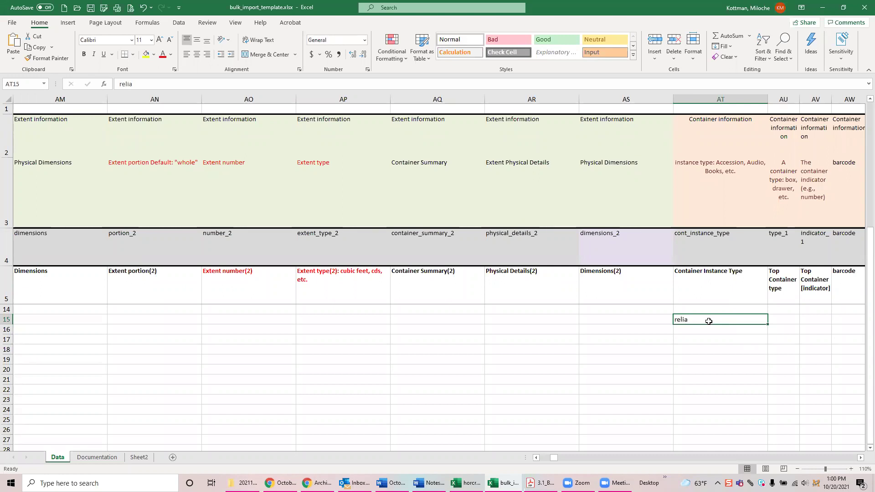
- Switch to ArchivesSpace and examine the values in the Container Type (container_type) controlled value list
left_click(318, 480)
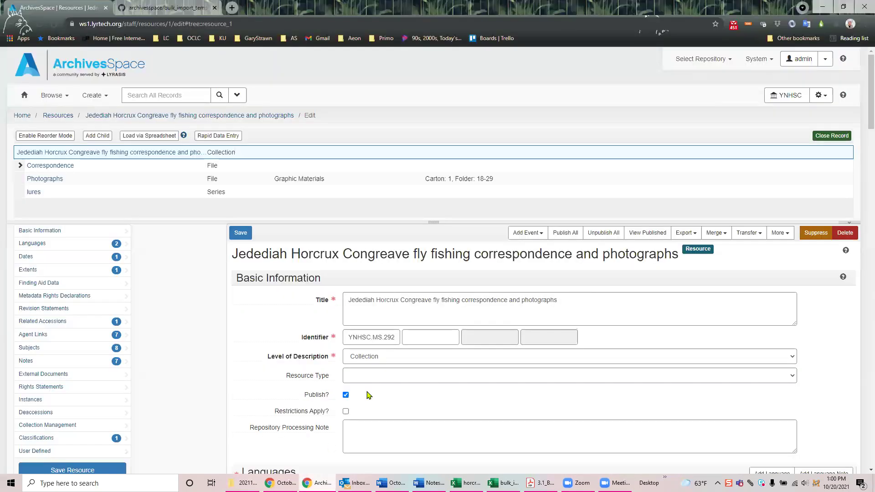
left_click(760, 61)
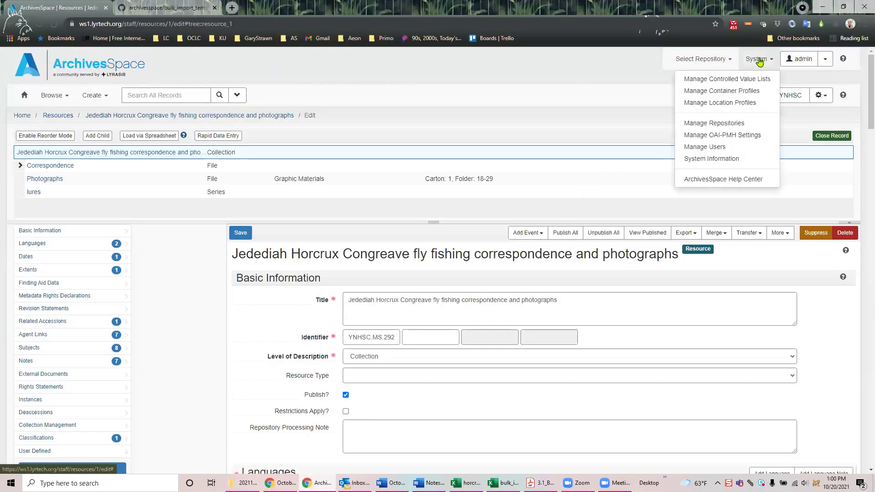
left_click(729, 80)
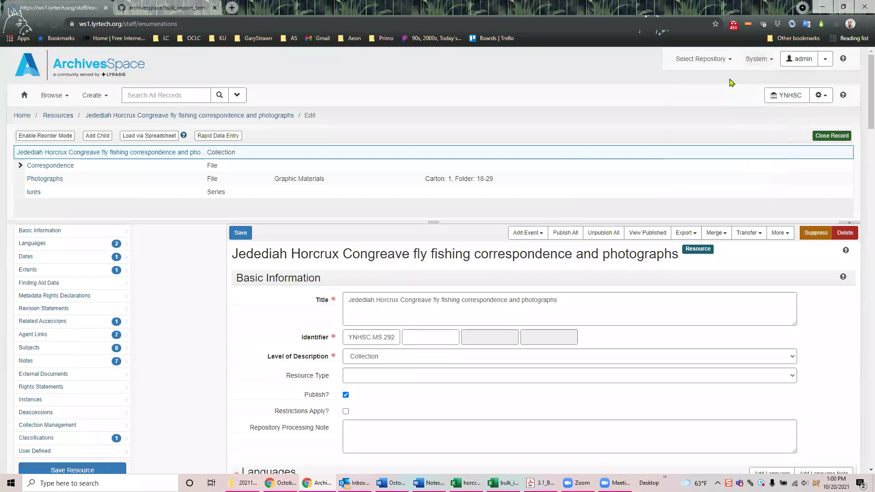
left_click(547, 172)
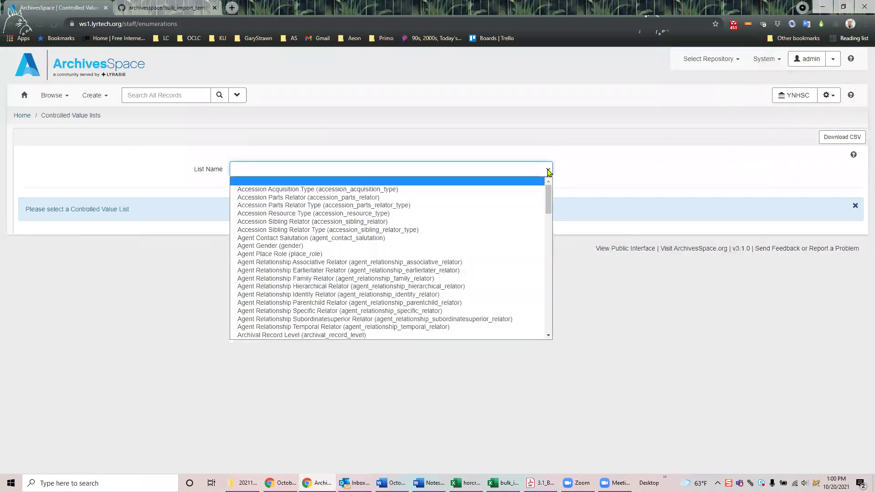
left_click_drag(547, 193, 546, 205)
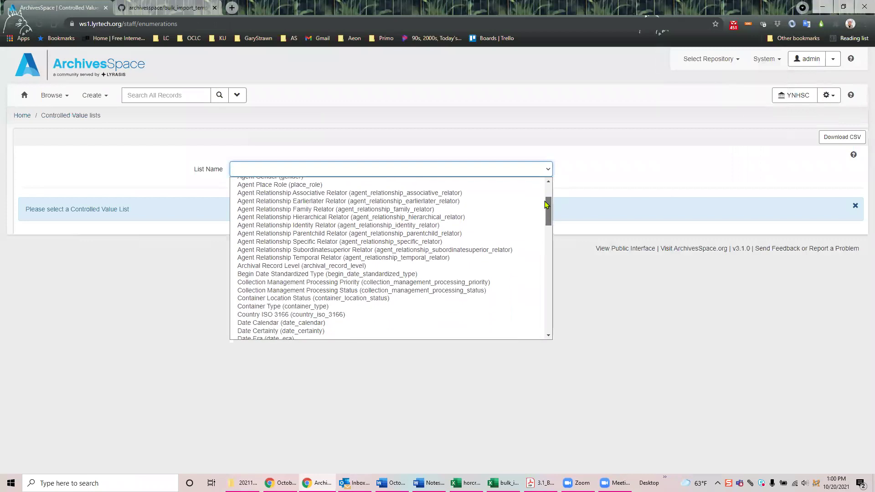
left_click(338, 307)
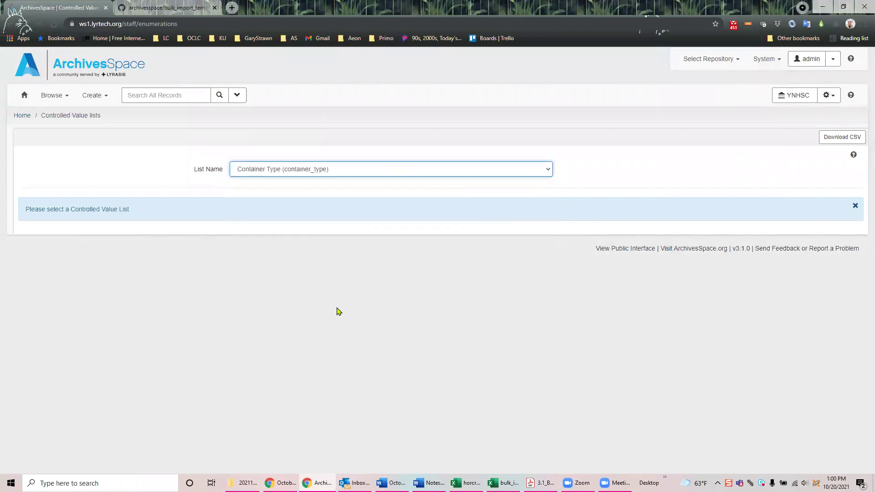
scroll(68, 300, "down", 1)
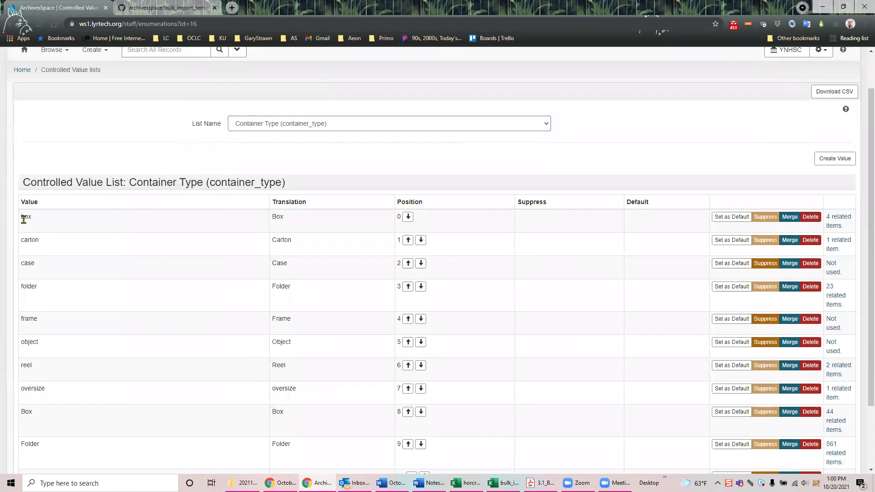
scroll(83, 268, "down", 2)
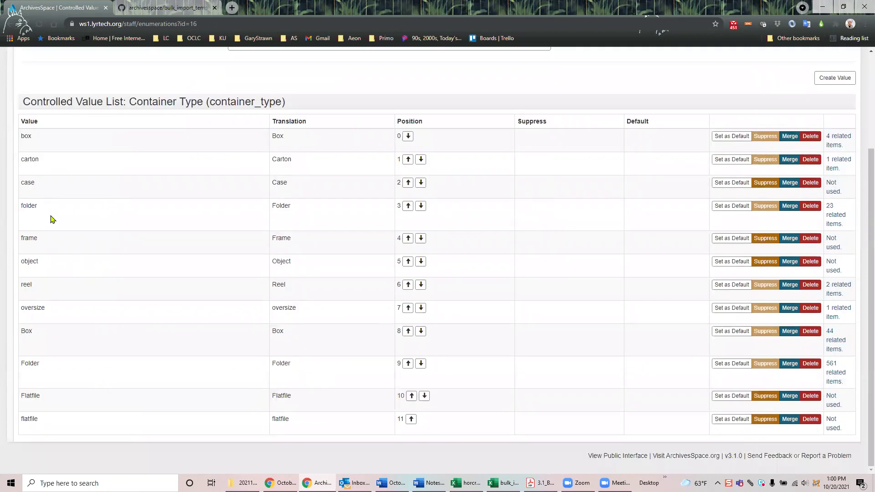
scroll(52, 219, "up", 1)
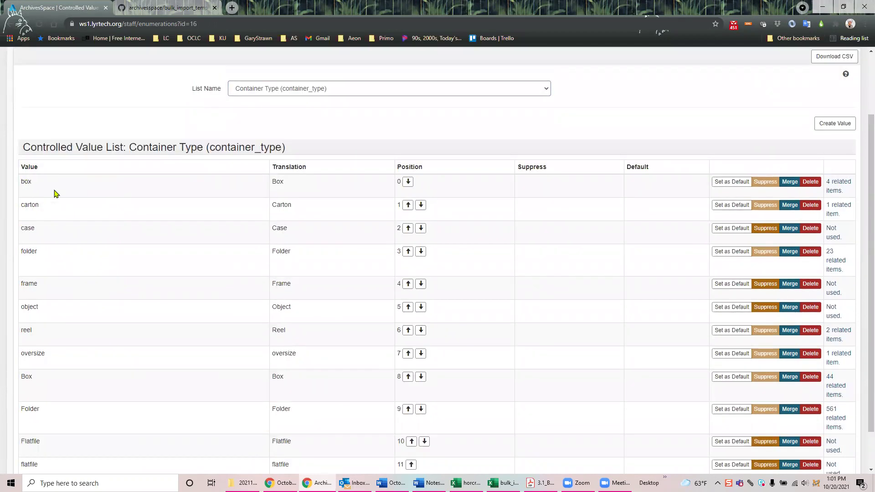
scroll(57, 199, "down", 1)
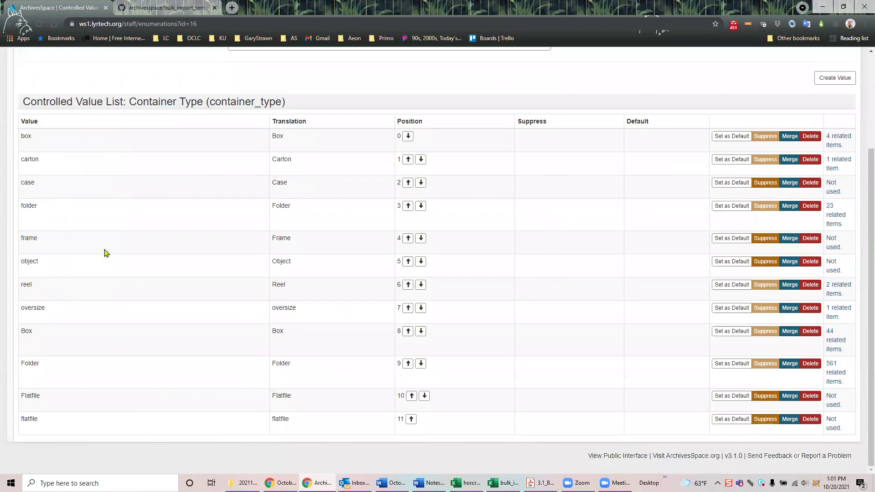
scroll(104, 252, "up", 2)
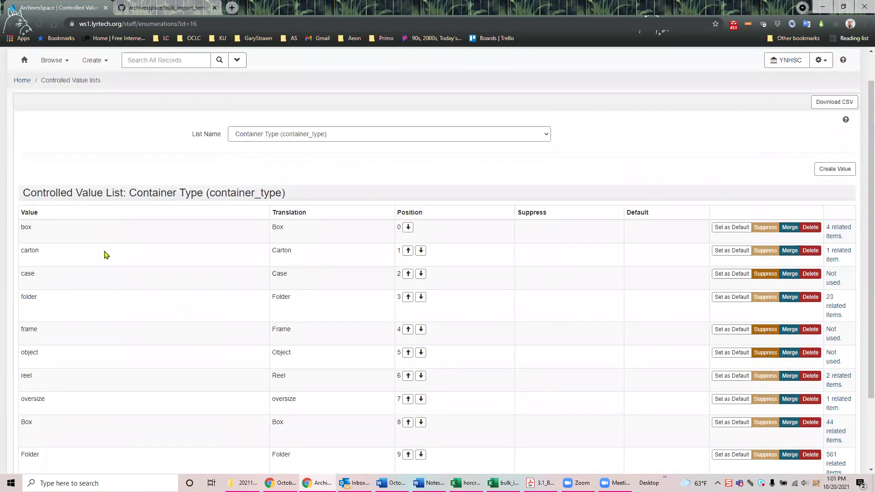
- Examine the allowed values in the Instance Instance Type (instance_instance_type) controlled value list
left_click(547, 136)
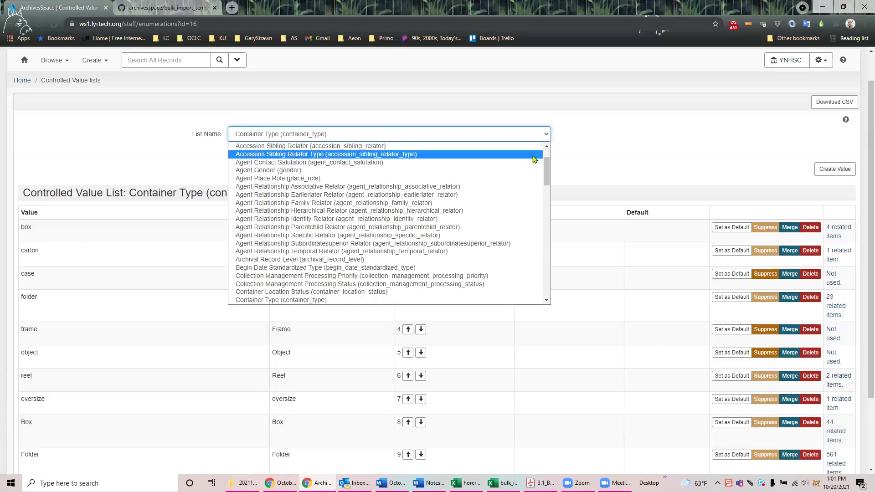
scroll(458, 223, "down", 4)
scroll(458, 222, "down", 10)
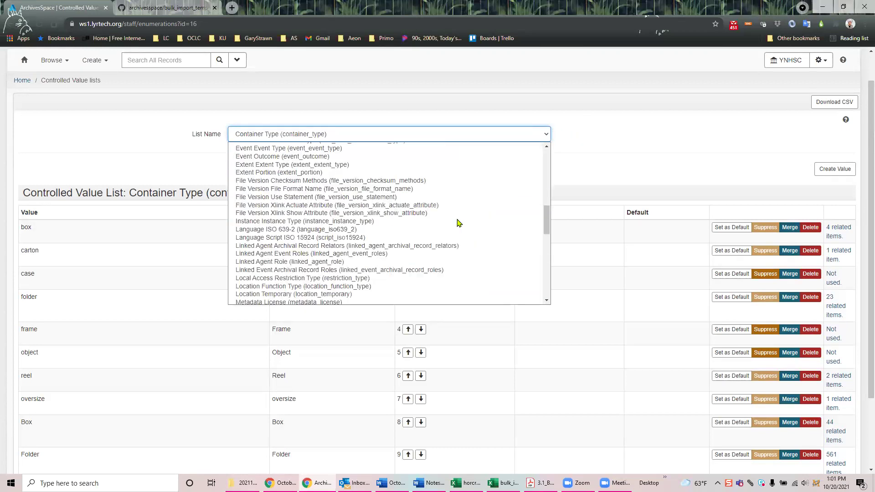
scroll(458, 223, "up", 3)
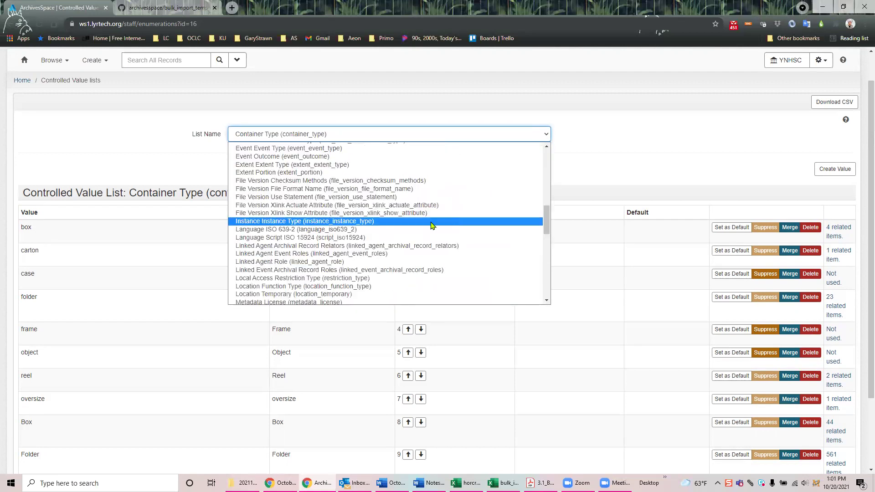
left_click(367, 222)
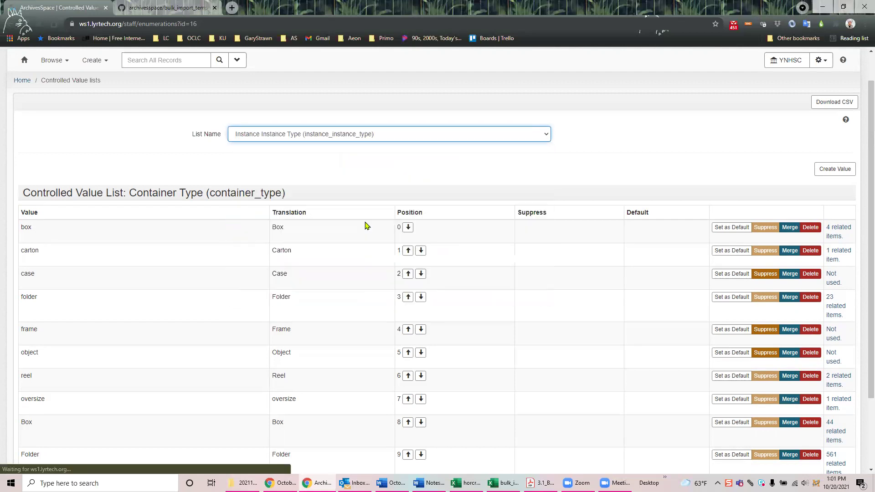
scroll(78, 280, "down", 3)
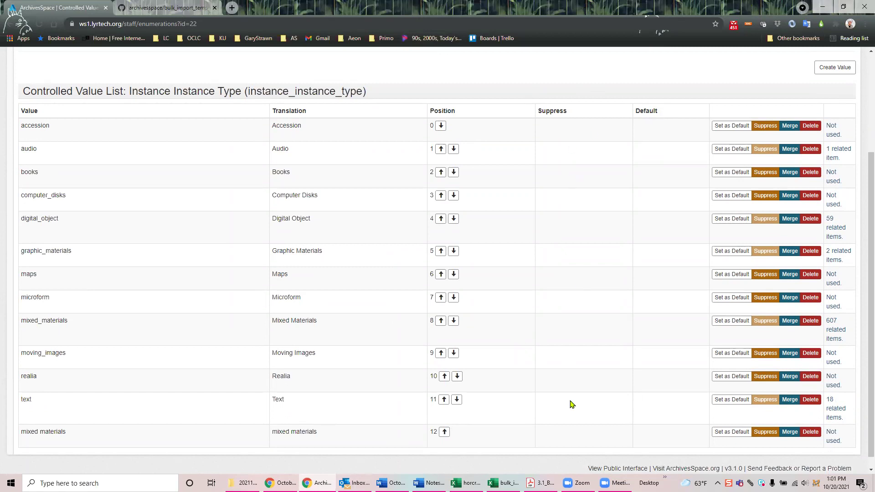
- Return to the bulk import template in Excel and give the Adam row the top container type box and indicator 5
left_click(504, 484)
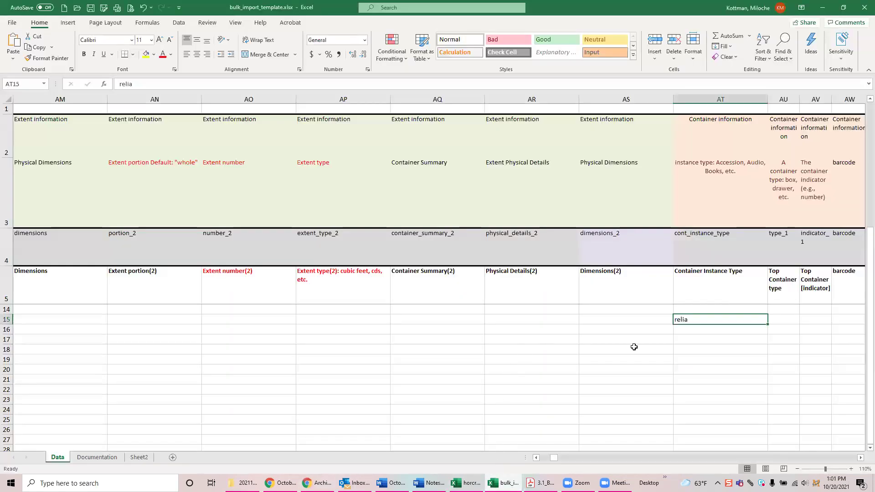
left_click(782, 320)
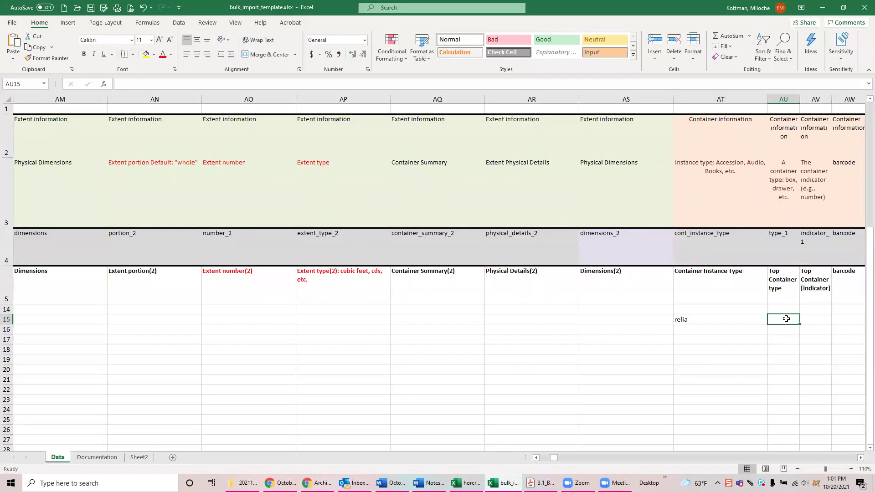
type("box")
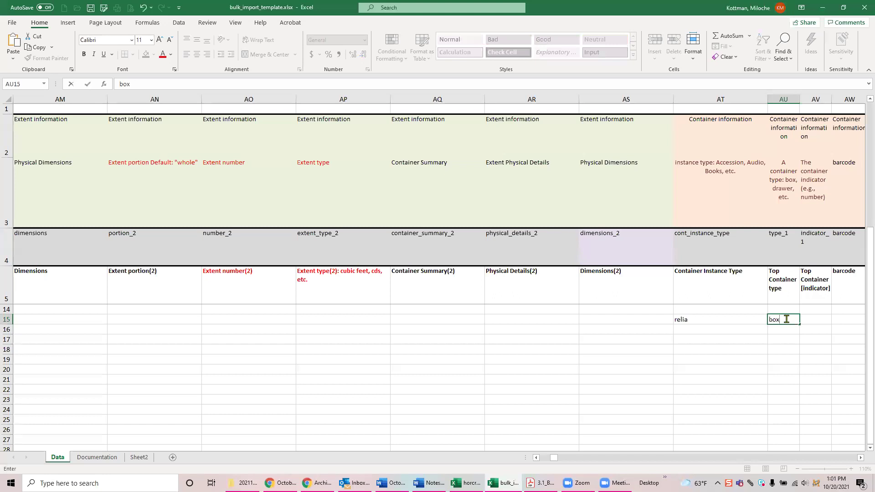
left_click(819, 321)
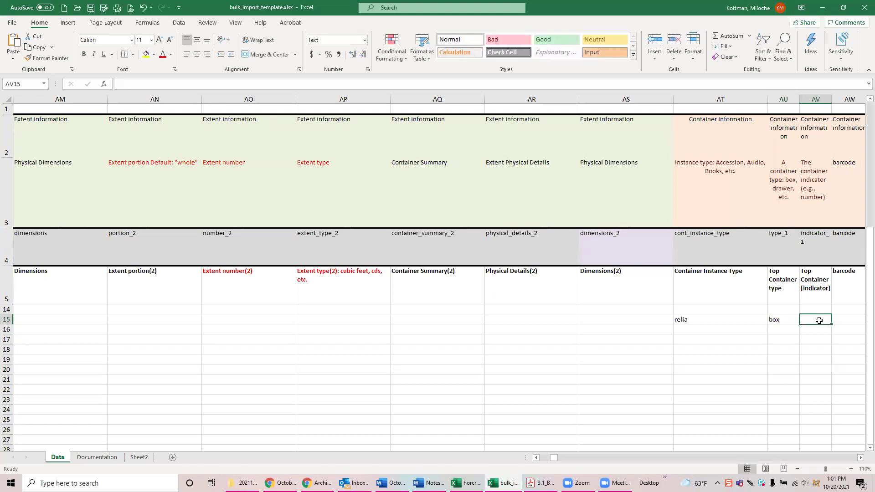
key("alt+Tab")
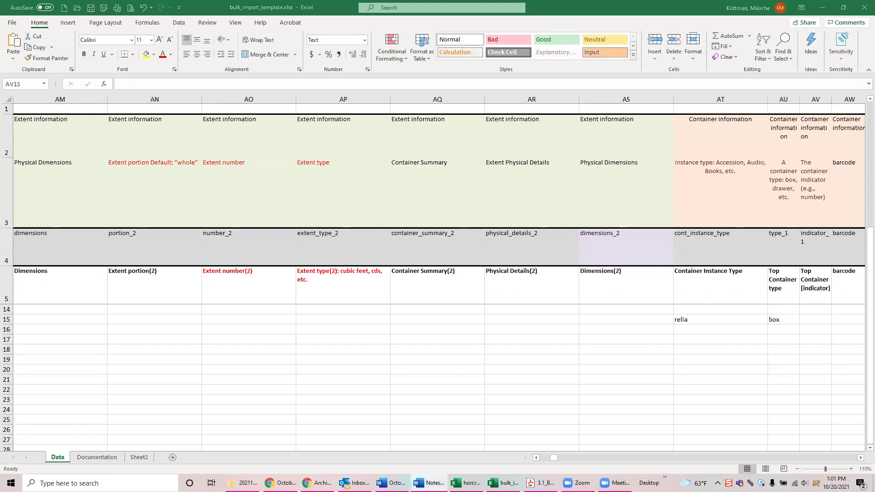
left_click(810, 319)
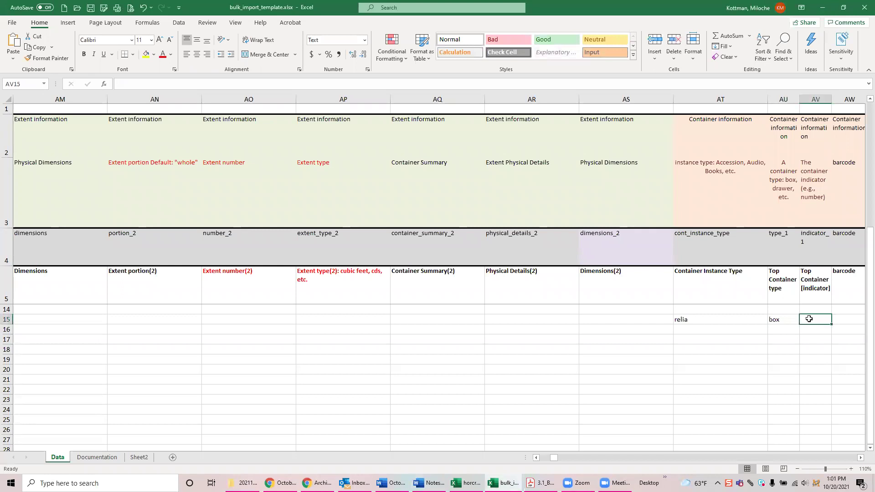
type("5")
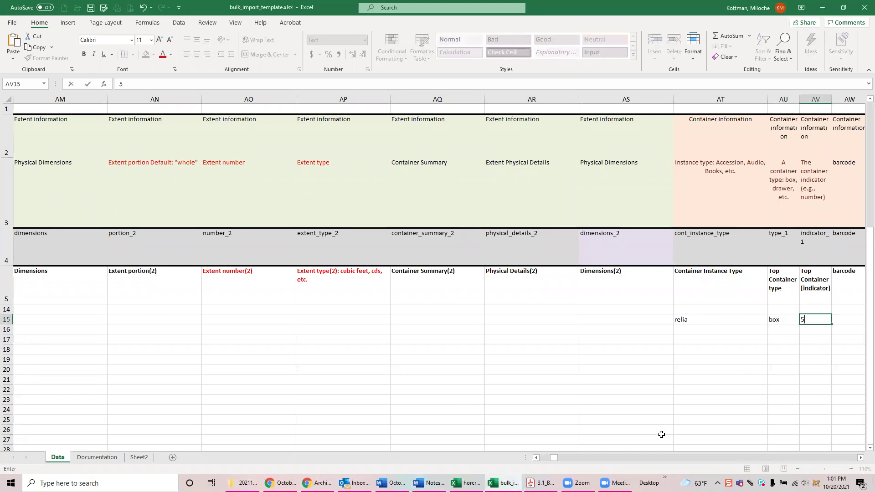
- Enter folder as the Child type and 1 as the Child indicator of the Adam row
left_click(861, 458)
left_click(861, 458)
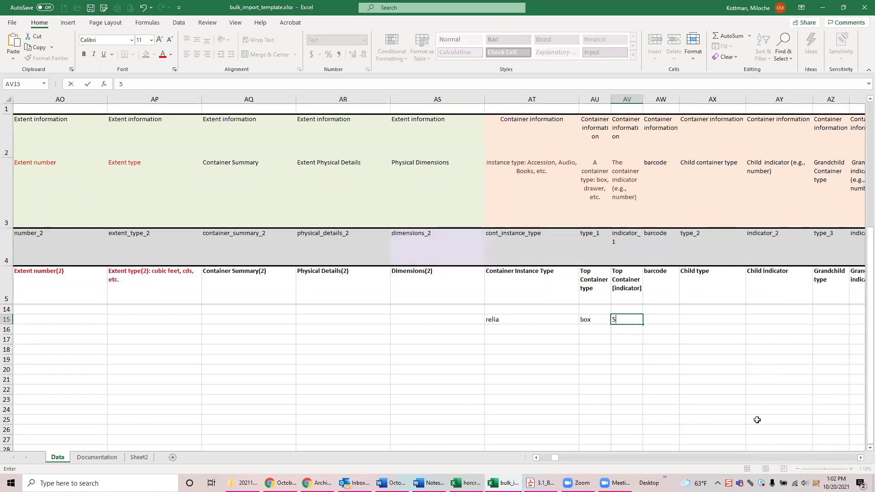
left_click(664, 319)
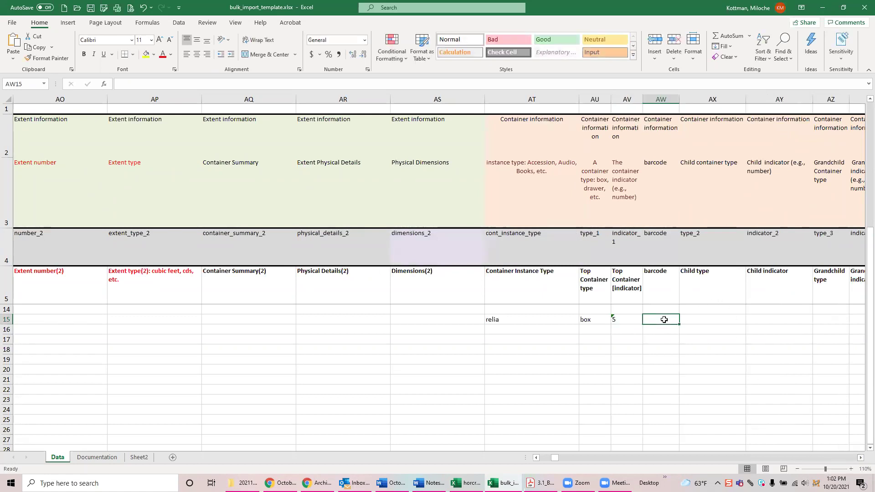
left_click(695, 321)
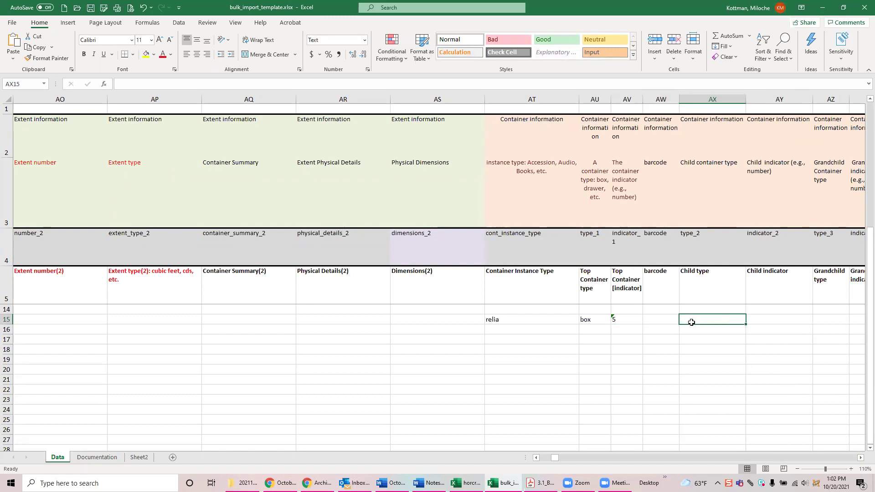
type("folder")
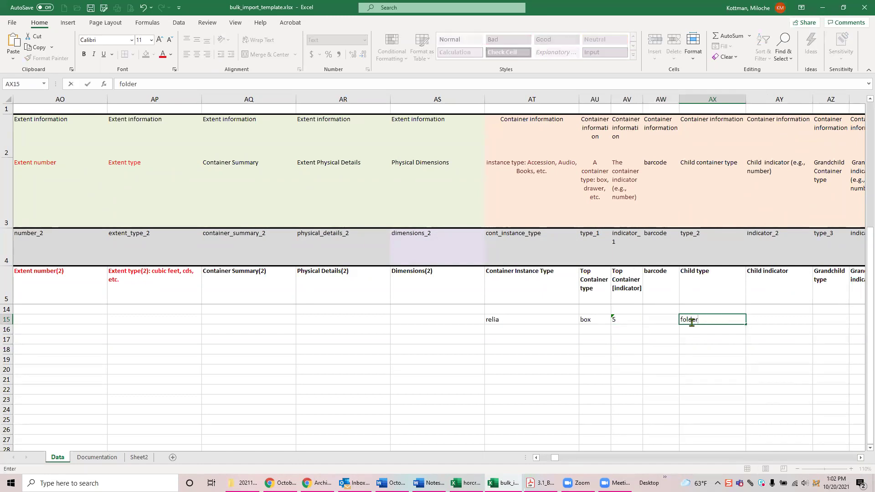
key("Tab")
type("1")
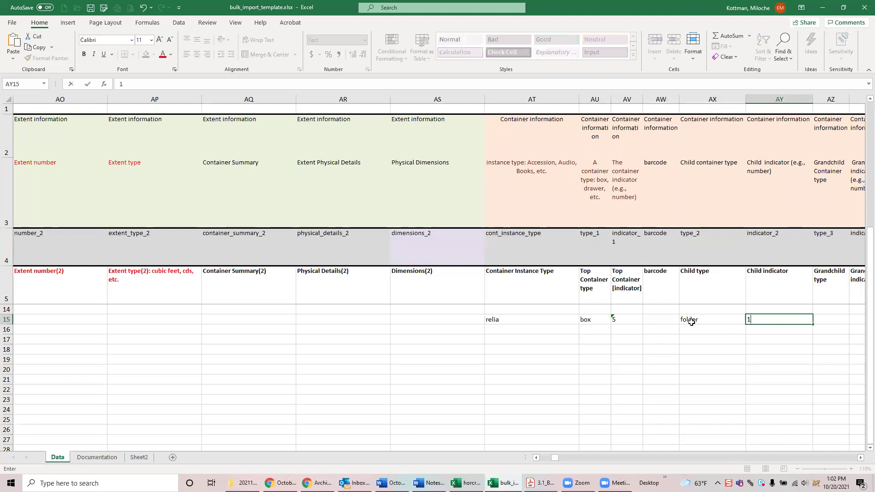
left_click(621, 351)
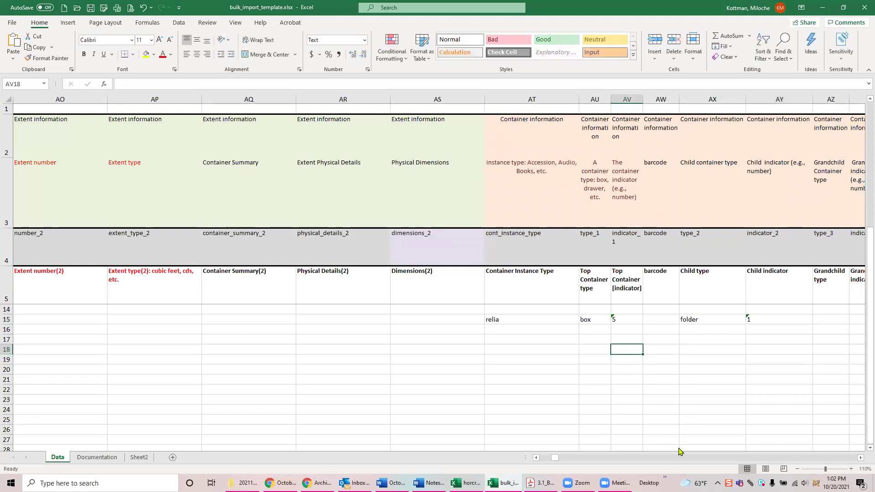
- Copy the EAD ID ms292.xml from the Dry flies row down to the Adam row in cell C15
left_click_drag(555, 458, 514, 451)
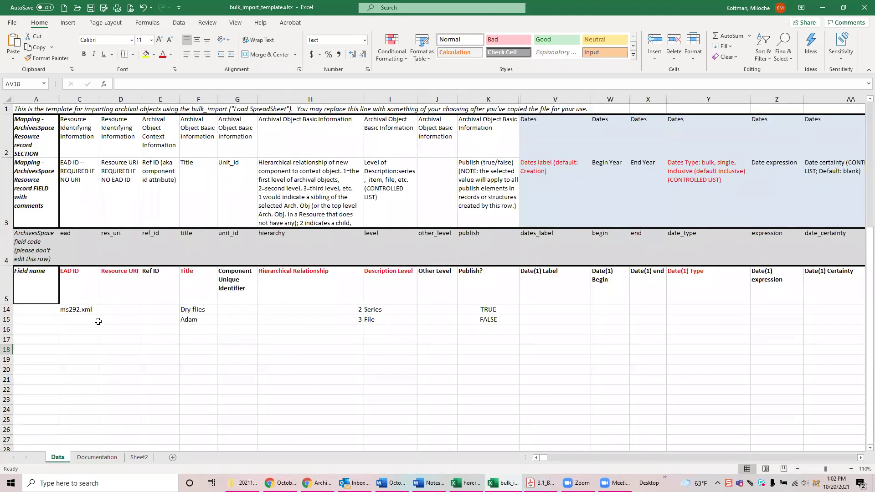
left_click(83, 310)
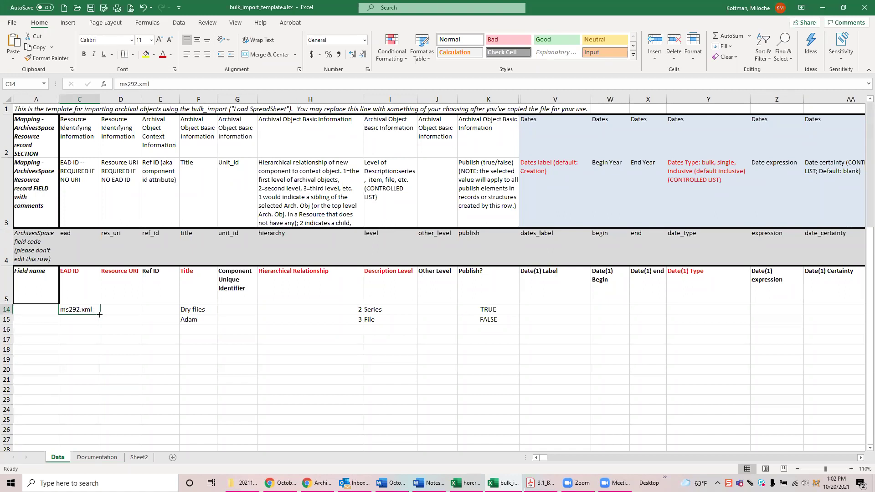
left_click_drag(99, 315, 98, 326)
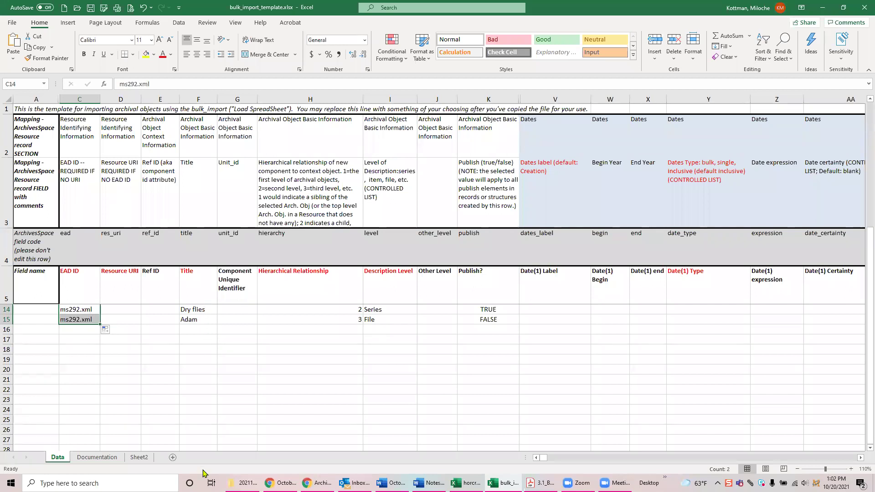
left_click(82, 319)
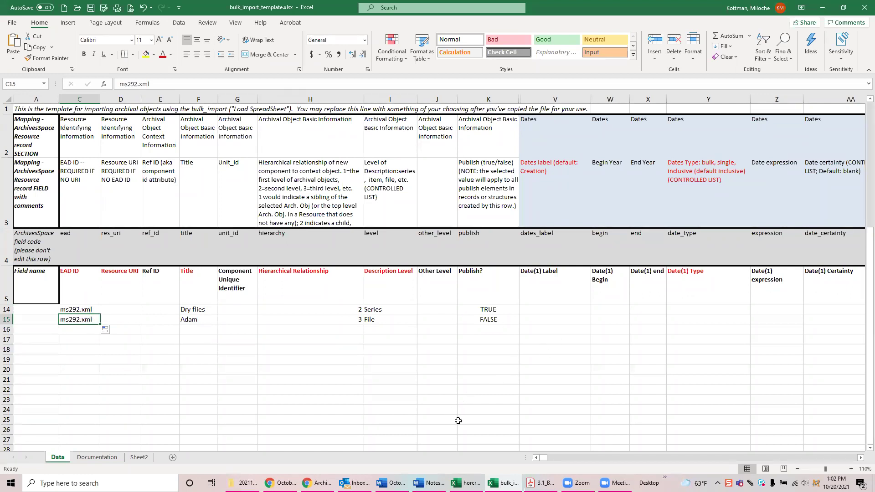
- Switch to the horcrux2.xlsx workbook containing the filled-in list of flies
left_click_drag(542, 457, 513, 458)
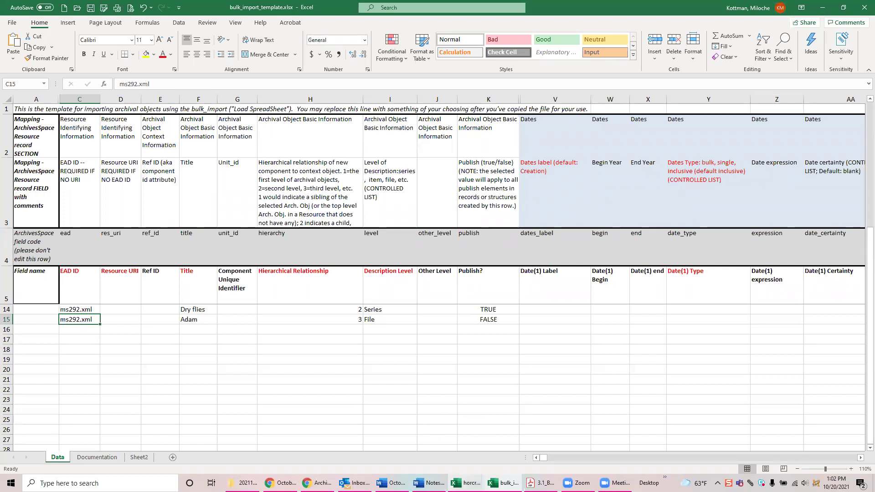
left_click(466, 483)
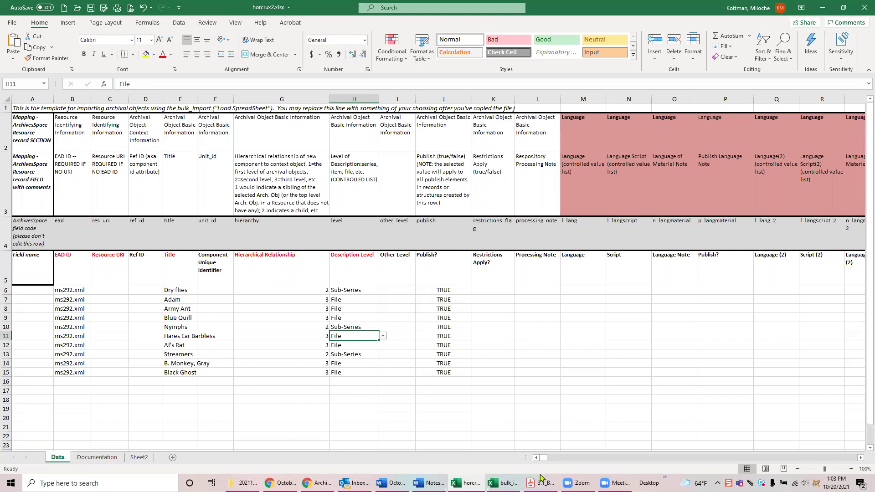
- Review the container and digital object link columns of horcrux2.xlsx and close the workbook without saving changes
left_click(861, 458)
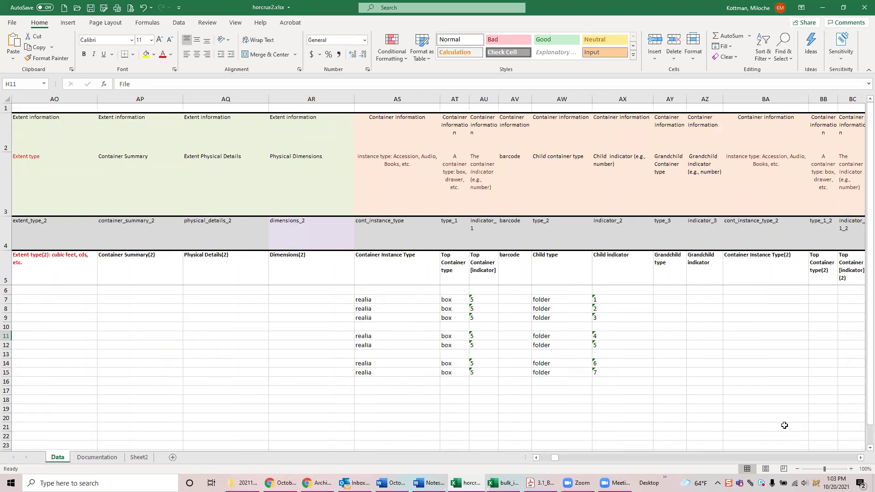
left_click(861, 461)
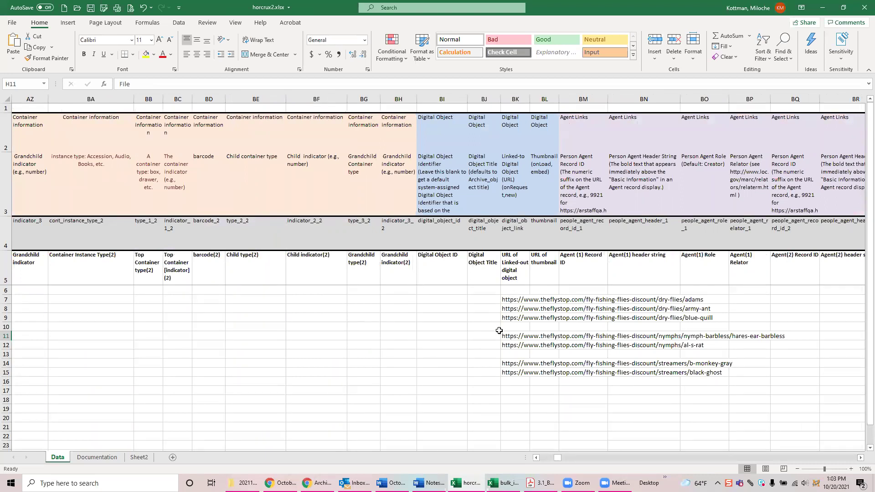
left_click_drag(559, 458, 537, 458)
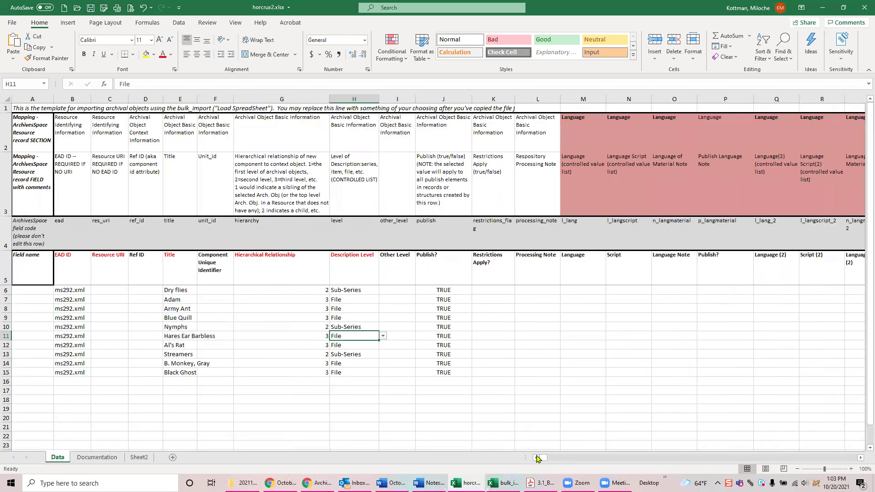
left_click(864, 7)
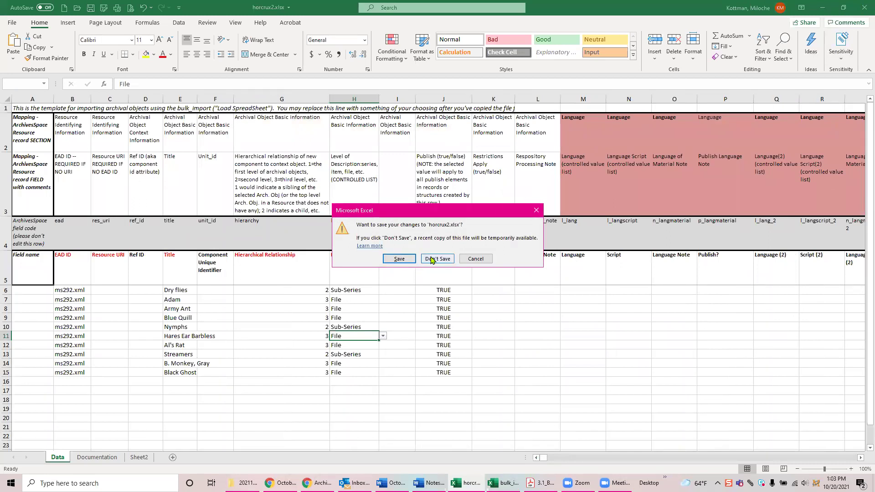
left_click(431, 259)
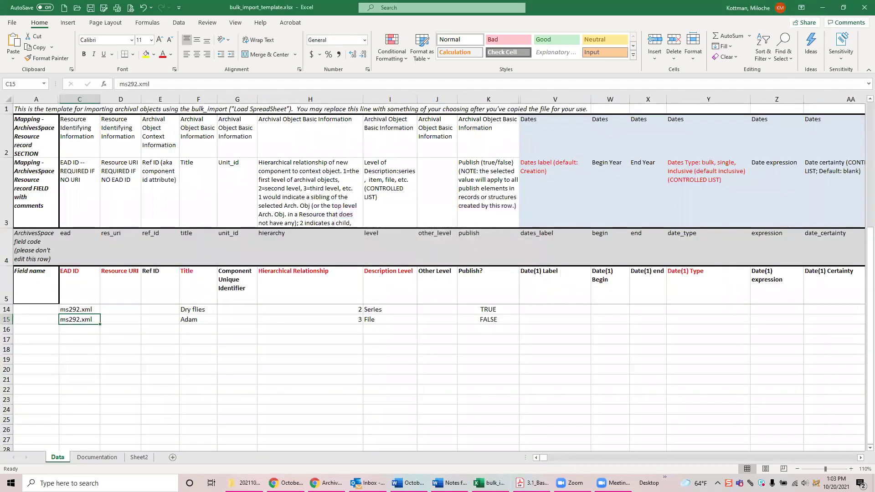
- Switch to ArchivesSpace in Chrome, open the fly fishing correspondence and photographs resource for editing, and select its lures series
left_click(823, 7)
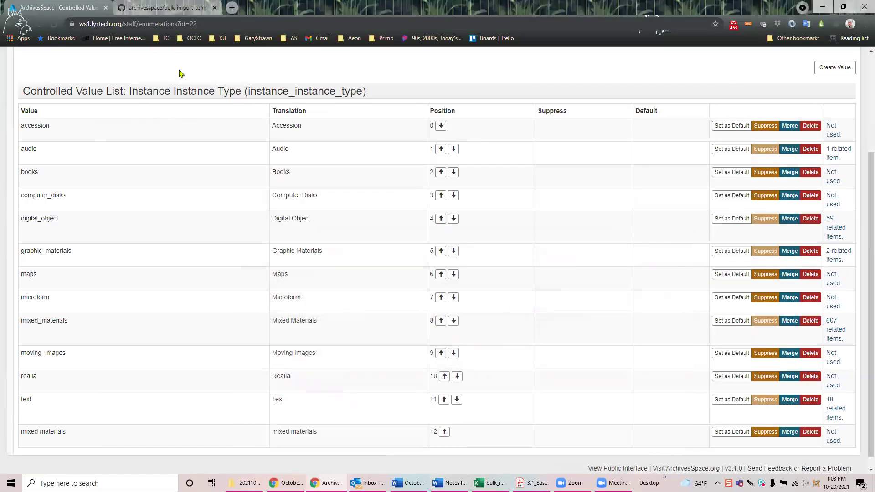
scroll(182, 78, "up", 3)
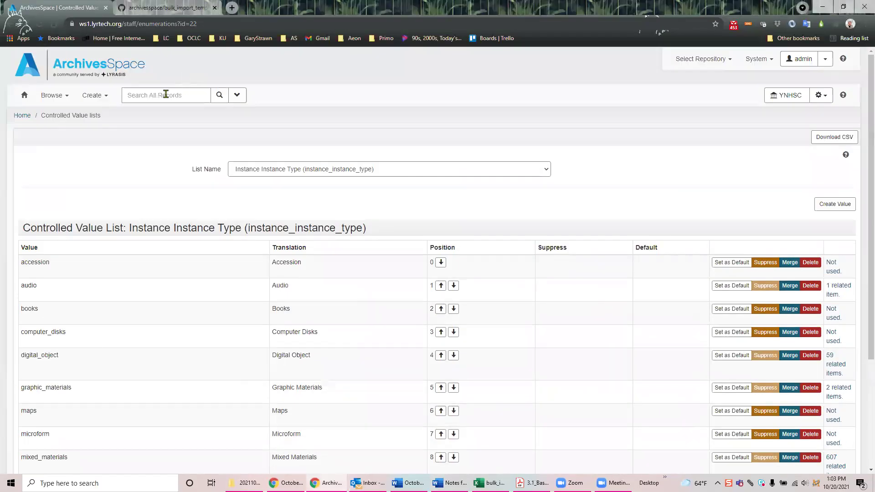
left_click(56, 98)
left_click(71, 128)
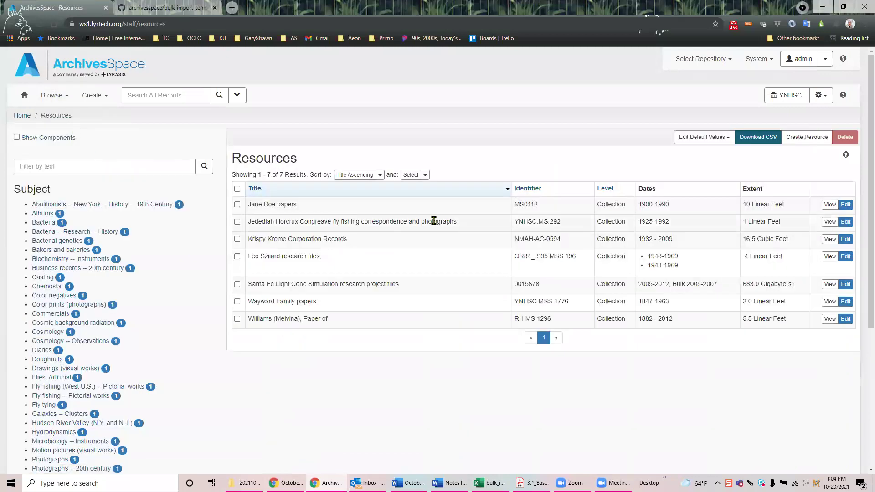
left_click(846, 222)
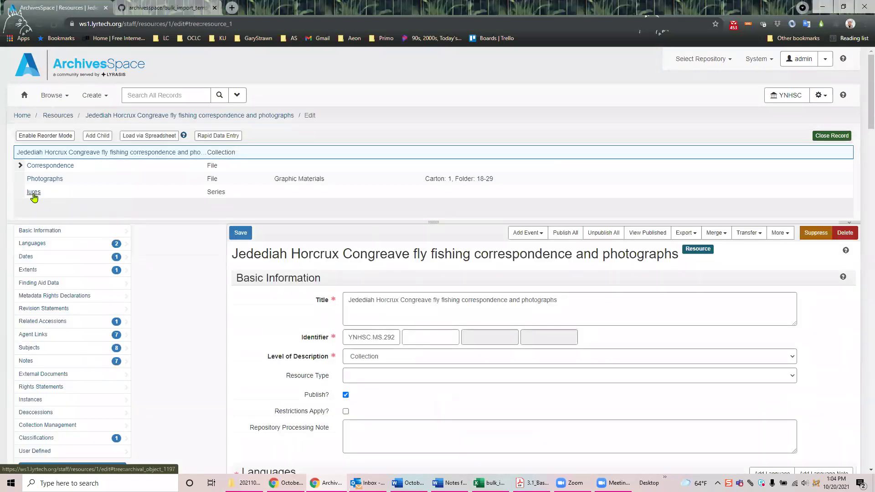
left_click(33, 193)
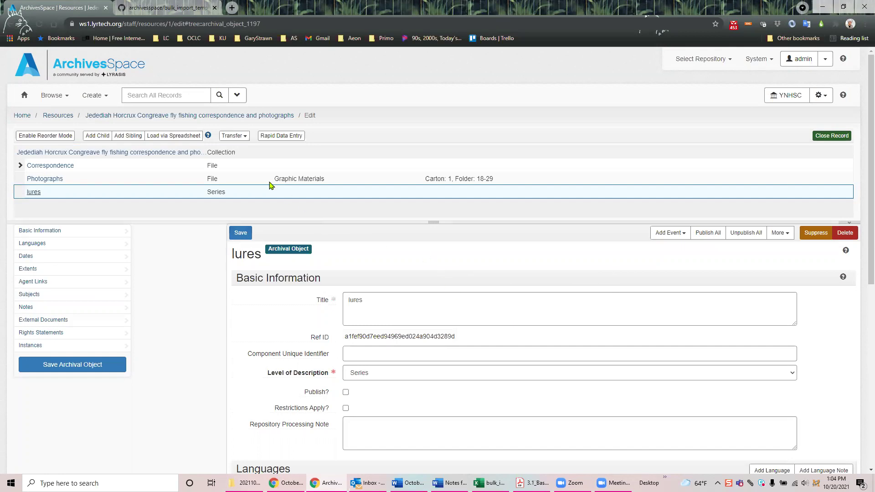
- Start a spreadsheet load for the lures series and select horcrux2.xlsx from the ASpace Trainers Group Workshops folder 20211018_Community
left_click(171, 137)
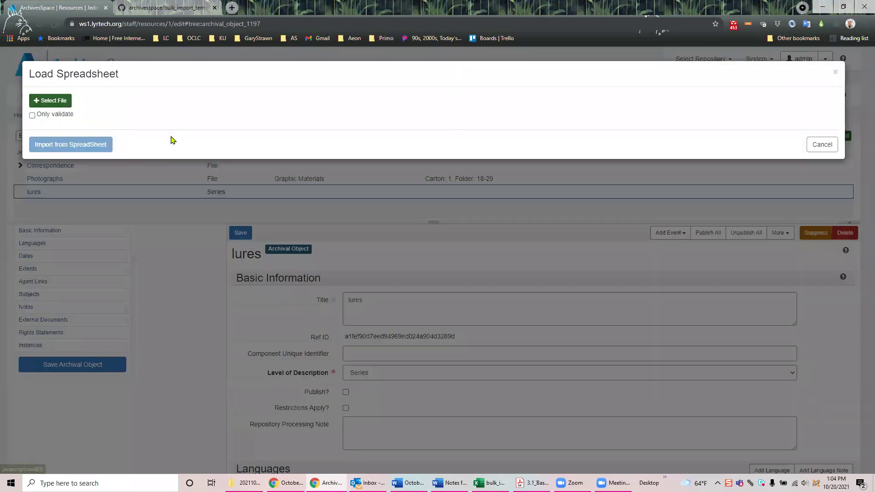
left_click(35, 102)
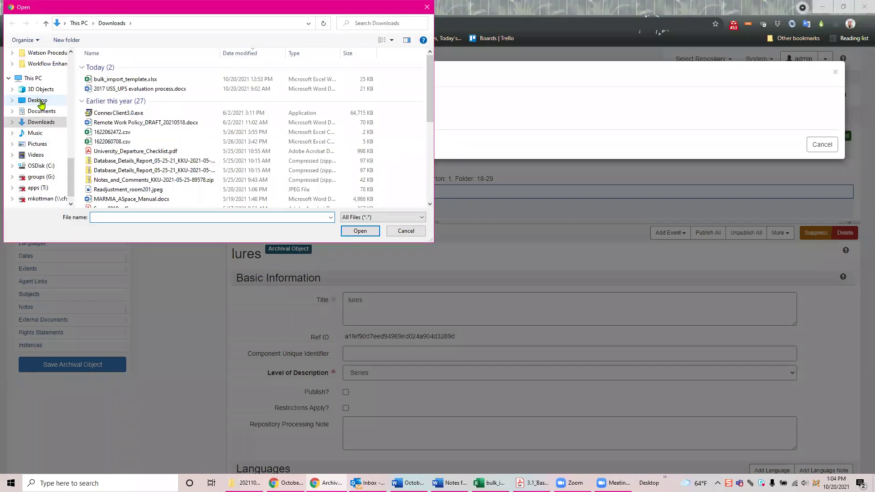
left_click_drag(71, 173, 73, 111)
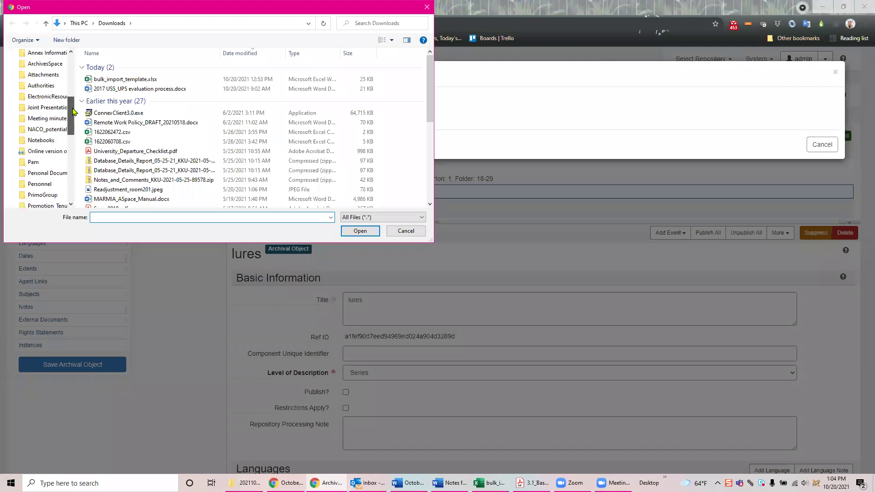
left_click(48, 65)
double_click(111, 87)
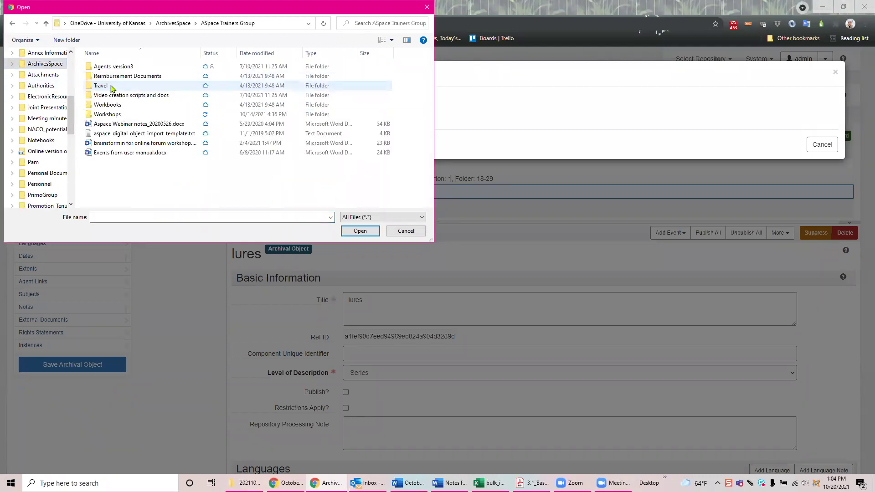
double_click(111, 115)
double_click(112, 124)
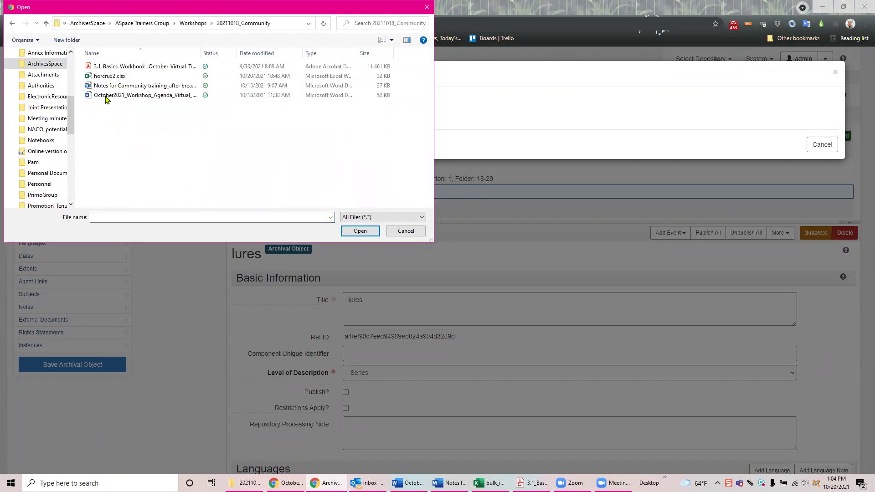
left_click(108, 76)
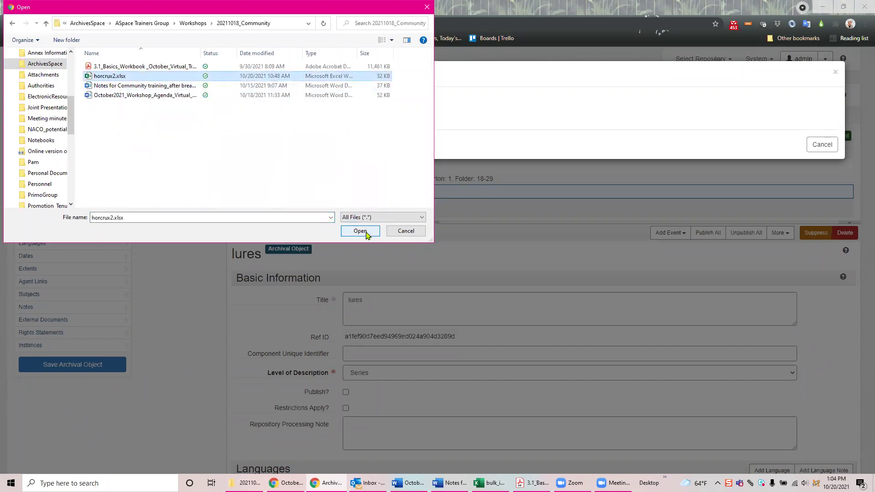
left_click(360, 231)
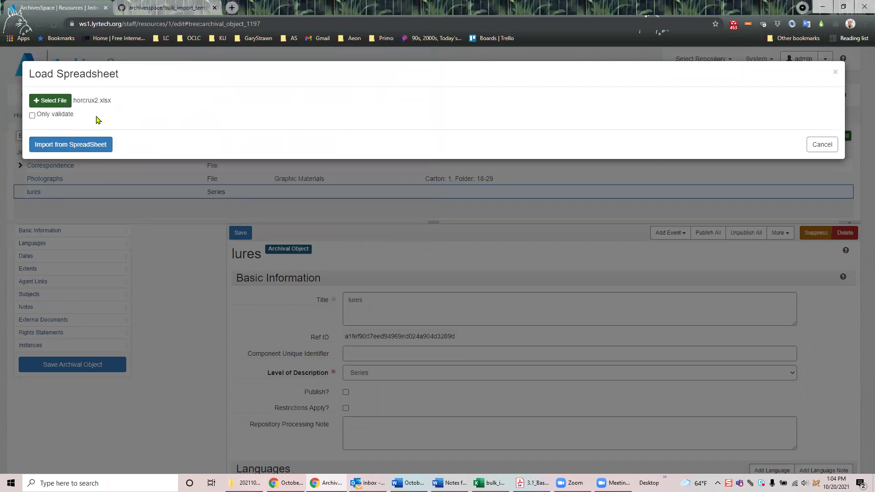
- Run the horcrux2.xlsx load as validation only, refresh the completed background job and review its log
left_click(32, 116)
left_click(83, 146)
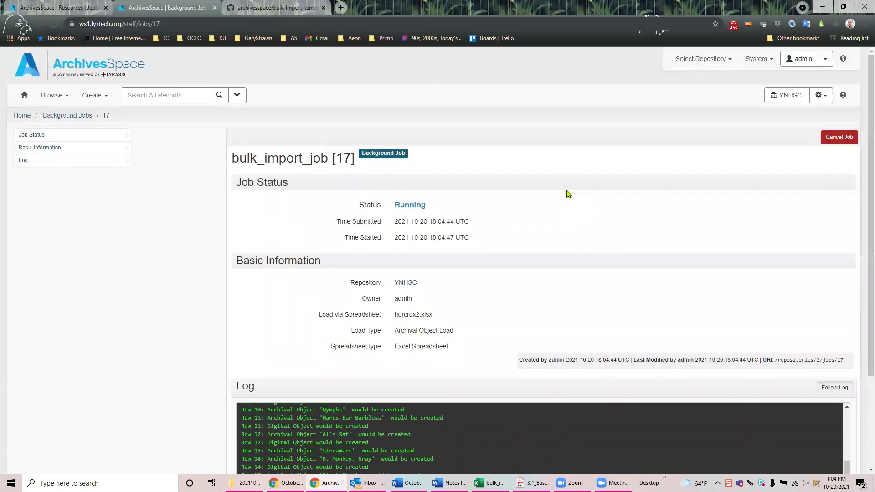
scroll(586, 257, "down", 2)
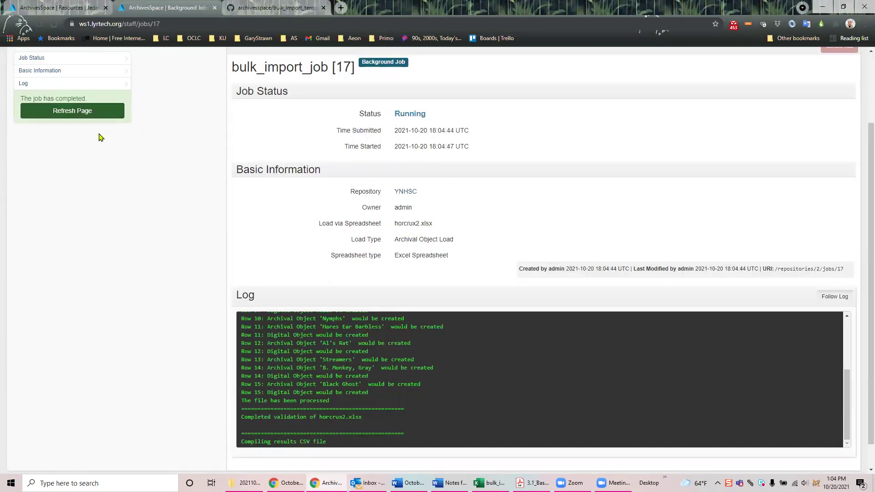
left_click(66, 113)
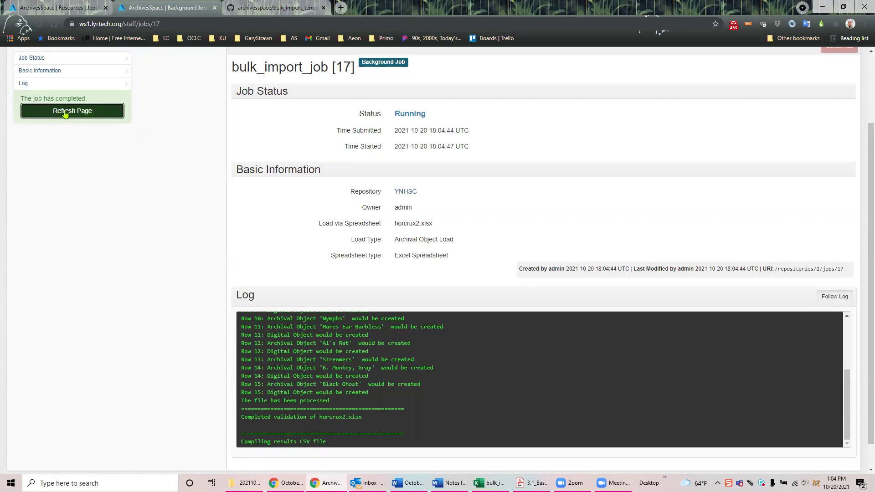
scroll(104, 285, "down", 1)
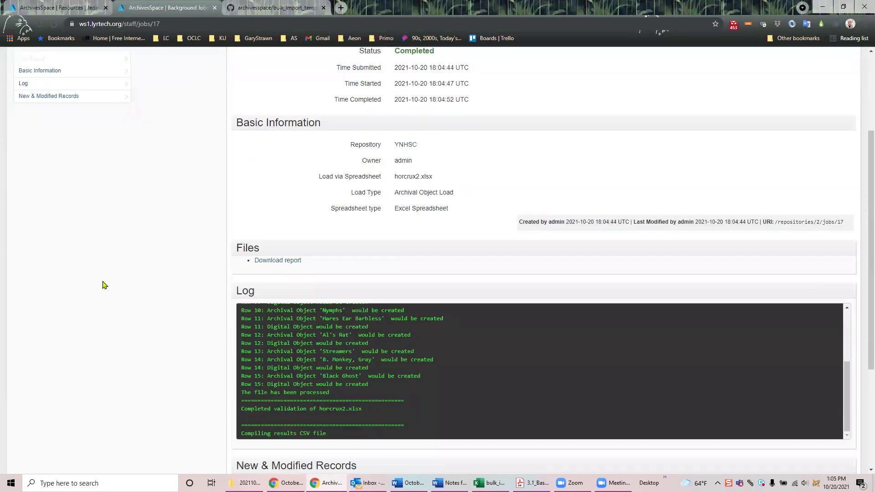
scroll(104, 285, "down", 3)
scroll(104, 285, "up", 6)
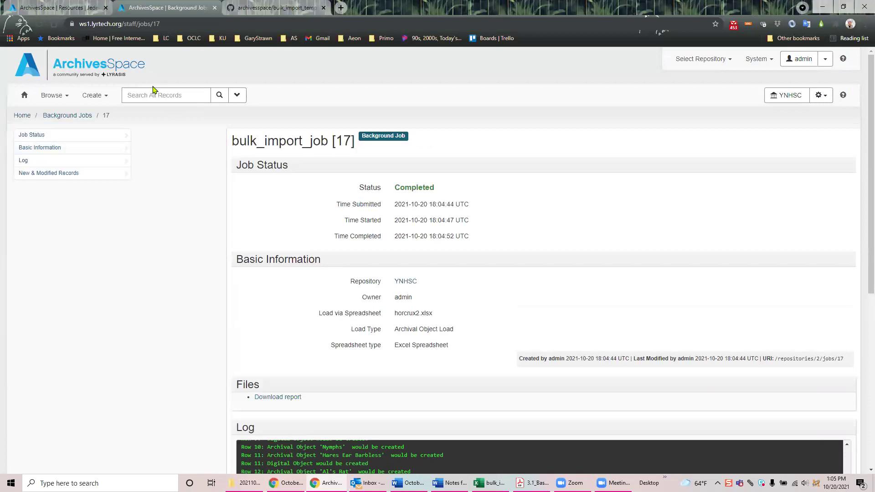
- Return to the lures series, close the validation dialog, and import horcrux2.xlsx with Only validate turned off
left_click(76, 9)
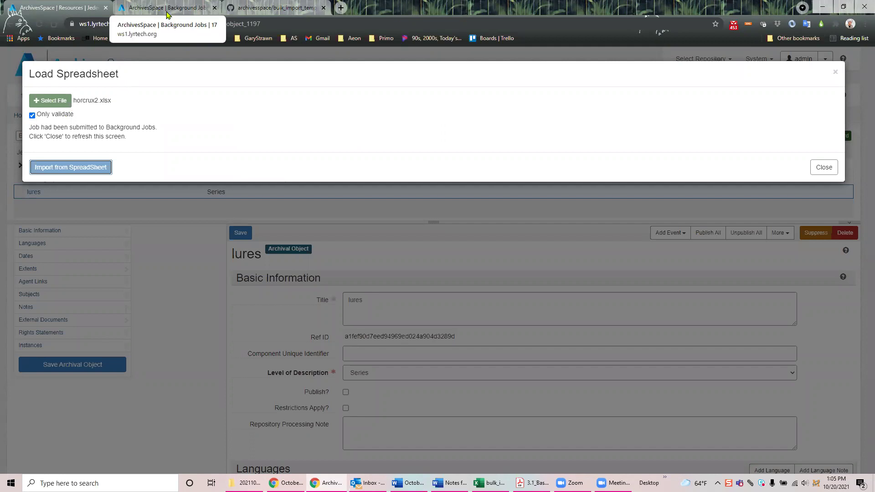
left_click(32, 116)
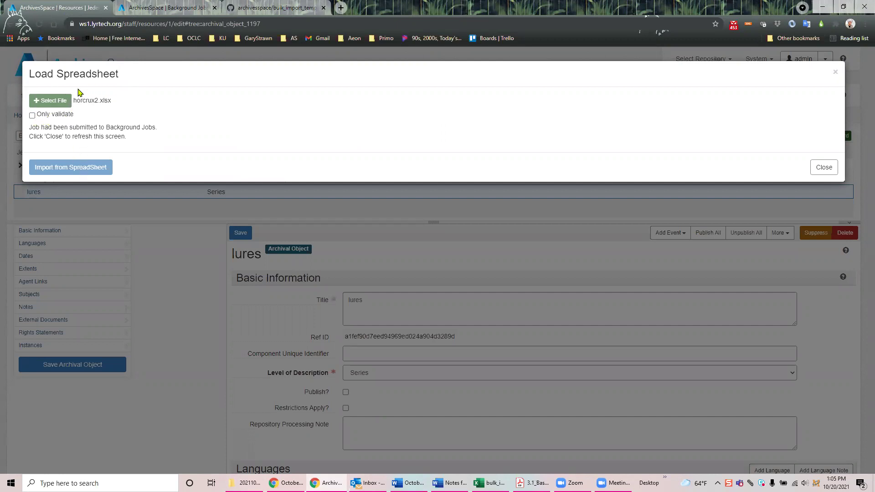
left_click(824, 167)
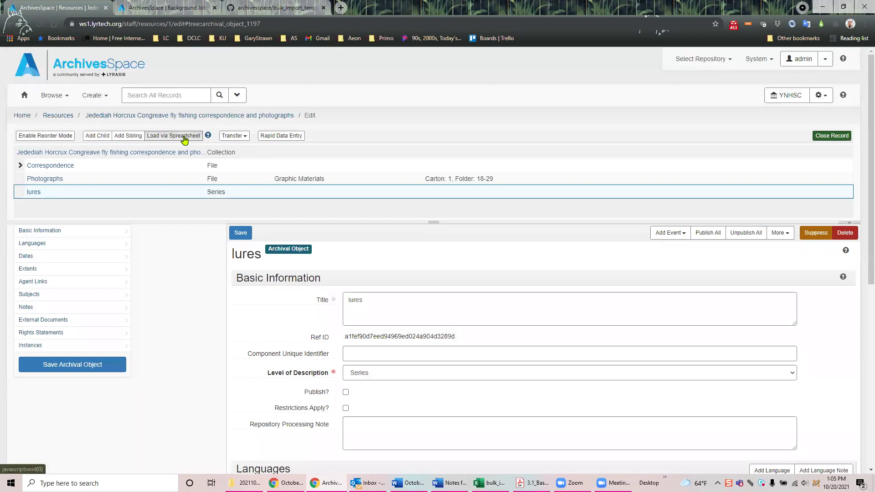
left_click(183, 136)
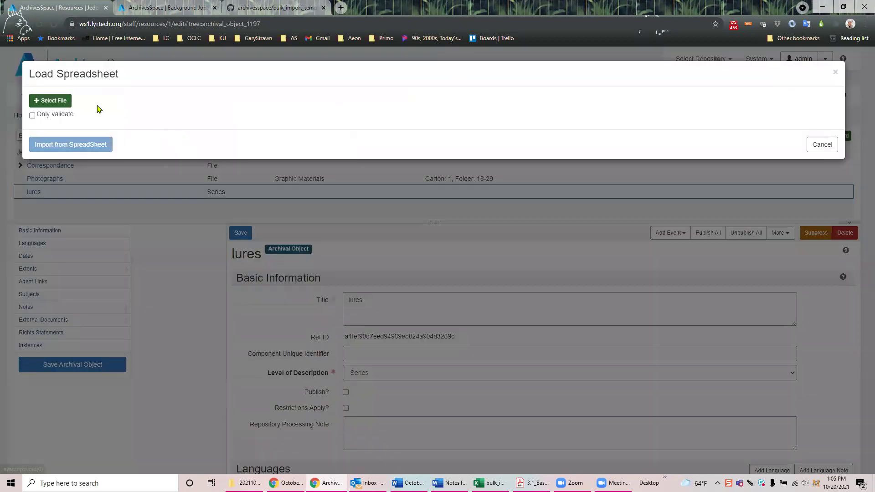
left_click(60, 101)
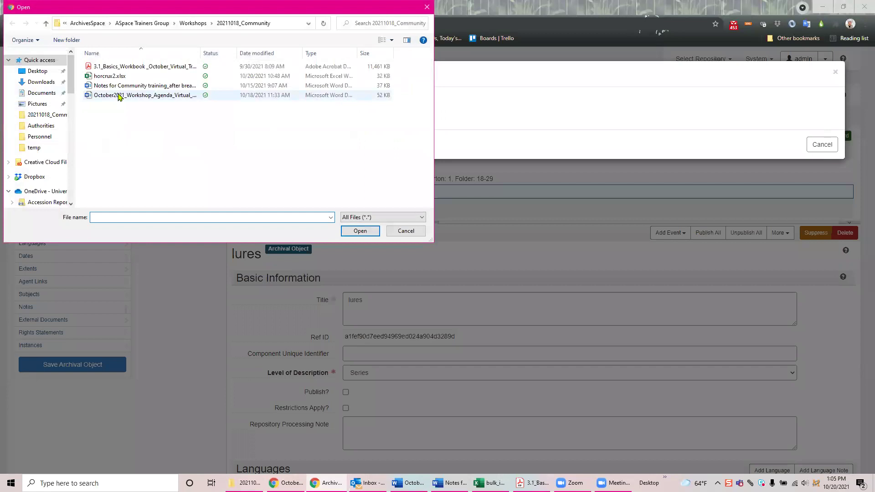
left_click(109, 76)
left_click(358, 231)
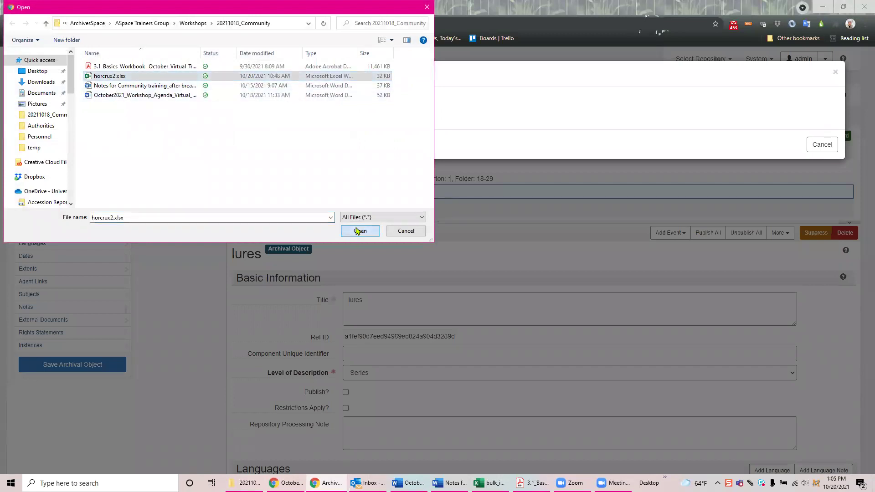
left_click(91, 145)
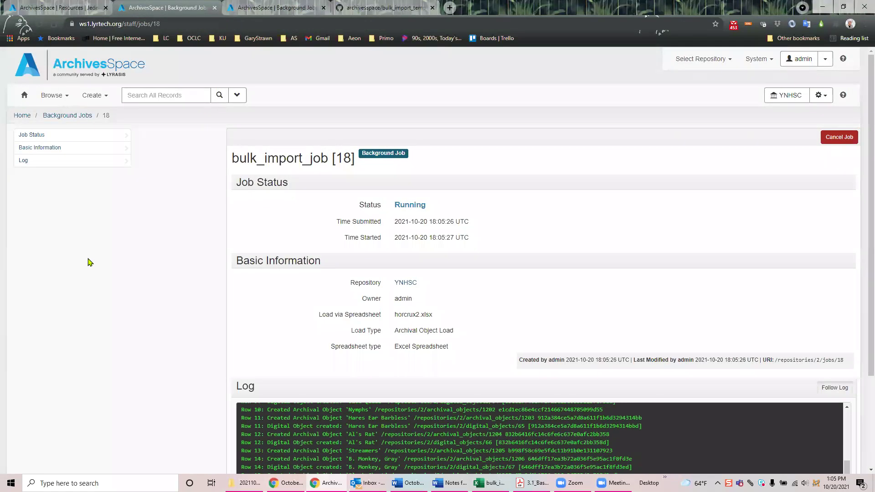
- Refresh the completed import job page and review its log and new and modified records
scroll(131, 324, "down", 2)
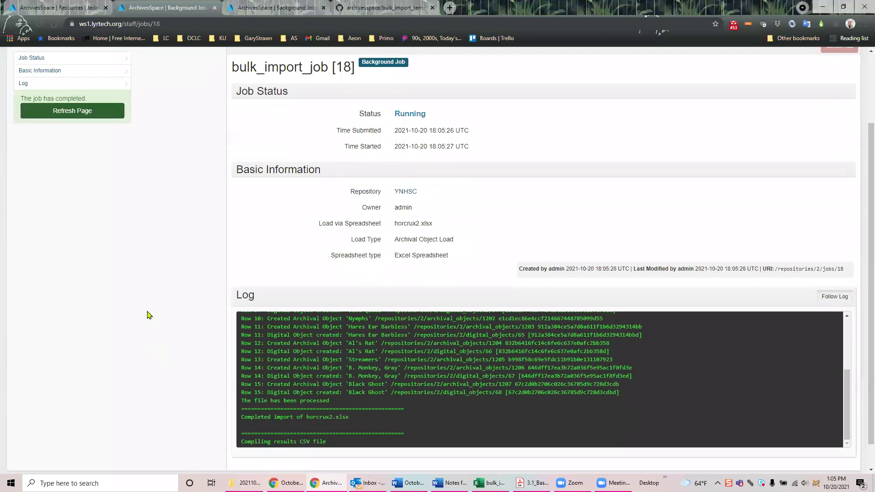
left_click(71, 111)
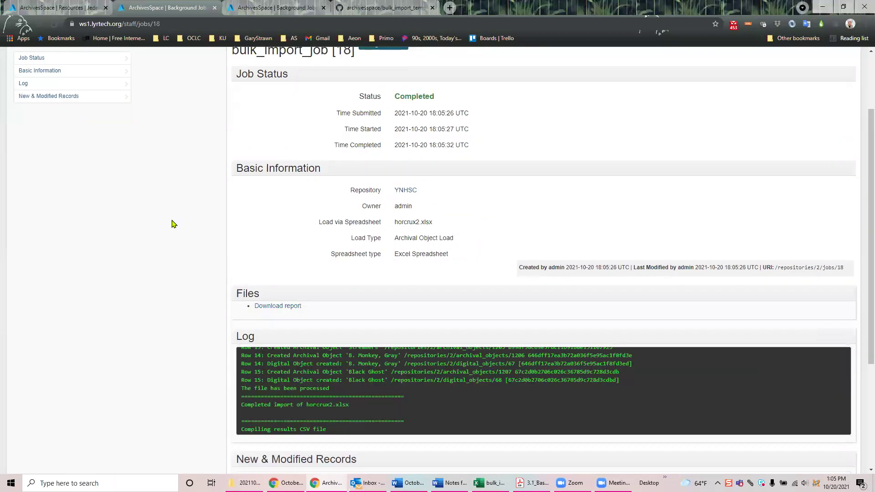
scroll(153, 272, "down", 5)
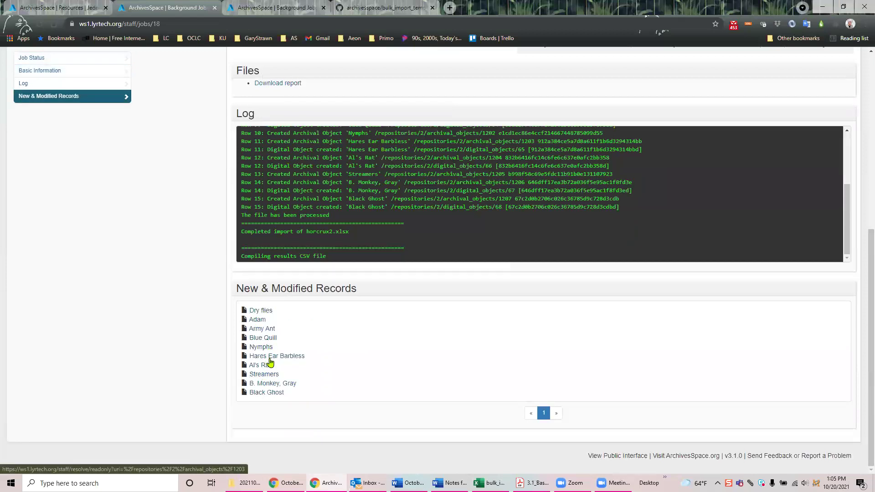
- Open the imported Dry flies record, enlarge the resource tree area, and view the Adam file record beneath it
left_click(260, 311)
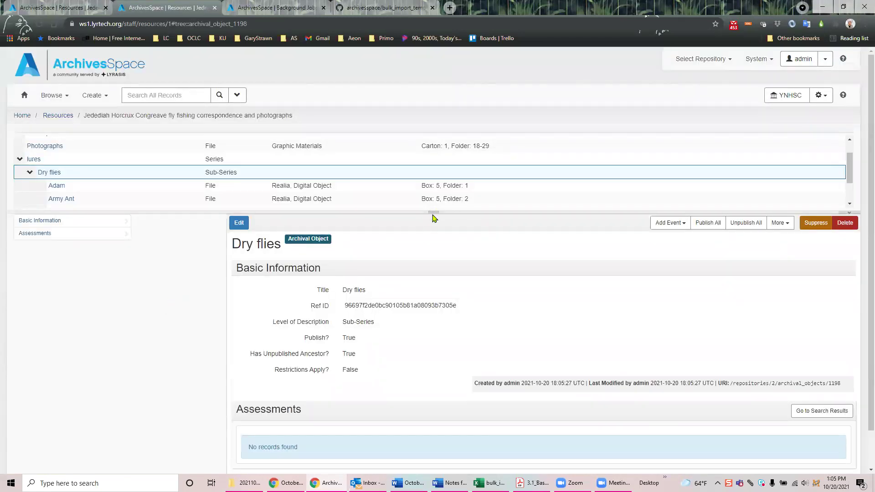
left_click_drag(433, 211, 435, 249)
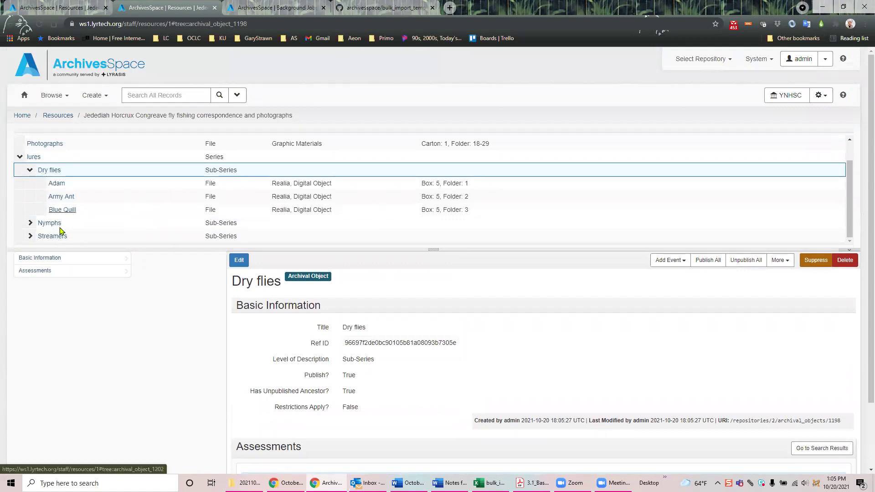
left_click(58, 185)
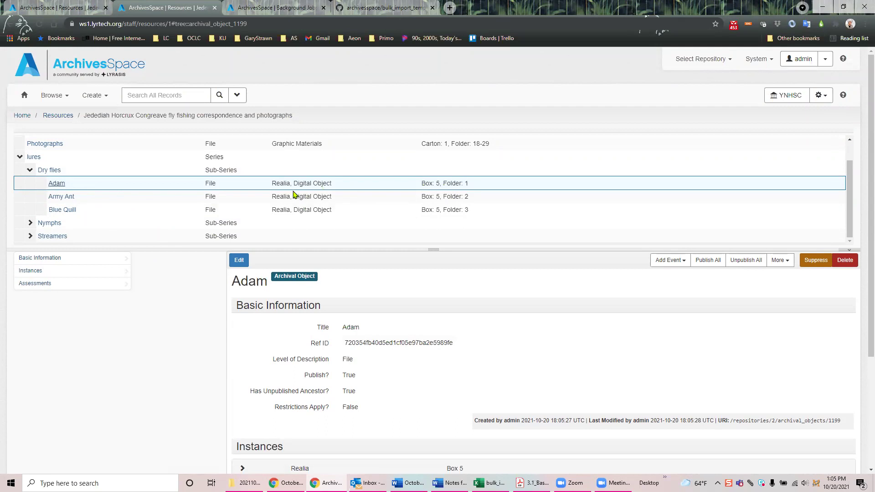
- Review the Adam record's Realia and Digital Object instances by expanding their details
left_click(44, 281)
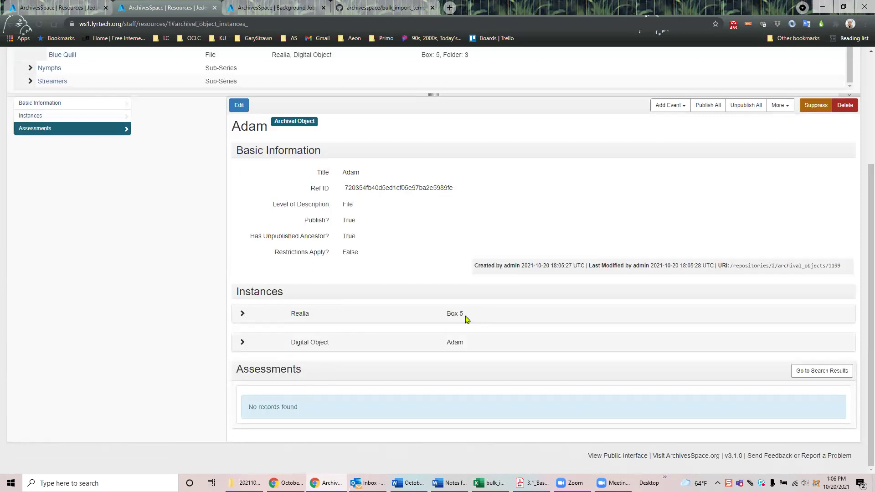
left_click(243, 314)
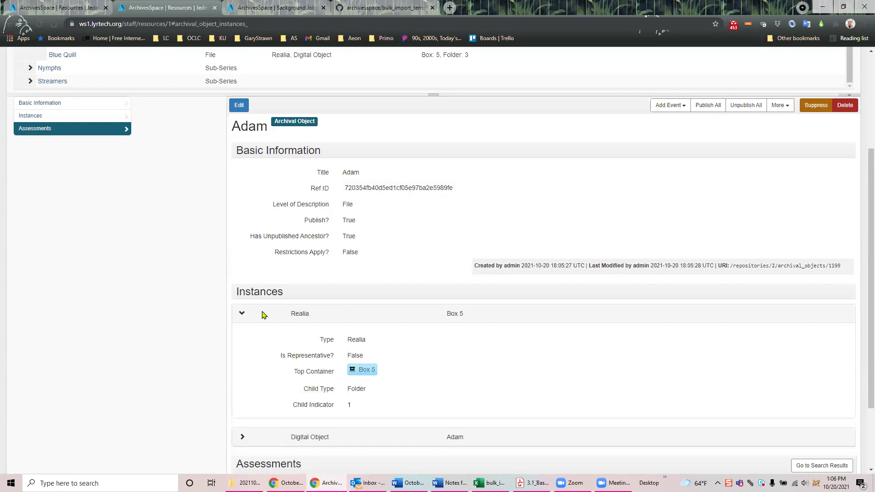
left_click(242, 315)
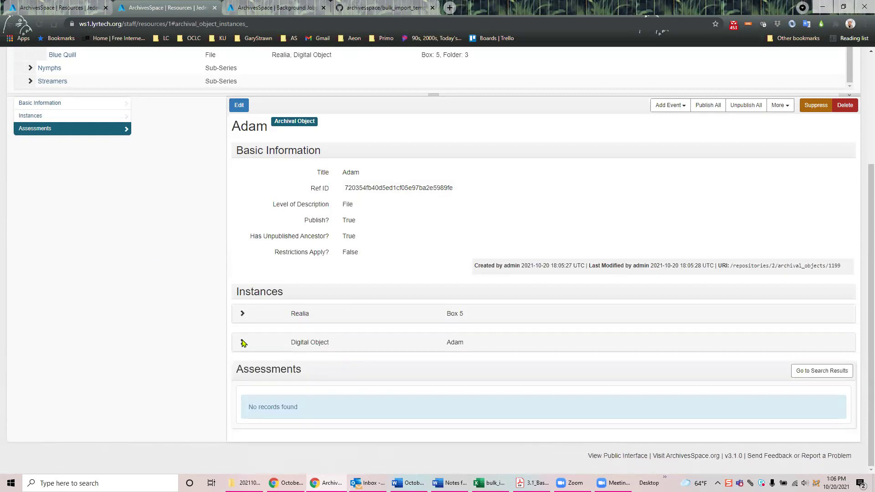
left_click(243, 343)
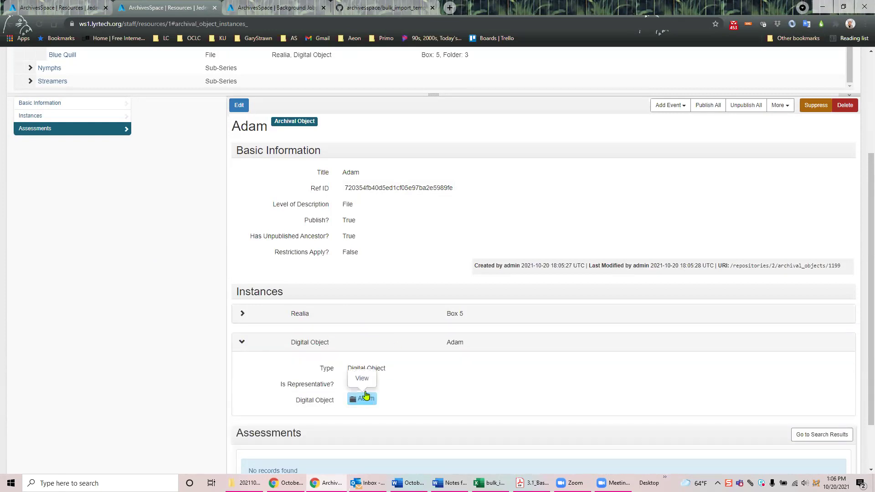
- View the linked Adam digital object, expand its file version, and follow the file URI to the web page
left_click(366, 398)
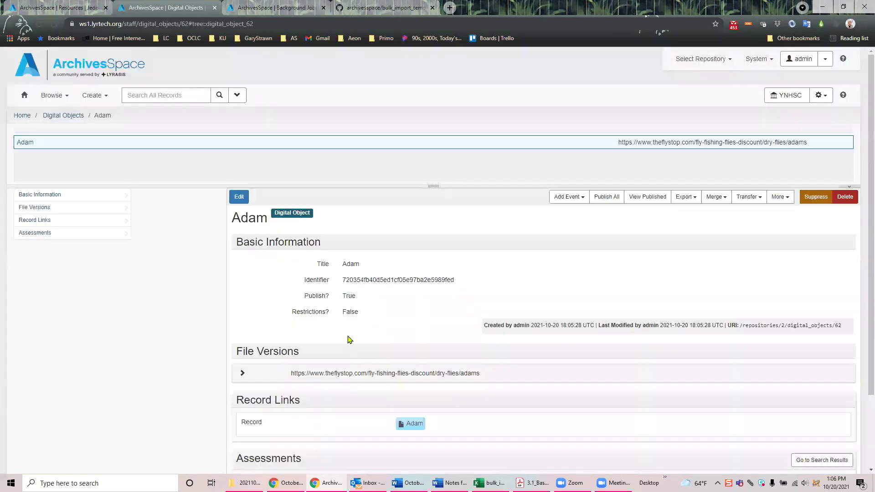
scroll(552, 258, "down", 2)
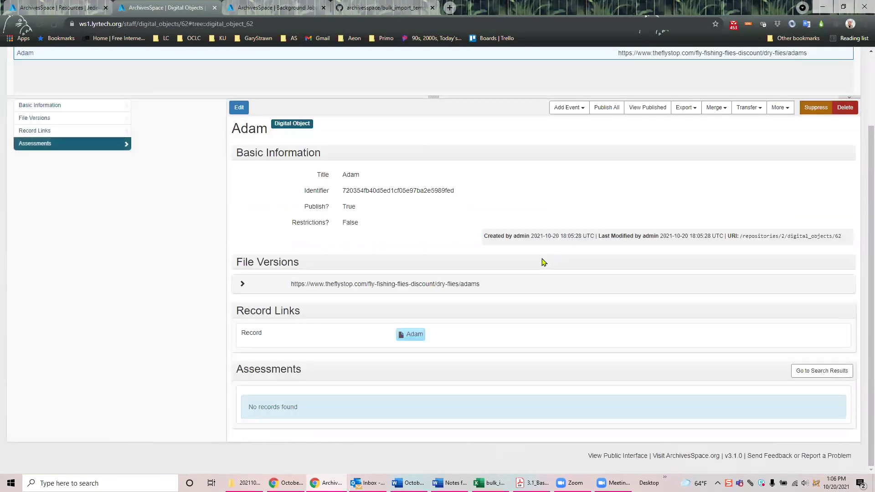
left_click(242, 285)
left_click(420, 304)
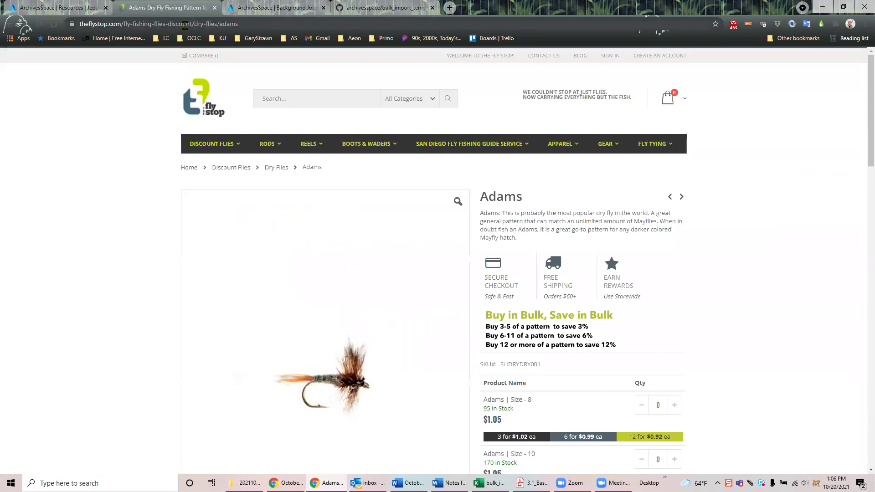
- Return to the lures series, close the finished Load Spreadsheet dialog, and enlarge the resource tree area to show the imported sub-series
left_click(80, 5)
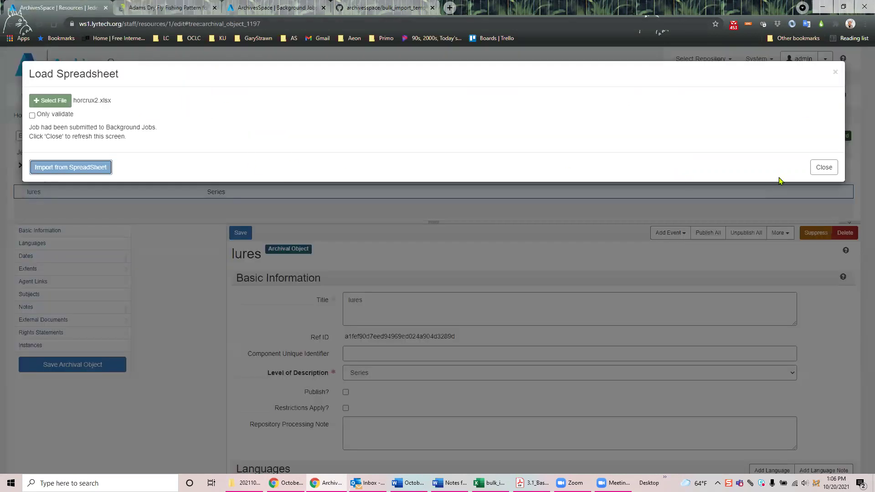
left_click(823, 167)
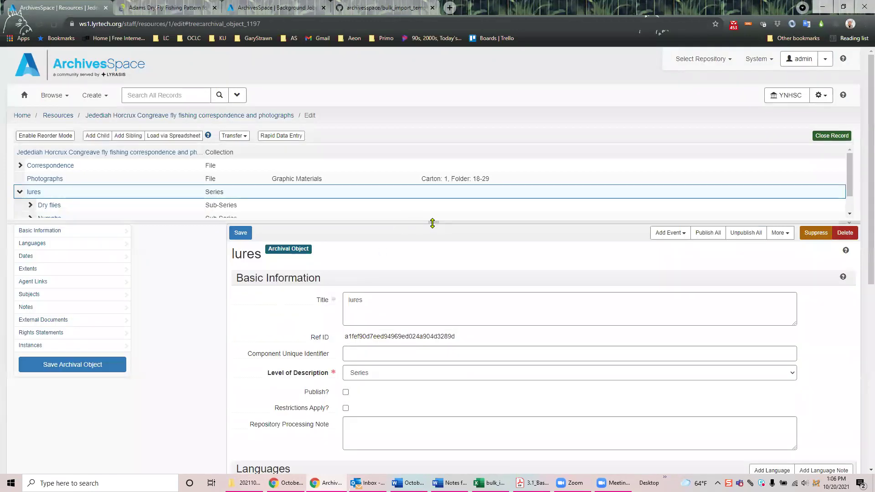
left_click_drag(433, 224, 427, 249)
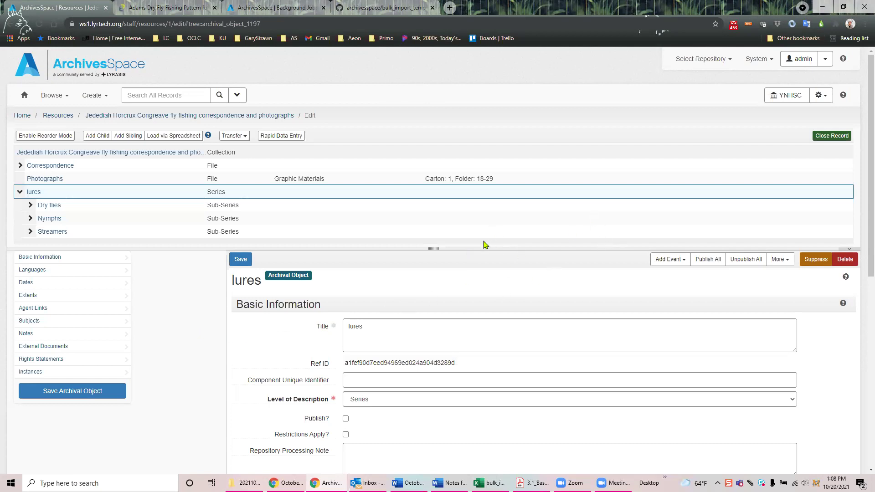
left_click_drag(437, 250, 433, 265)
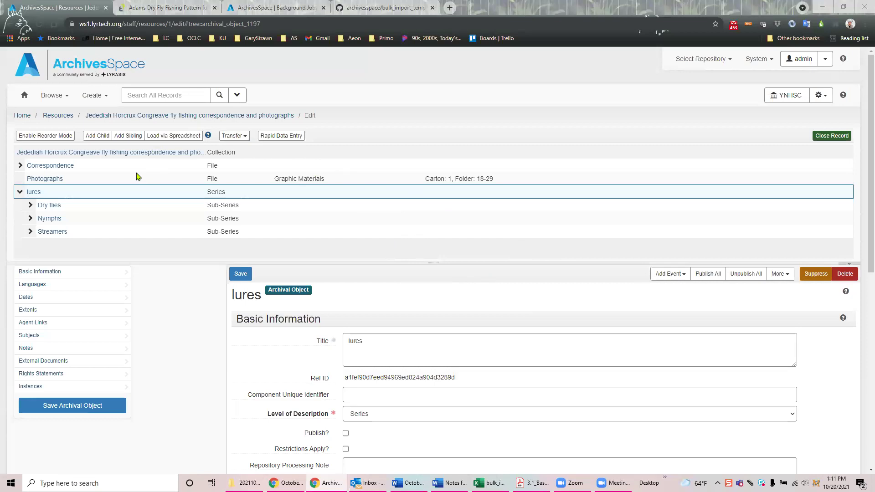
- Export the container template from the top-level fly fishing collection record and open the downloaded 1634753527.csv in Excel
left_click(132, 155)
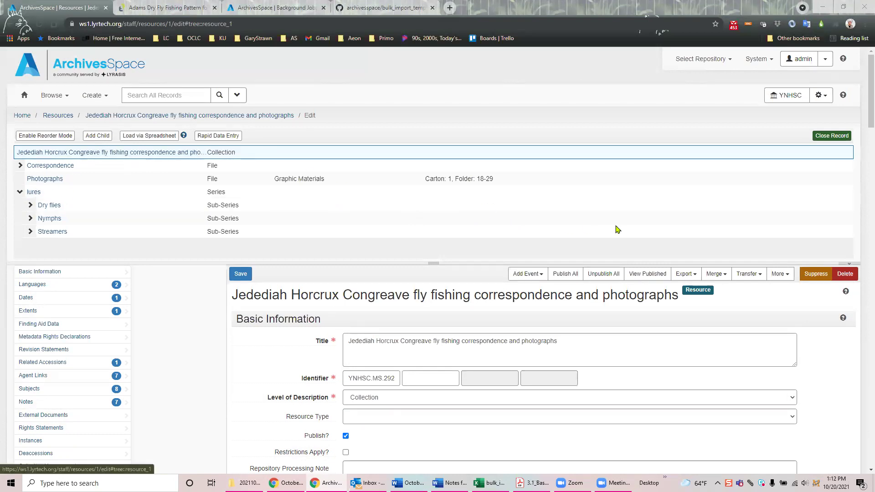
left_click(696, 276)
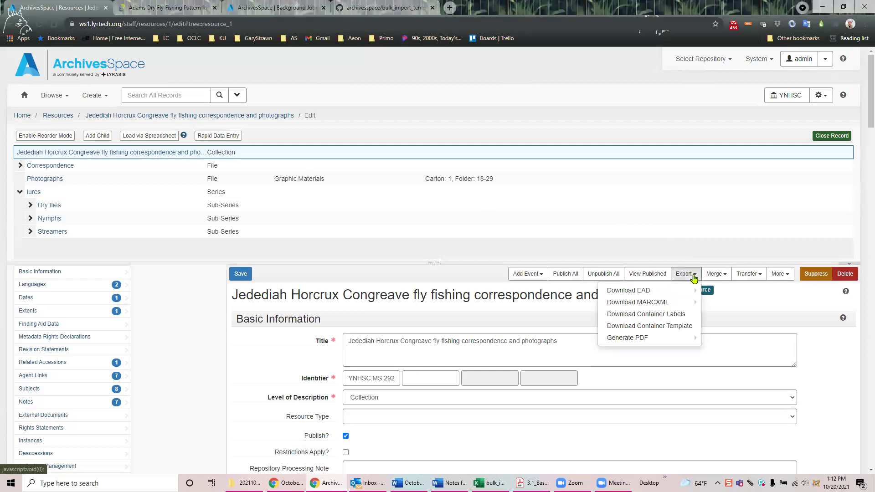
left_click(644, 330)
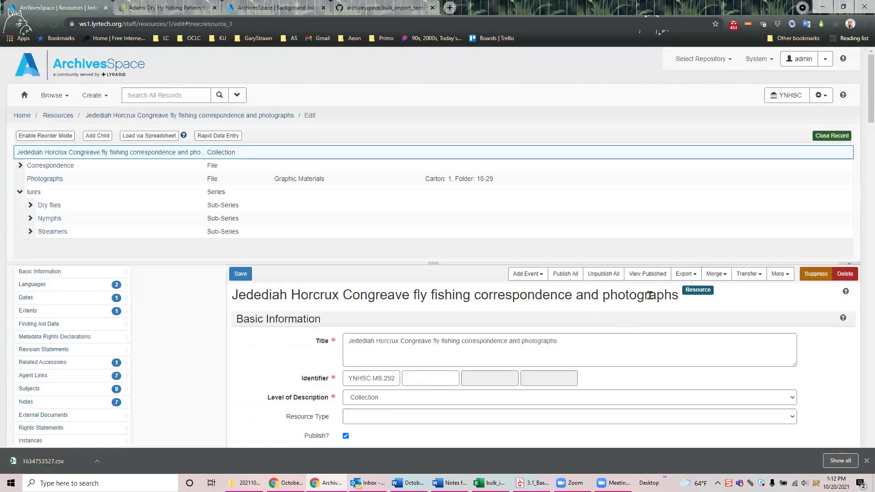
left_click(53, 462)
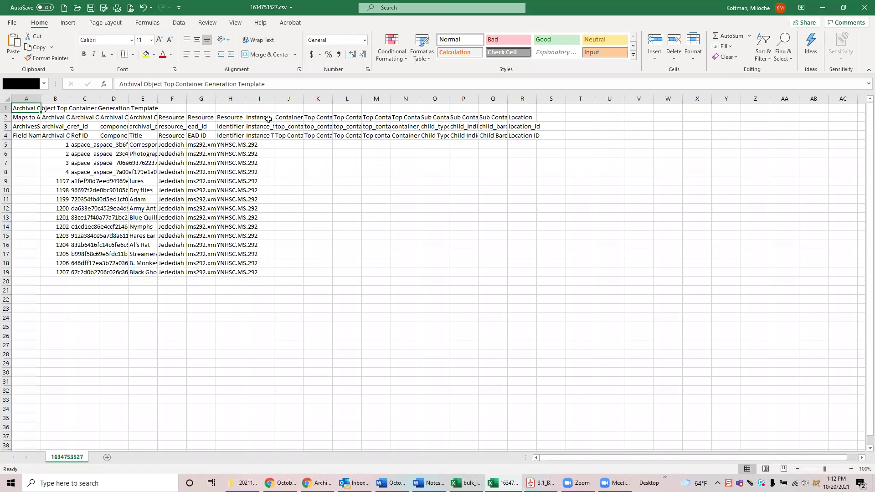
left_click(289, 115, "alt")
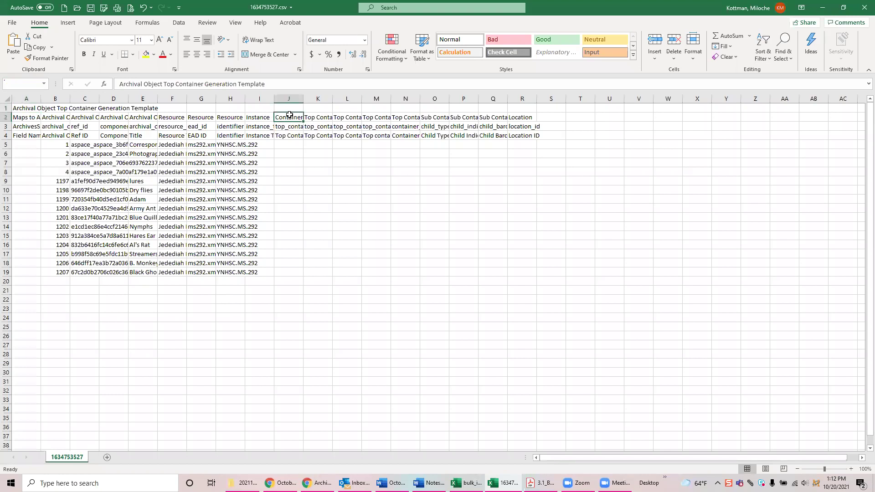
left_click(315, 117, "alt")
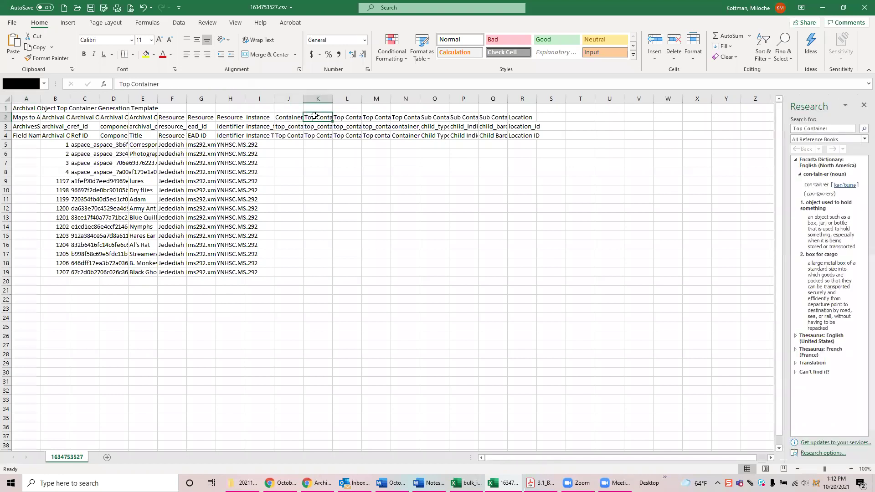
left_click(864, 107)
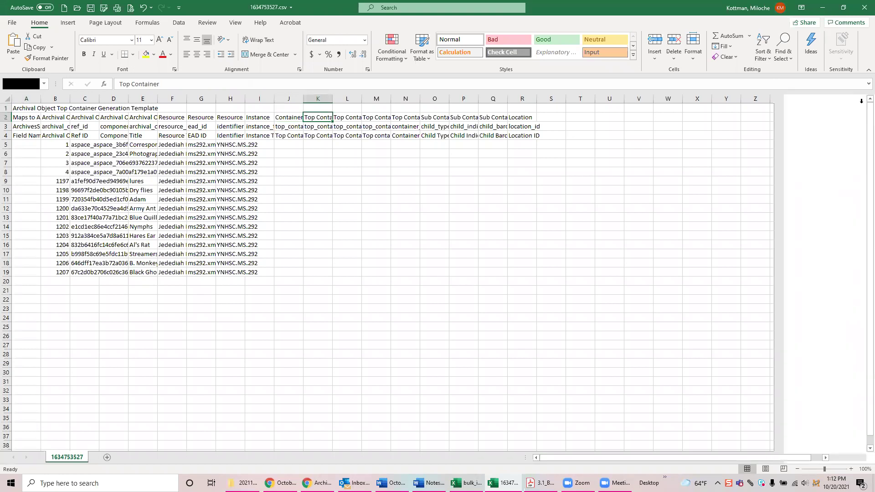
key("alt+Tab")
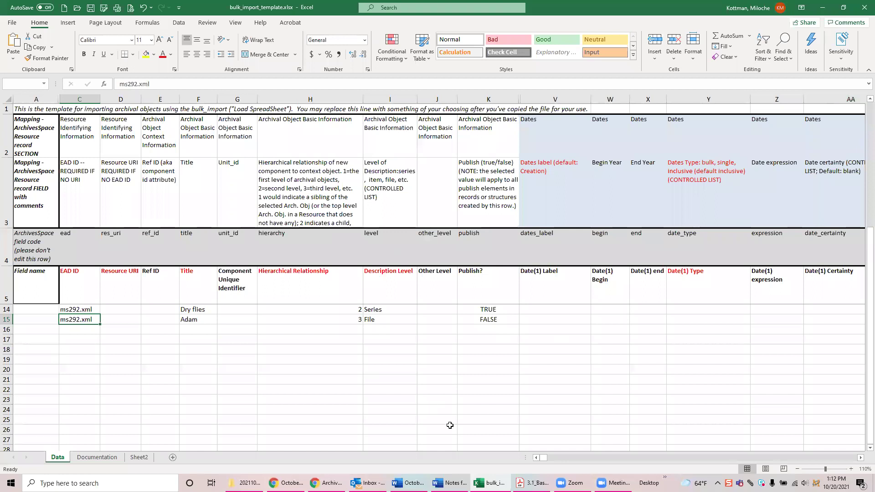
left_click(823, 8)
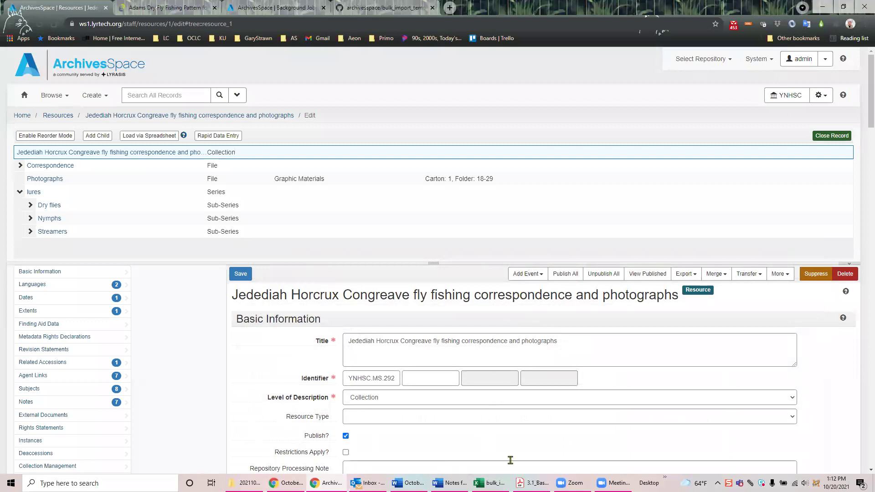
- Reopen 1634753527.csv from the Downloads folder in File Explorer
left_click(245, 483)
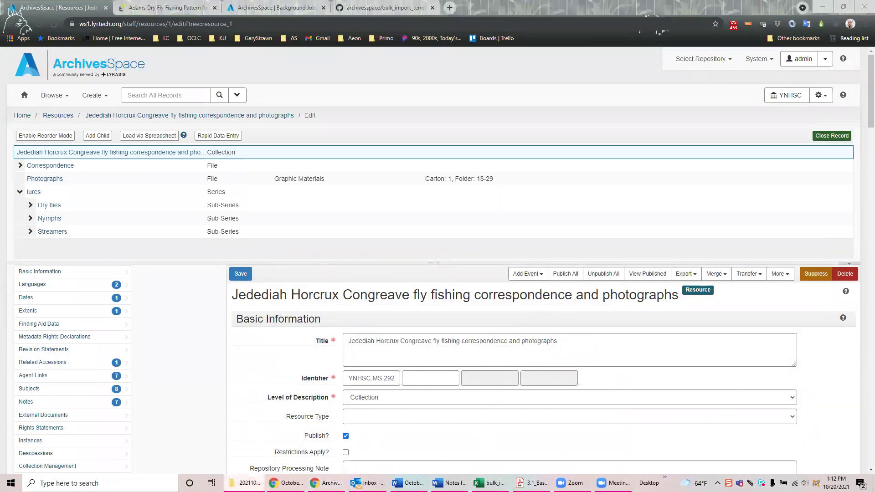
key("ctrl+a")
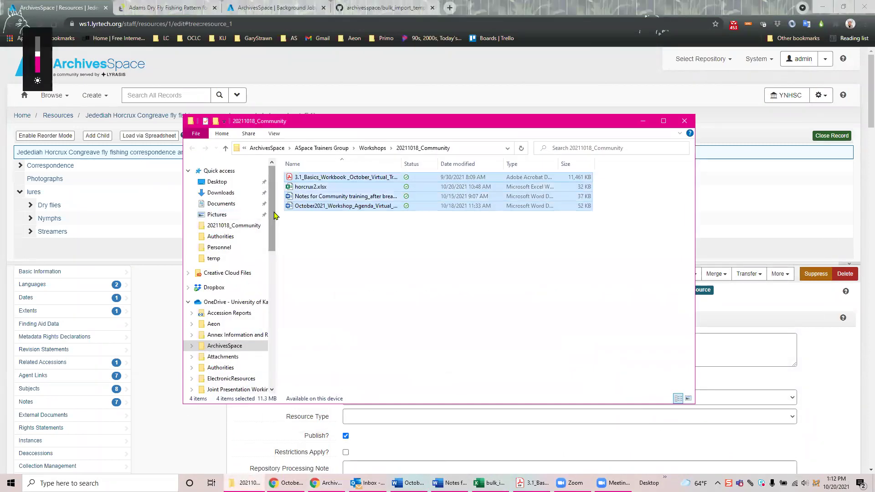
left_click_drag(272, 215, 255, 336)
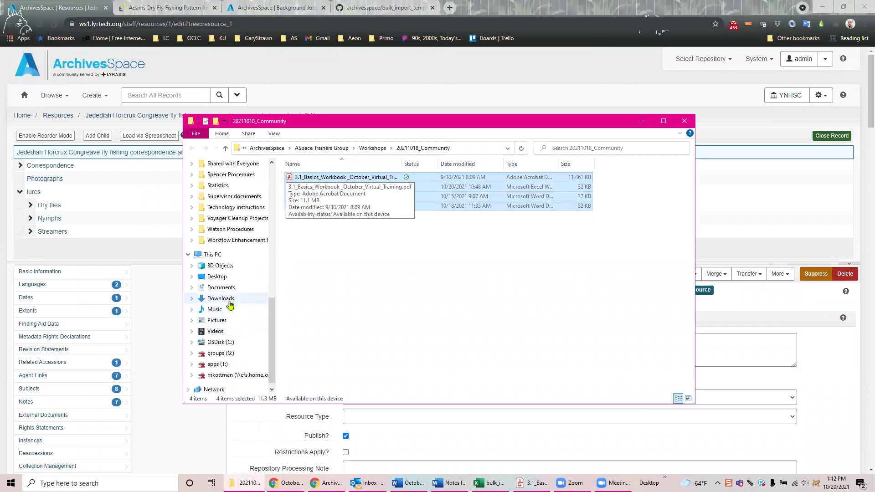
left_click(220, 299)
scroll(228, 304, "up", 10)
left_click(307, 177)
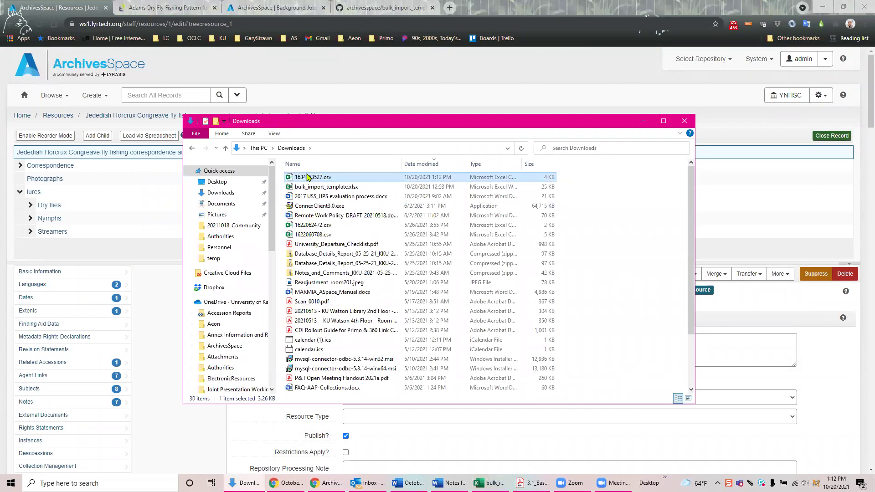
double_click(307, 176)
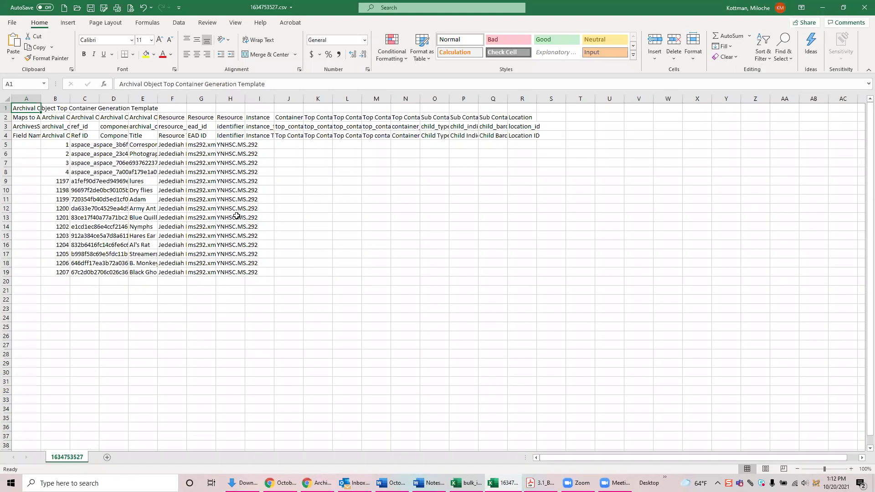
- Examine the container template's header rows for resource, instance and container fields, widening columns J and K to read them
key("Down")
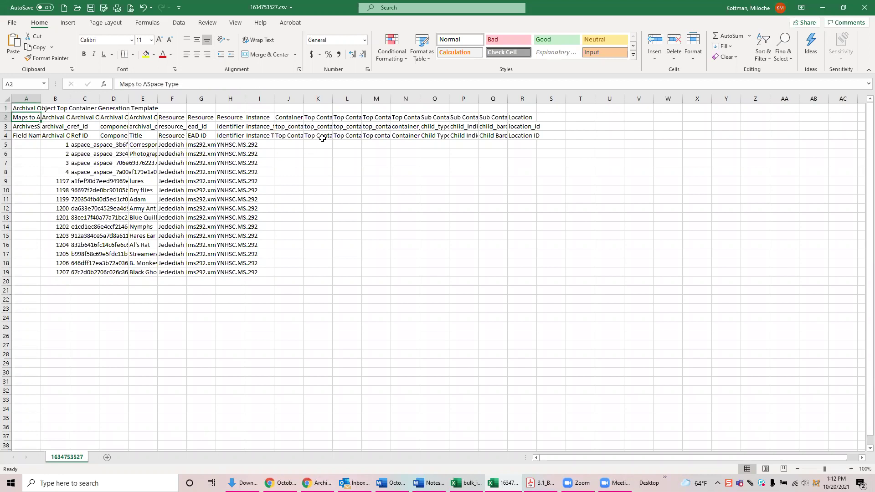
left_click(232, 117)
left_click(228, 127)
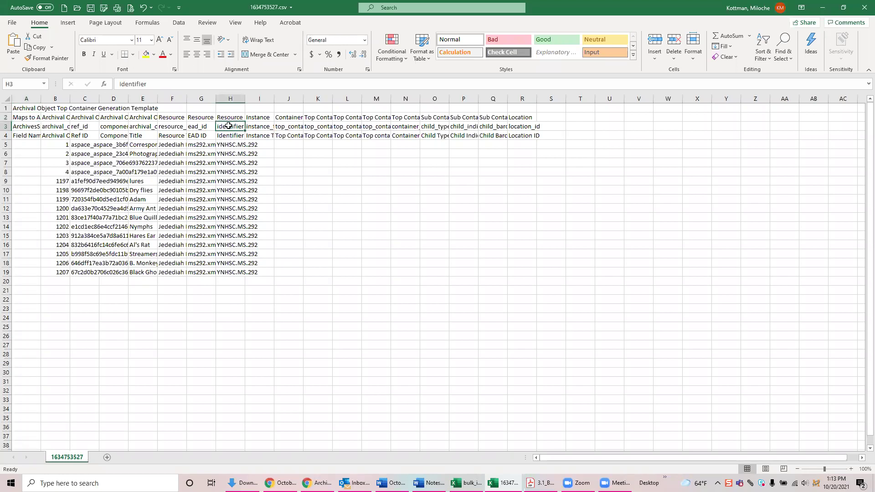
left_click(194, 137)
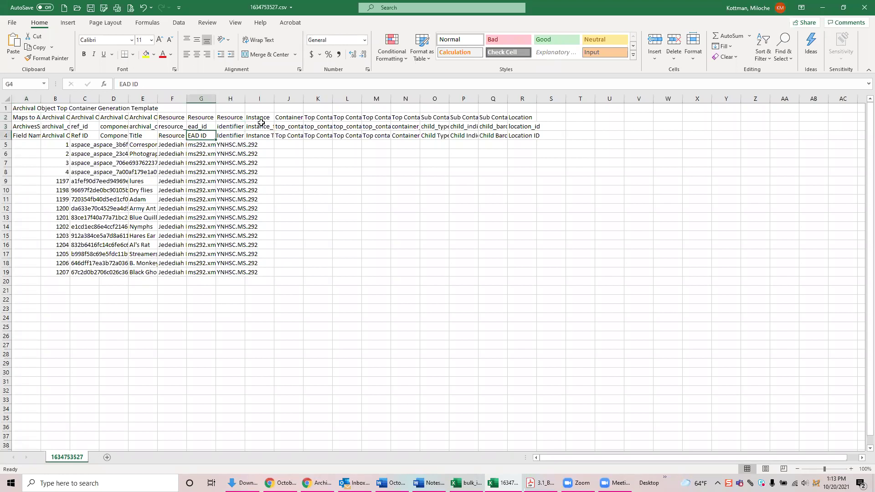
left_click_drag(303, 98, 479, 99)
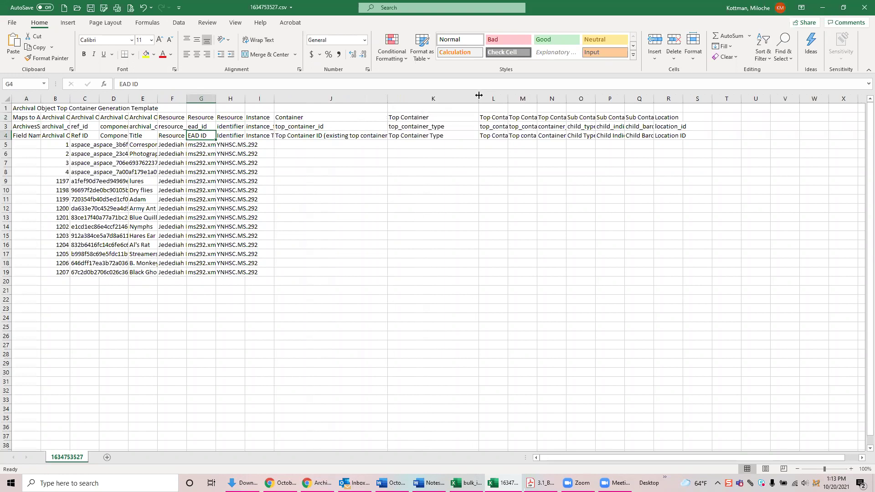
left_click(495, 117)
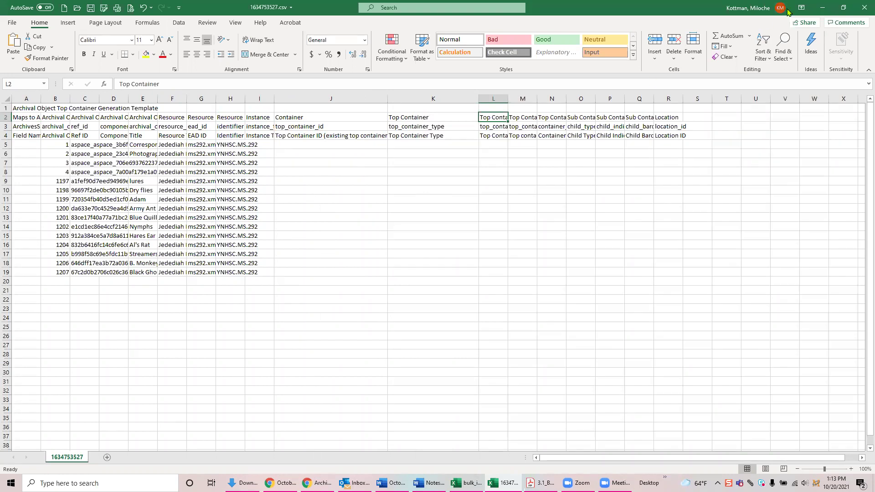
- Switch back to ArchivesSpace, view the collection's Load Spreadsheet import options including Link Top Containers, and cancel the dialog
left_click(823, 8)
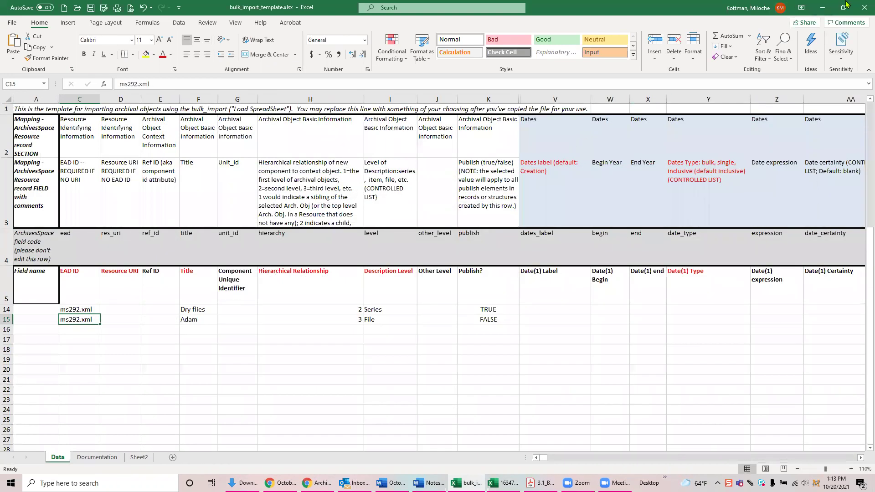
left_click(823, 7)
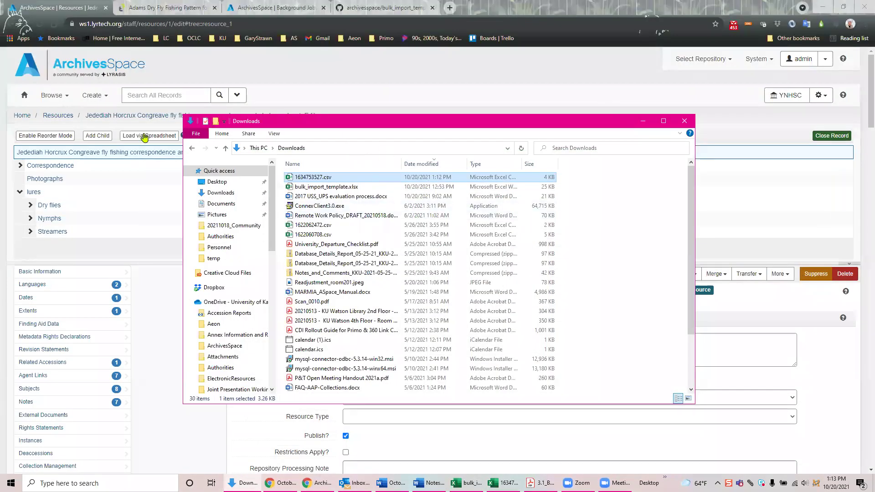
left_click(448, 76)
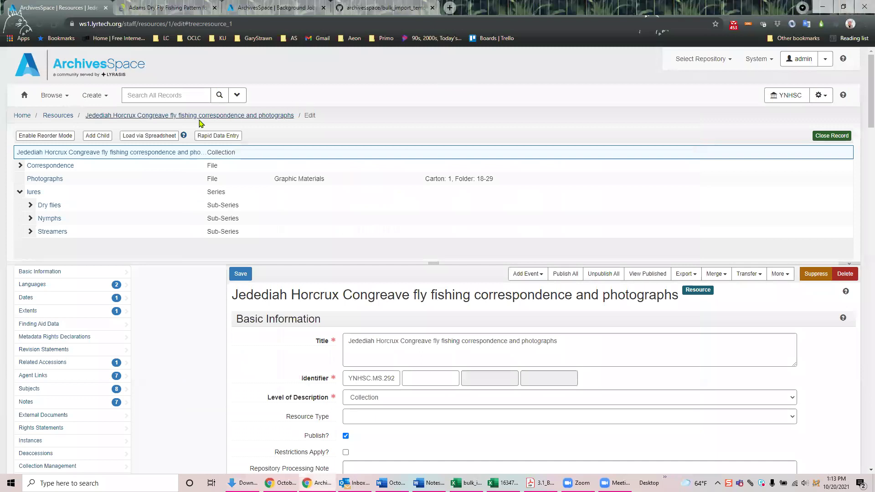
left_click(166, 137)
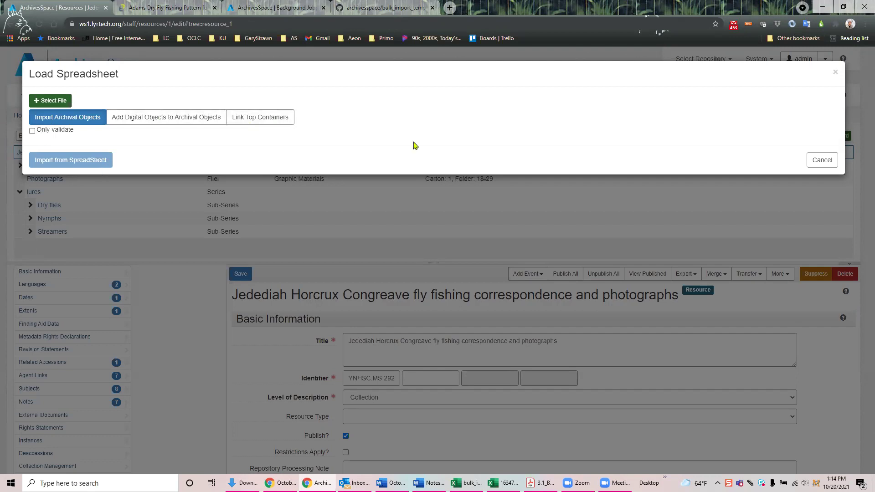
left_click(822, 160)
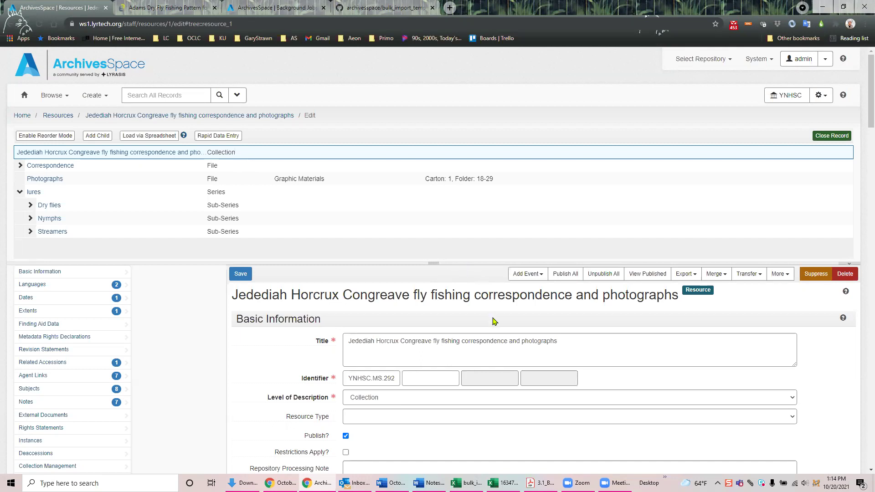
- Switch to 1634753527.csv in Excel and fit the widths of columns H and I to their contents
left_click(503, 483)
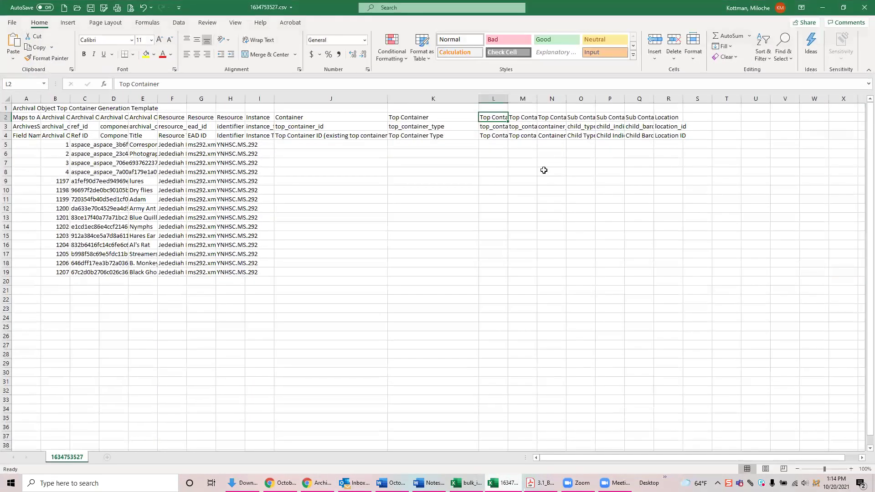
left_click(314, 127)
left_click(317, 144)
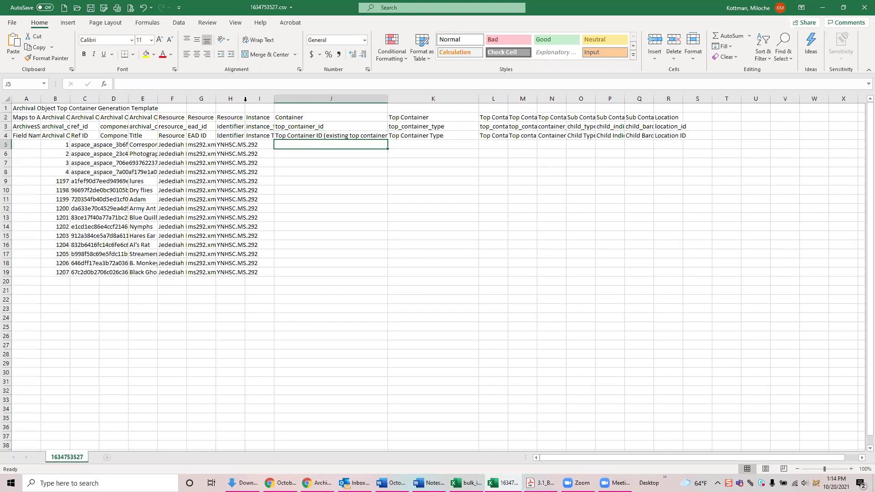
double_click(245, 98)
double_click(289, 99)
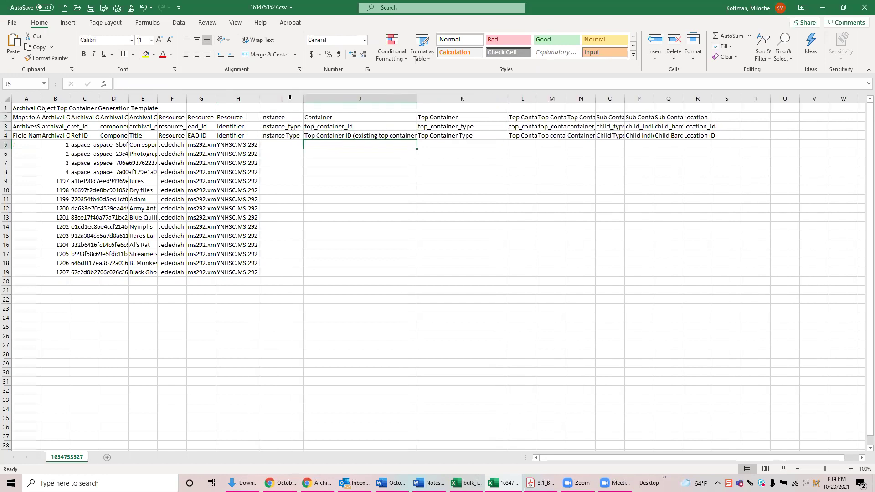
- Fit the widths of columns L through P so the top container and sub container headers are readable in full
left_click_drag(538, 98, 538, 97)
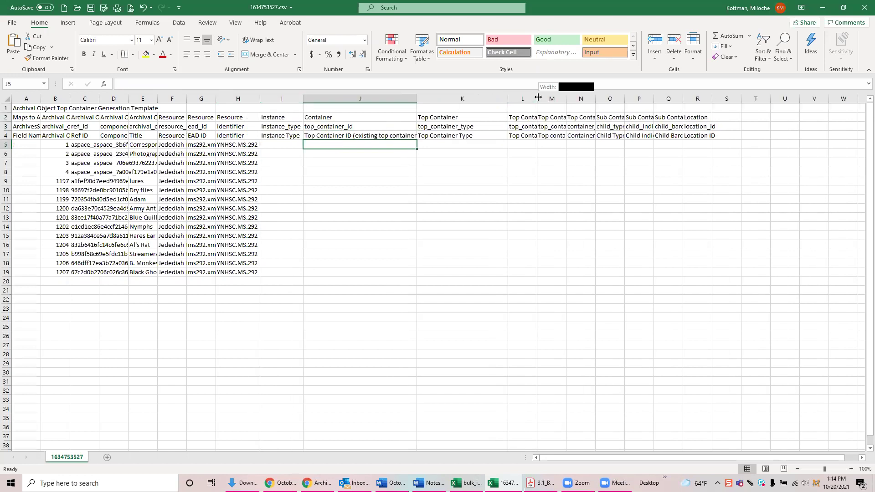
double_click(538, 97)
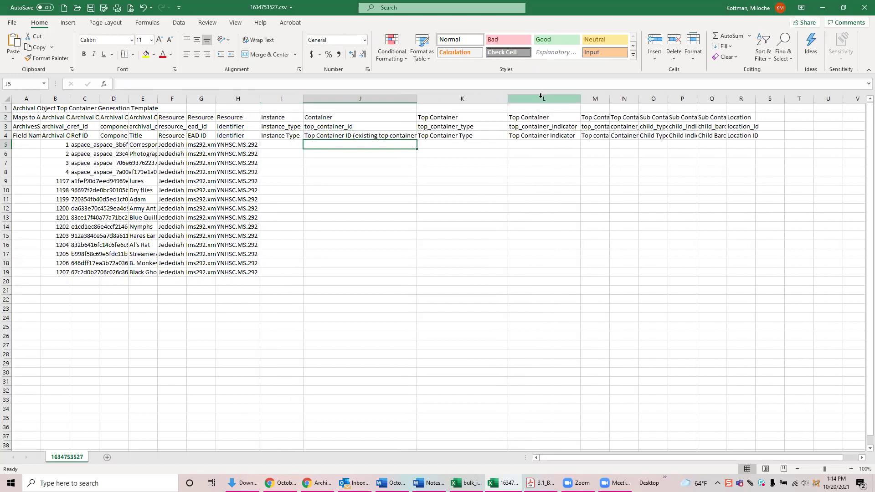
left_click(612, 104)
double_click(610, 97)
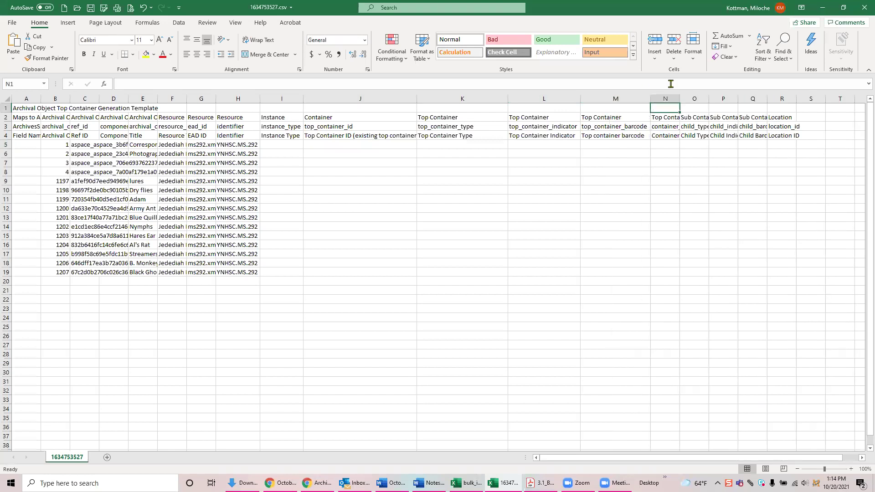
double_click(680, 97)
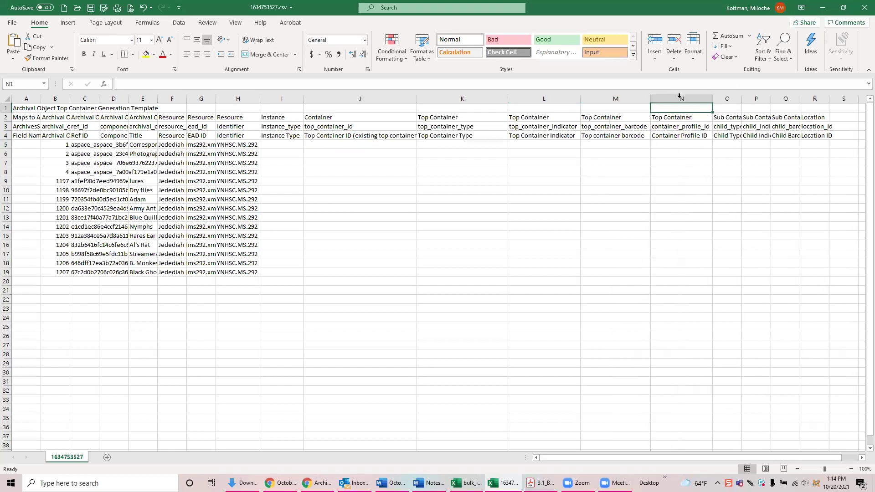
double_click(740, 98)
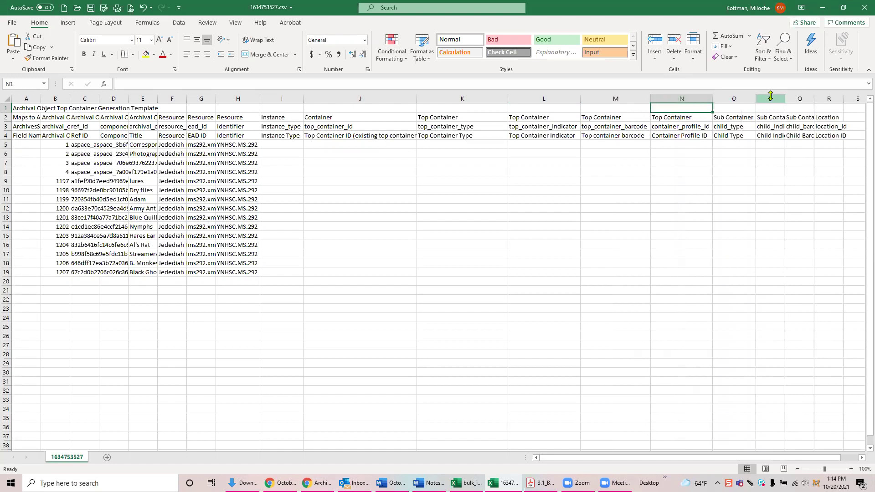
double_click(785, 99)
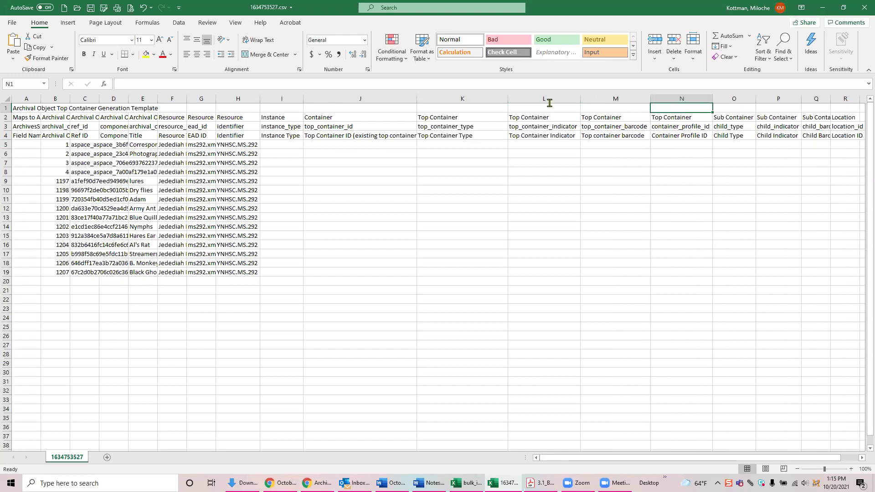
- Minimize the container template, view the Load Spreadsheet dialog for the fly fishing collection in ArchivesSpace, and cancel it
left_click(823, 10)
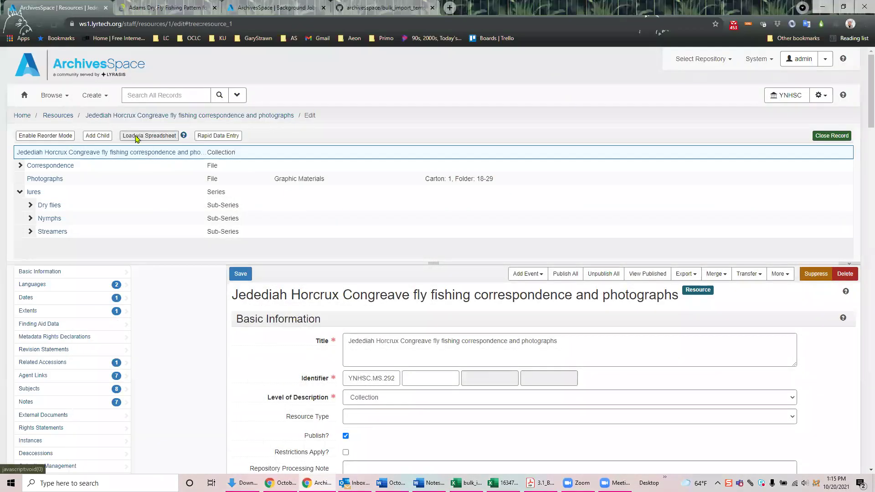
left_click(136, 138)
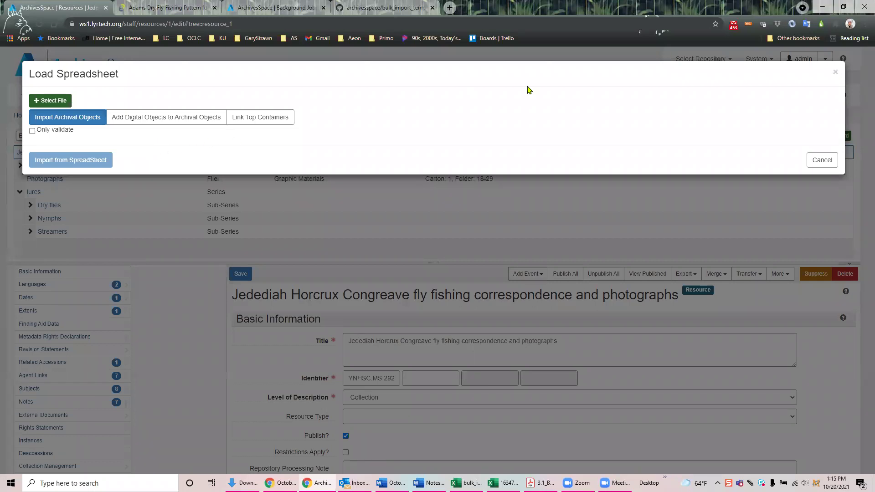
left_click(822, 160)
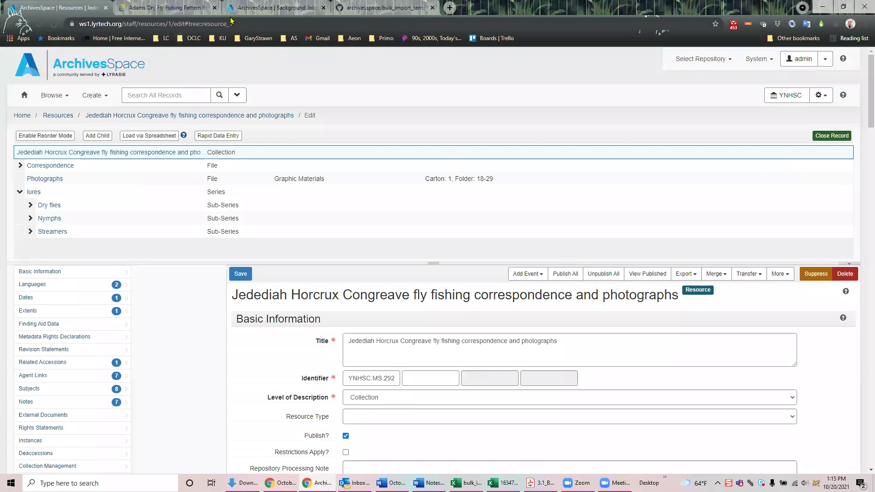
- Close the Adams Dry Fly Fishing Pattern page and go back from GitHub's bulk_import_template.xlsx to the Migration Tools and Data Mapping page
left_click(256, 7)
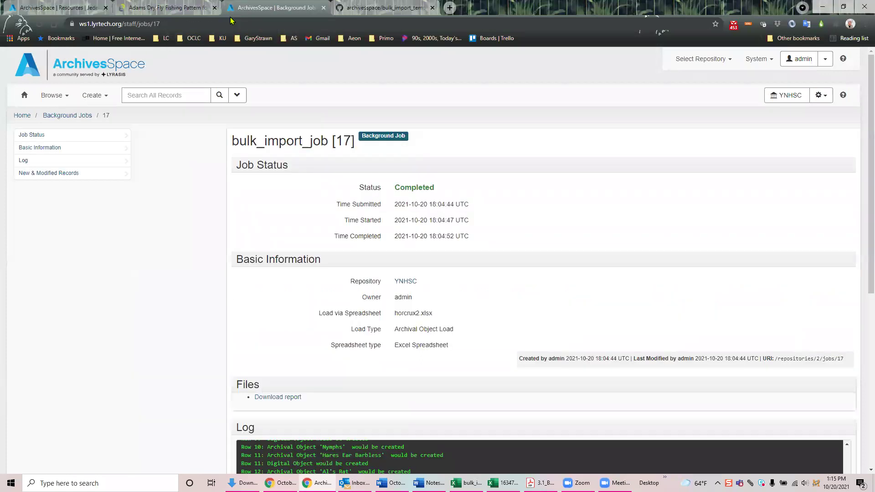
left_click(215, 8)
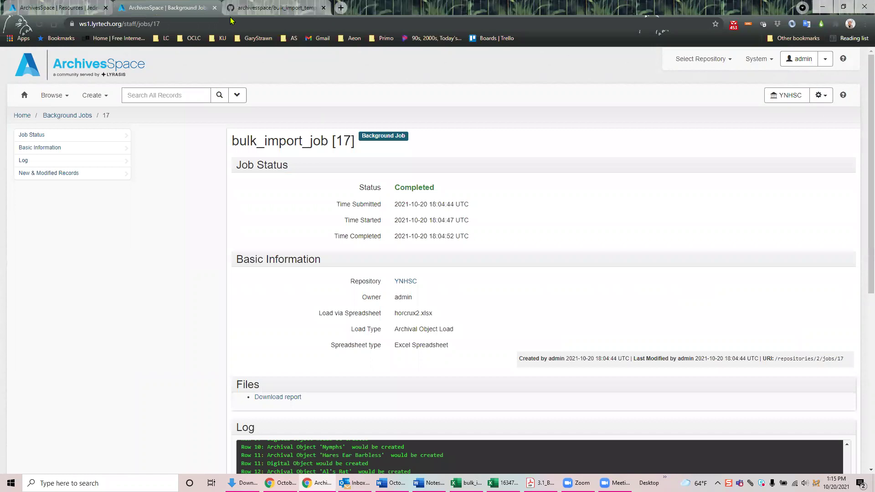
left_click(231, 15)
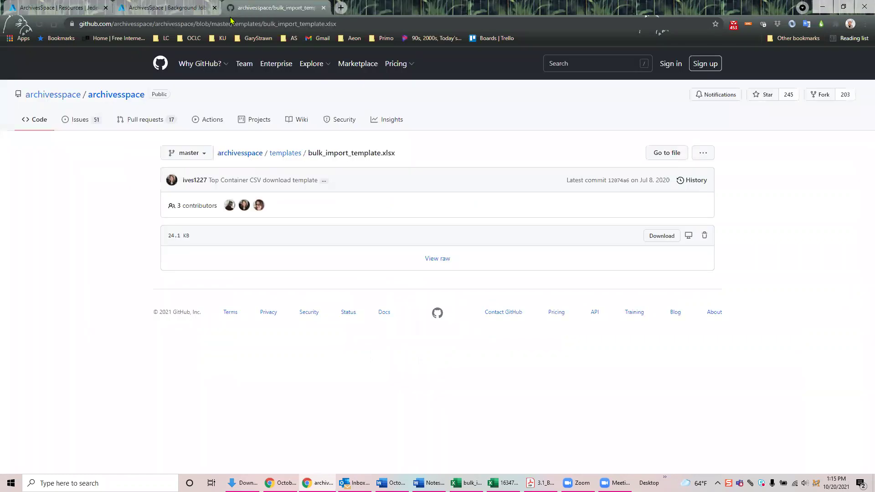
left_click(10, 25)
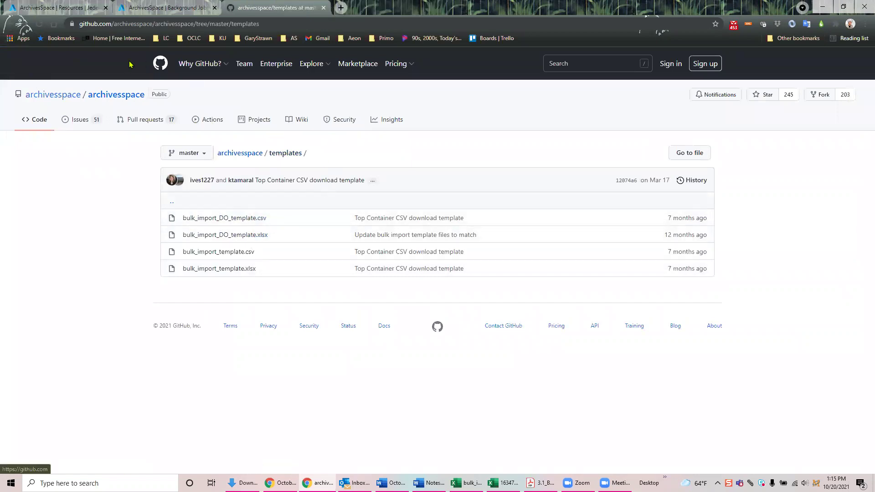
left_click(13, 26)
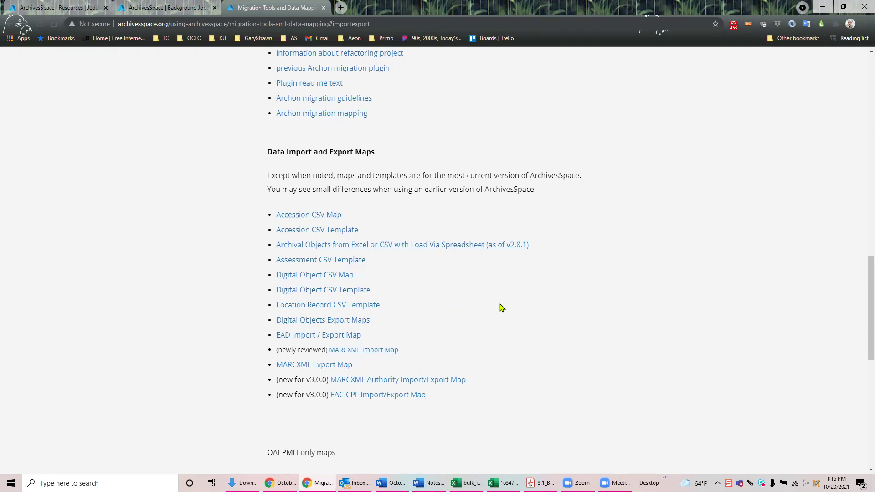
- Open the Sandbox page on the ArchivesSpace website and follow its Archives Staff link to the sandbox sign-in page
left_click(79, 12)
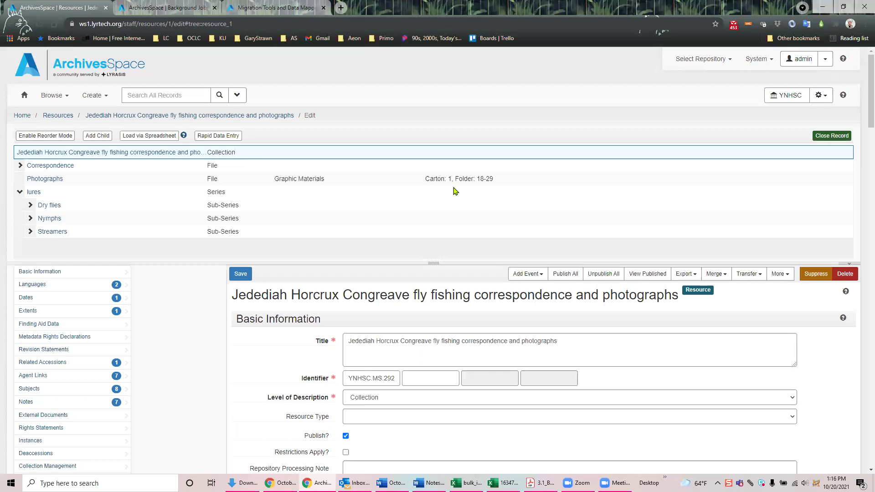
left_click(276, 9)
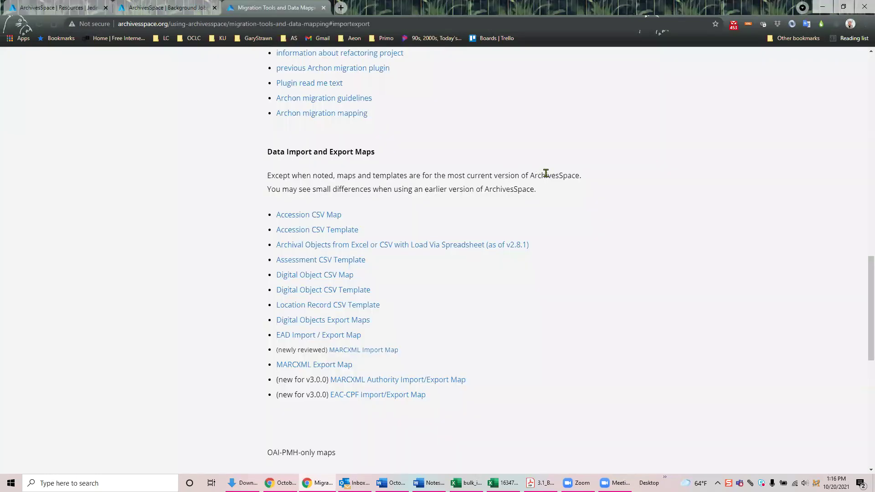
scroll(570, 182, "up", 10)
mouse_move(697, 102)
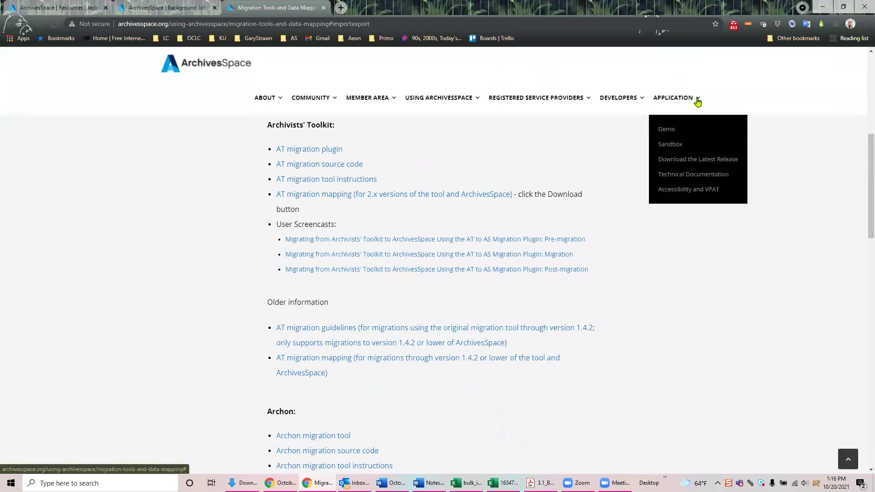
left_click(678, 146)
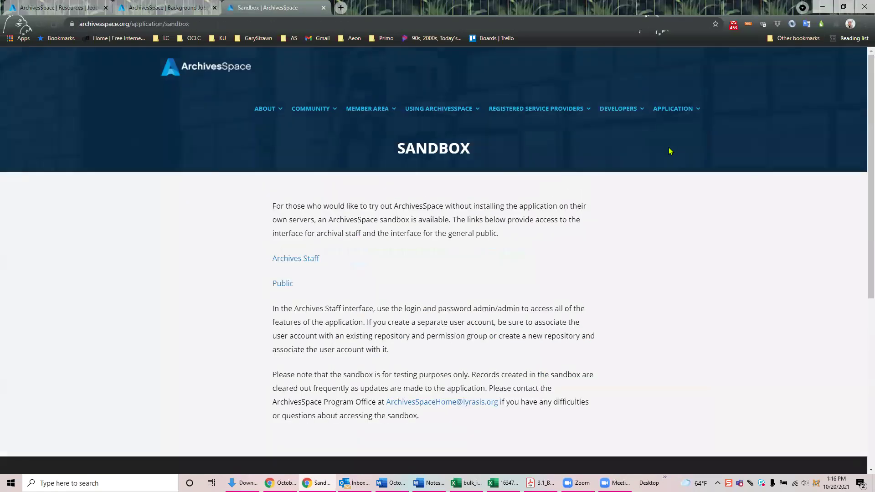
left_click(297, 259)
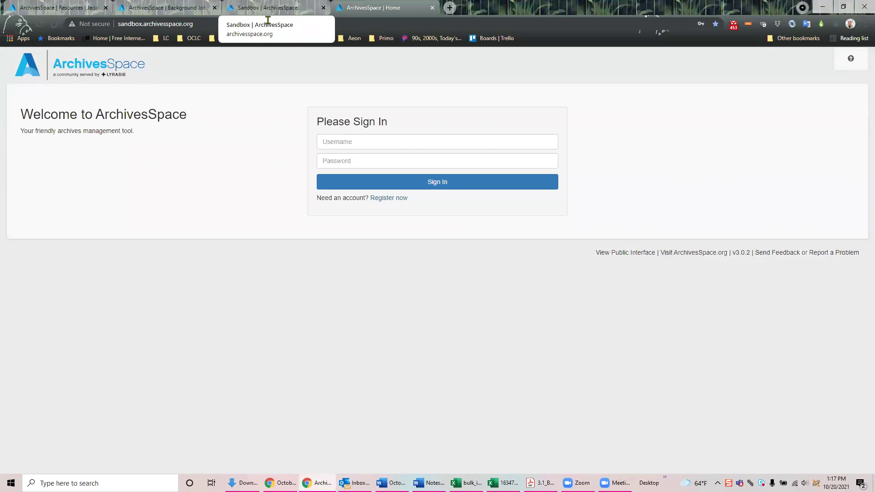
- Leave the sandbox sign-in page and return to the fly fishing collection record
right_click(269, 8)
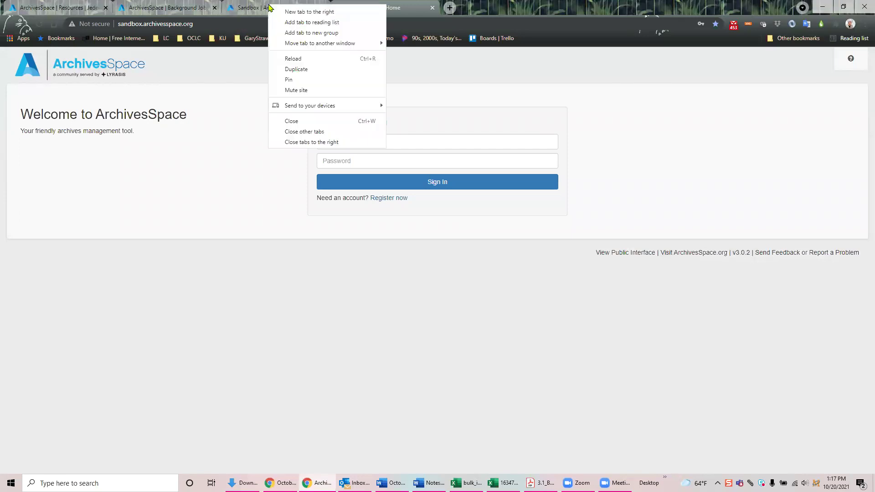
left_click(269, 8)
left_click(92, 8)
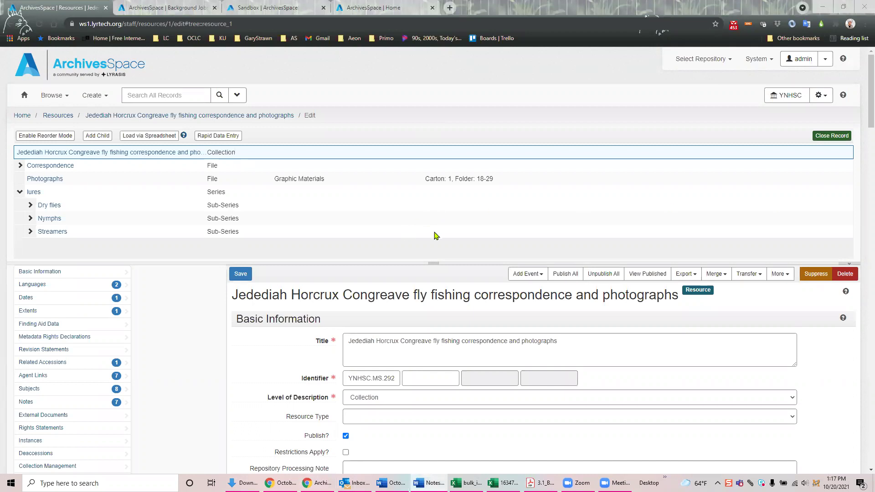
left_click(410, 274)
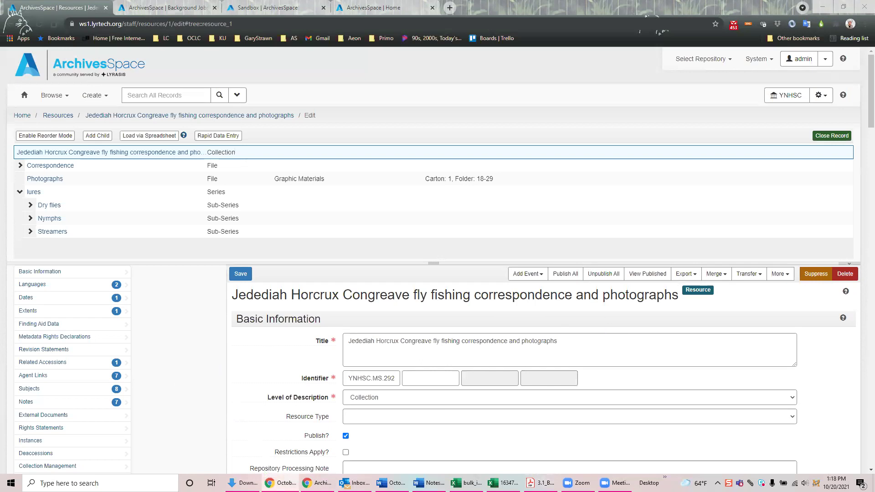
- Switch to the maximized Google Drive window and open test_import_excel_to_aspace_v2.8.xlsx from the October 2021 Virtual ArchivesSpace Basics Training folder
left_click_drag(376, 1, 376, 81)
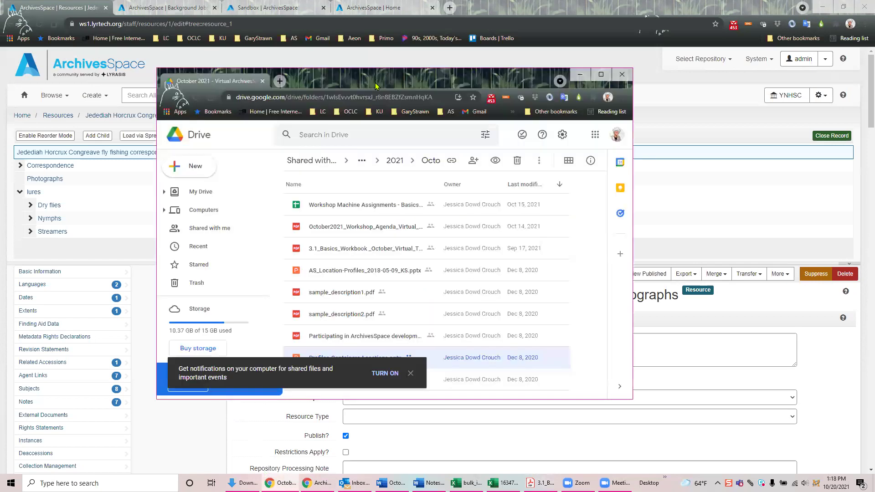
left_click(603, 75)
left_click(197, 309)
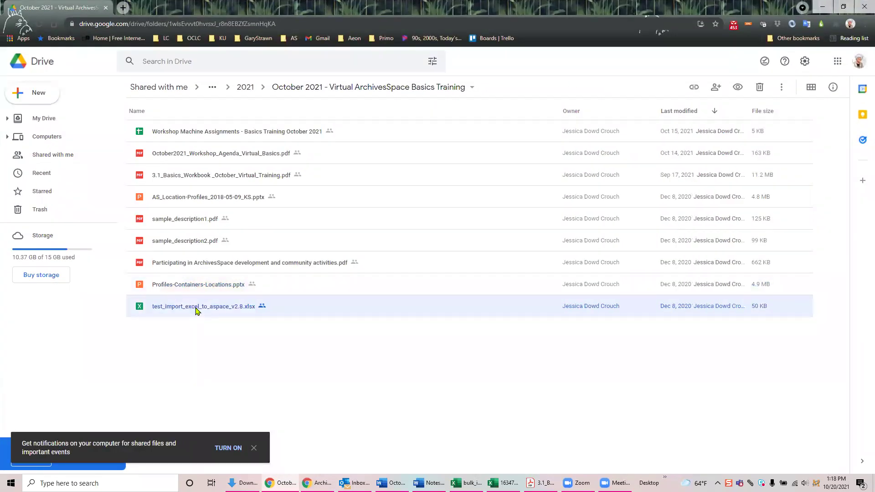
double_click(197, 310)
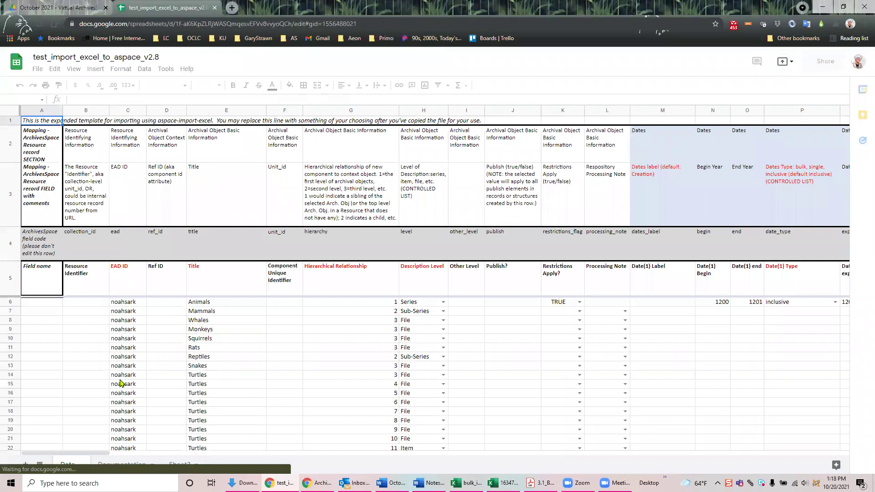
- Examine the sample noahsark rows and their hierarchy levels on the Data sheet, and close the browser window
scroll(116, 387, "down", 2)
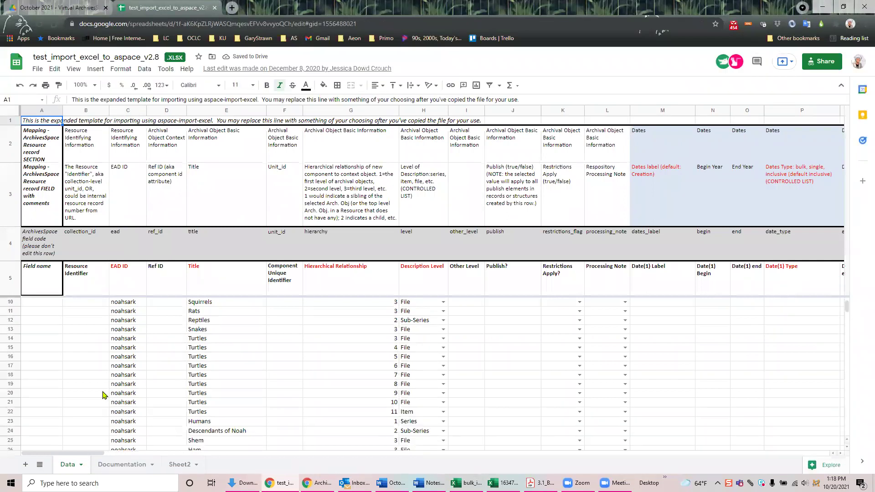
scroll(128, 365, "up", 2)
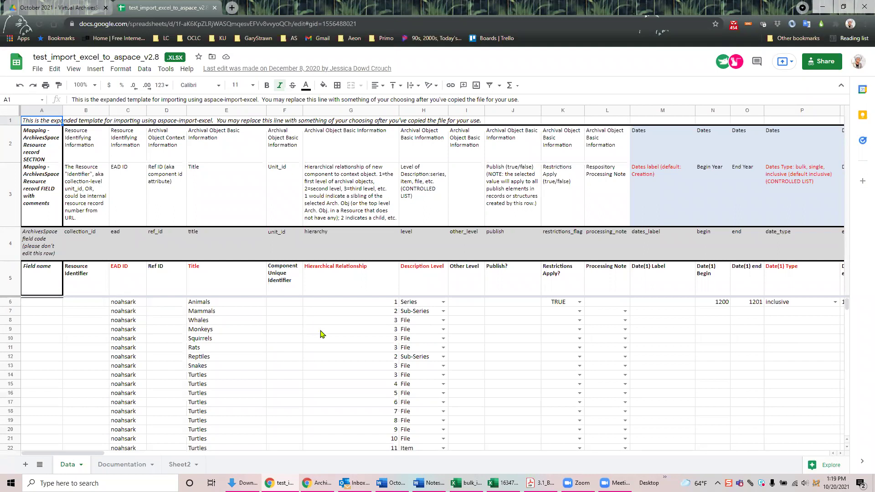
scroll(319, 338, "down", 5)
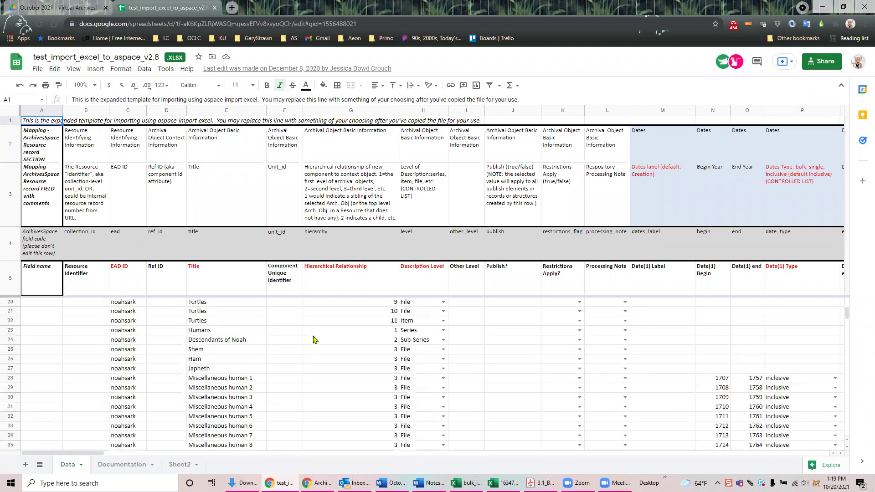
scroll(313, 341, "up", 5)
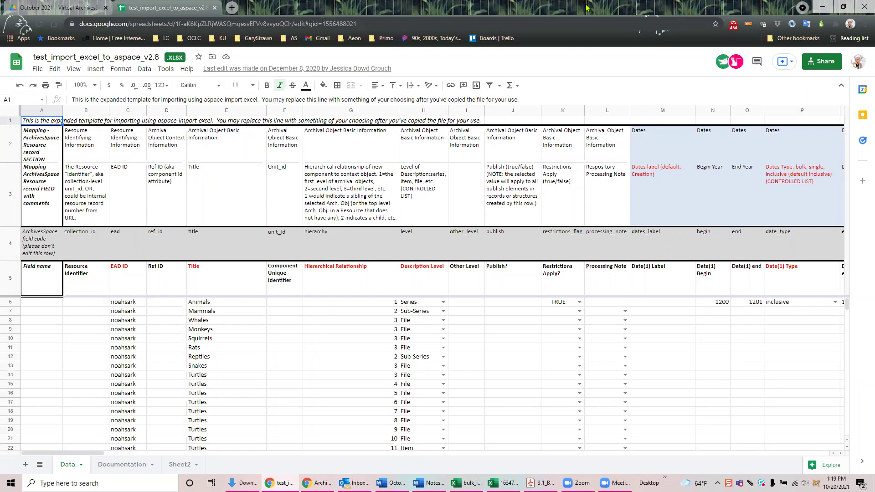
left_click(863, 12)
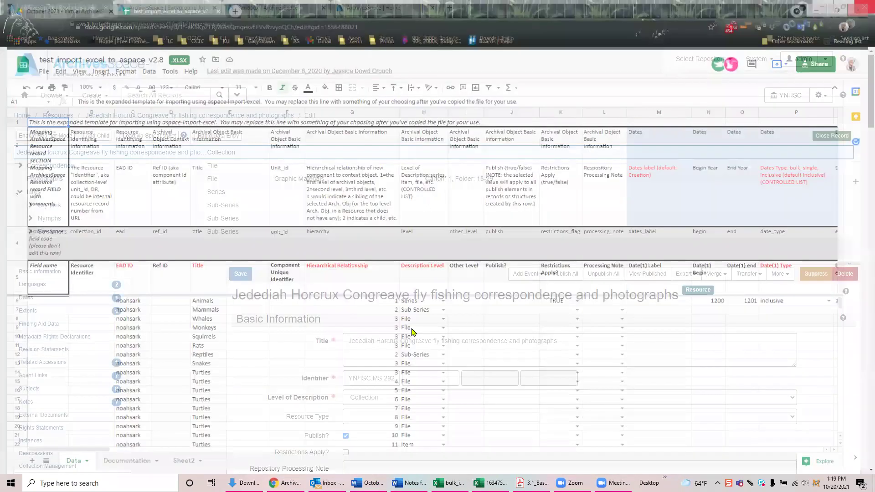